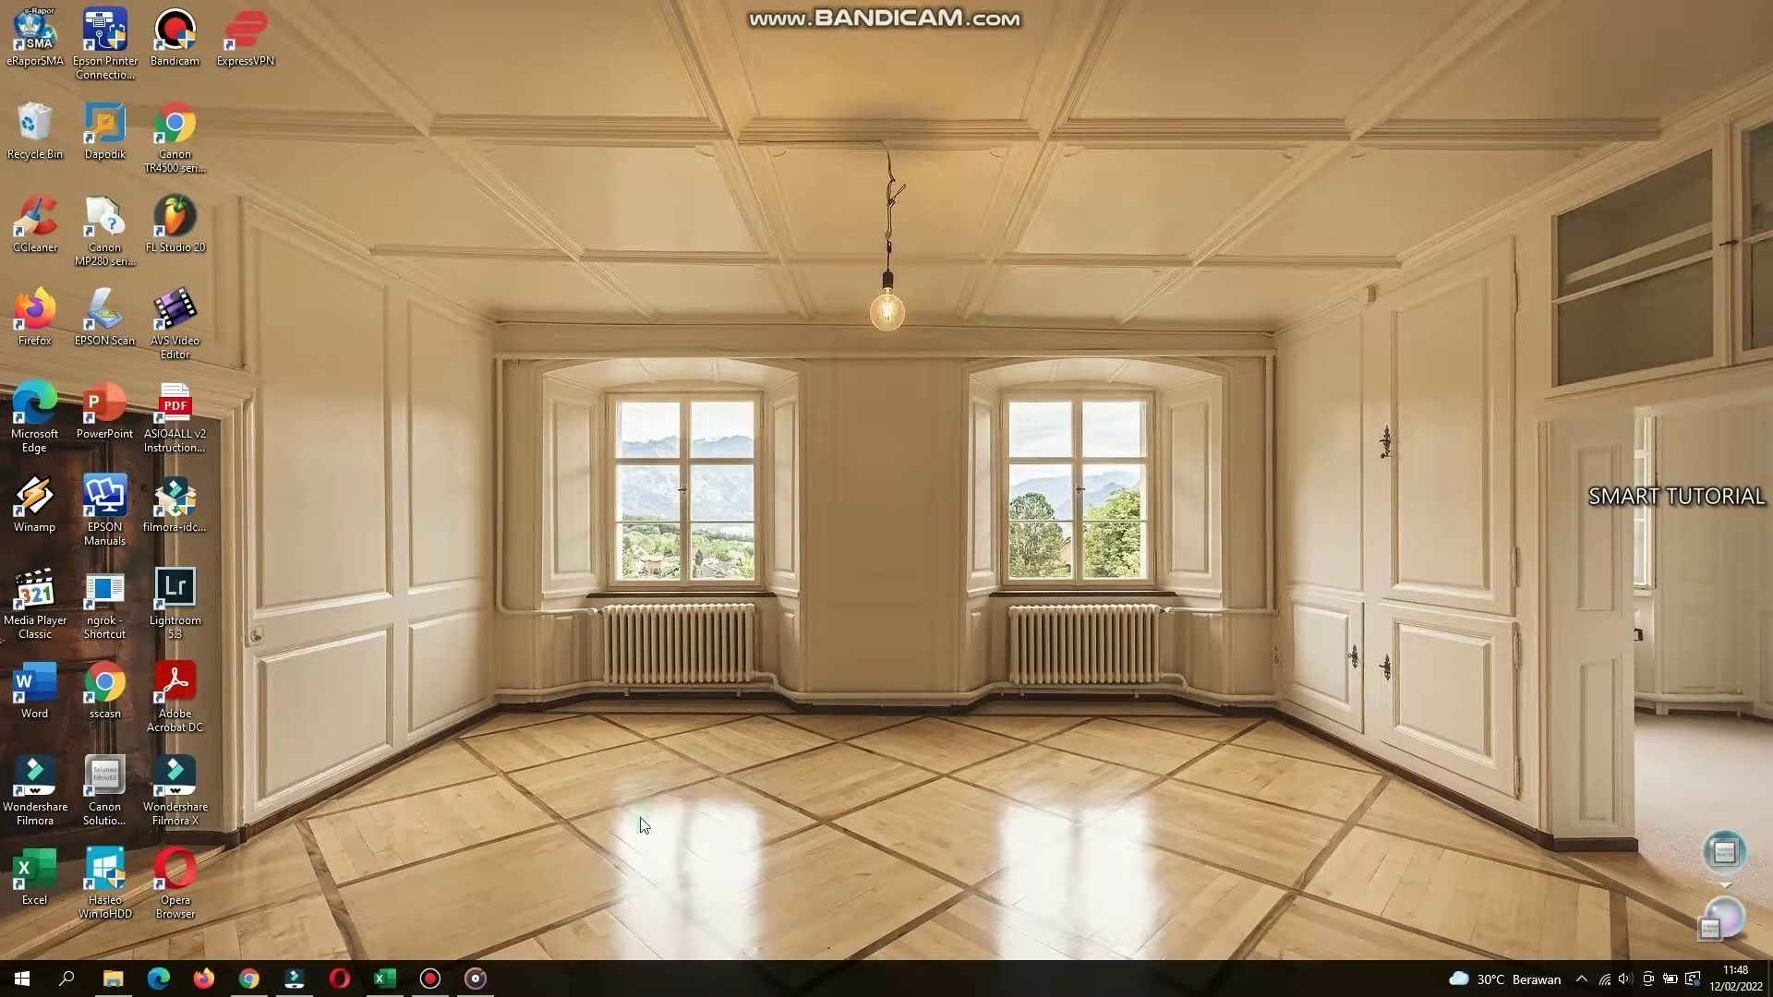
{"action": "left_click", "coordinate": [430, 978]}
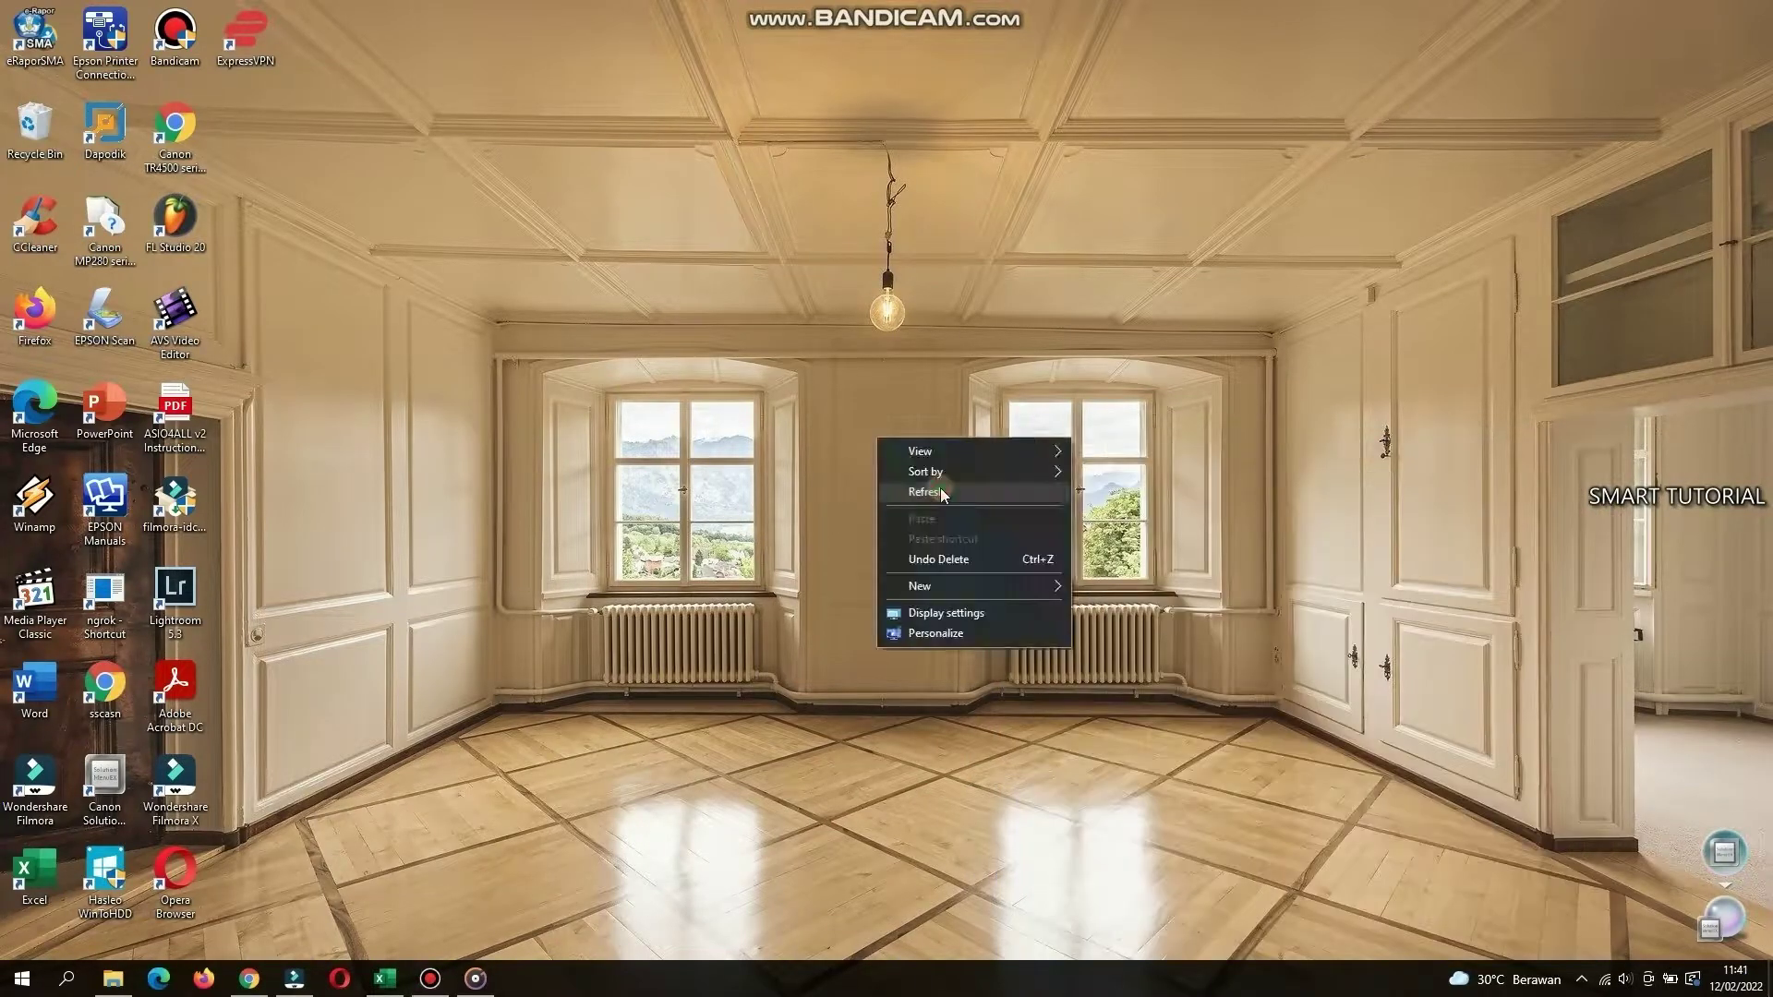
{"action": "left_click", "coordinate": [942, 462]}
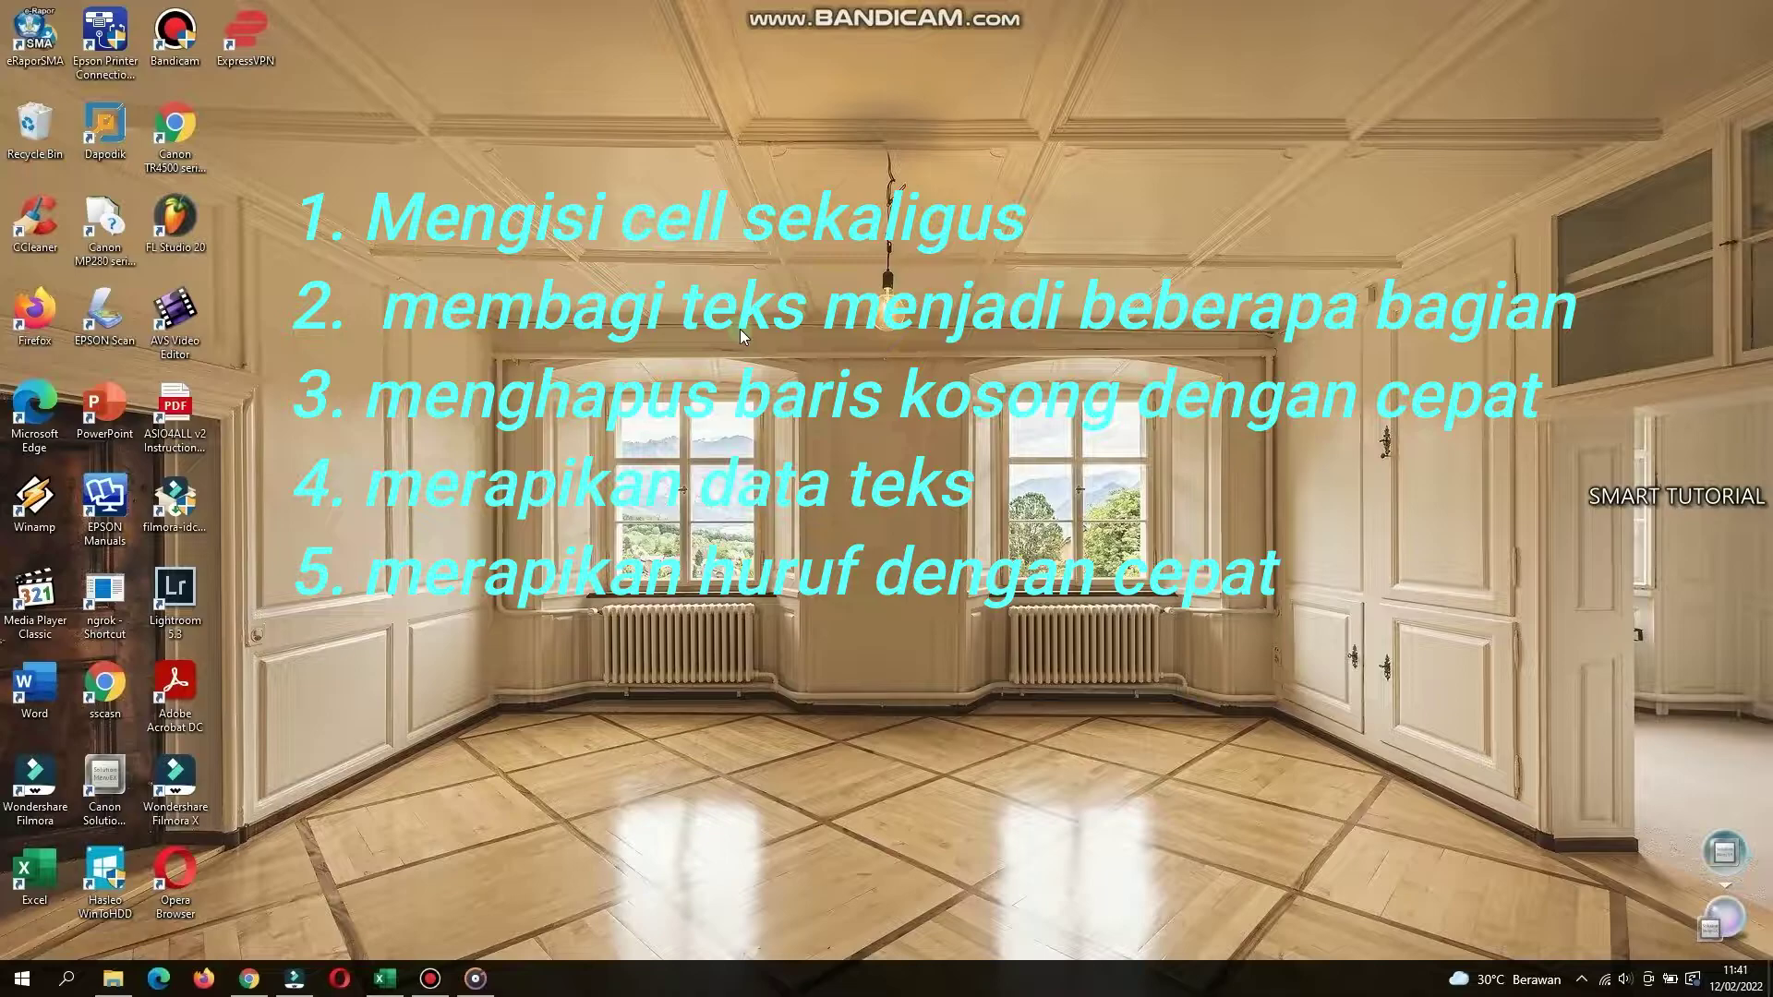
{"action": "right_click", "coordinate": [763, 239]}
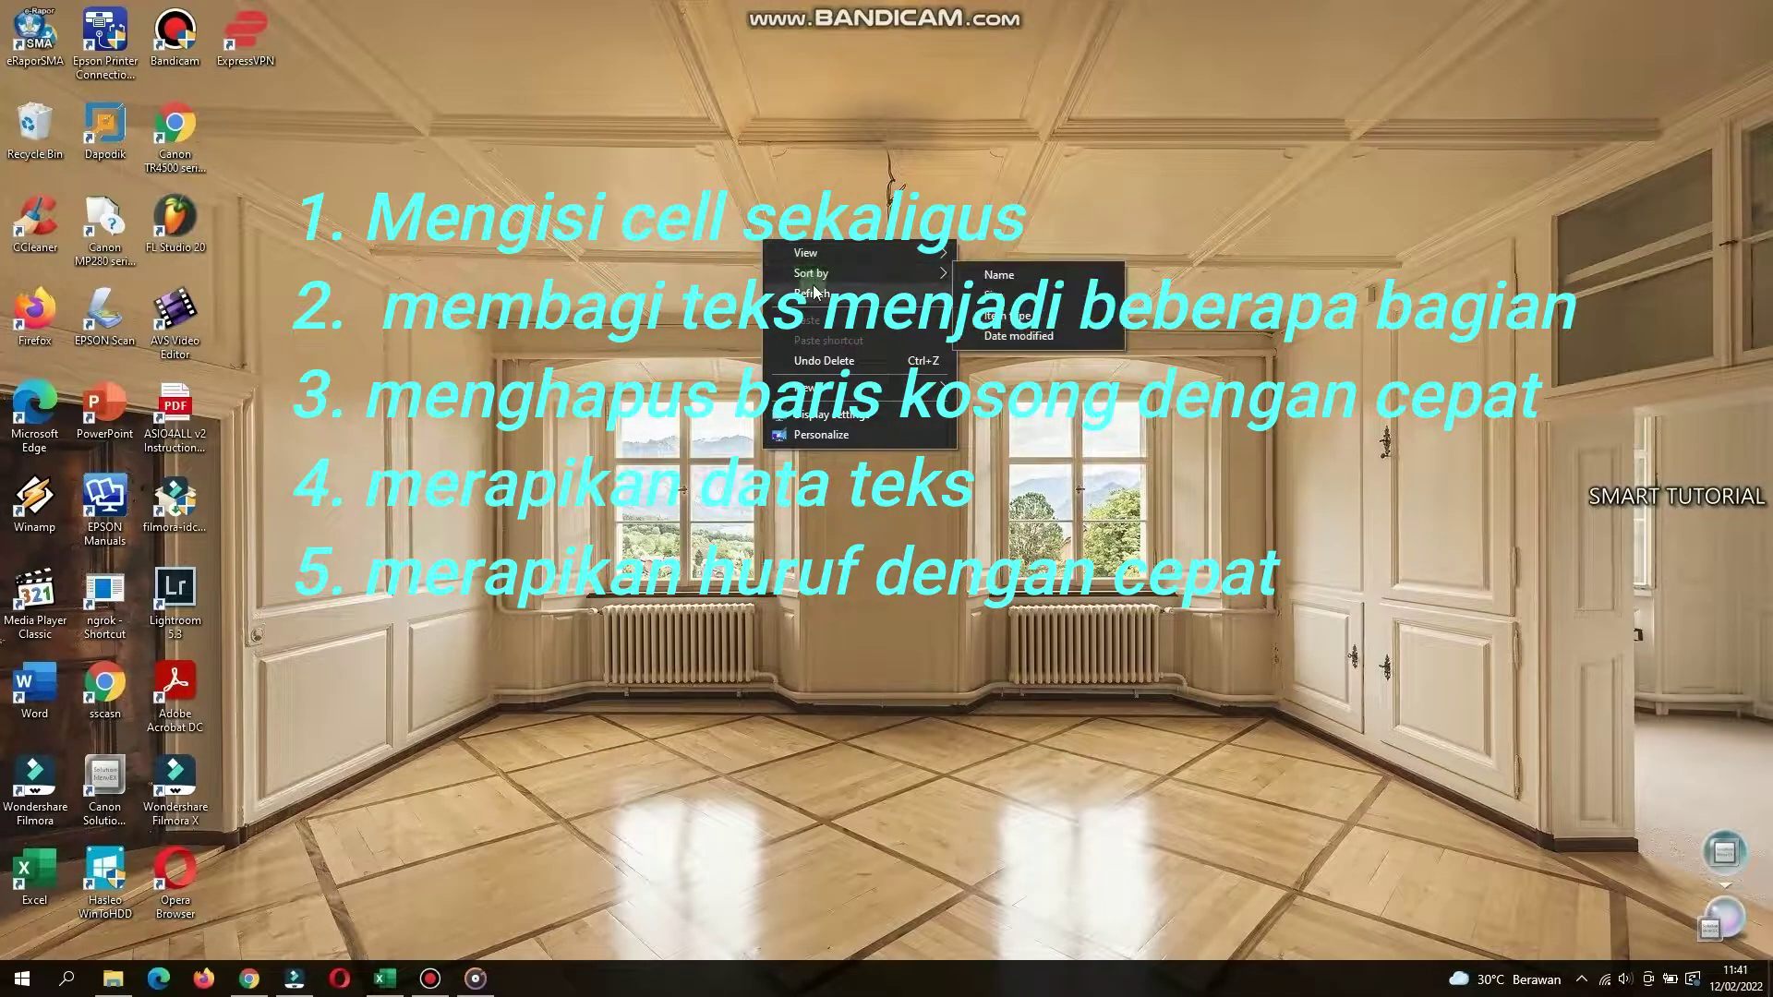
{"action": "left_click", "coordinate": [814, 292]}
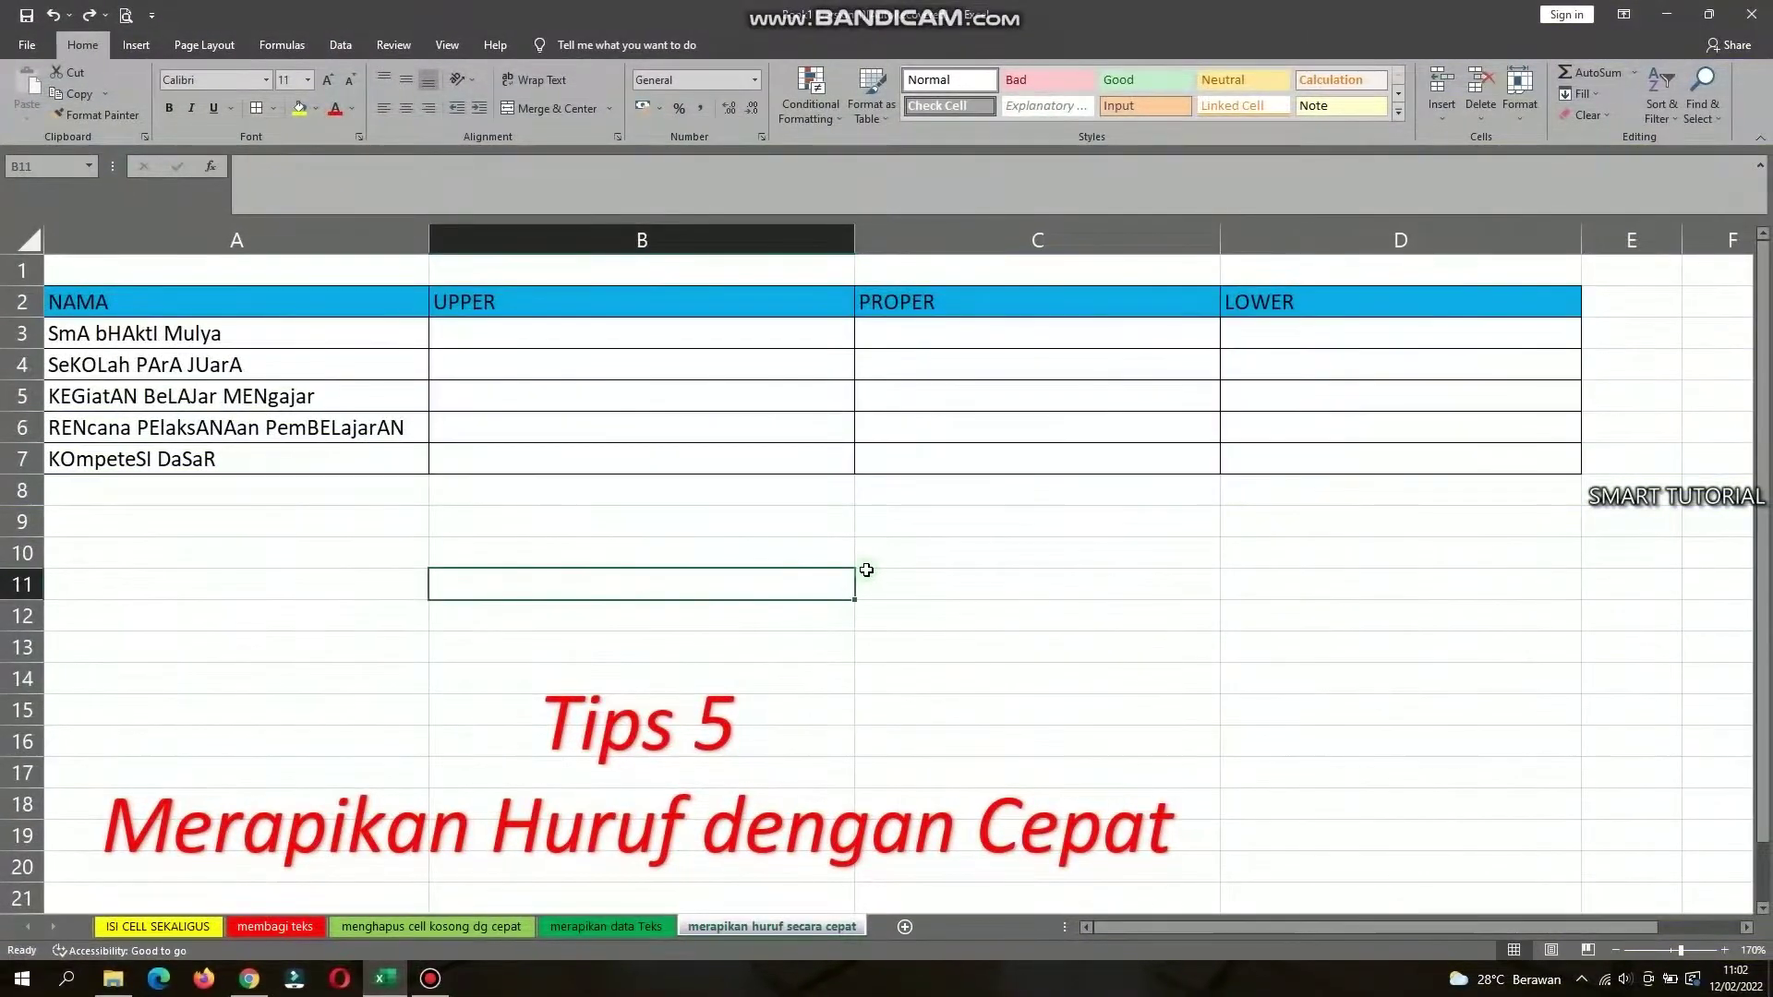
Open the ISI CELL SEKALIGUS sheet and examine the student score table, including the two score columns.
{"action": "left_click", "coordinate": [208, 926]}
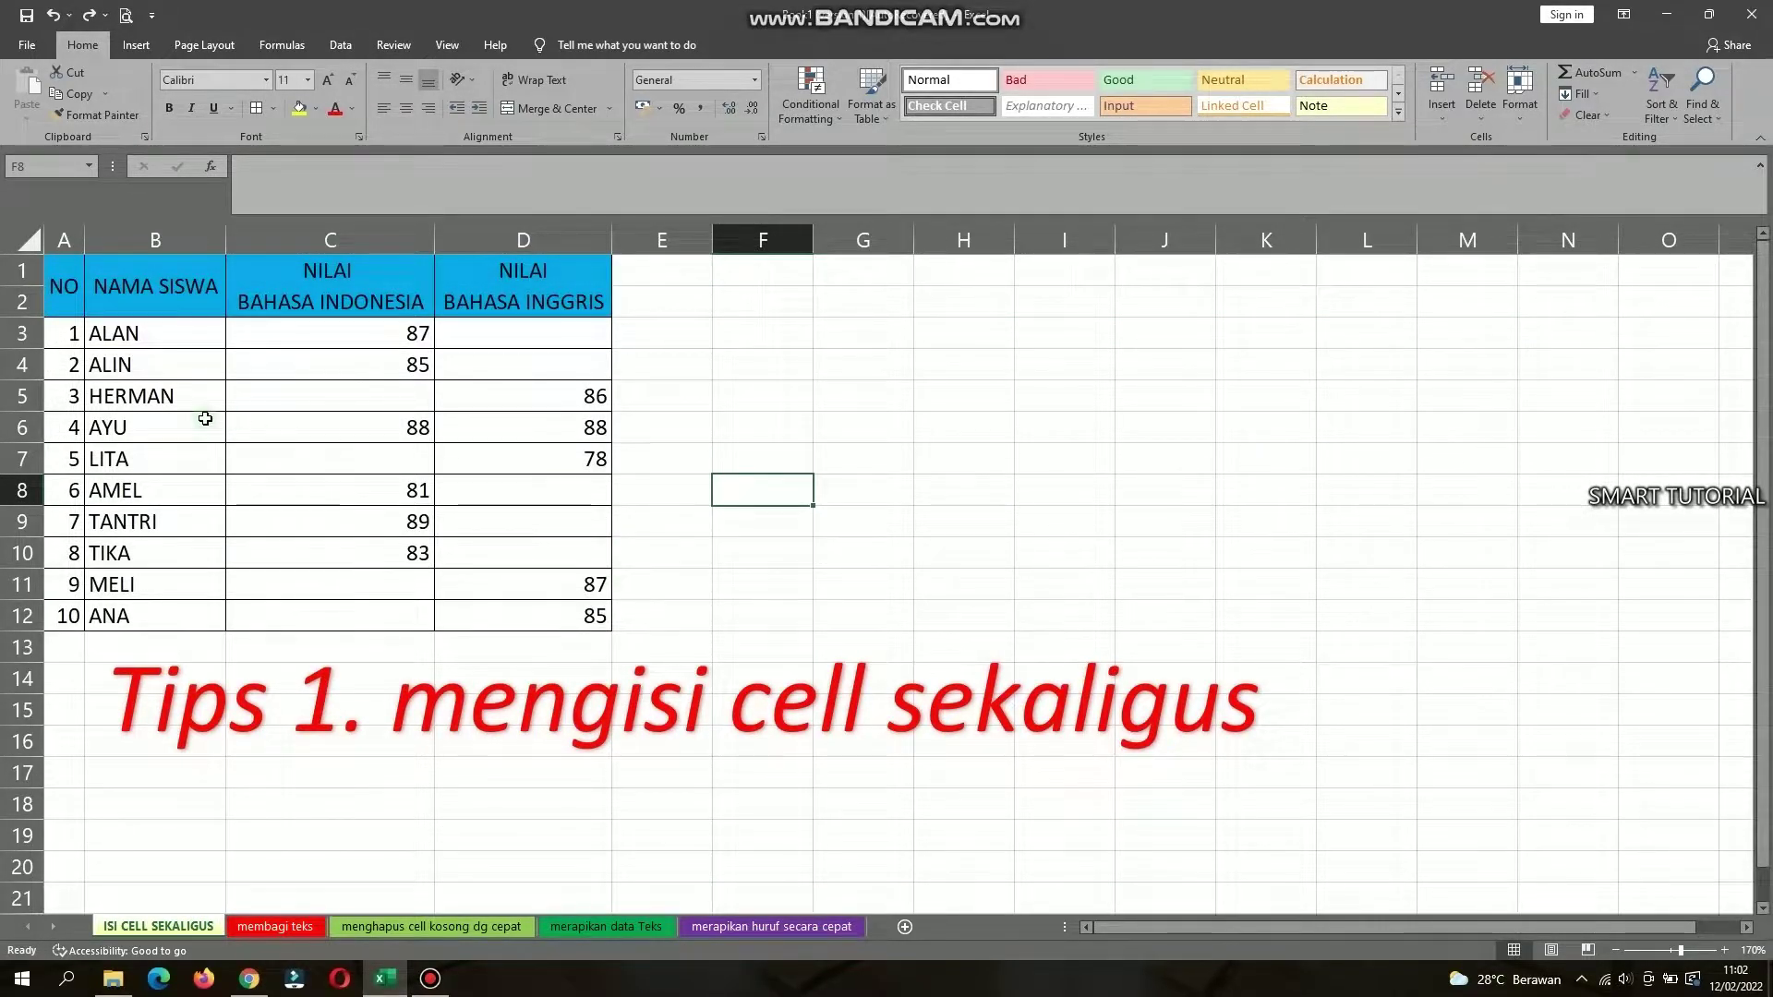
{"action": "left_click_drag", "start_coordinate": [64, 287], "coordinate": [552, 434]}
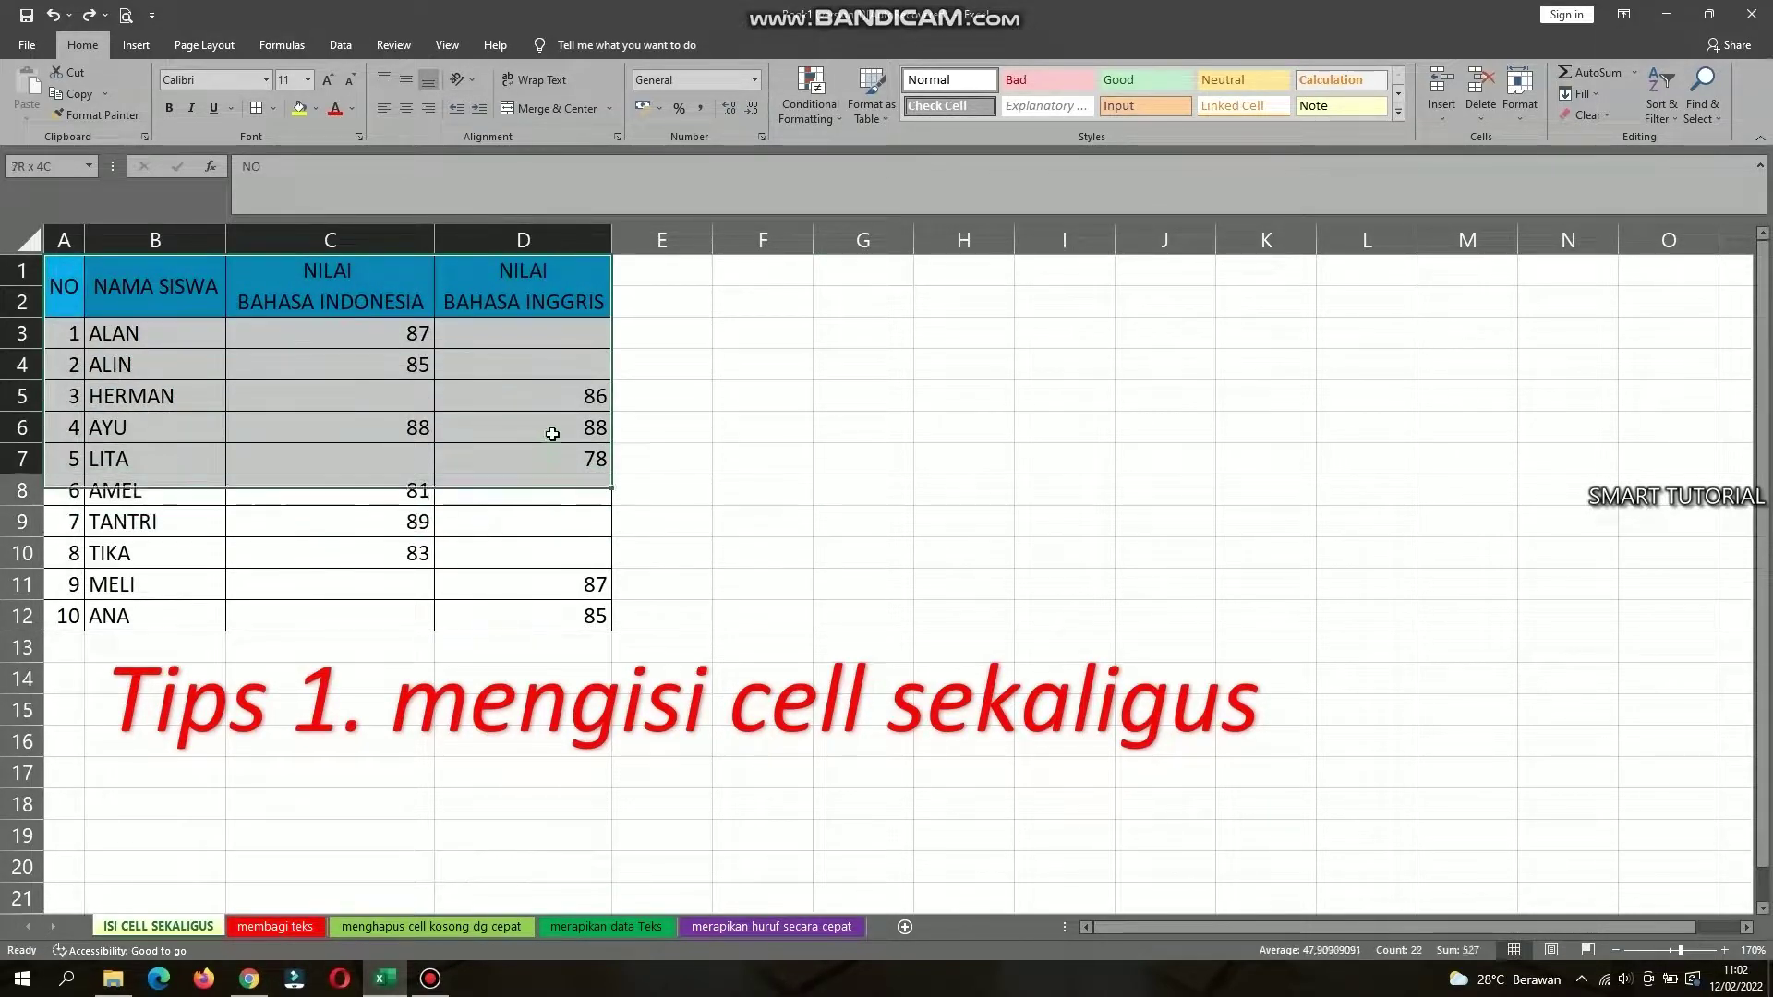
{"action": "left_click", "coordinate": [836, 370]}
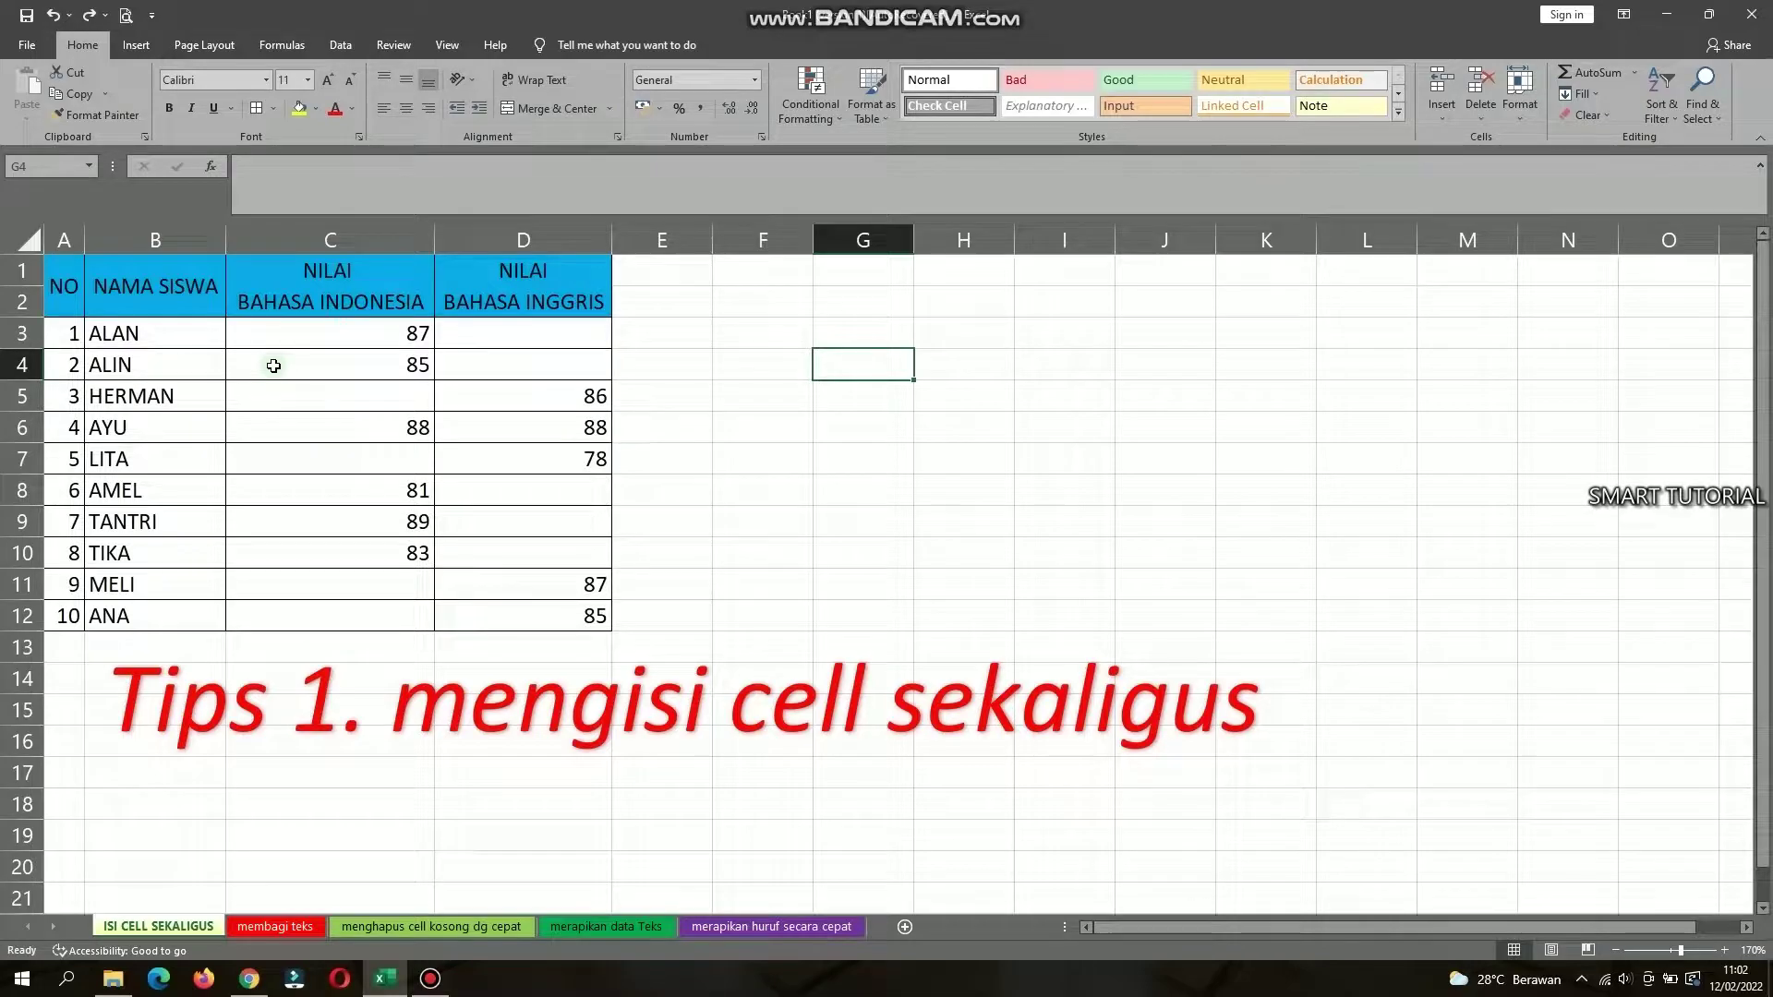
{"action": "left_click", "coordinate": [293, 339]}
{"action": "left_click_drag", "start_coordinate": [341, 339], "coordinate": [502, 601]}
{"action": "left_click", "coordinate": [729, 510]}
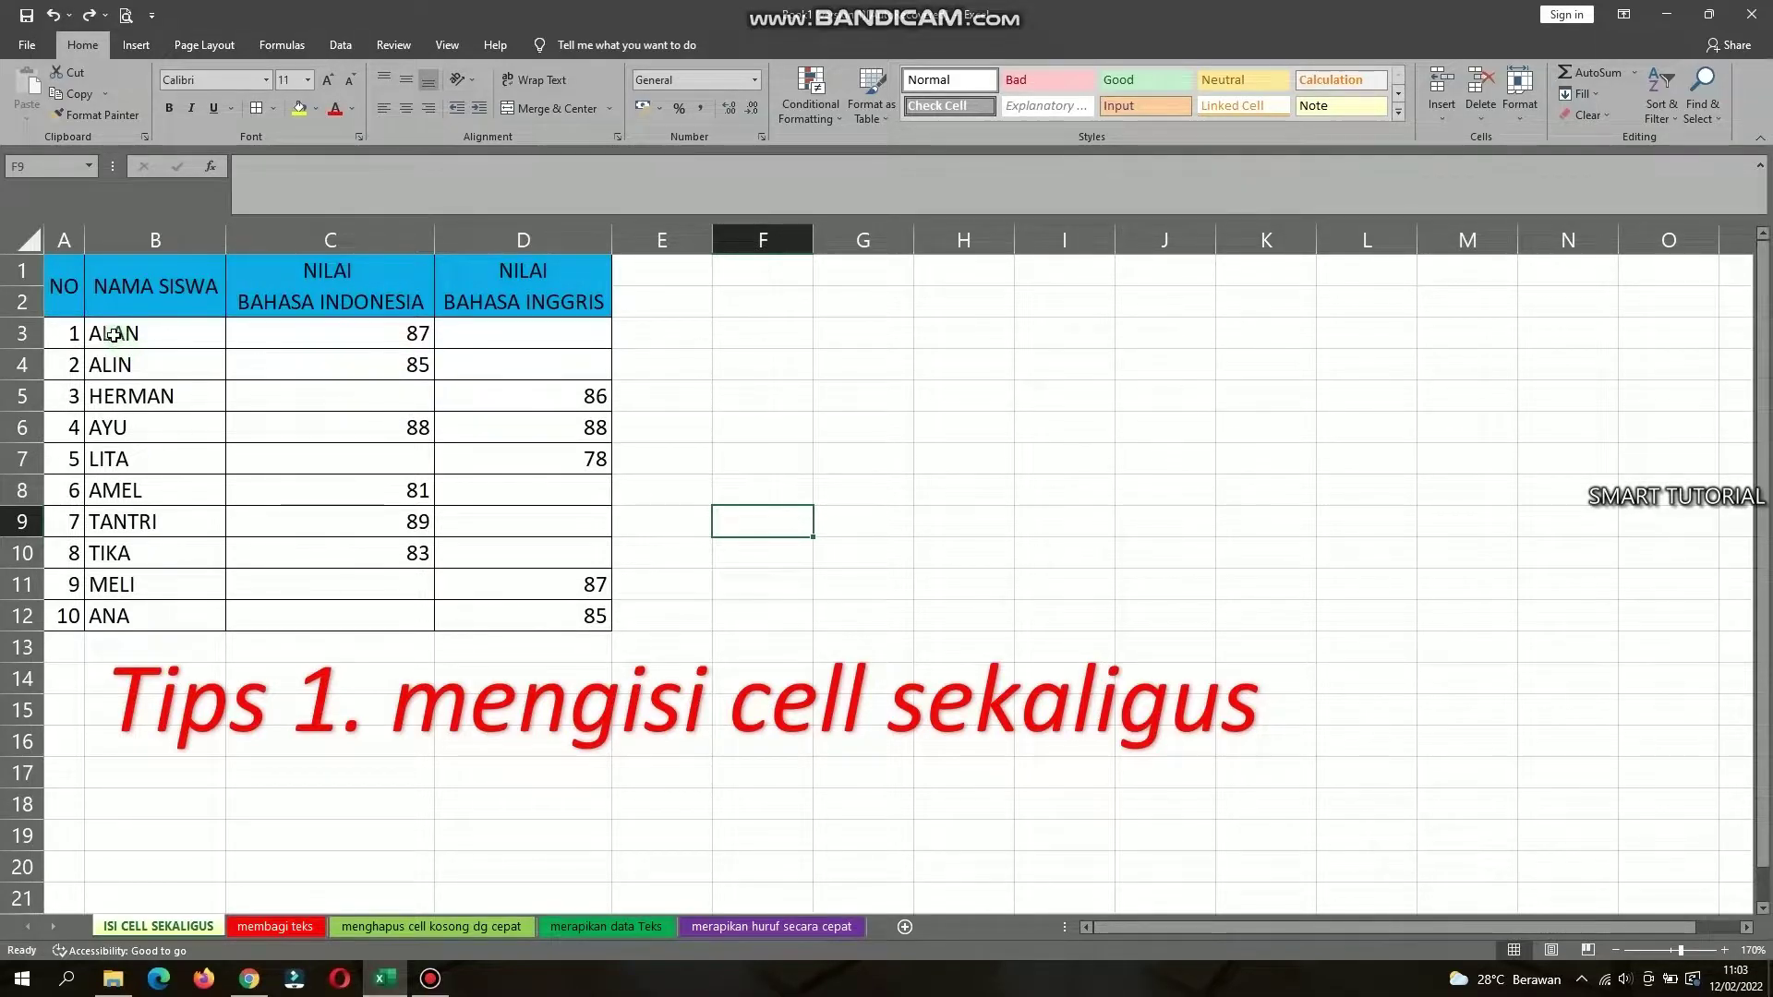
Select only the blank cells in the score range C3:D12 with Go To Special and fill them all with 0 at once.
{"action": "left_click_drag", "start_coordinate": [319, 332], "coordinate": [494, 610]}
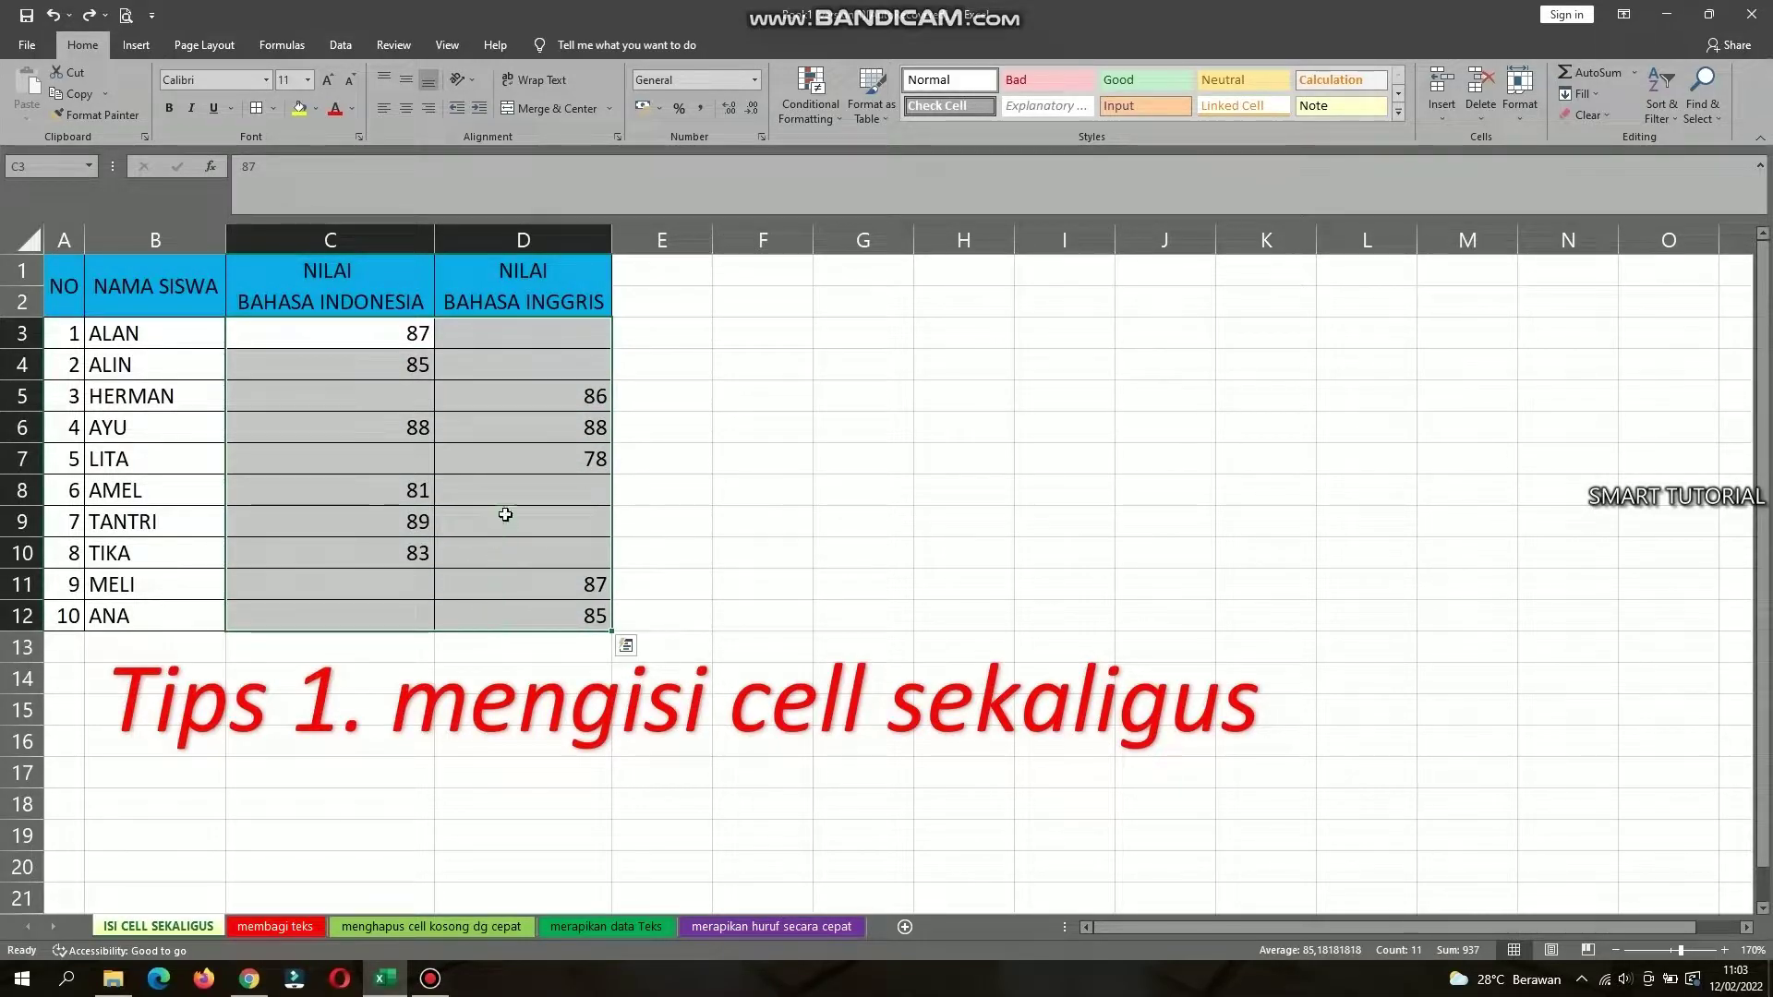
{"action": "left_click", "coordinate": [1709, 101]}
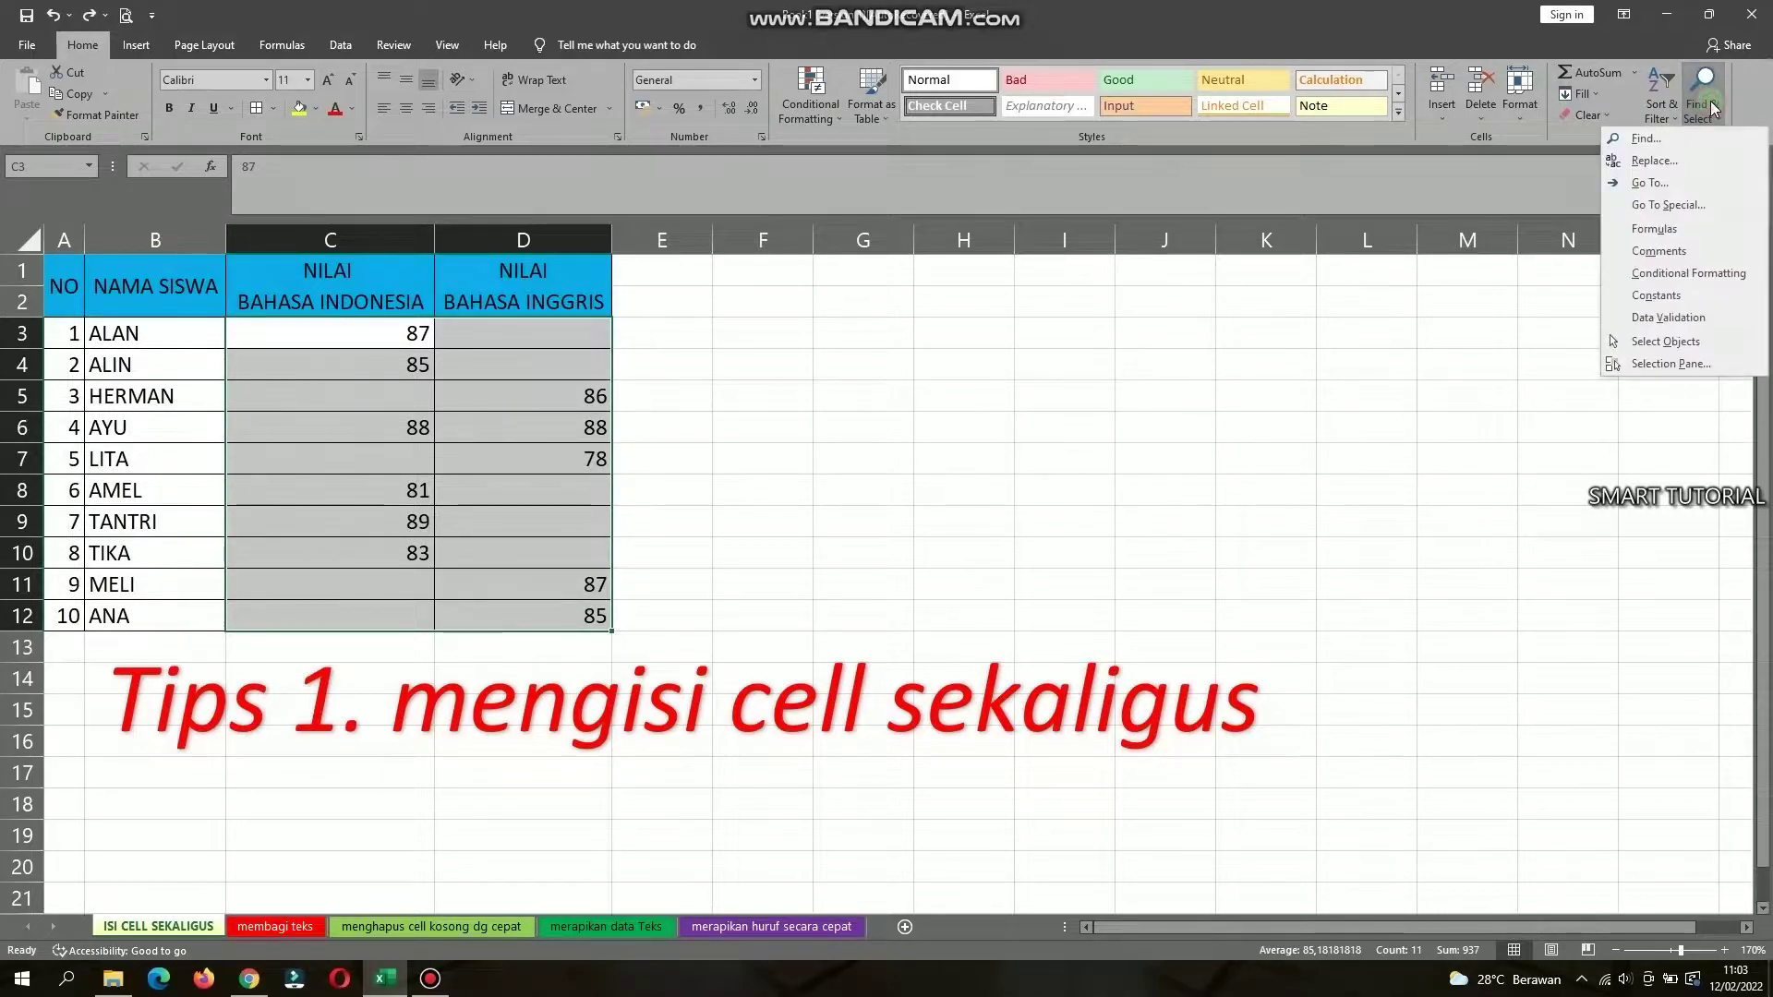
{"action": "left_click", "coordinate": [1671, 202]}
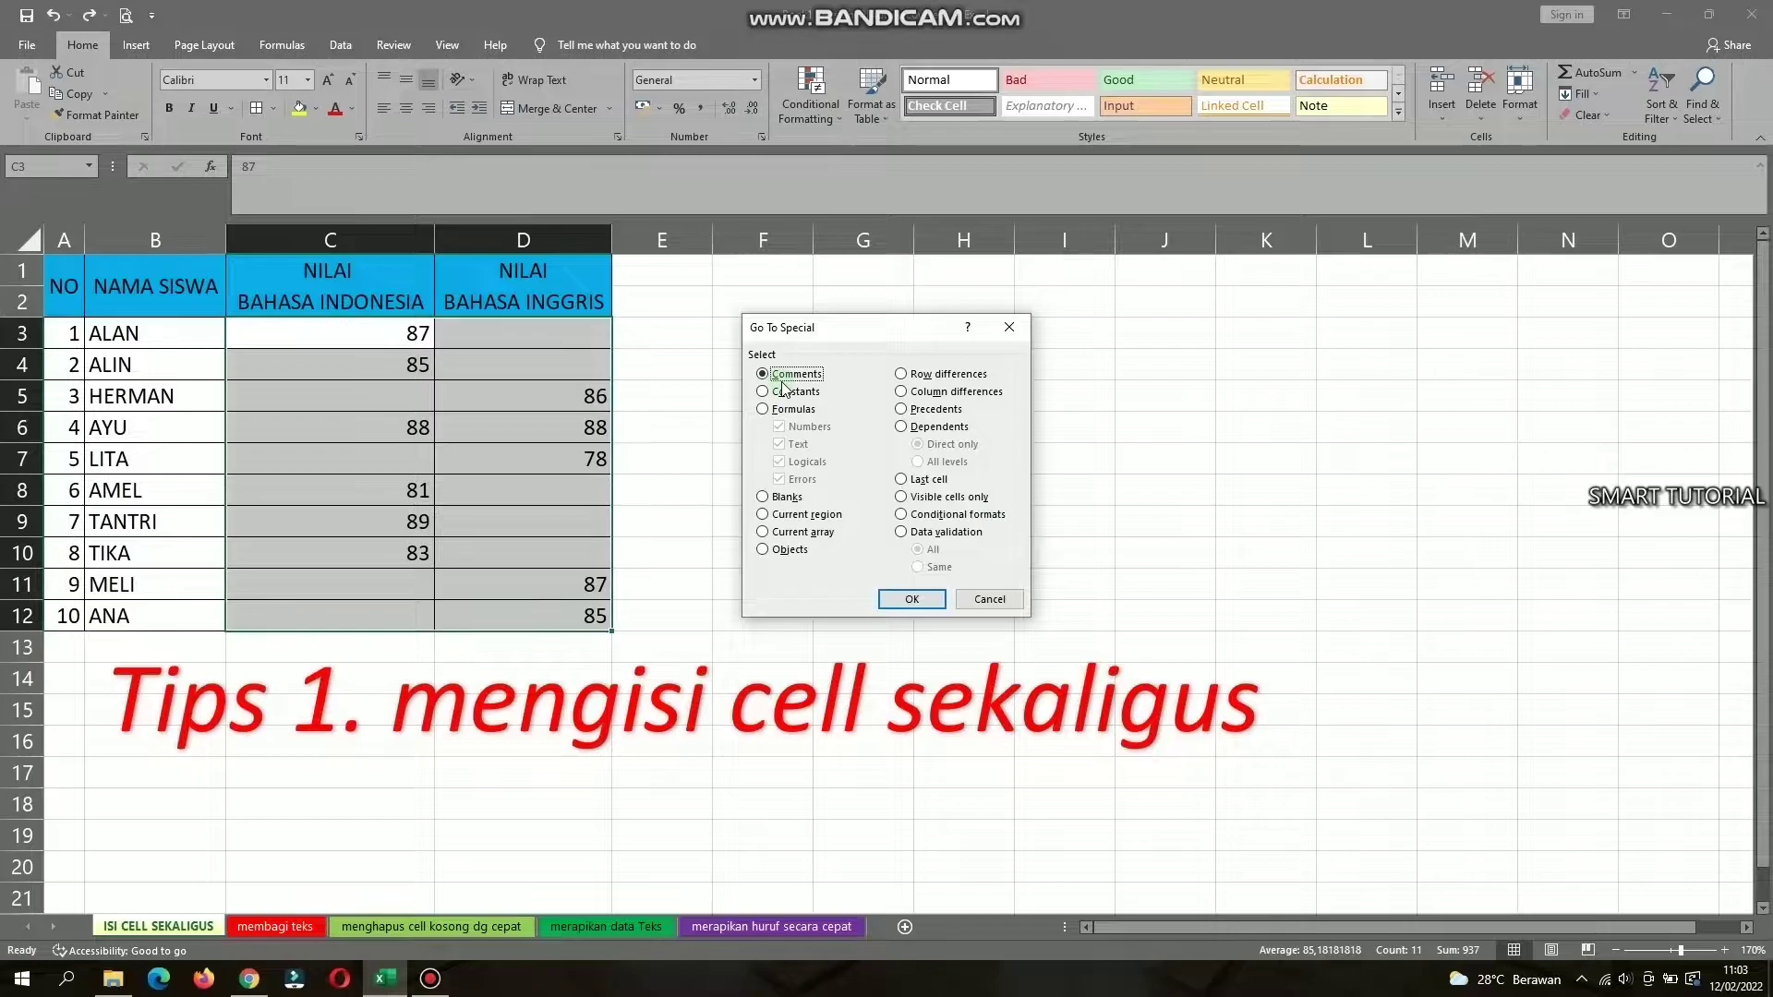
{"action": "left_click", "coordinate": [764, 498]}
{"action": "left_click", "coordinate": [912, 600]}
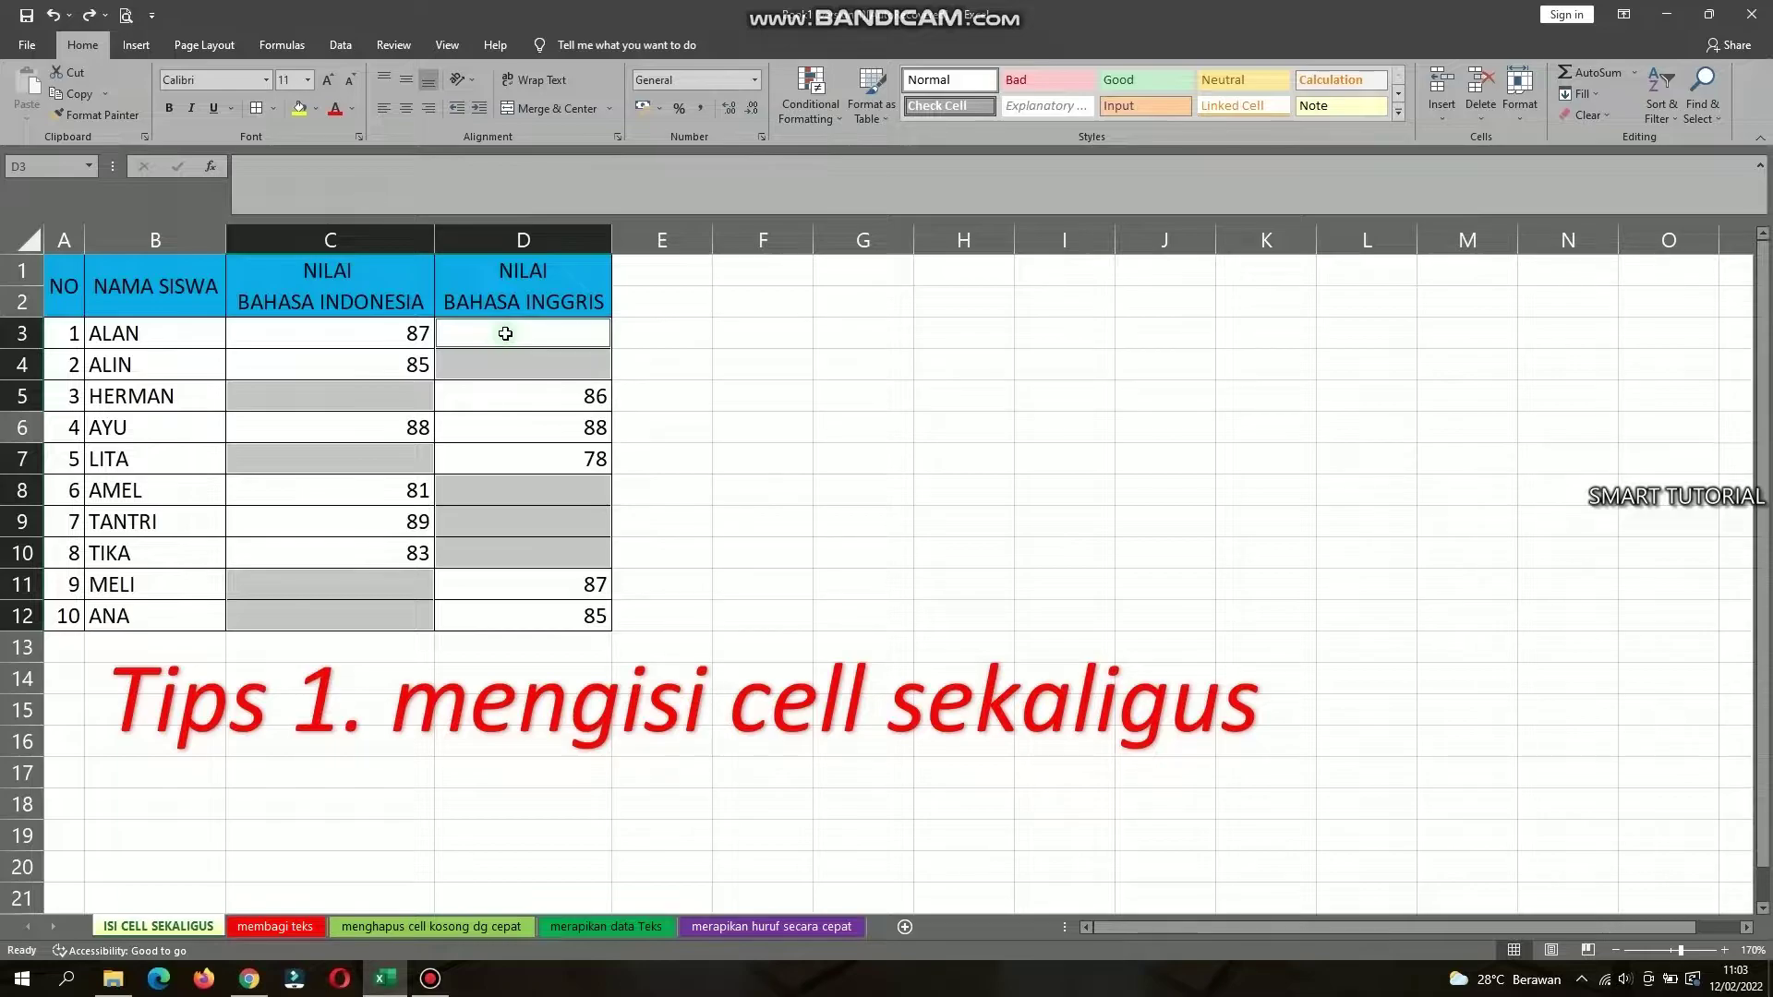
{"action": "type", "text": "0"}
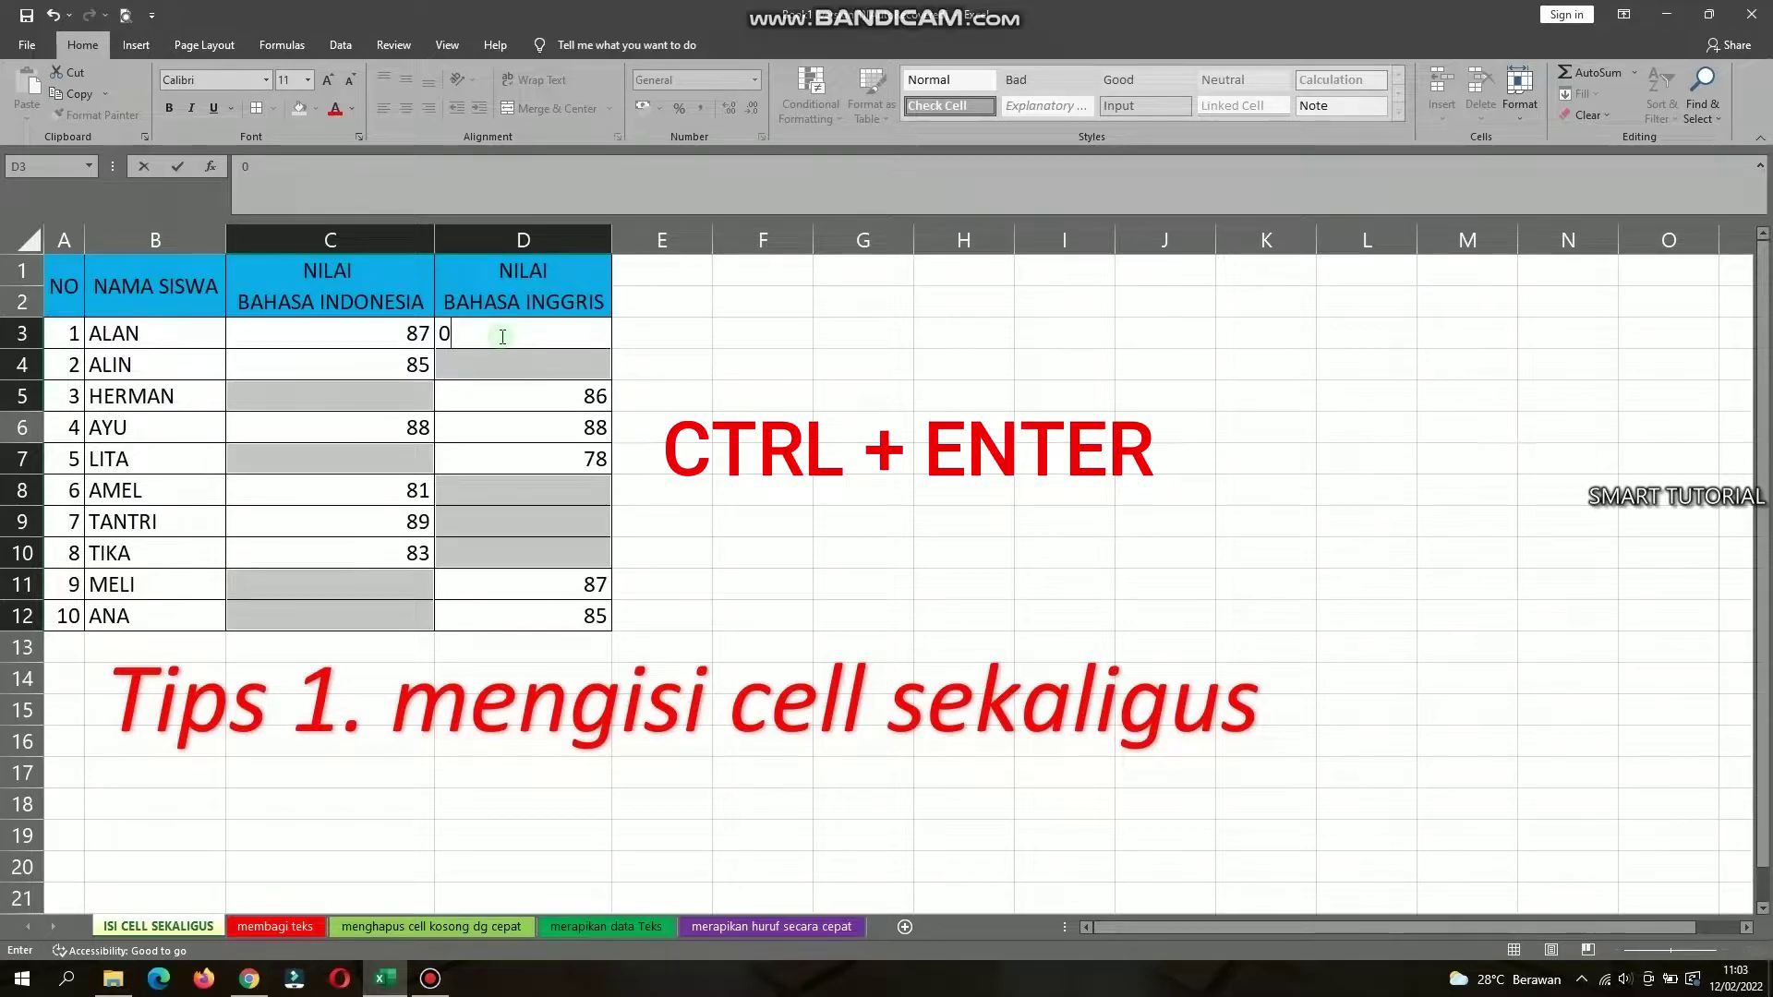
{"action": "key", "text": "ctrl+Return"}
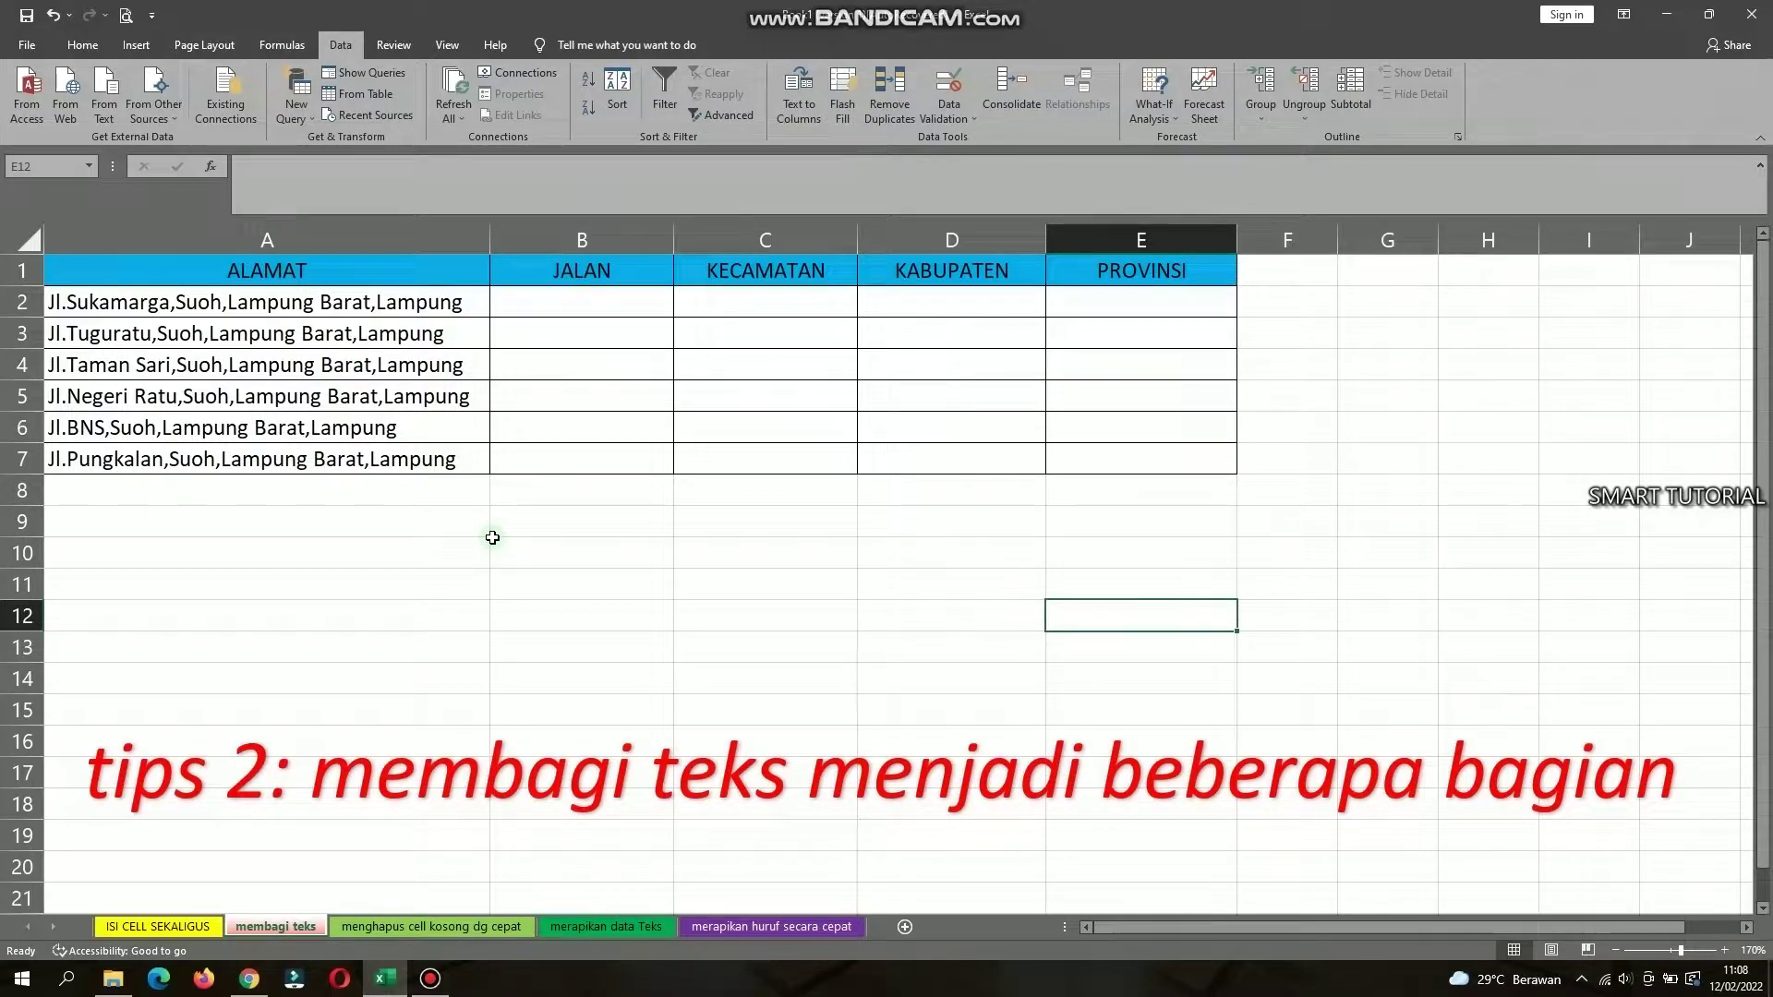
Examine the membagi teks sheet's headers, the combined ALAMAT entries and the empty JALAN, KECAMATAN, KABUPATEN and PROVINSI columns.
{"action": "left_click", "coordinate": [286, 270]}
{"action": "left_click", "coordinate": [591, 270]}
{"action": "left_click", "coordinate": [760, 271]}
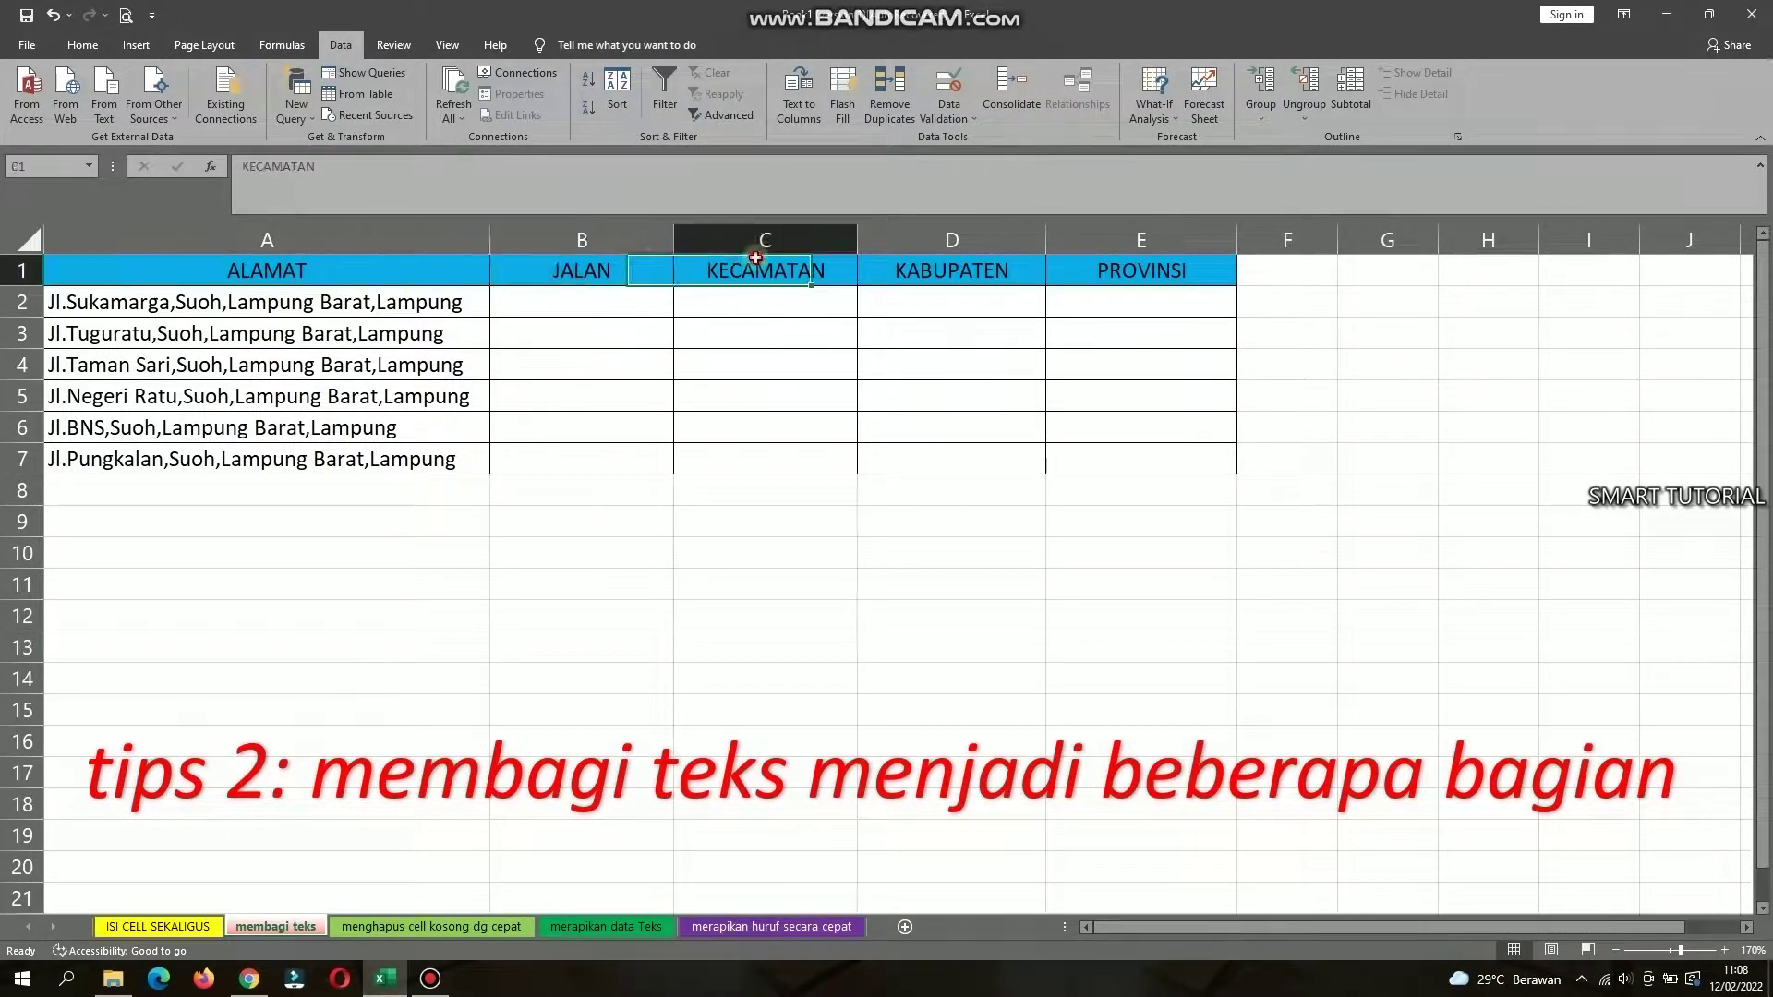
{"action": "left_click", "coordinate": [926, 272]}
{"action": "left_click", "coordinate": [1151, 273]}
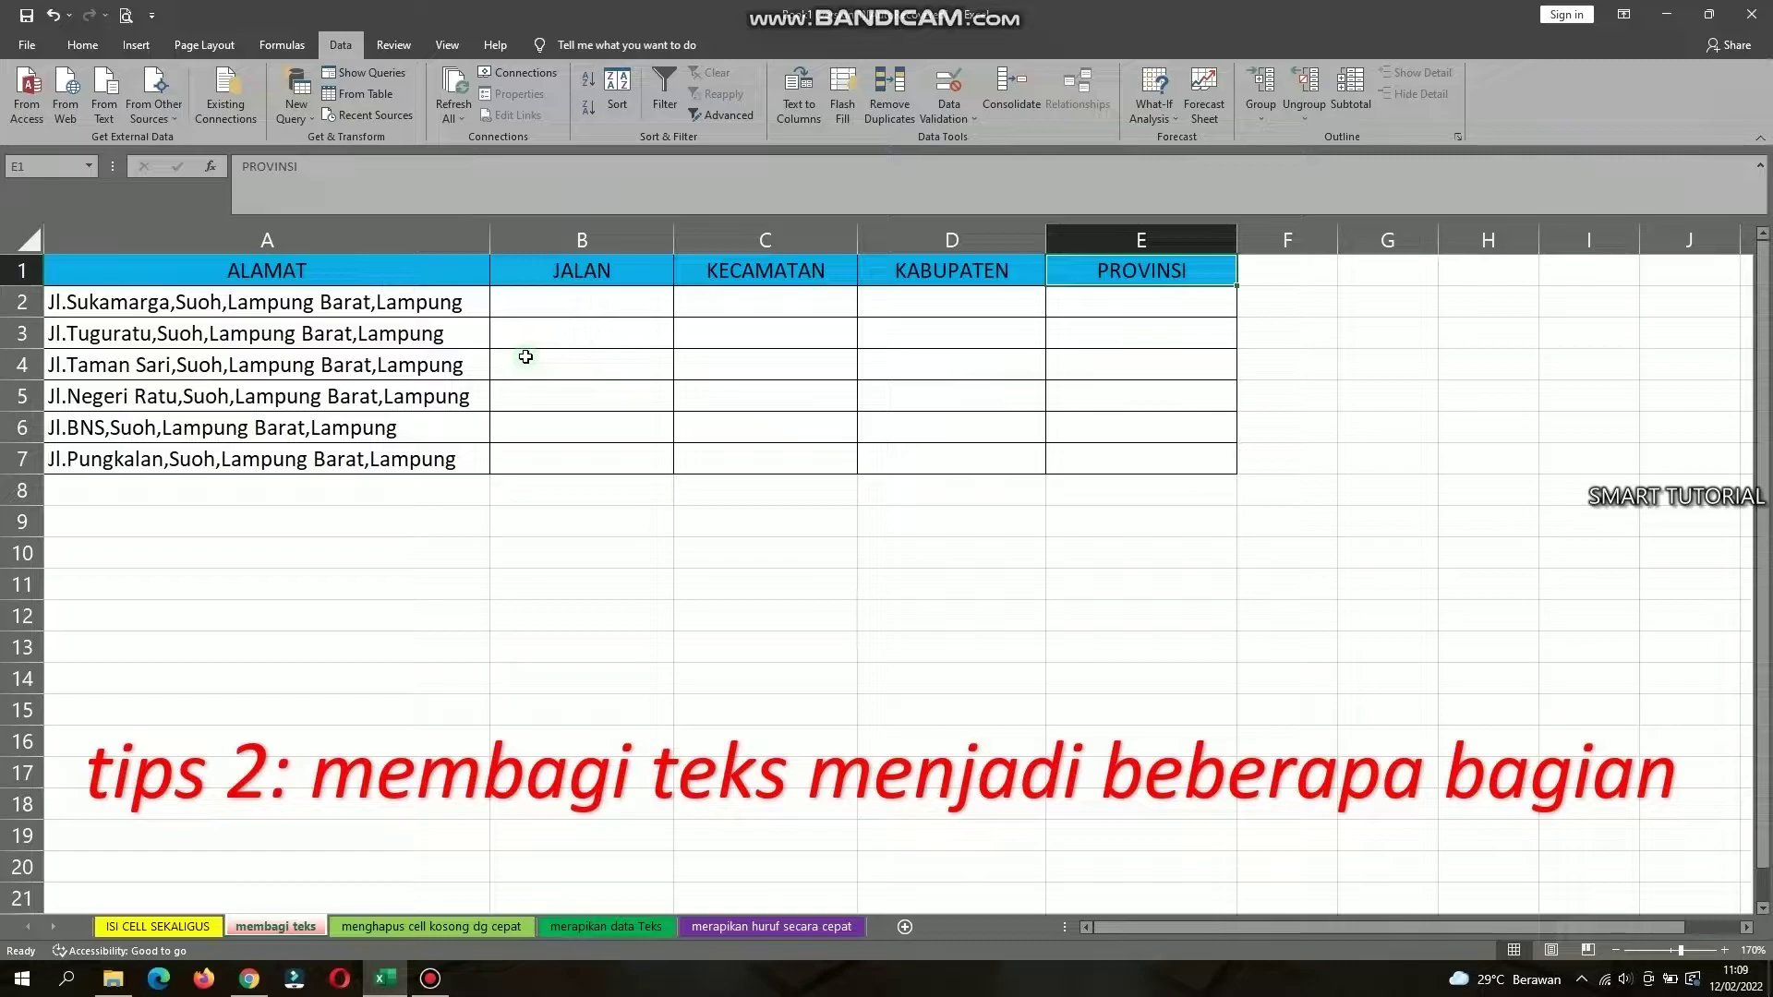
{"action": "left_click", "coordinate": [181, 302]}
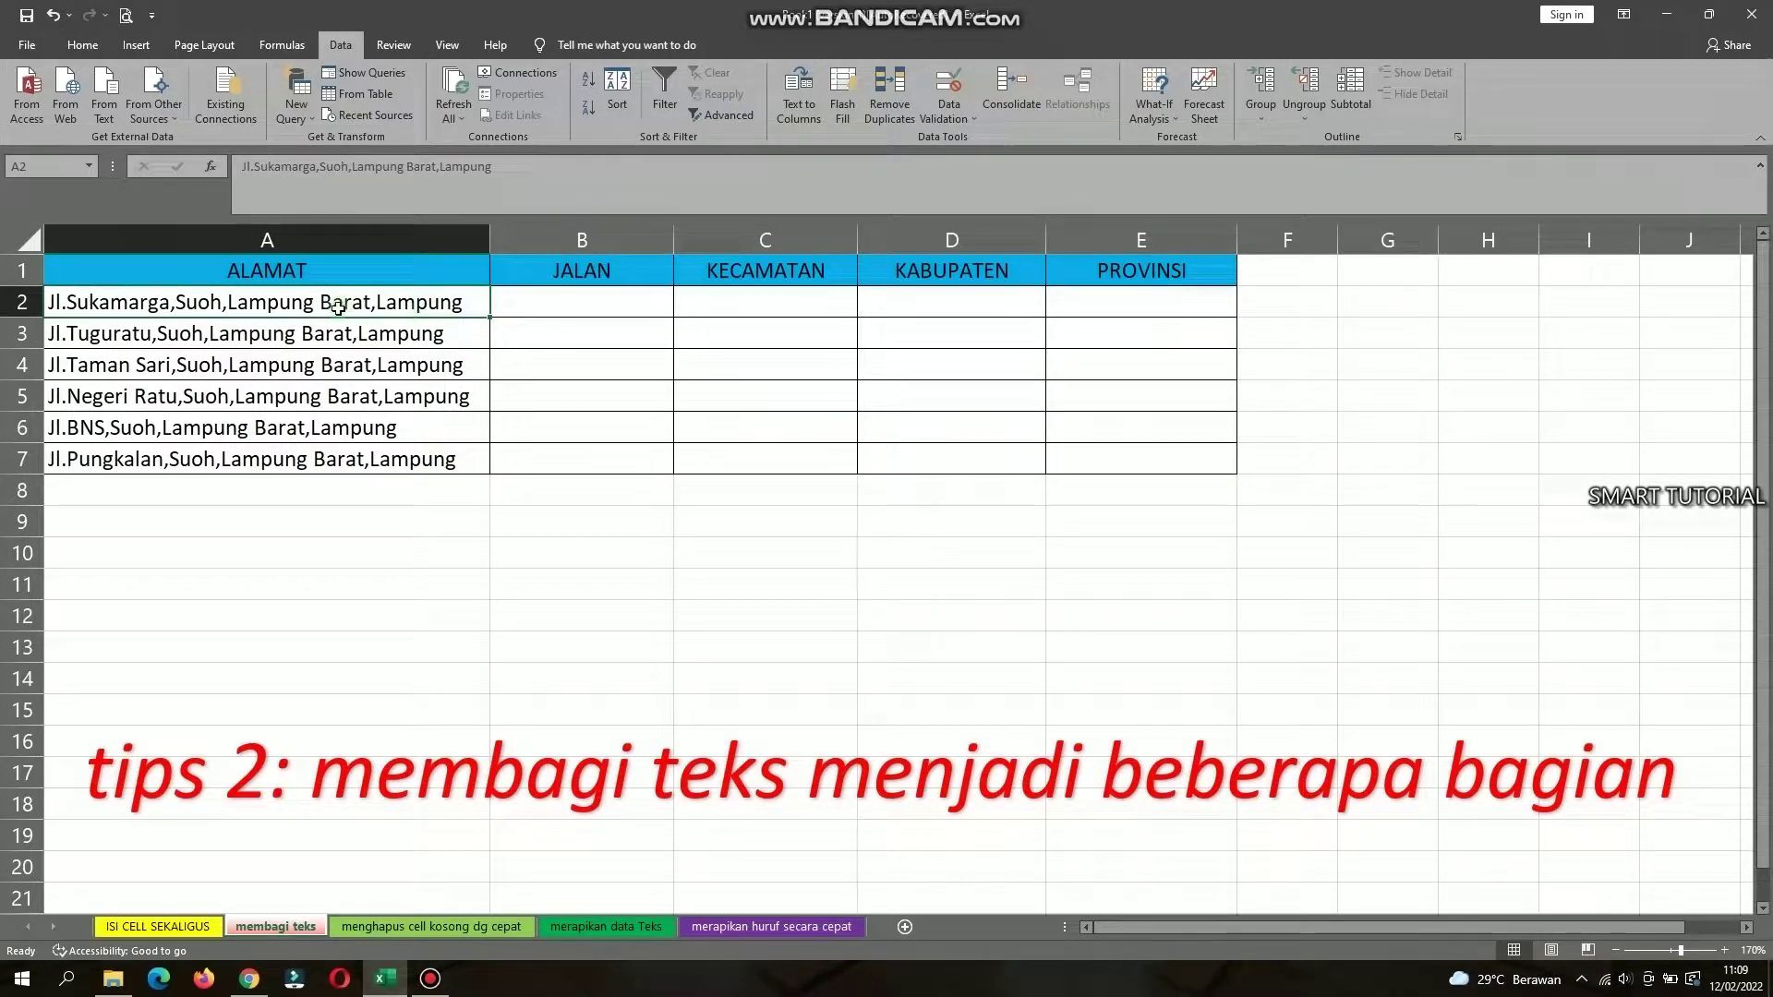
{"action": "left_click_drag", "start_coordinate": [338, 307], "coordinate": [335, 454]}
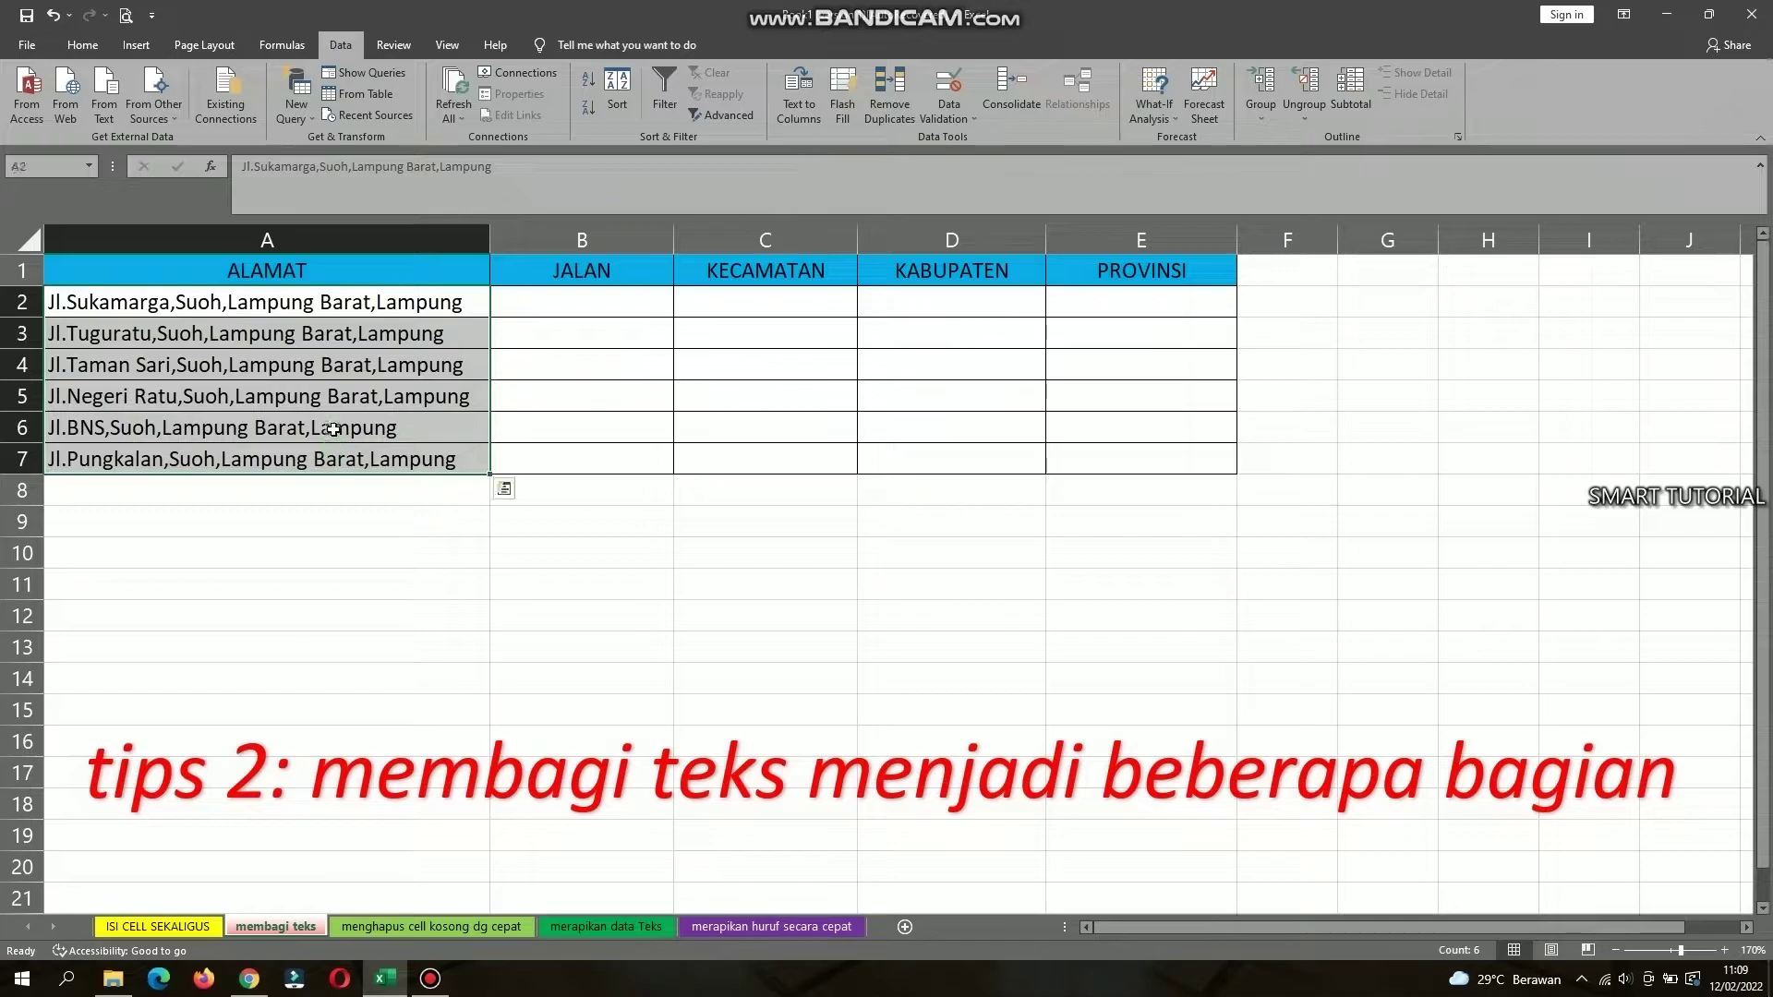
{"action": "left_click", "coordinate": [509, 306]}
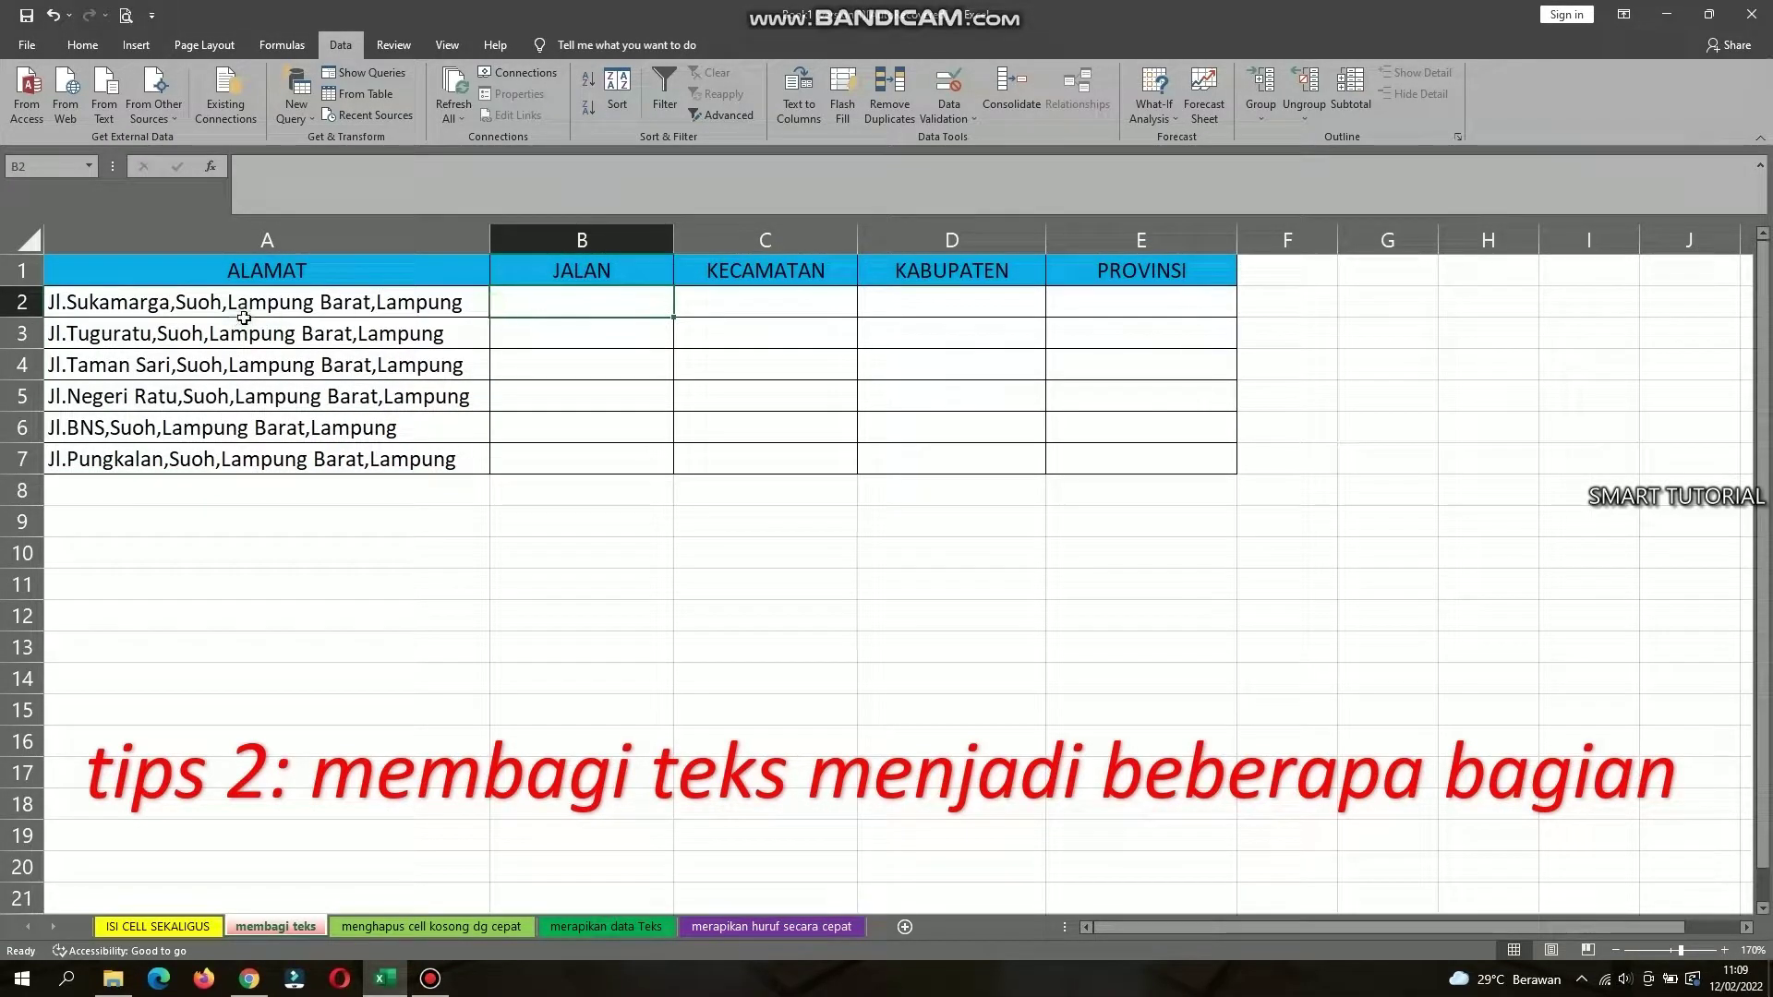
{"action": "left_click_drag", "start_coordinate": [245, 305], "coordinate": [247, 444]}
{"action": "left_click_drag", "start_coordinate": [526, 382], "coordinate": [1123, 358]}
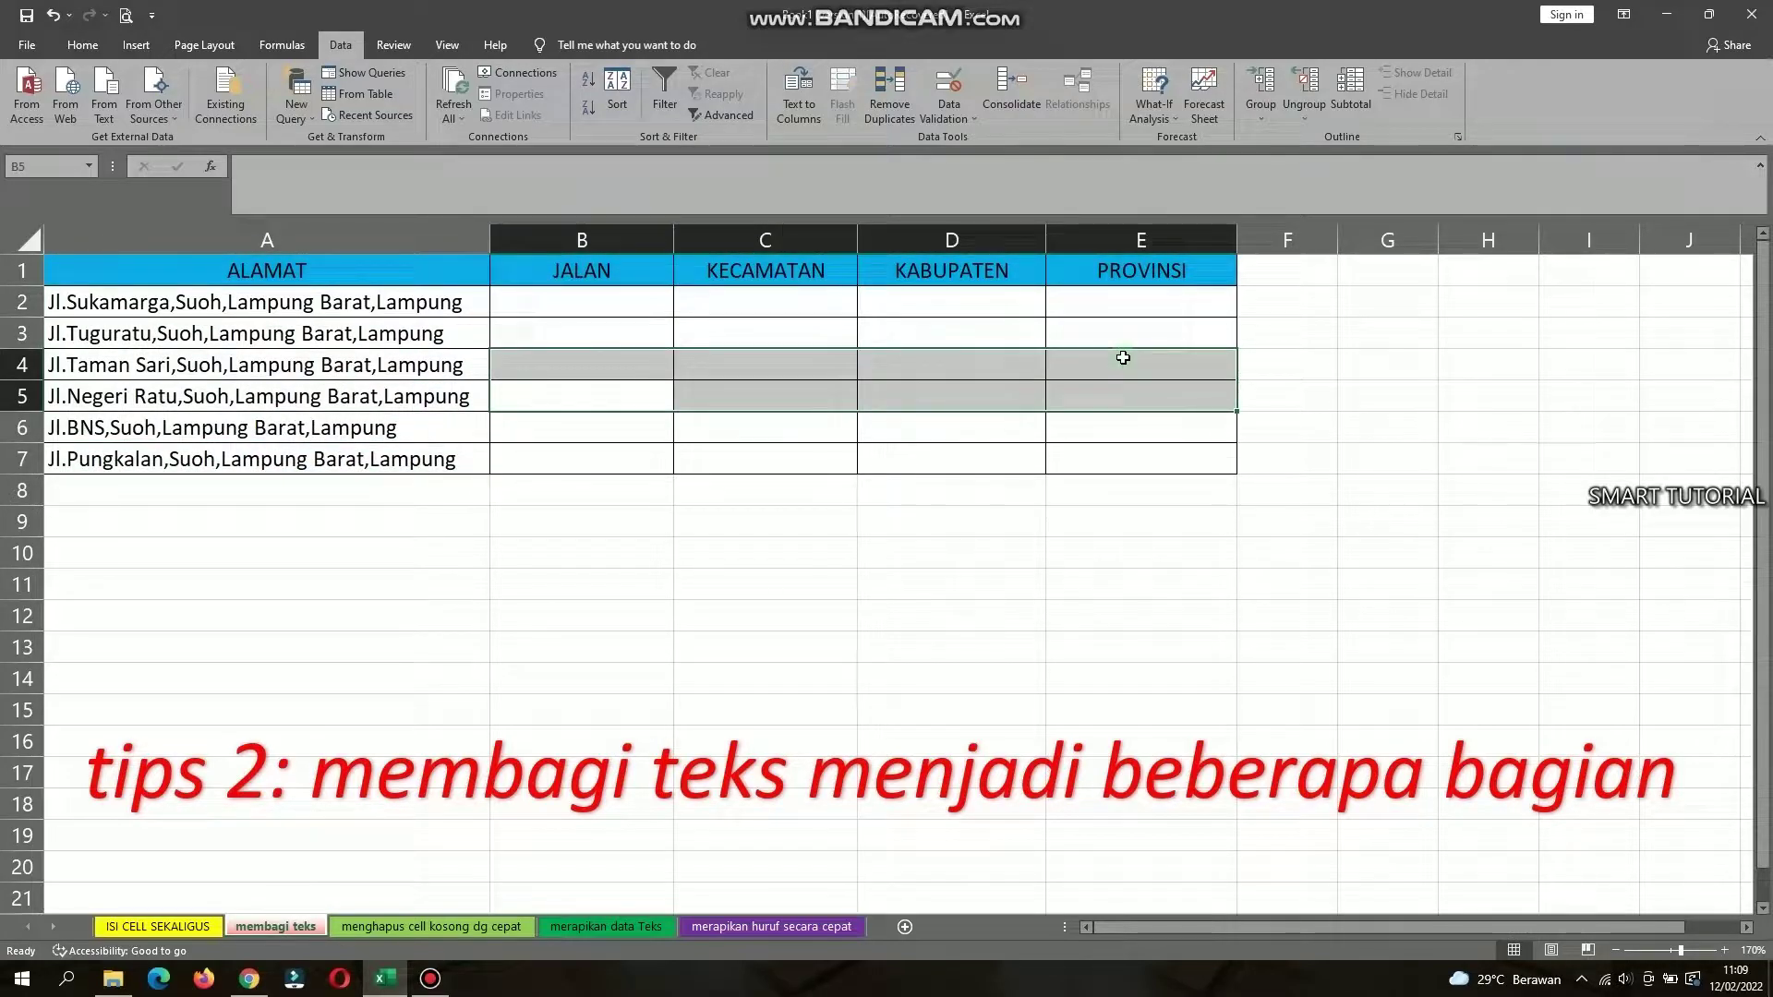
{"action": "left_click", "coordinate": [963, 436]}
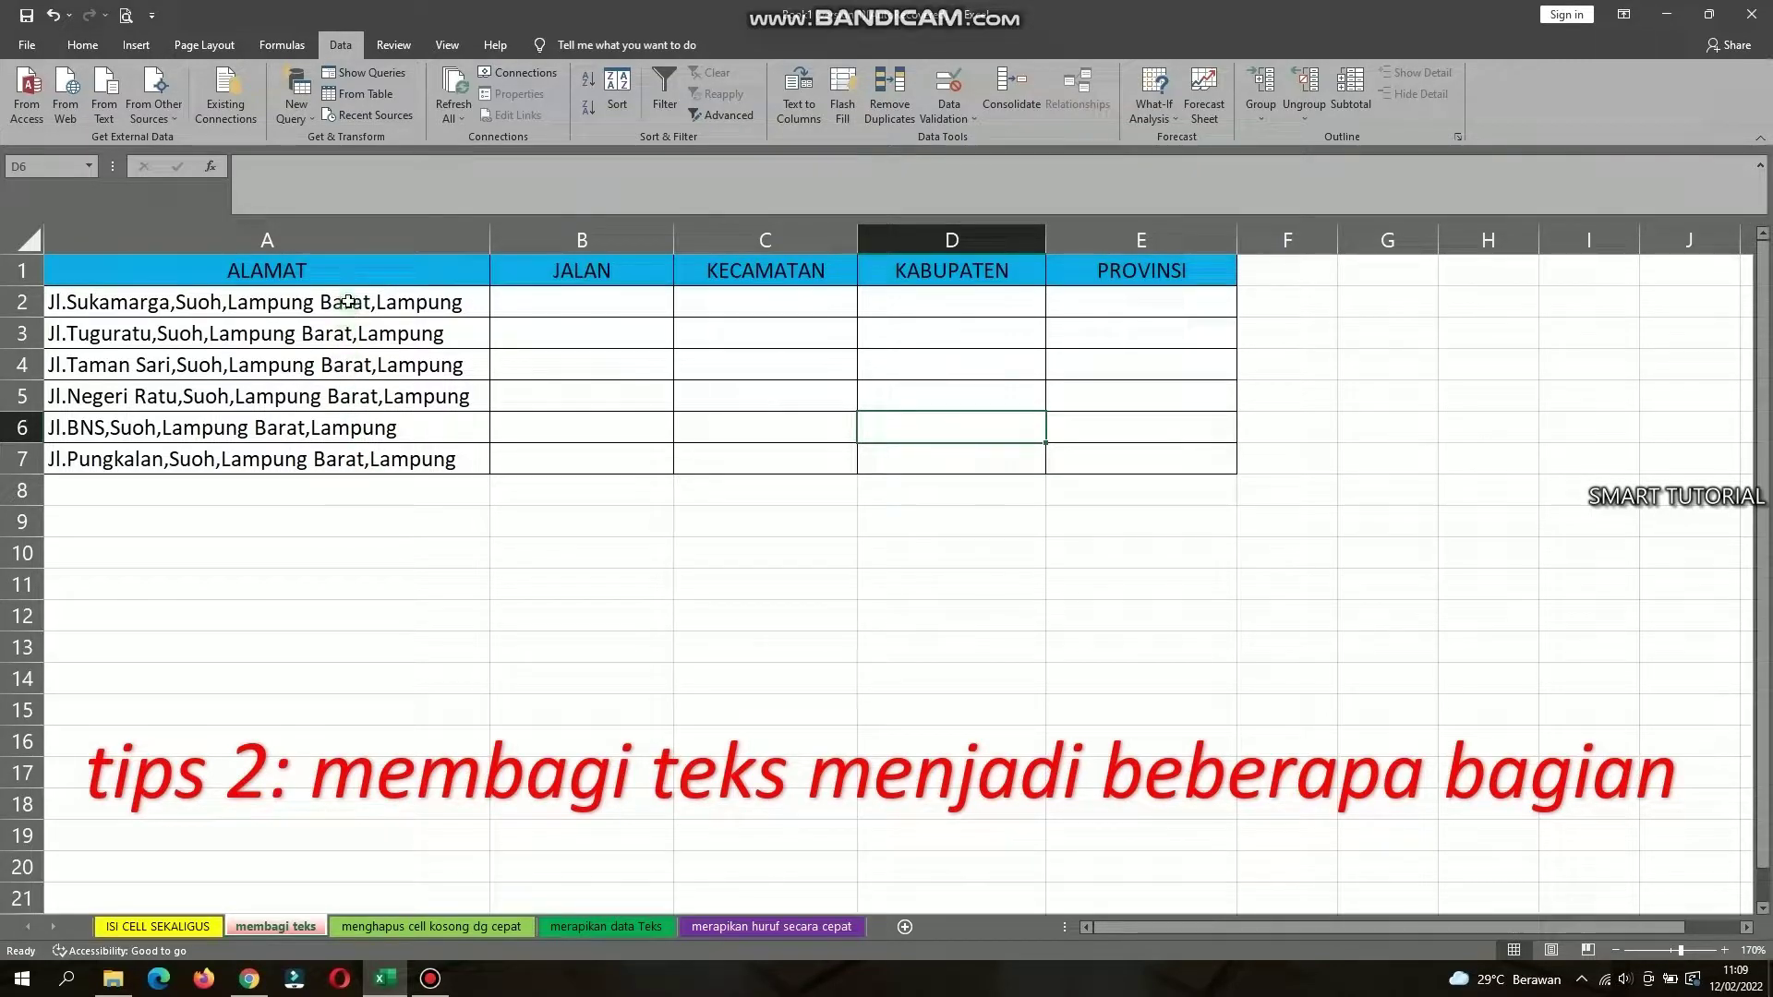
Split the addresses in A2:A7 with Text to Columns as delimited text at commas, with destination B2:E2, and accept replacing existing data.
{"action": "left_click_drag", "start_coordinate": [346, 302], "coordinate": [334, 455]}
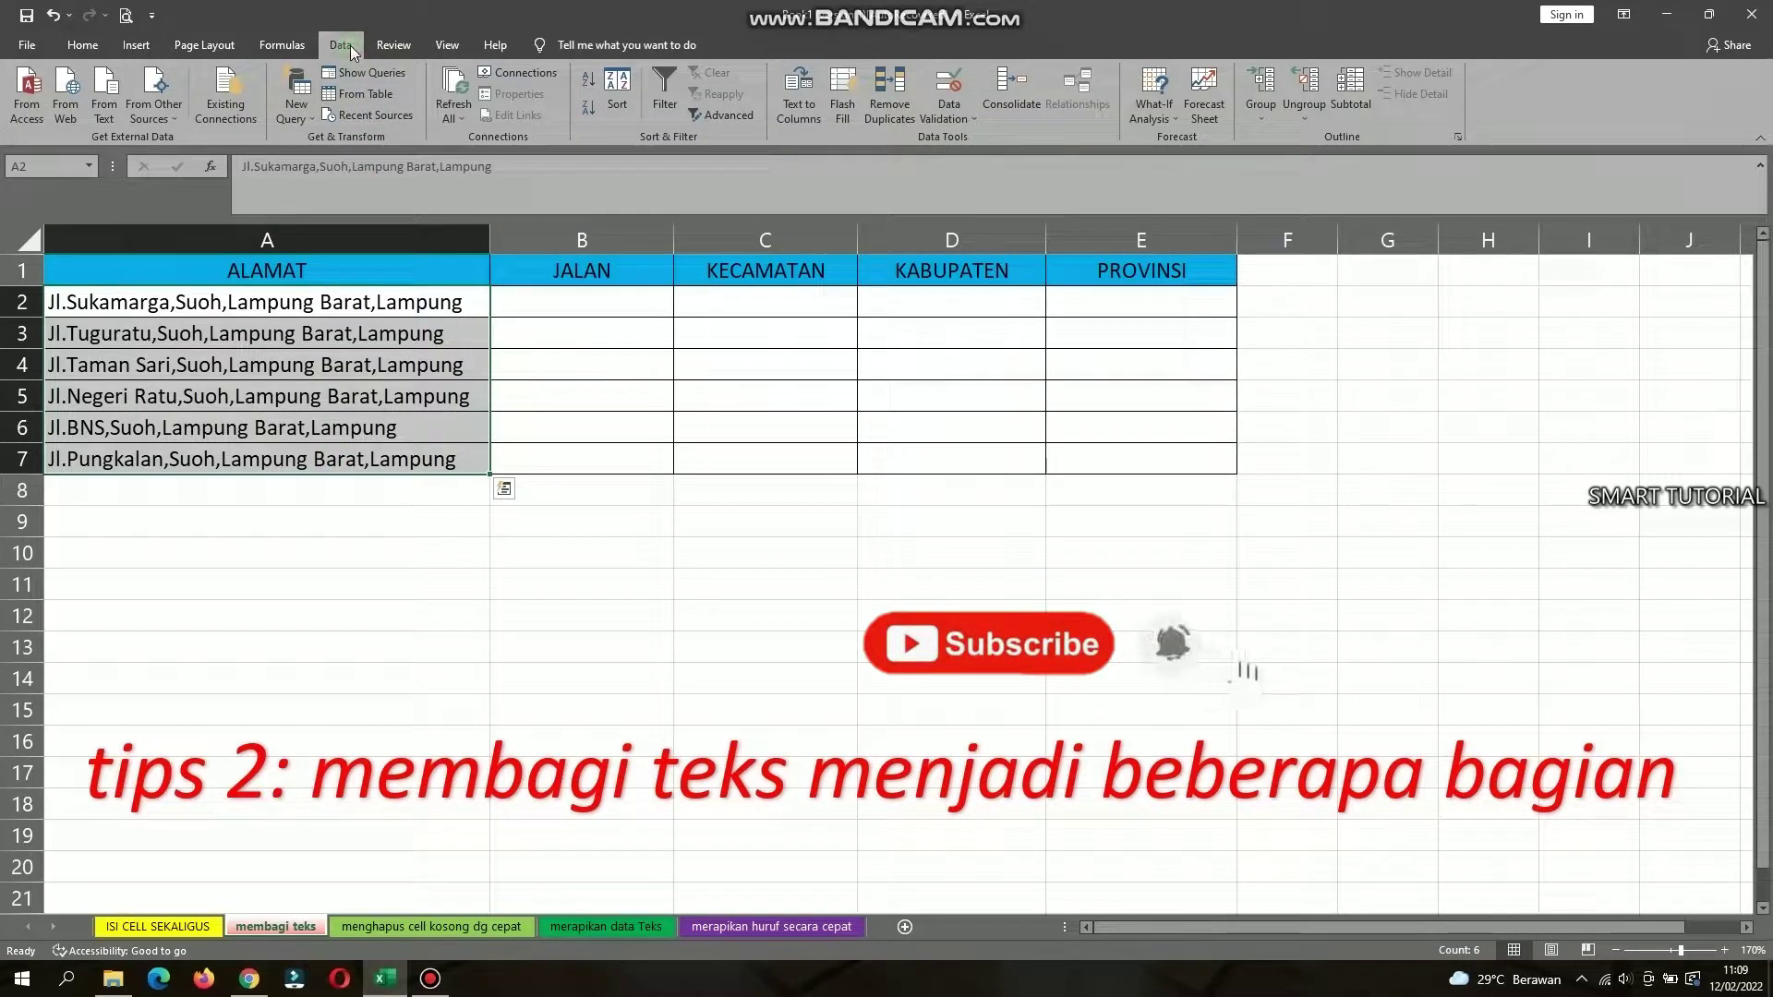
{"action": "left_click", "coordinate": [784, 112]}
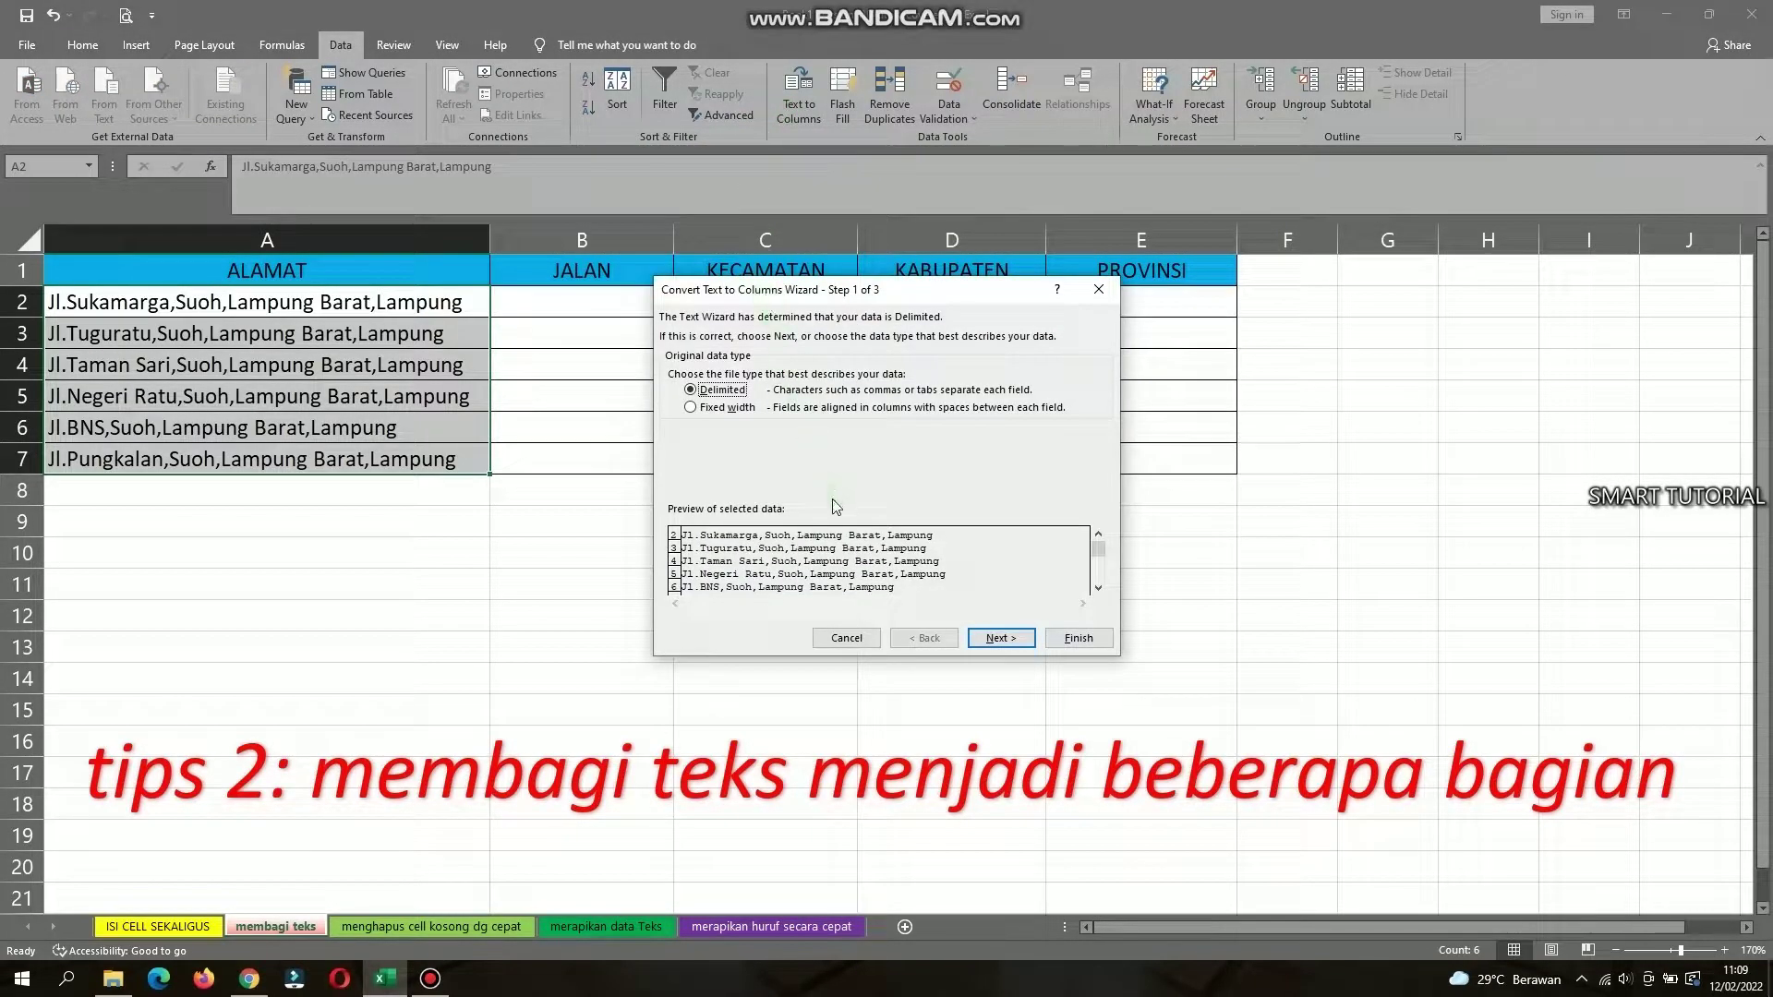
{"action": "left_click", "coordinate": [1007, 644]}
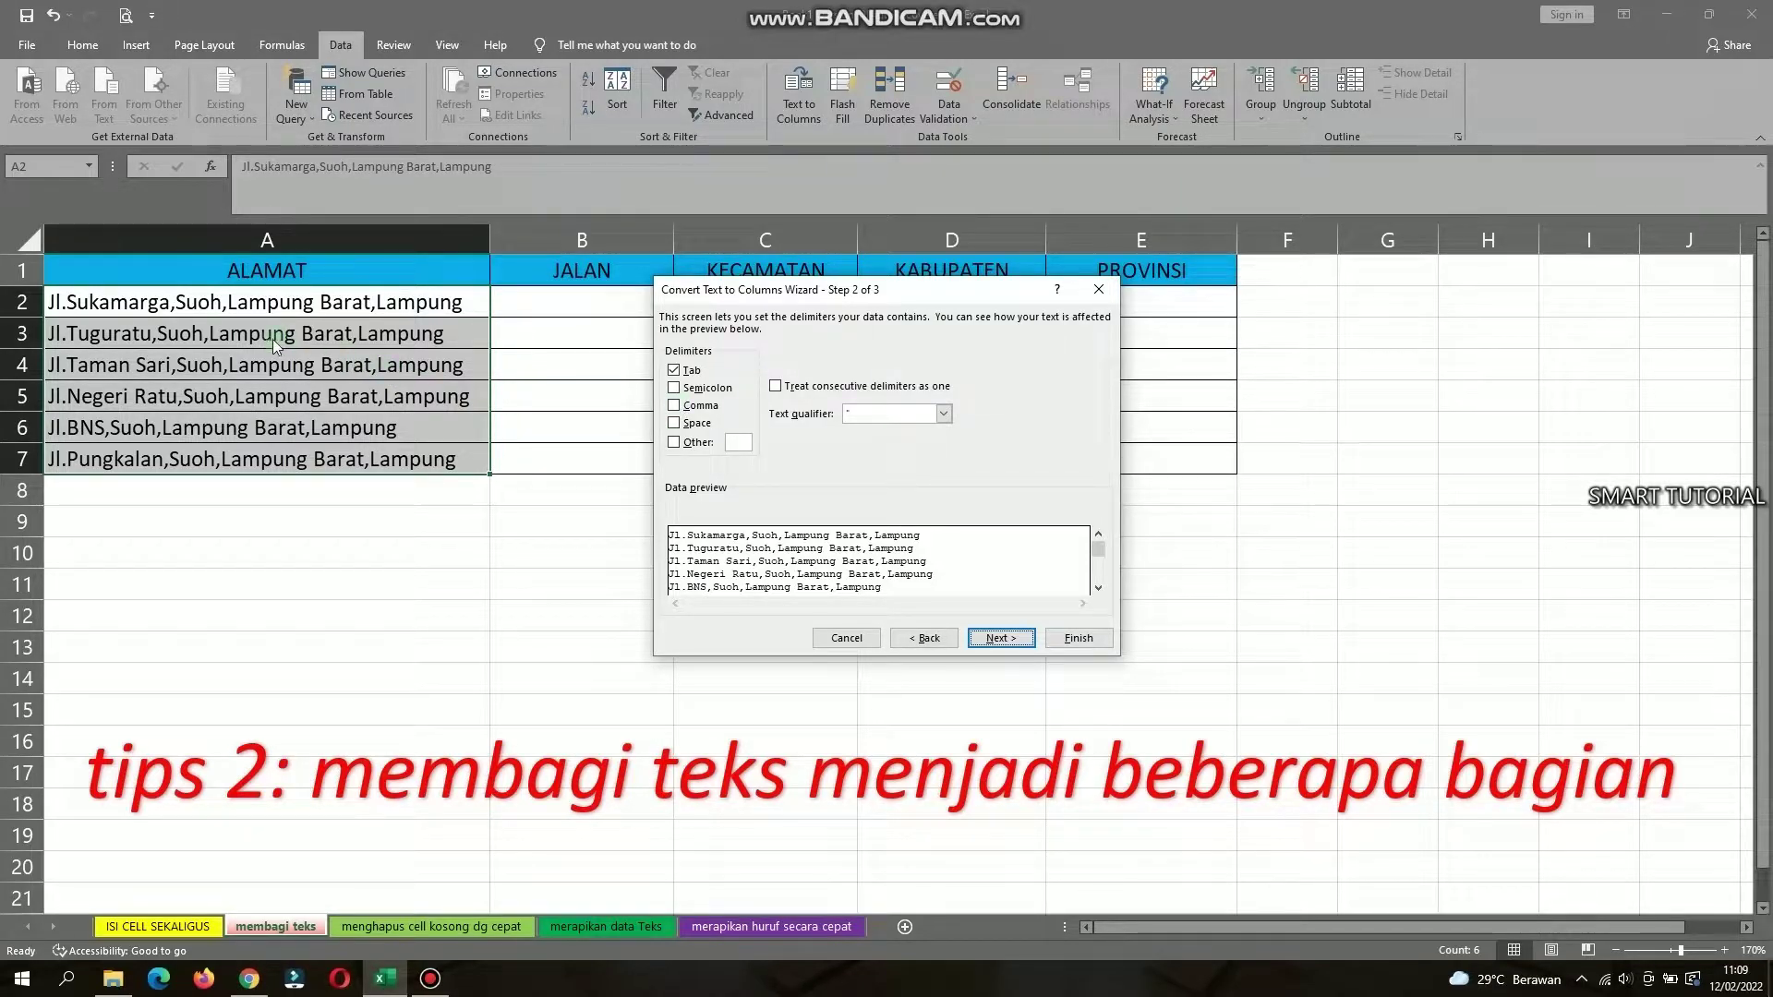
{"action": "left_click", "coordinate": [675, 406]}
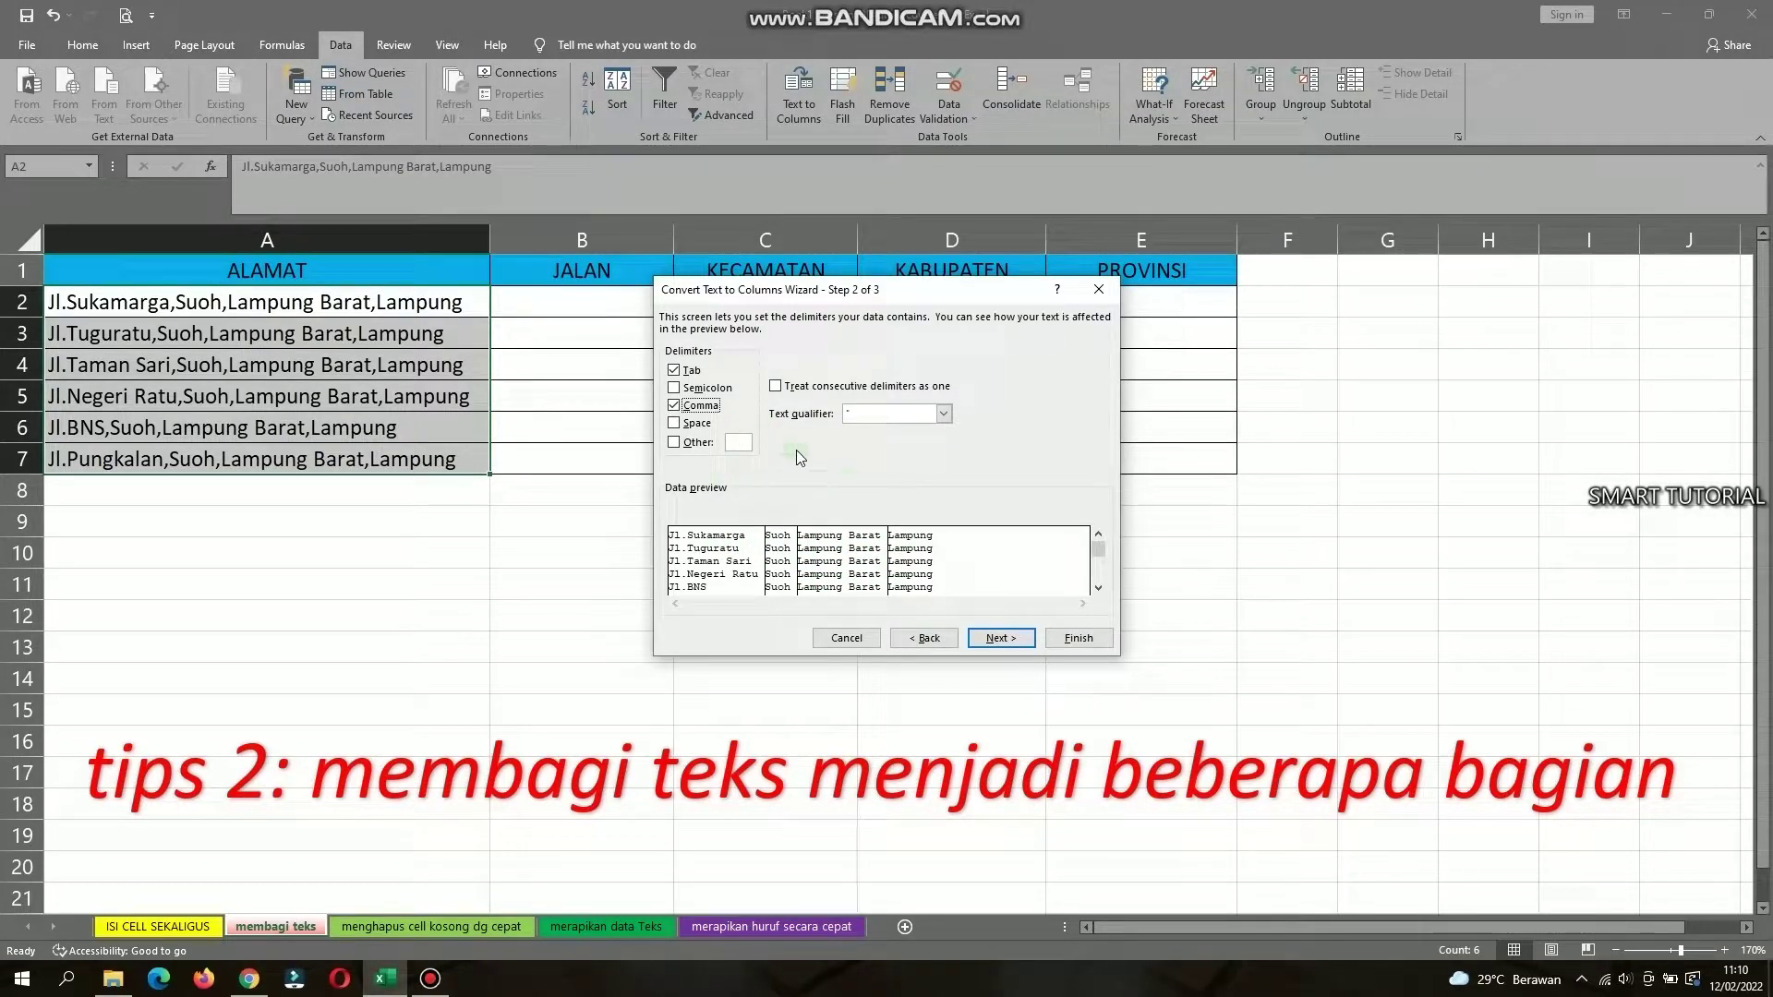
{"action": "left_click", "coordinate": [1004, 638]}
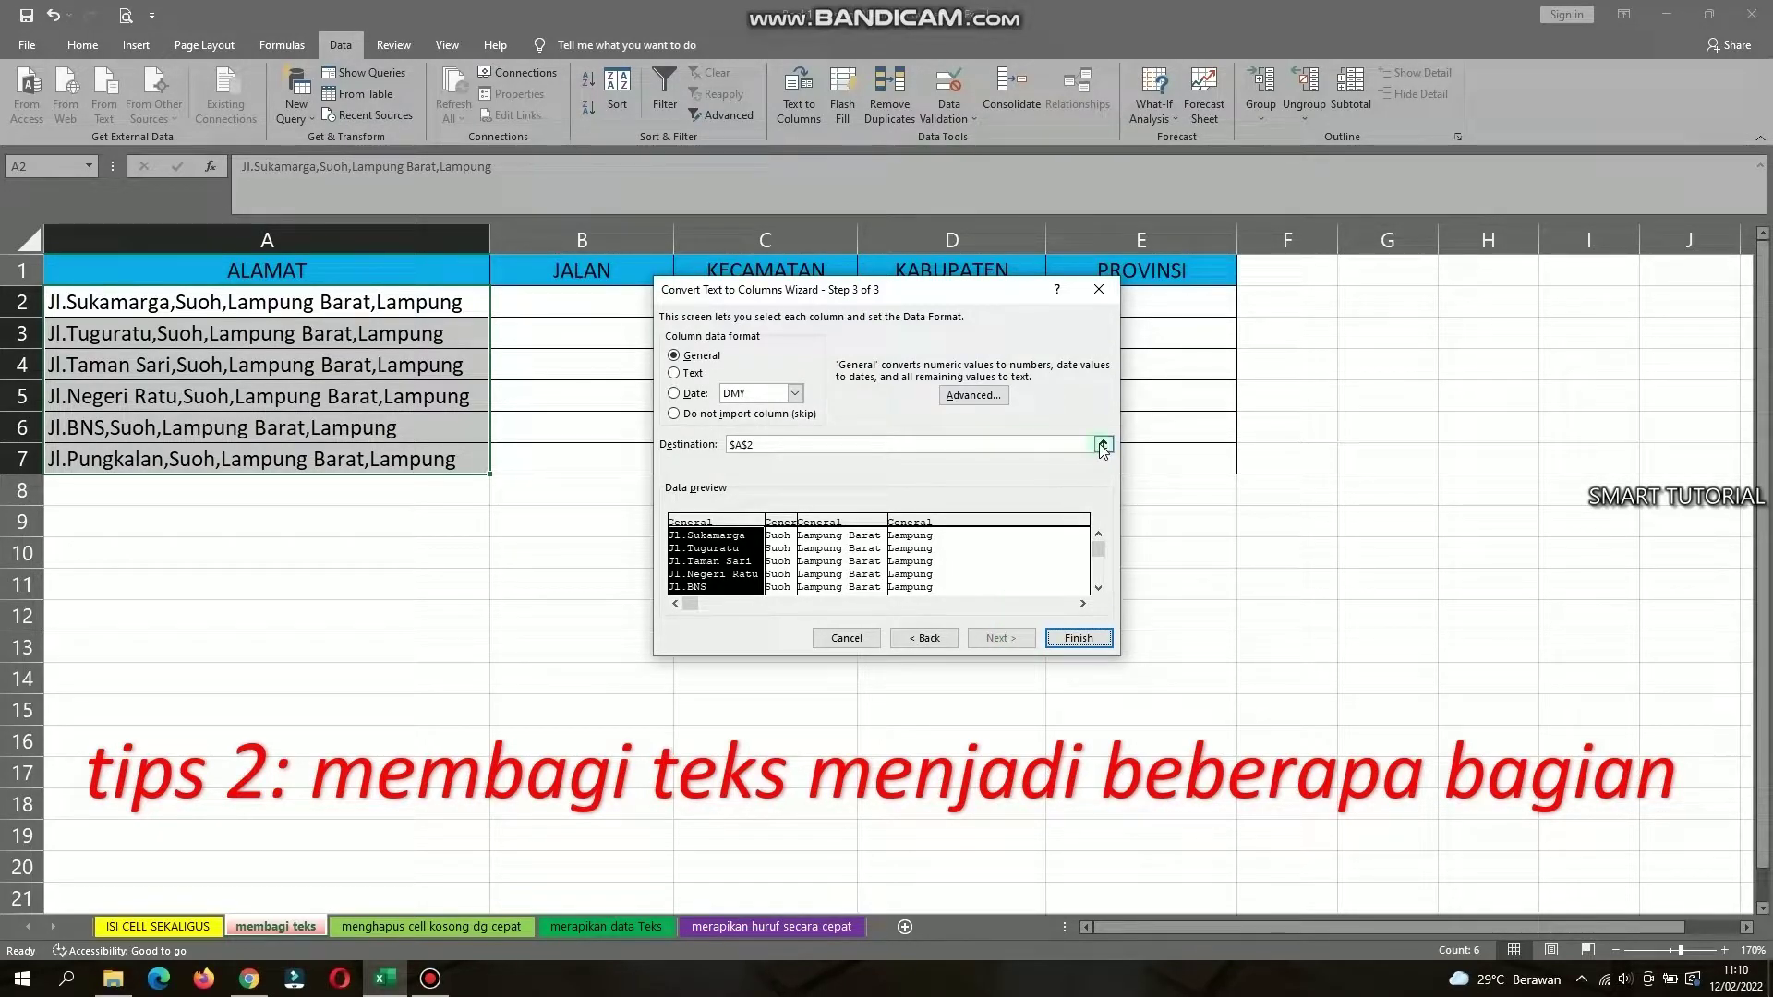
{"action": "left_click", "coordinate": [1104, 445]}
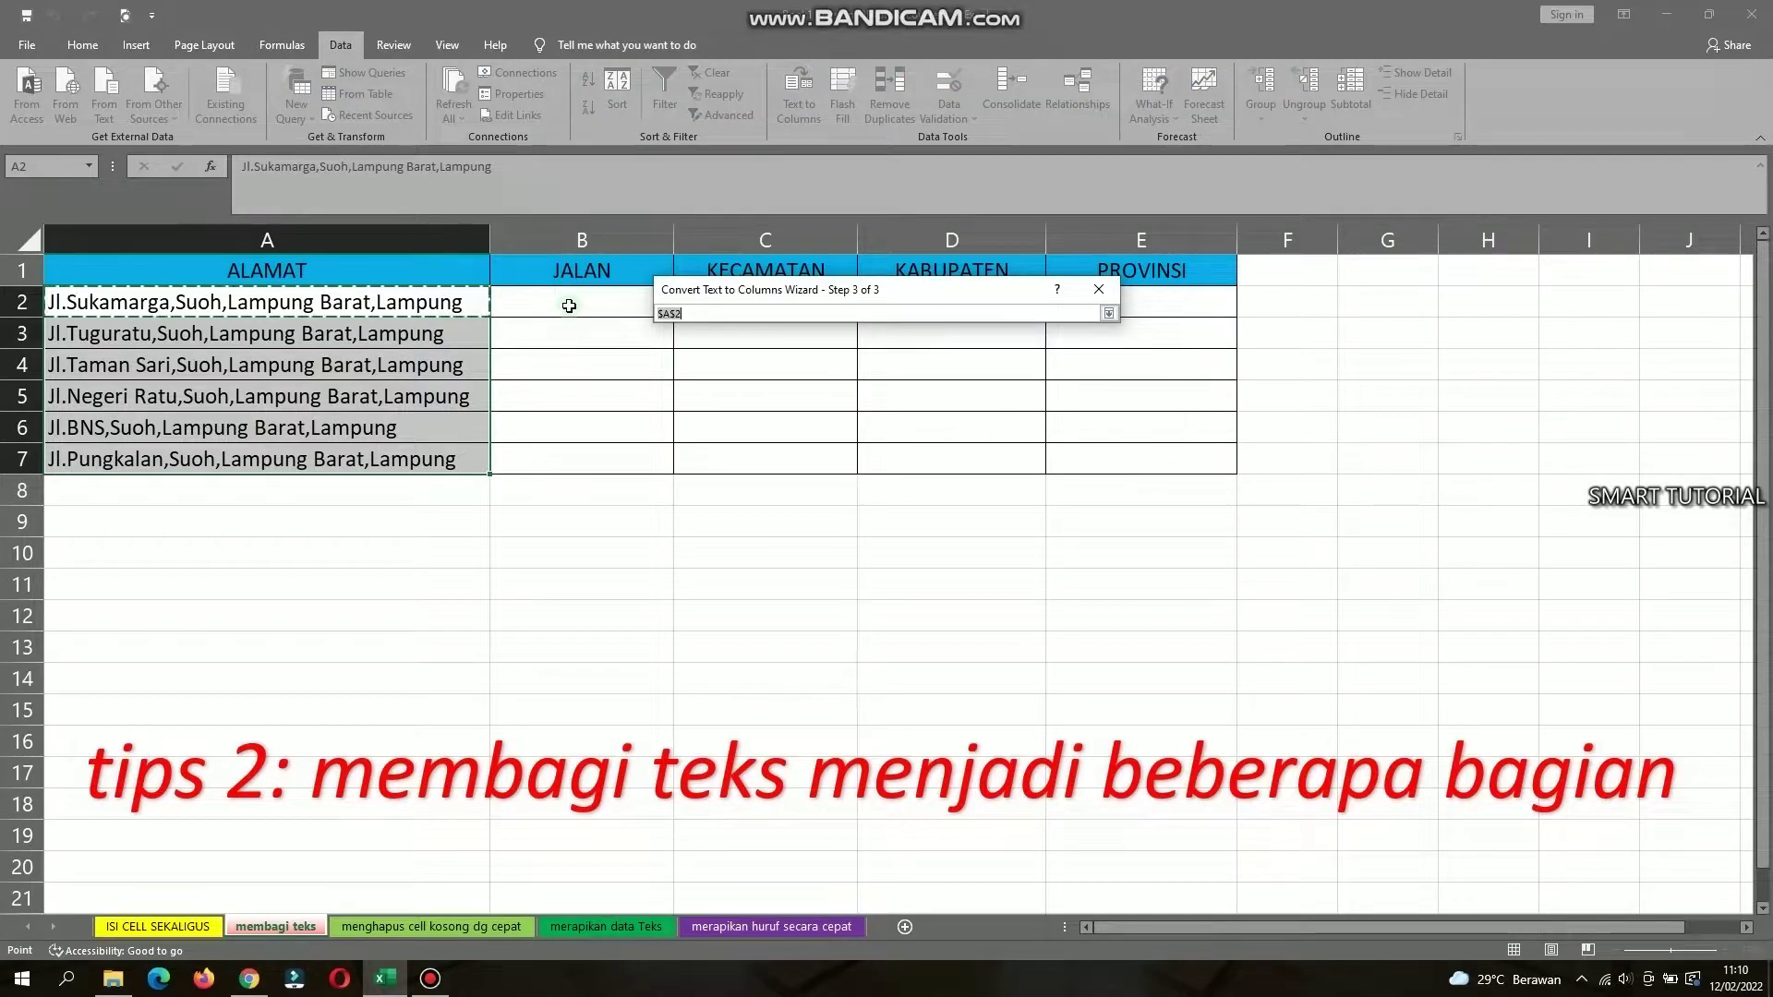
{"action": "left_click_drag", "start_coordinate": [569, 306], "coordinate": [1121, 310]}
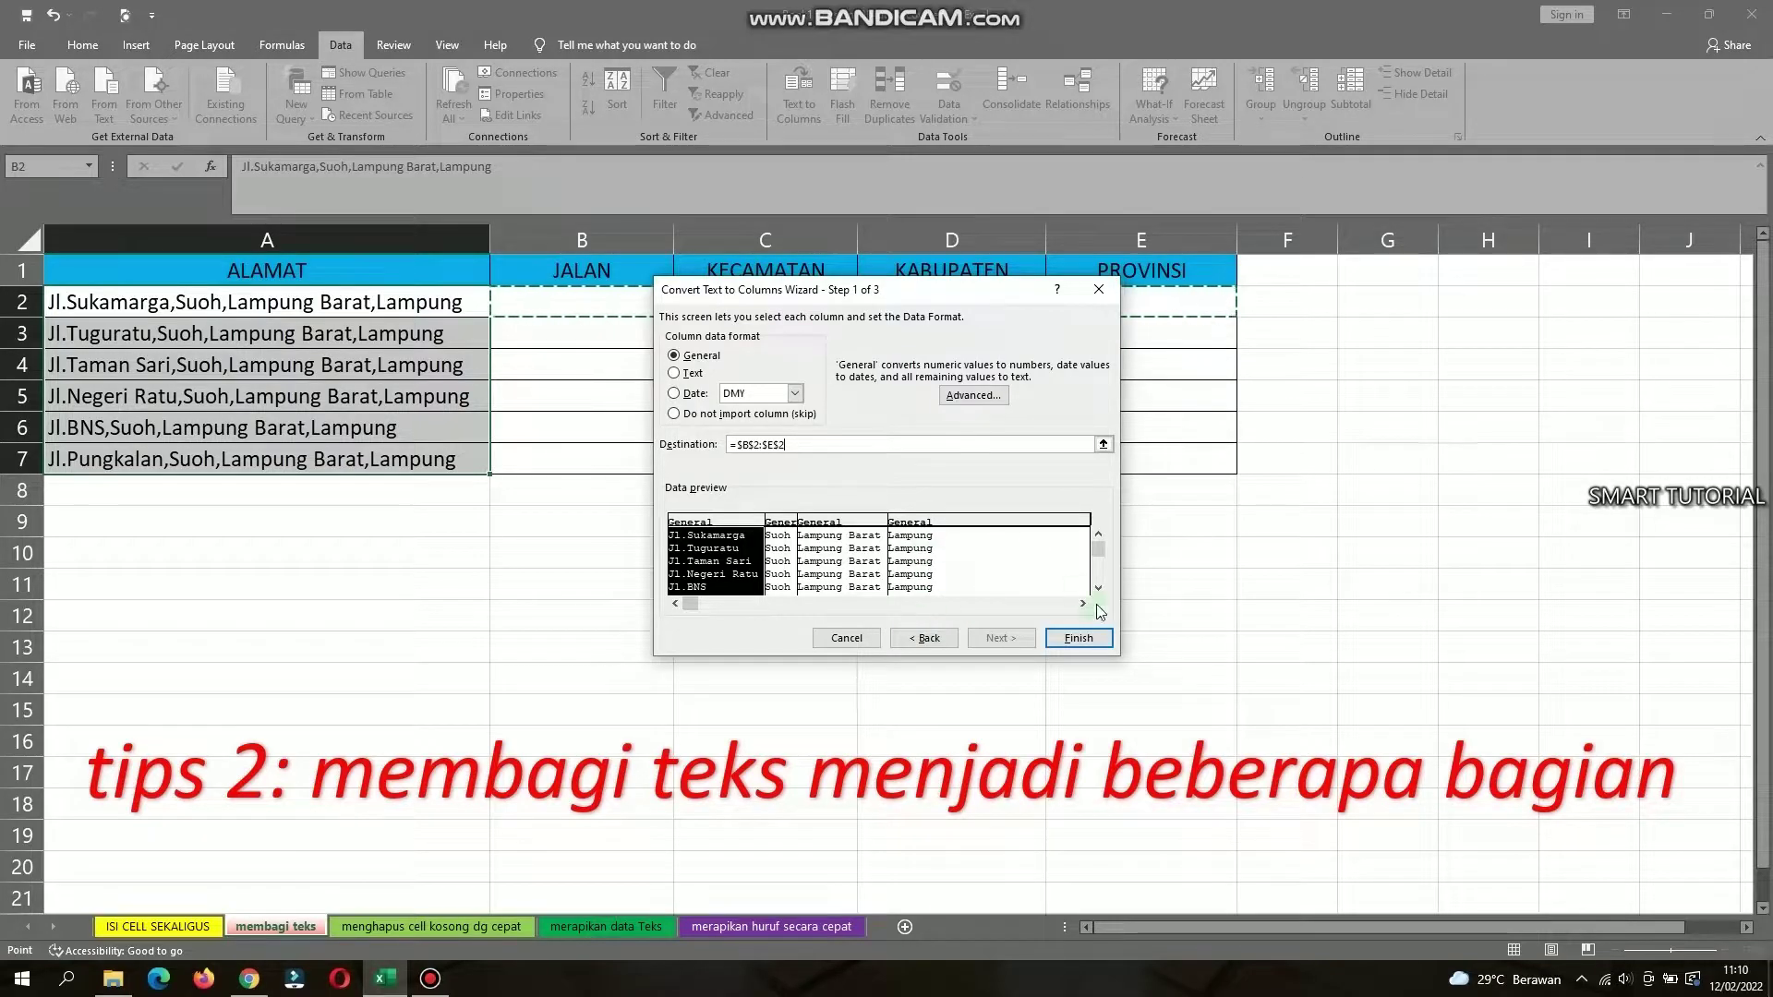
{"action": "left_click", "coordinate": [1079, 637]}
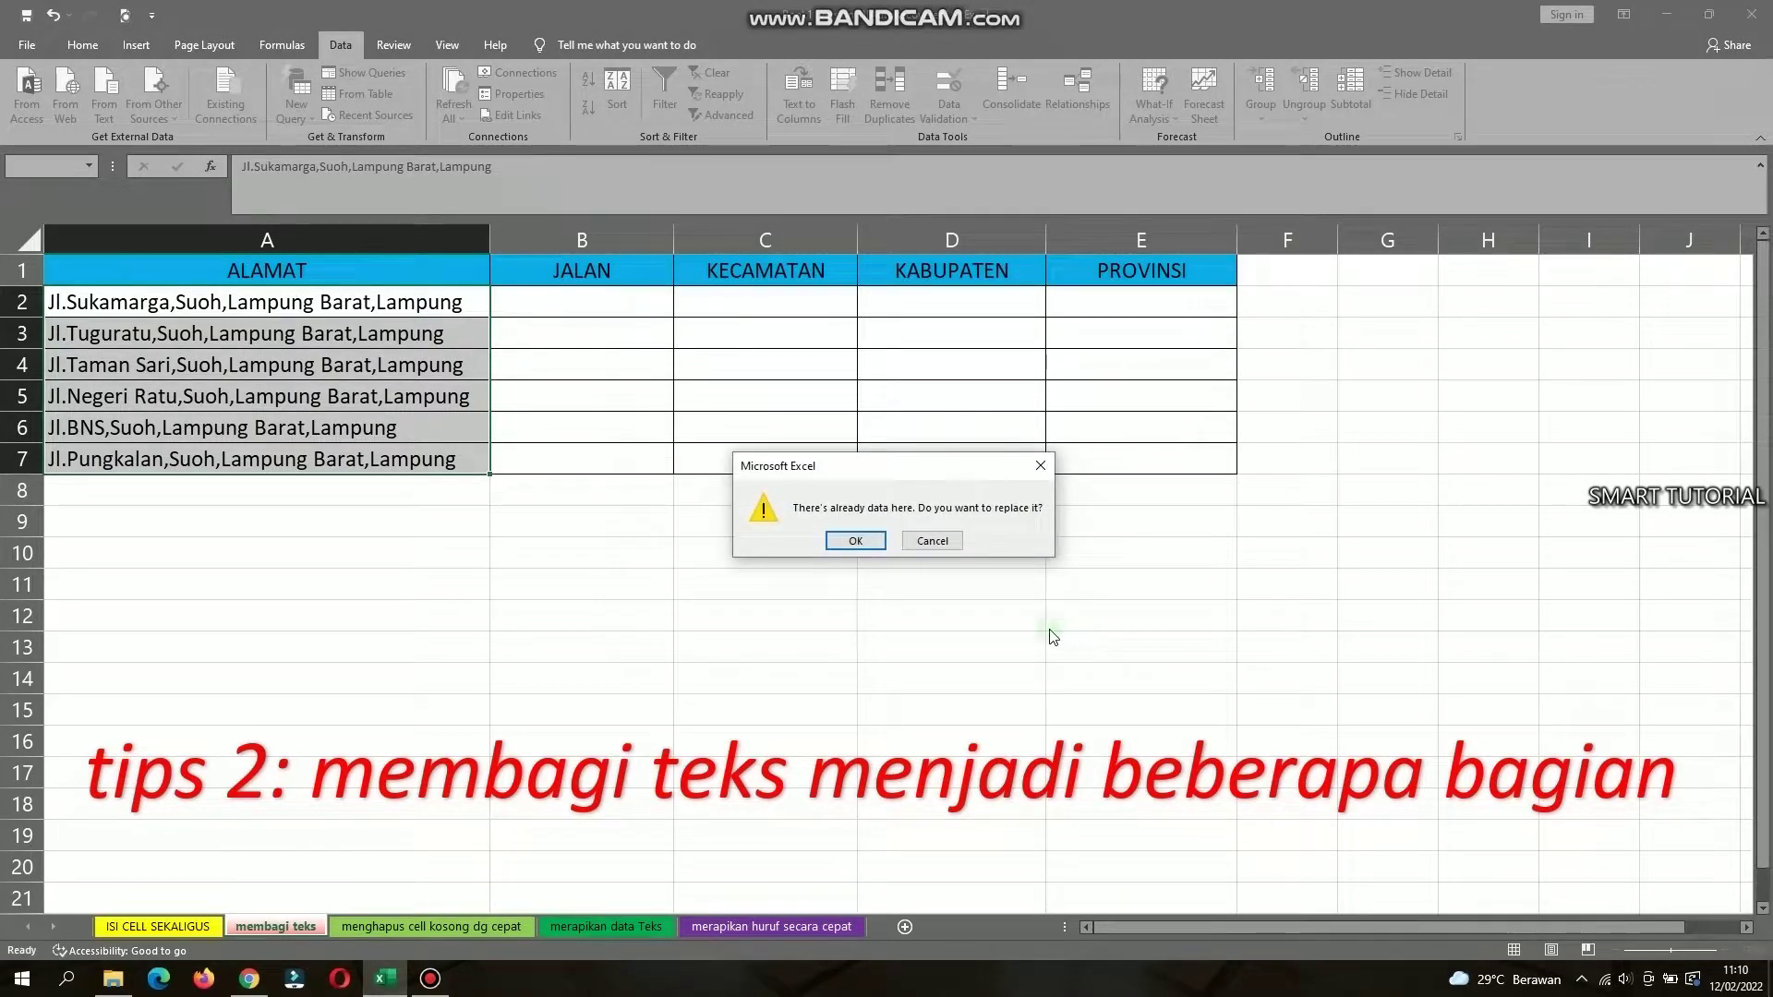
{"action": "left_click", "coordinate": [857, 545]}
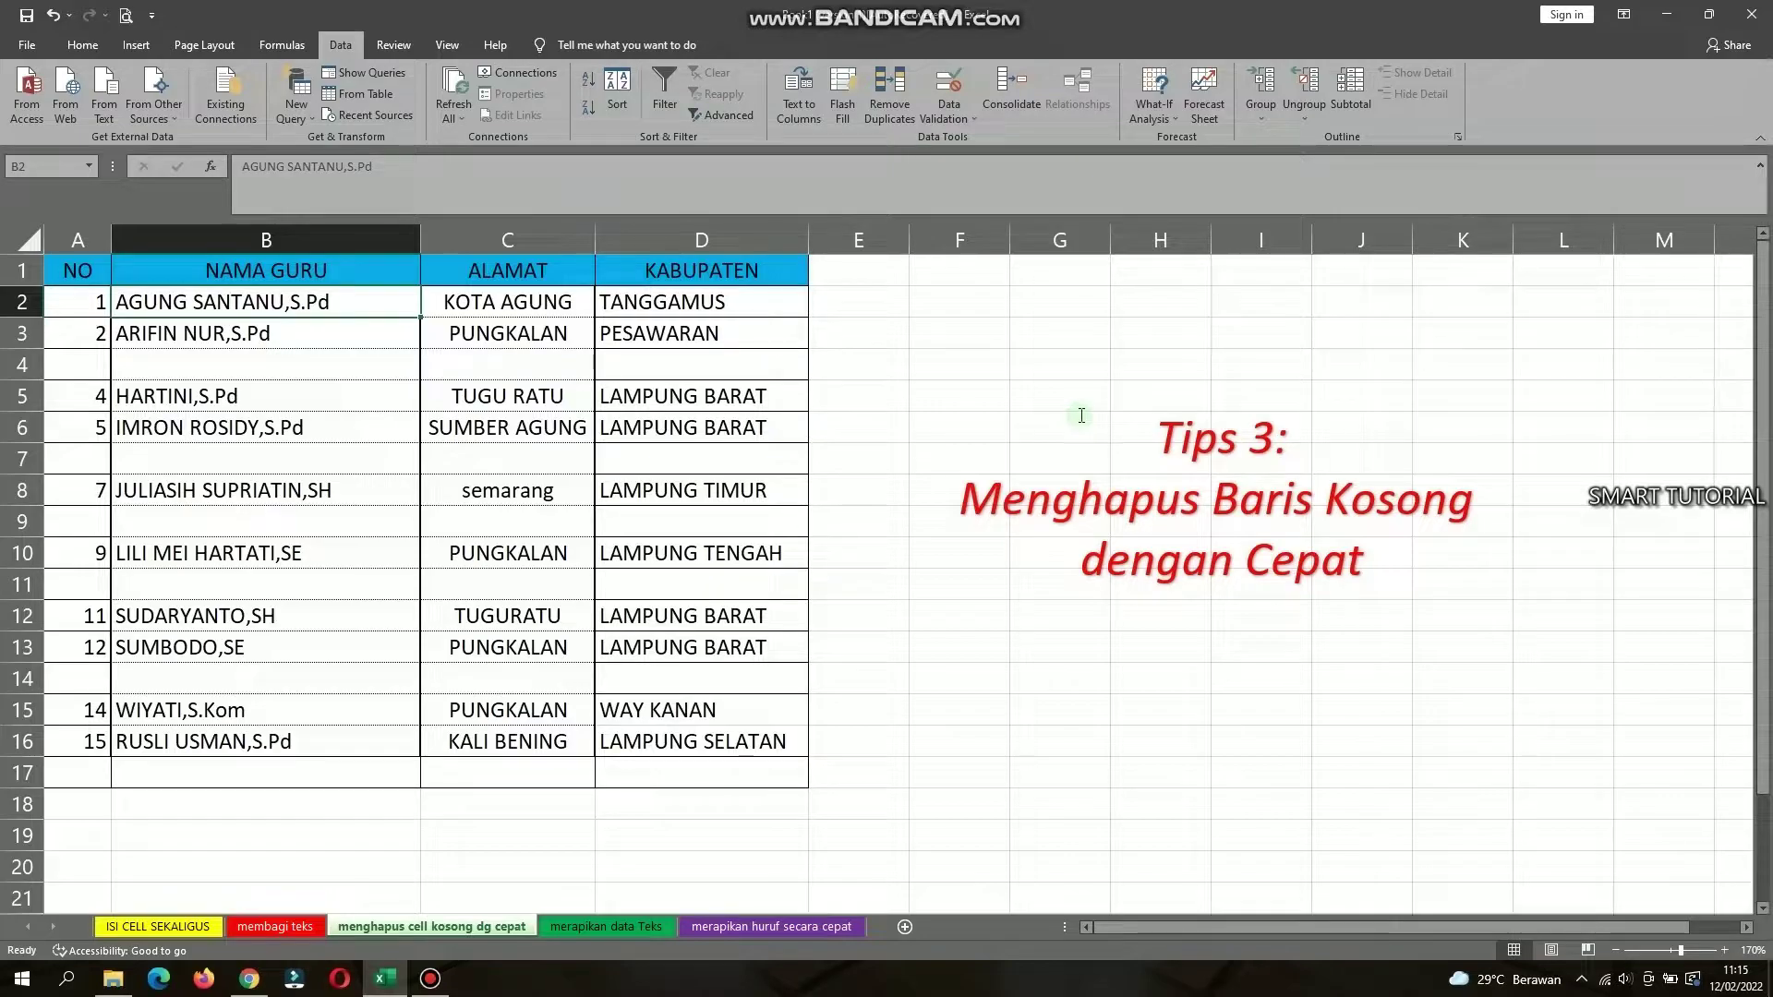
Examine the teacher table's header row and the empty rows 4, 7, 9, 11 and 14 scattered between the records.
{"action": "left_click_drag", "start_coordinate": [61, 285], "coordinate": [657, 289]}
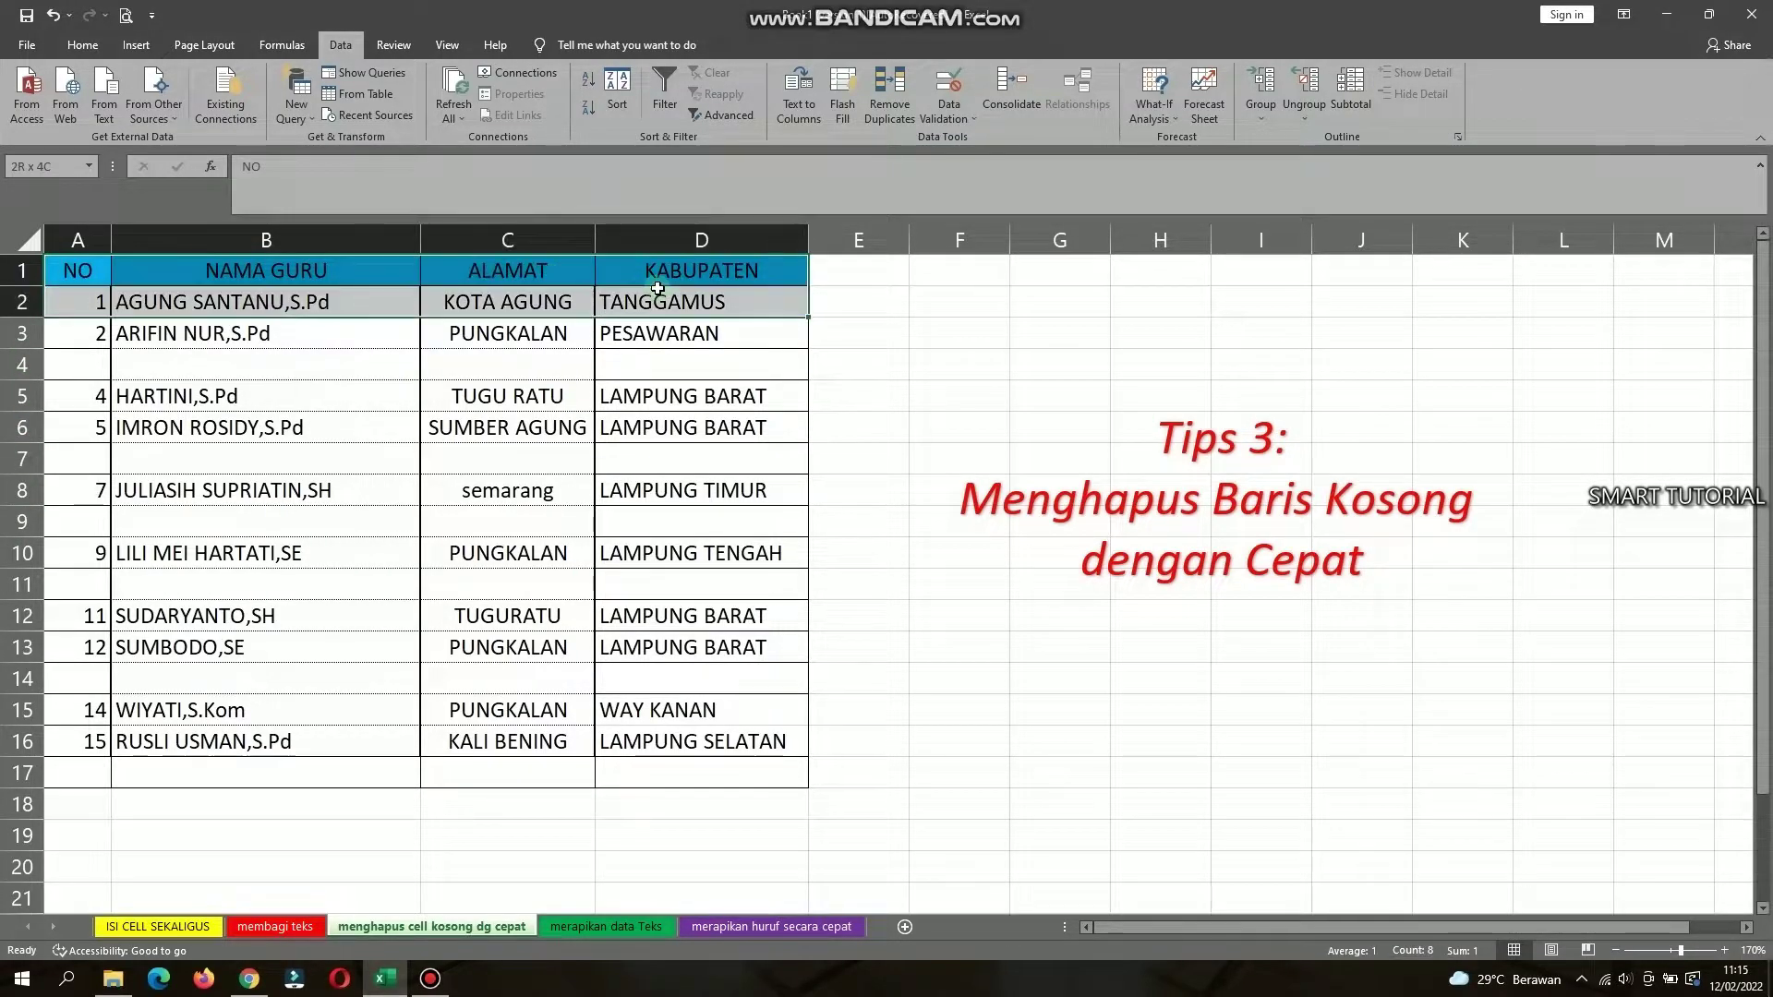
{"action": "left_click", "coordinate": [926, 352]}
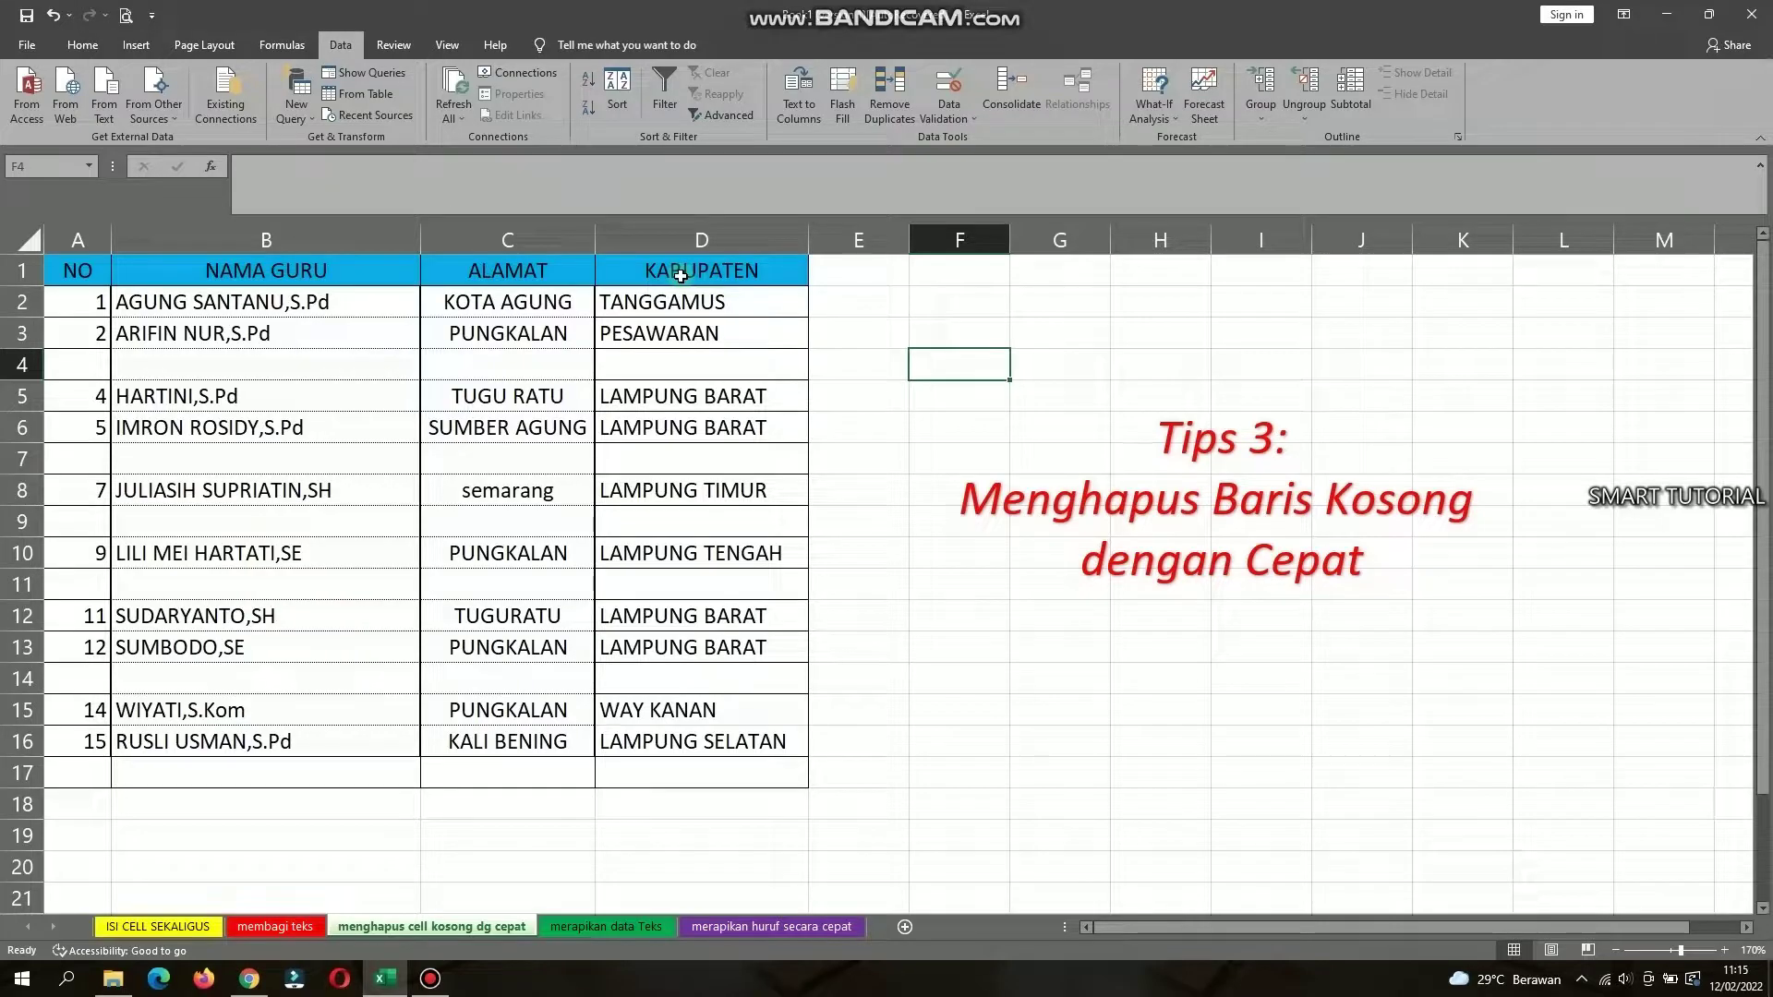
{"action": "left_click_drag", "start_coordinate": [135, 362], "coordinate": [640, 368]}
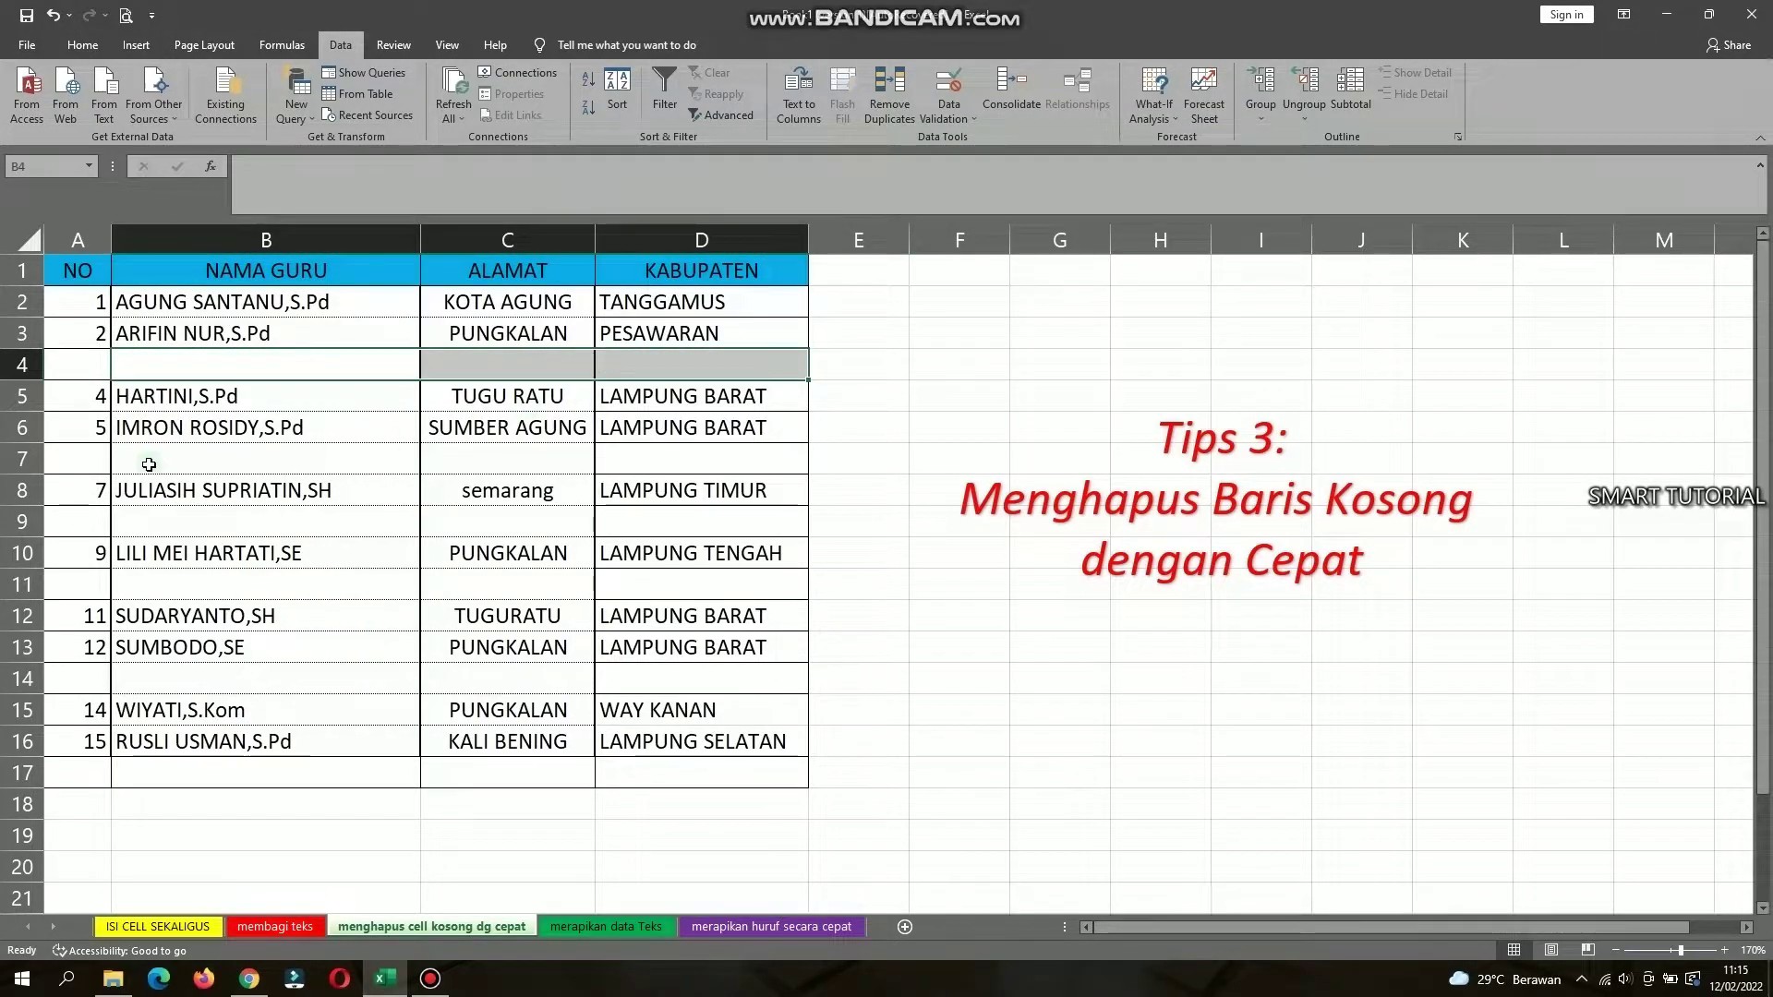
{"action": "left_click_drag", "start_coordinate": [120, 457], "coordinate": [681, 459]}
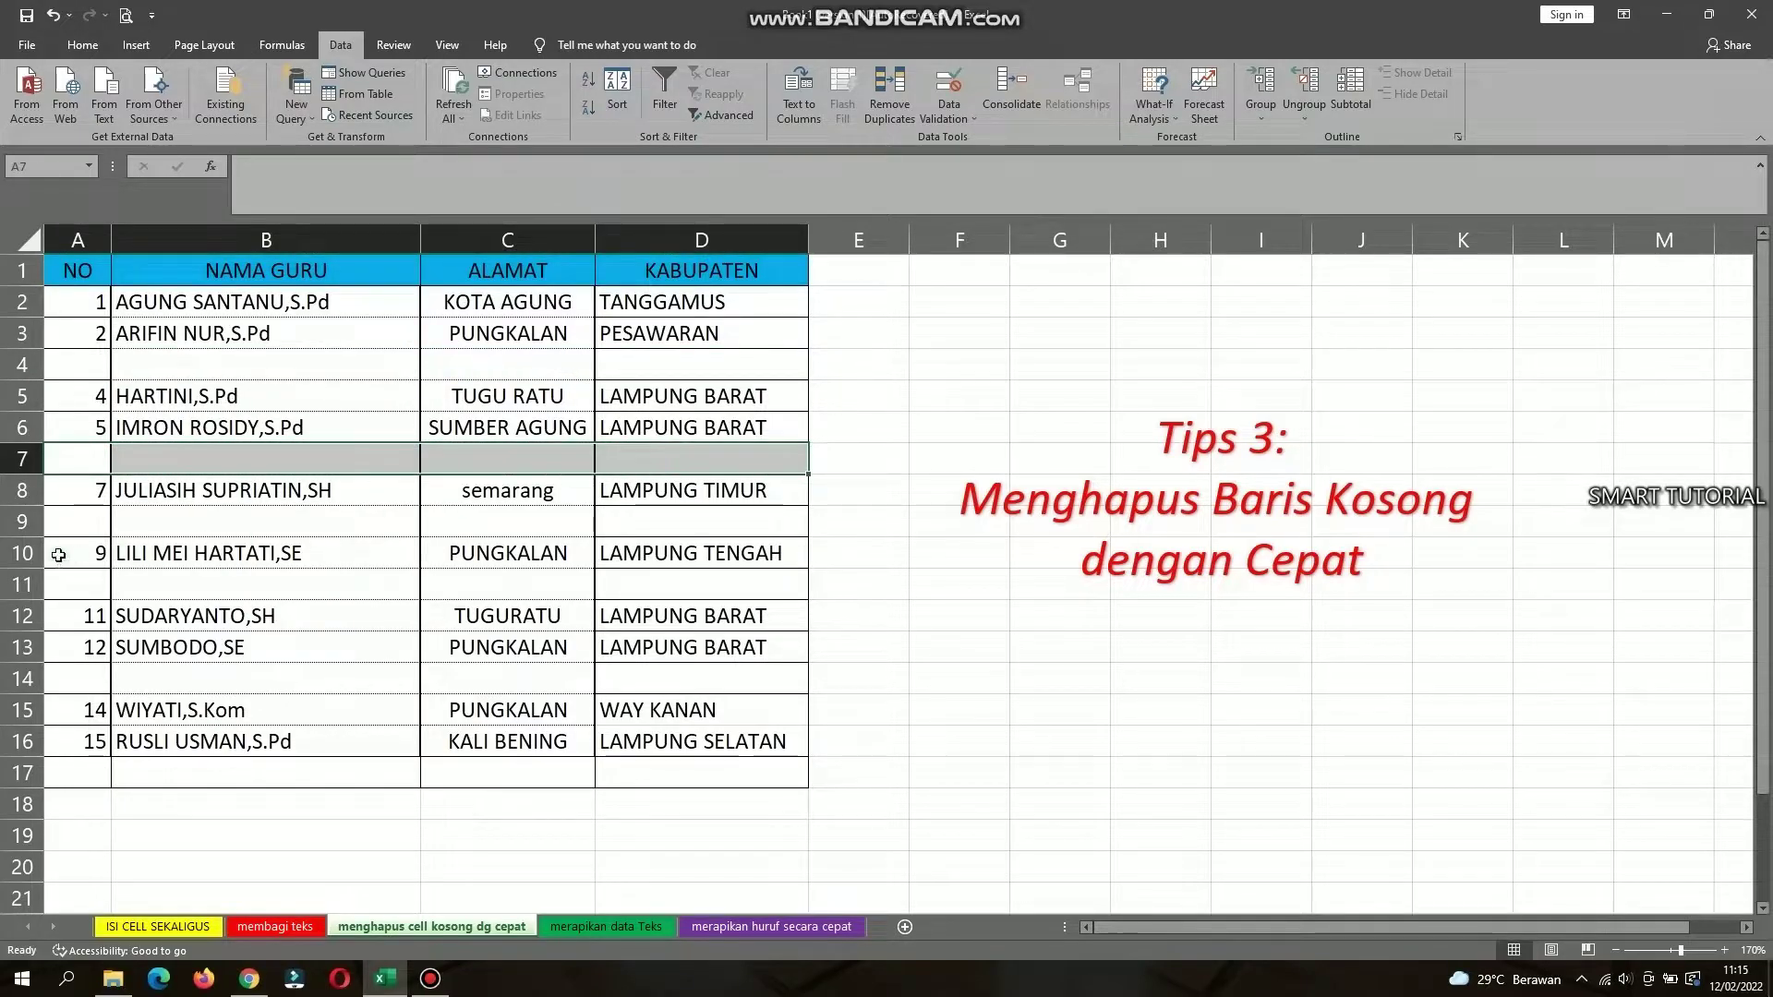
{"action": "left_click_drag", "start_coordinate": [120, 521], "coordinate": [662, 526]}
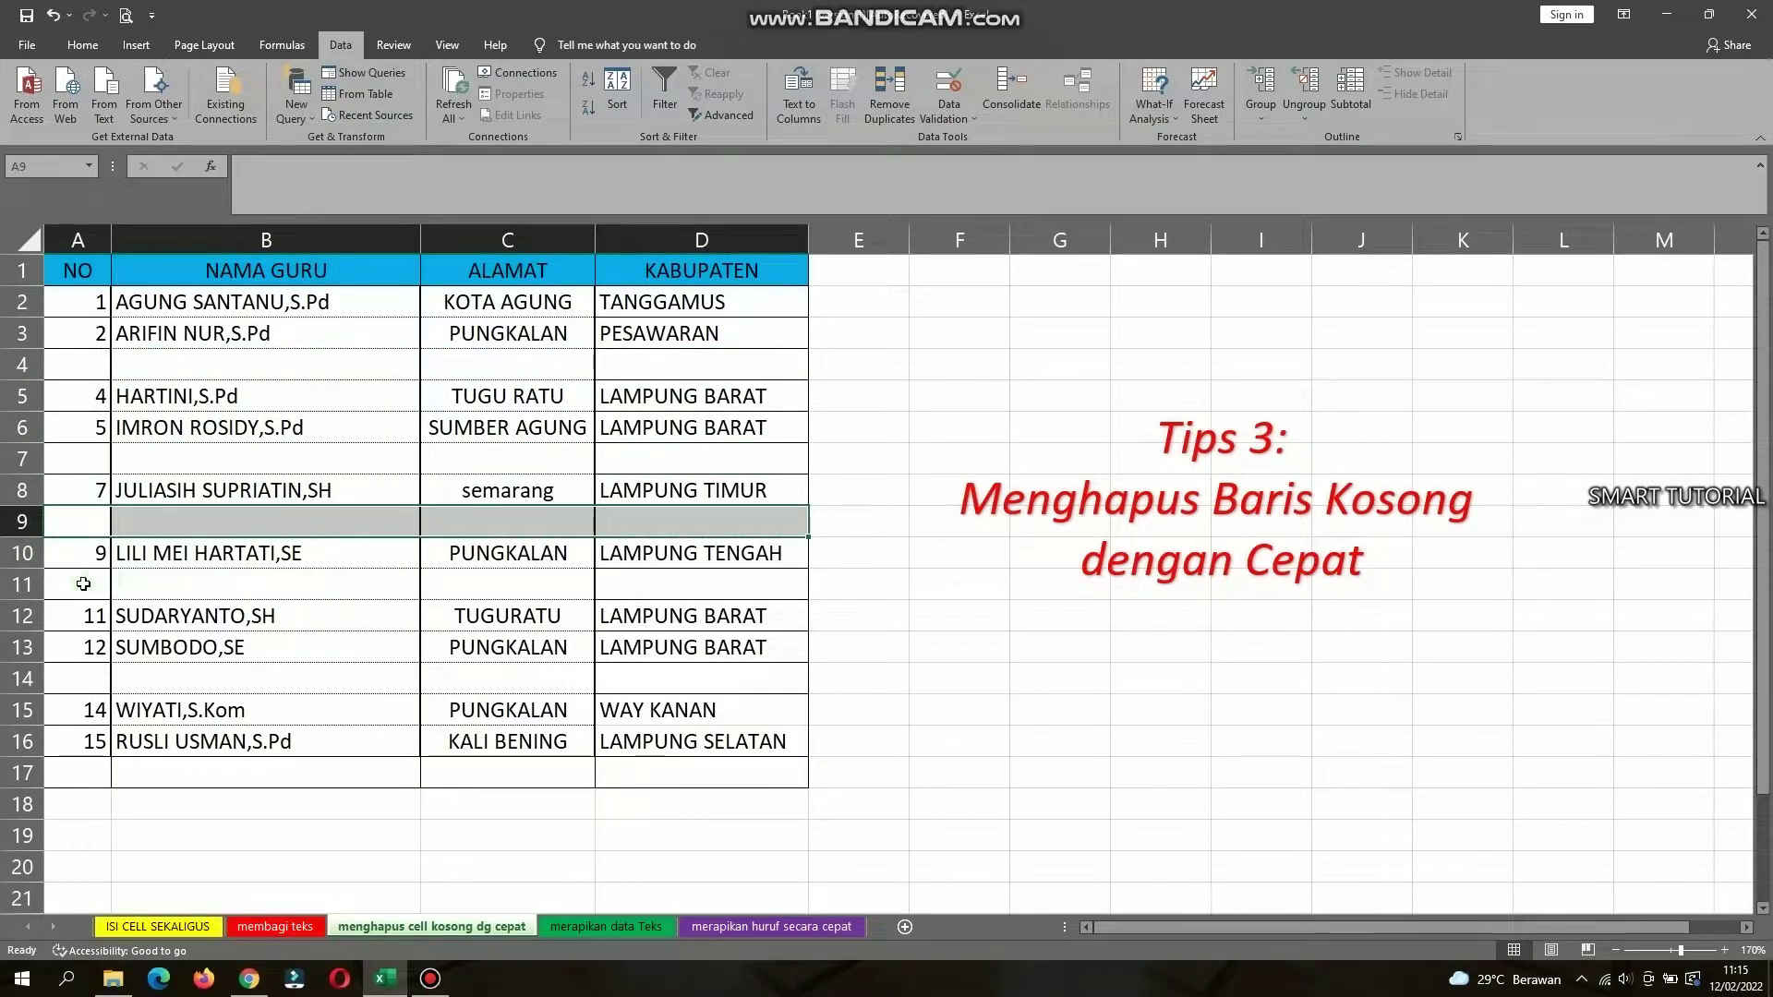
{"action": "left_click_drag", "start_coordinate": [81, 585], "coordinate": [660, 585]}
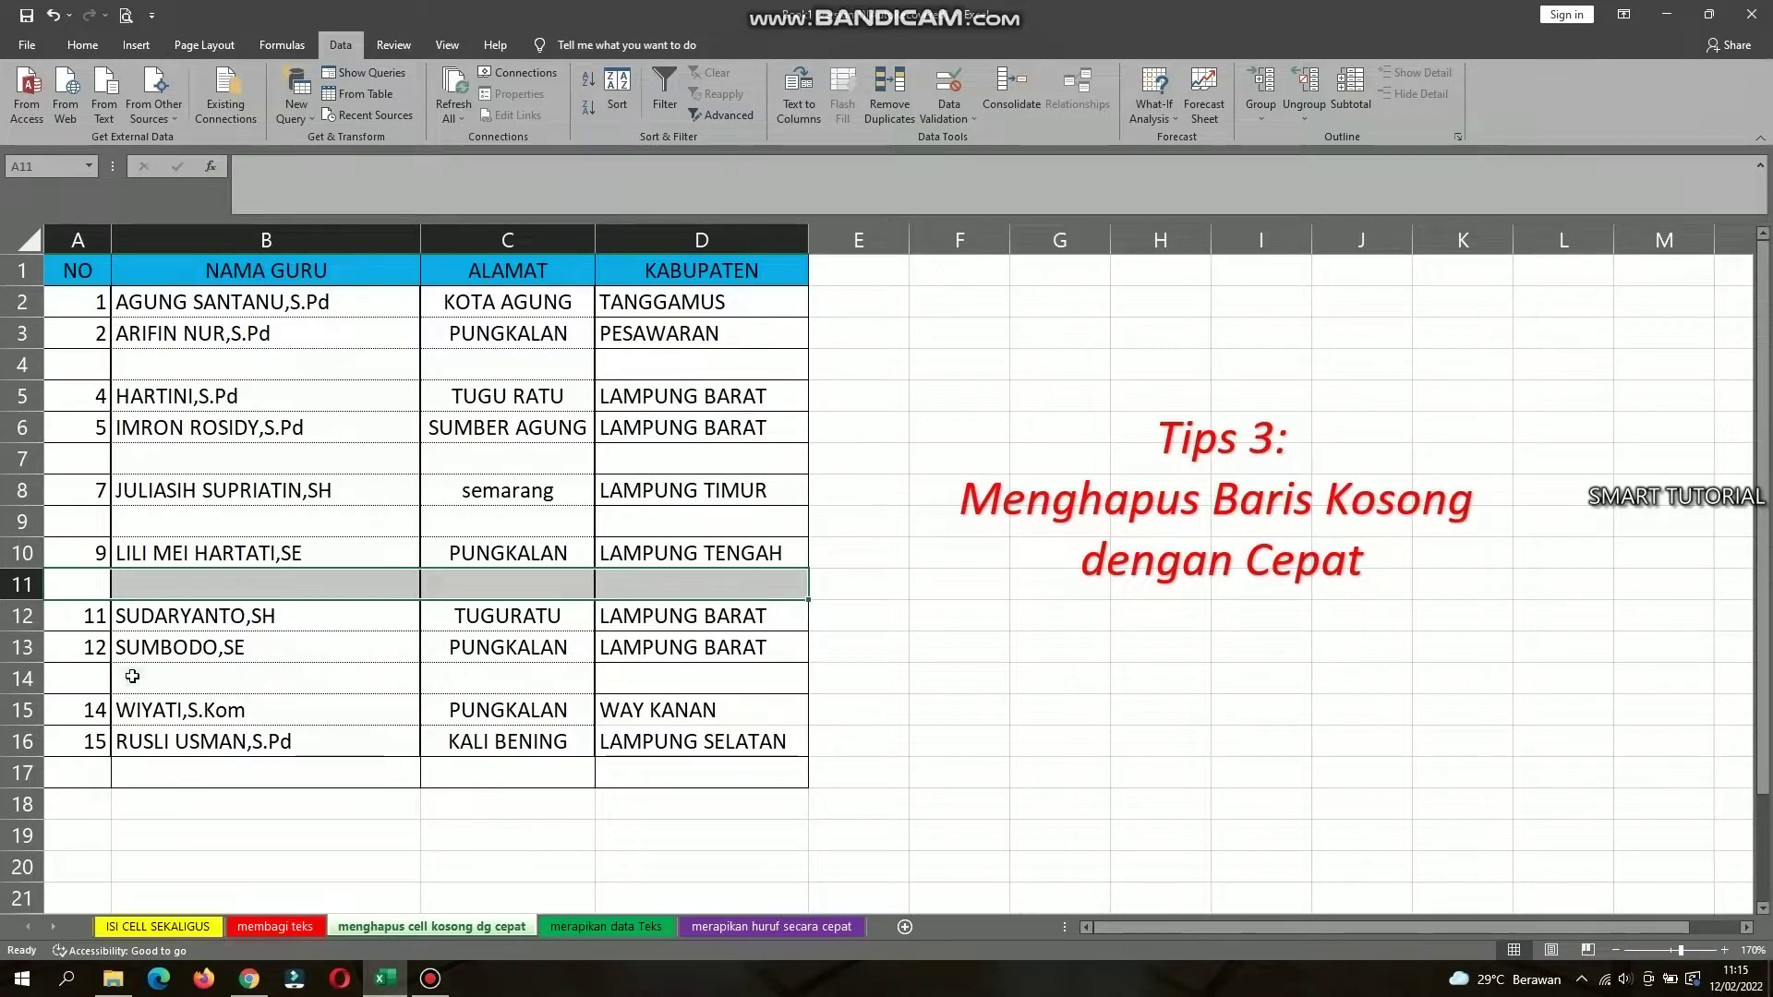
{"action": "left_click_drag", "start_coordinate": [99, 675], "coordinate": [654, 684]}
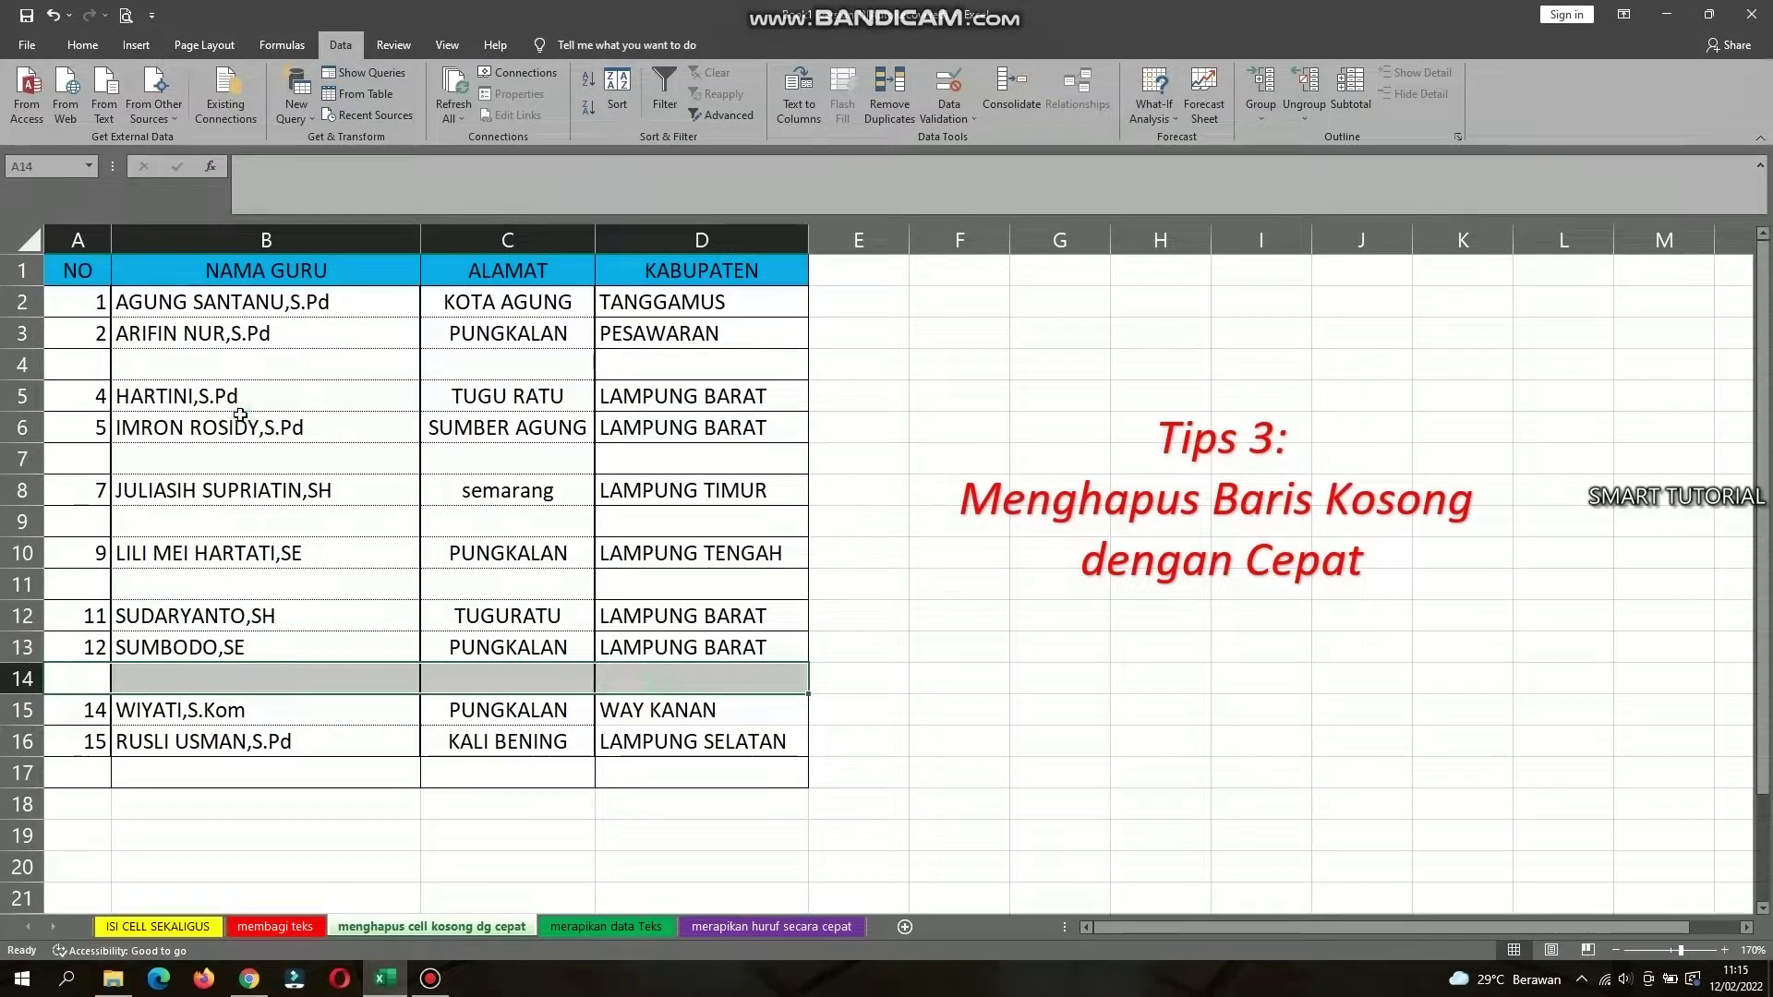
Try removing the empty rows one at a time, deleting row 4 and the next empty row below it.
{"action": "left_click", "coordinate": [4, 364]}
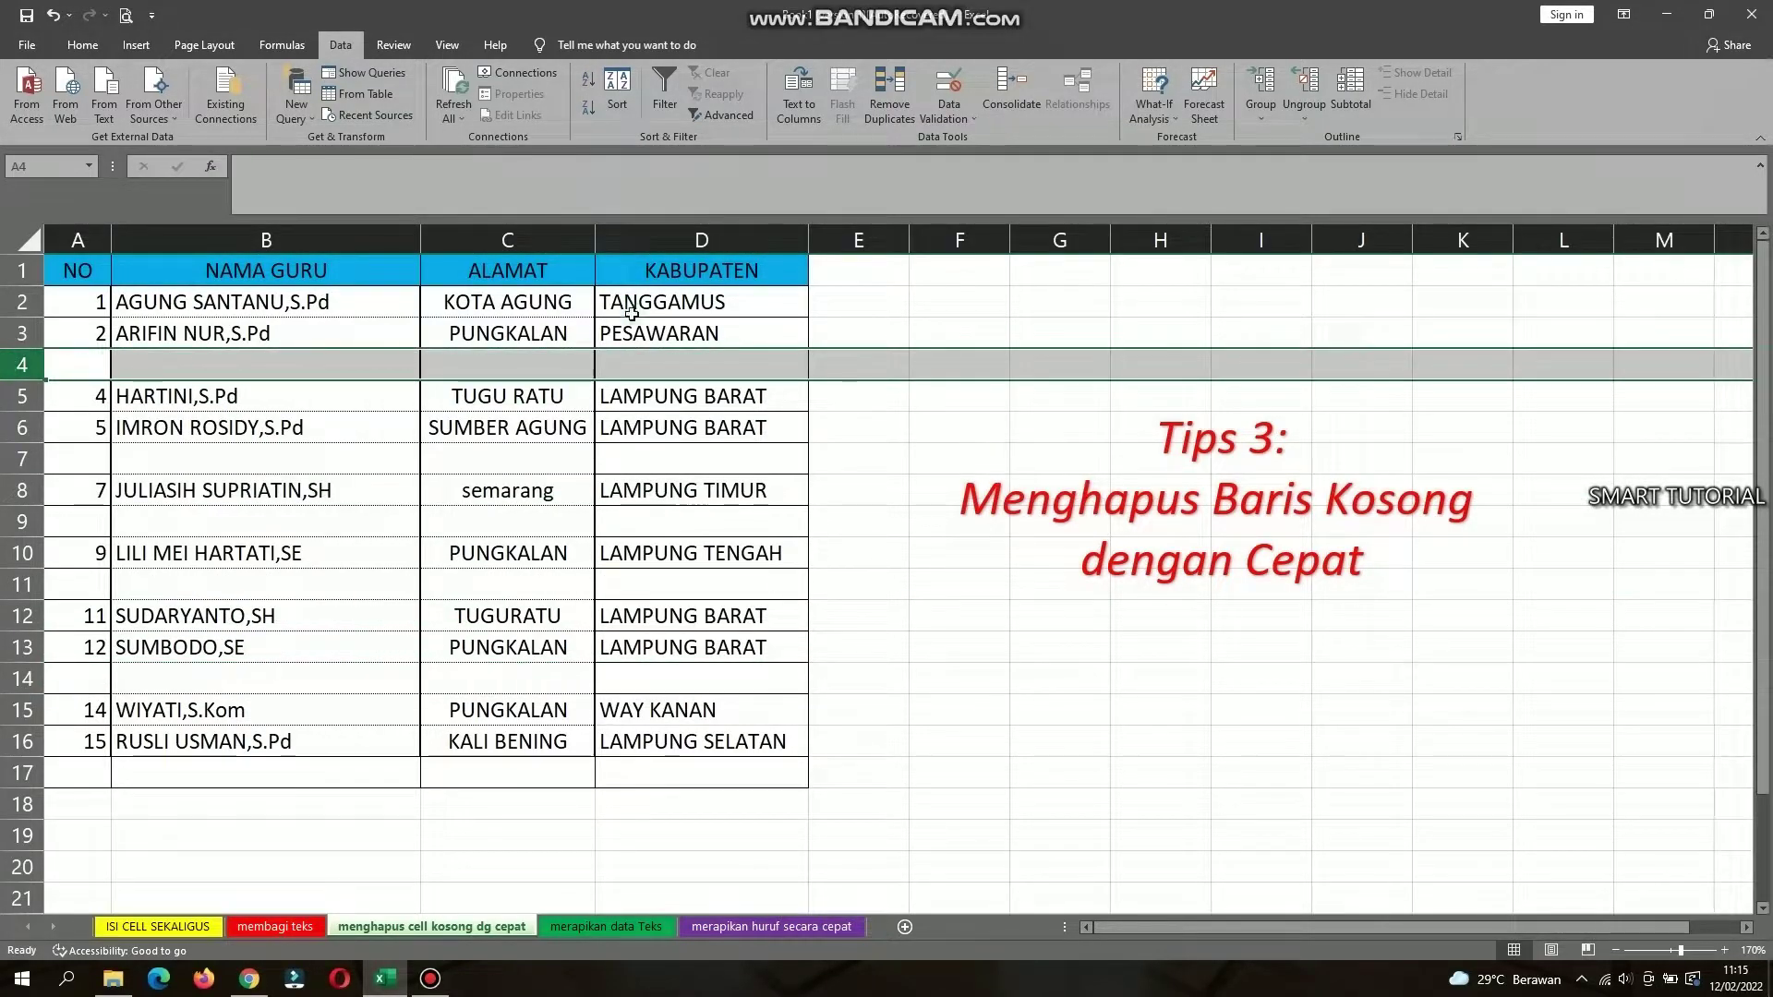
{"action": "left_click", "coordinate": [82, 44]}
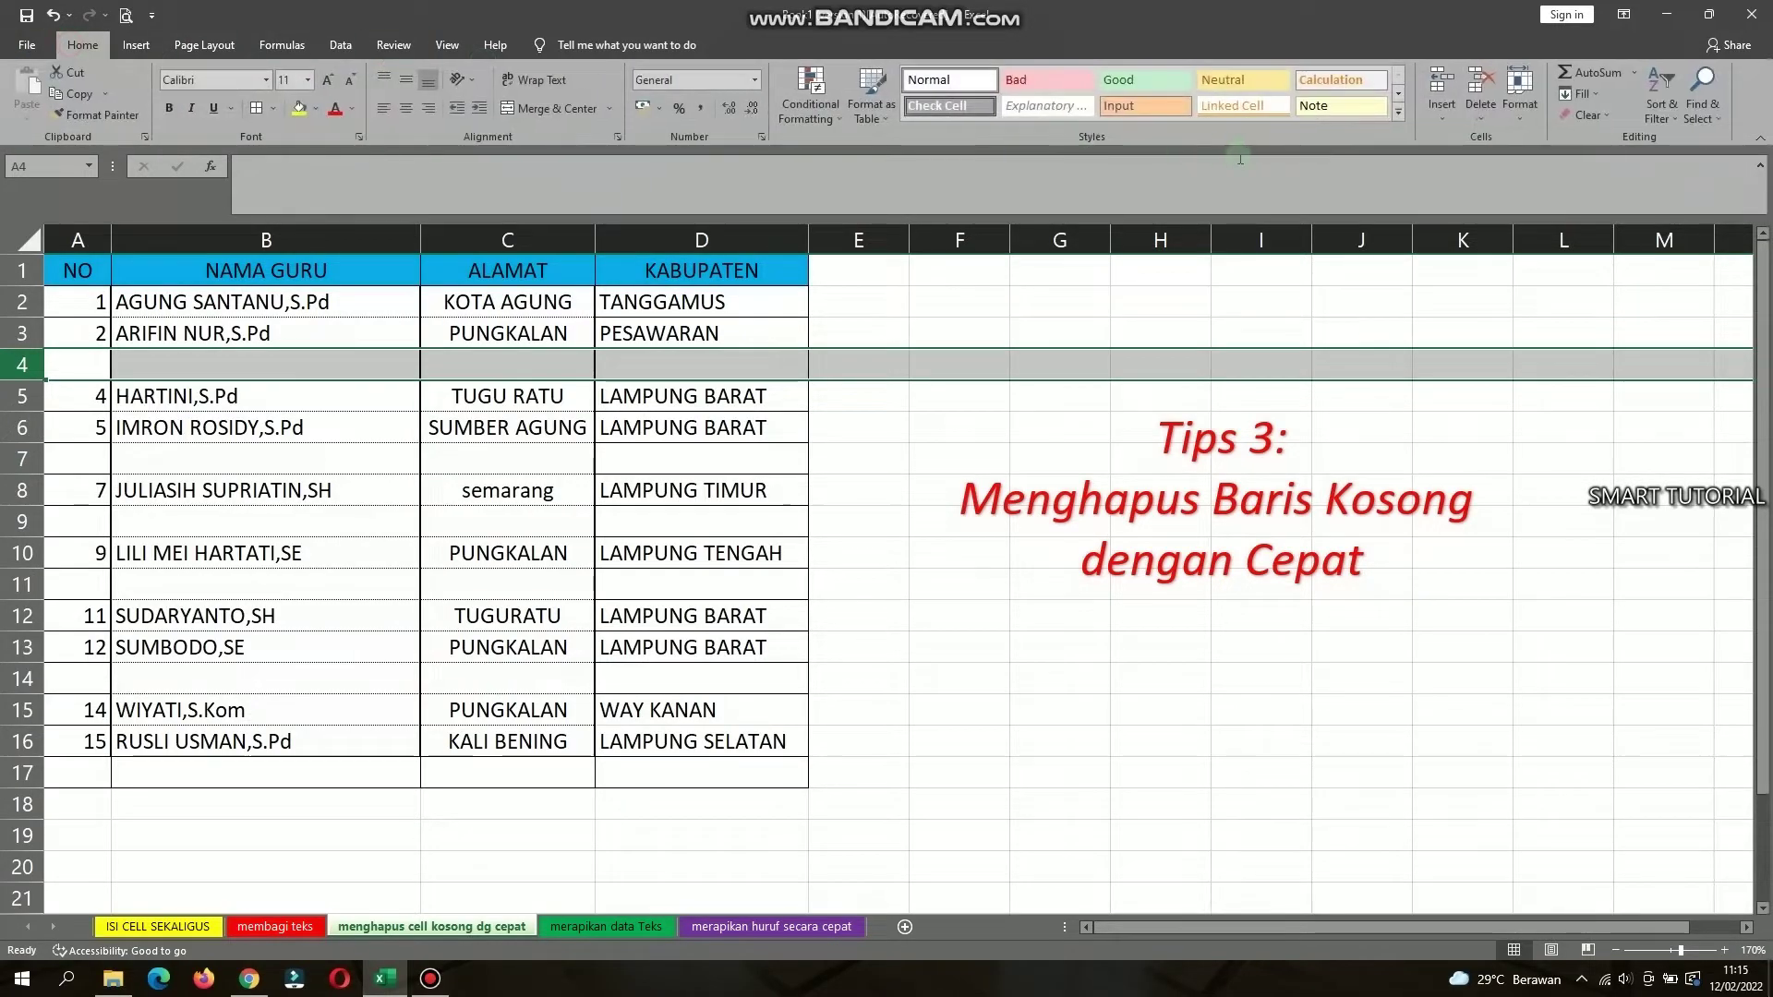
{"action": "left_click", "coordinate": [1488, 85]}
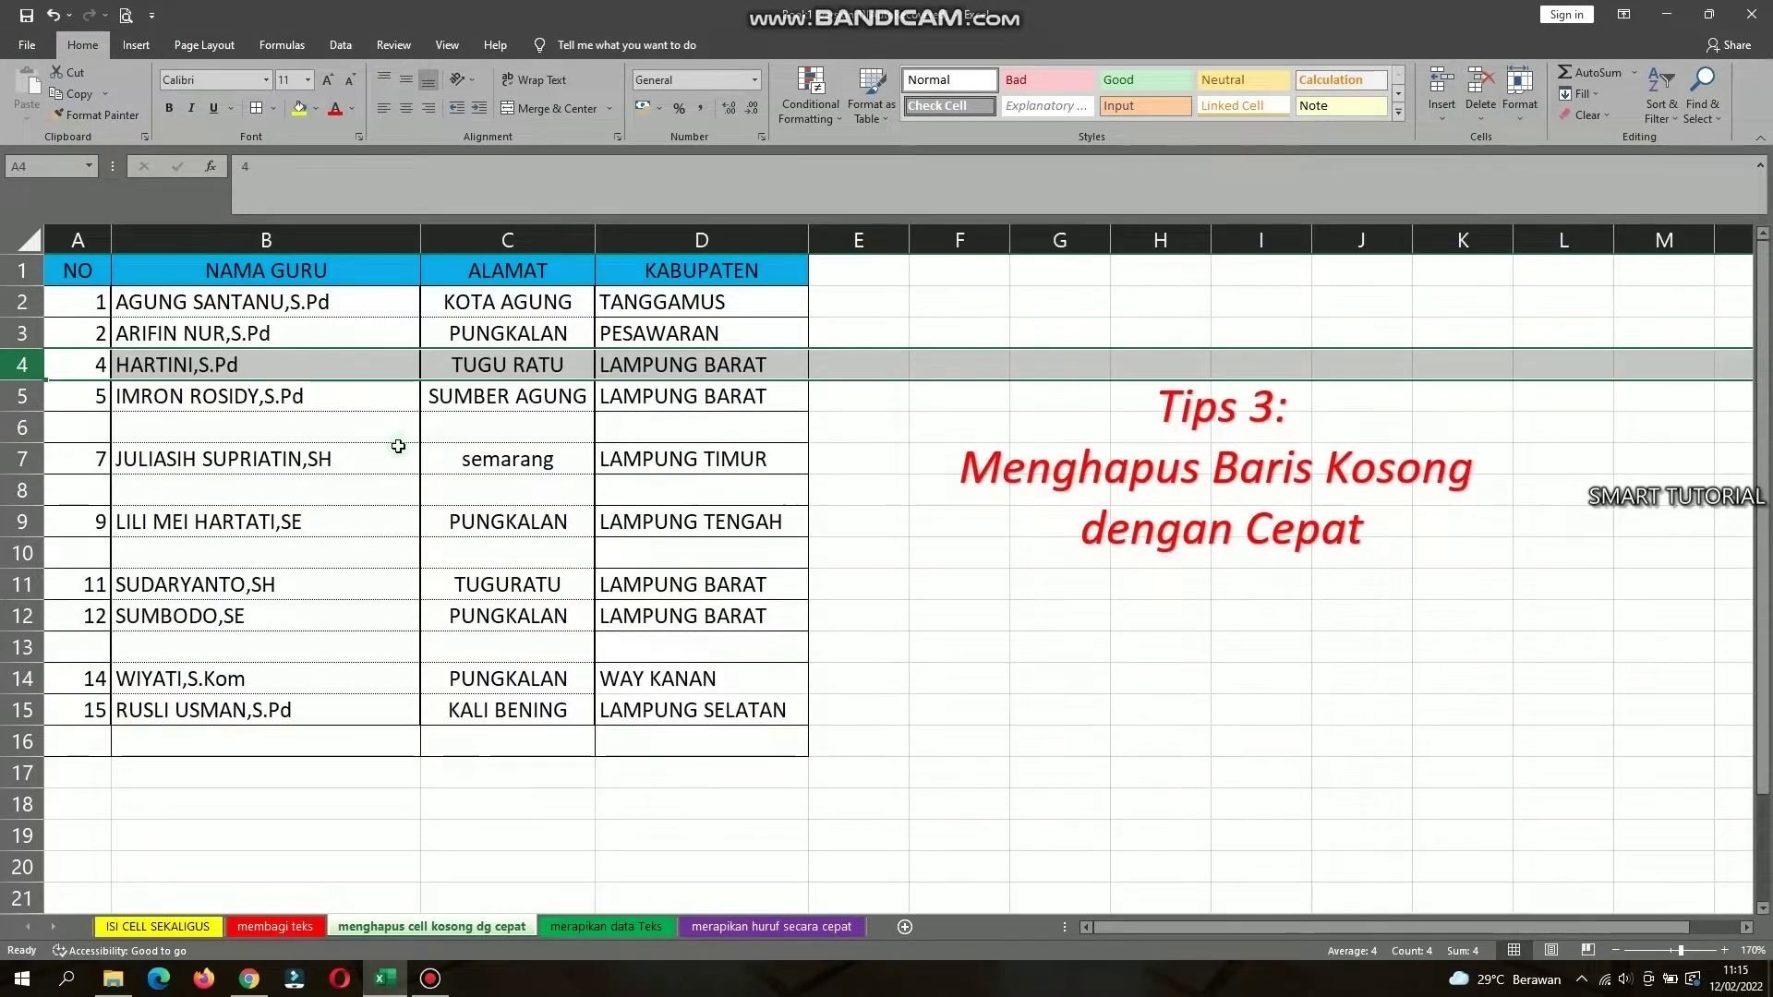
{"action": "left_click", "coordinate": [22, 428]}
{"action": "left_click", "coordinate": [1484, 85]}
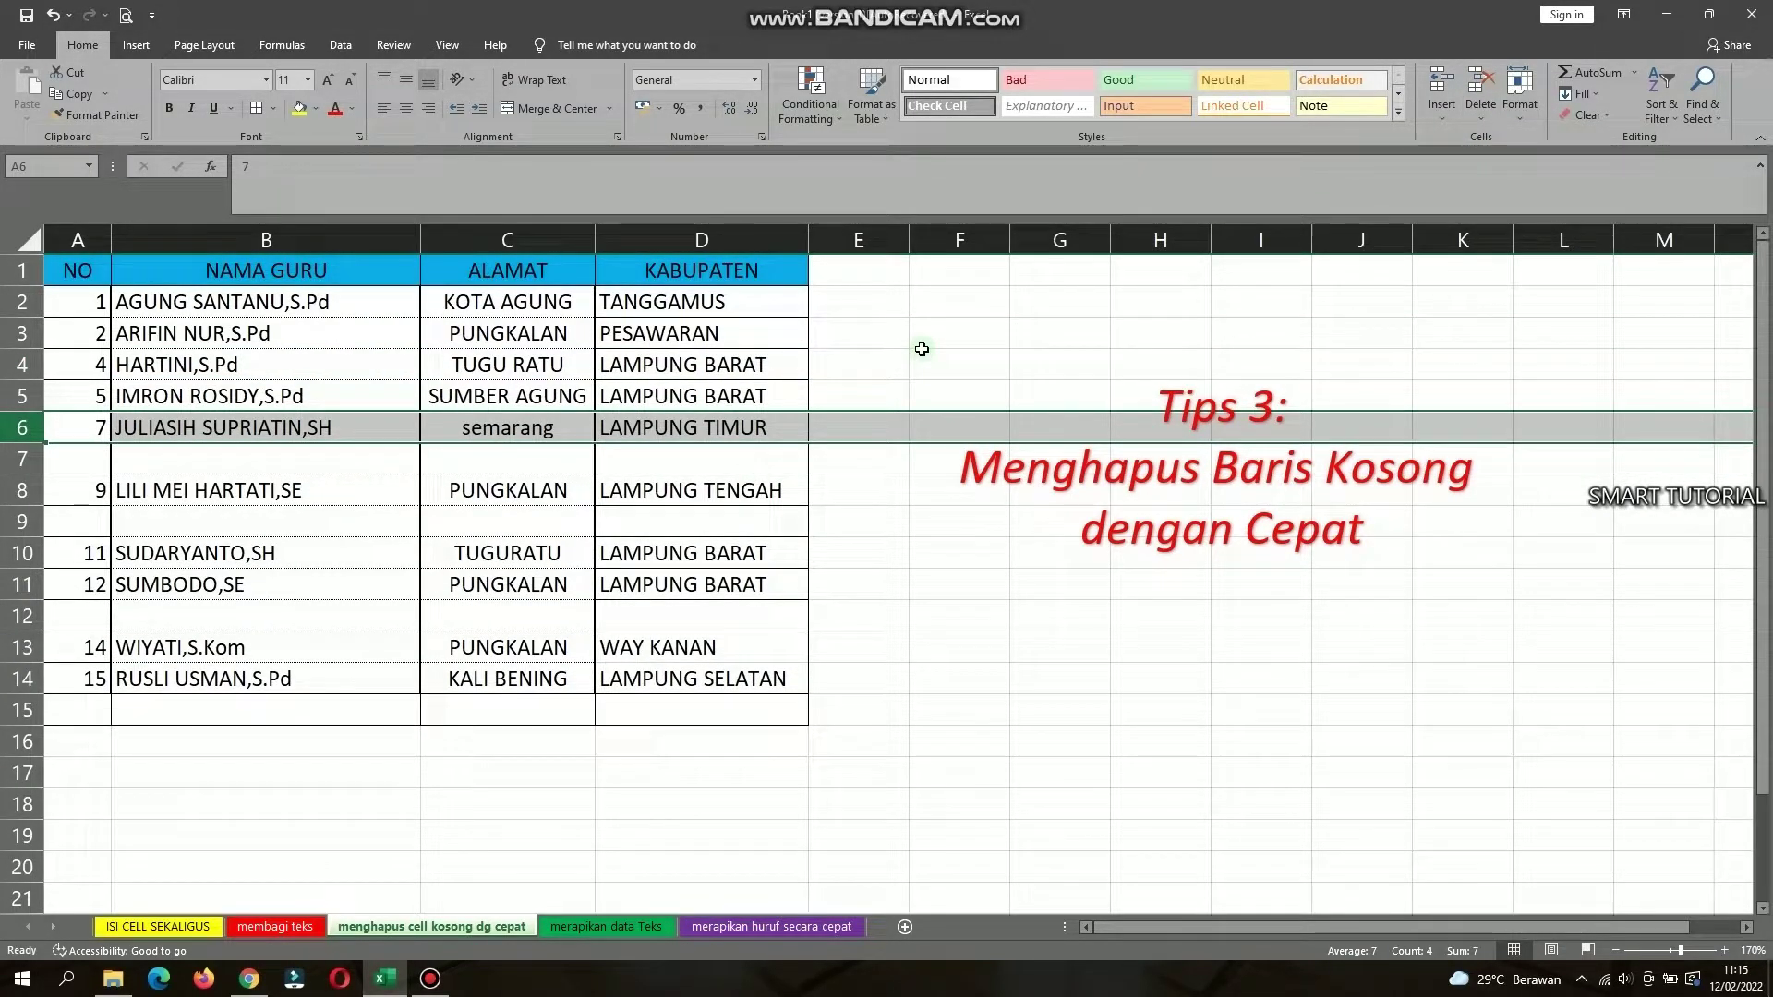
Undo the two single row deletions.
{"action": "key", "text": "ctrl+z"}
{"action": "key", "text": "ctrl+z"}
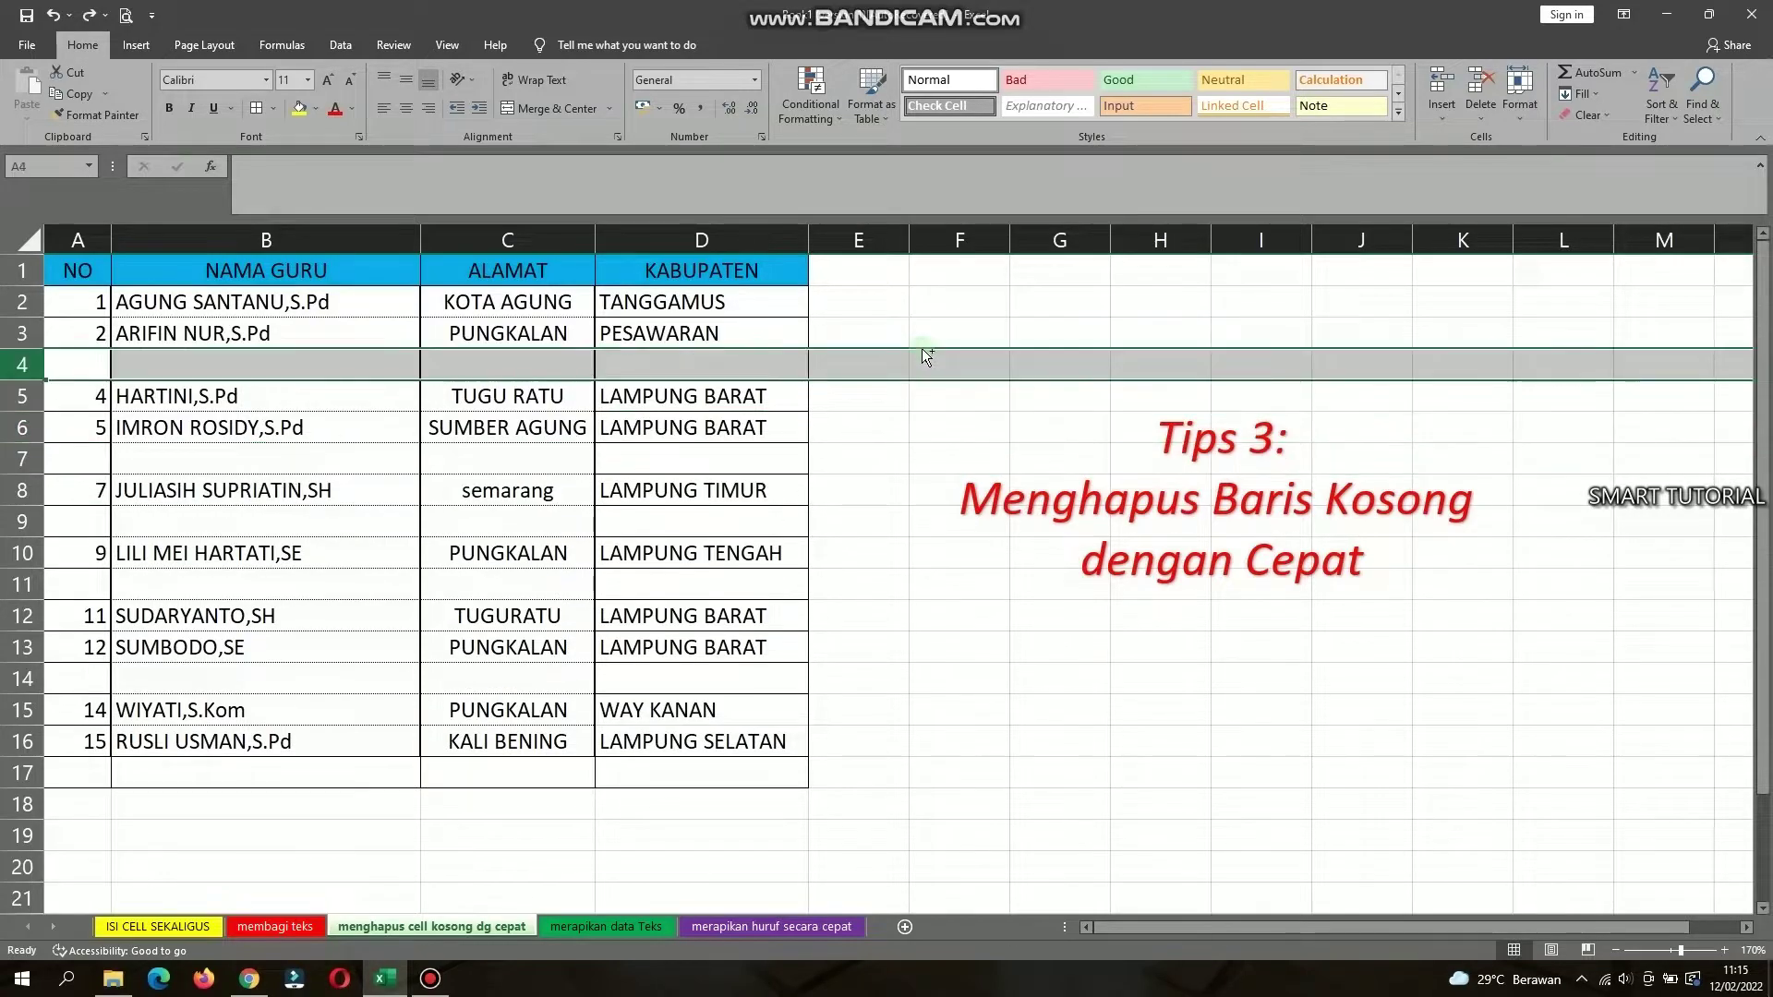
{"action": "left_click", "coordinate": [878, 394]}
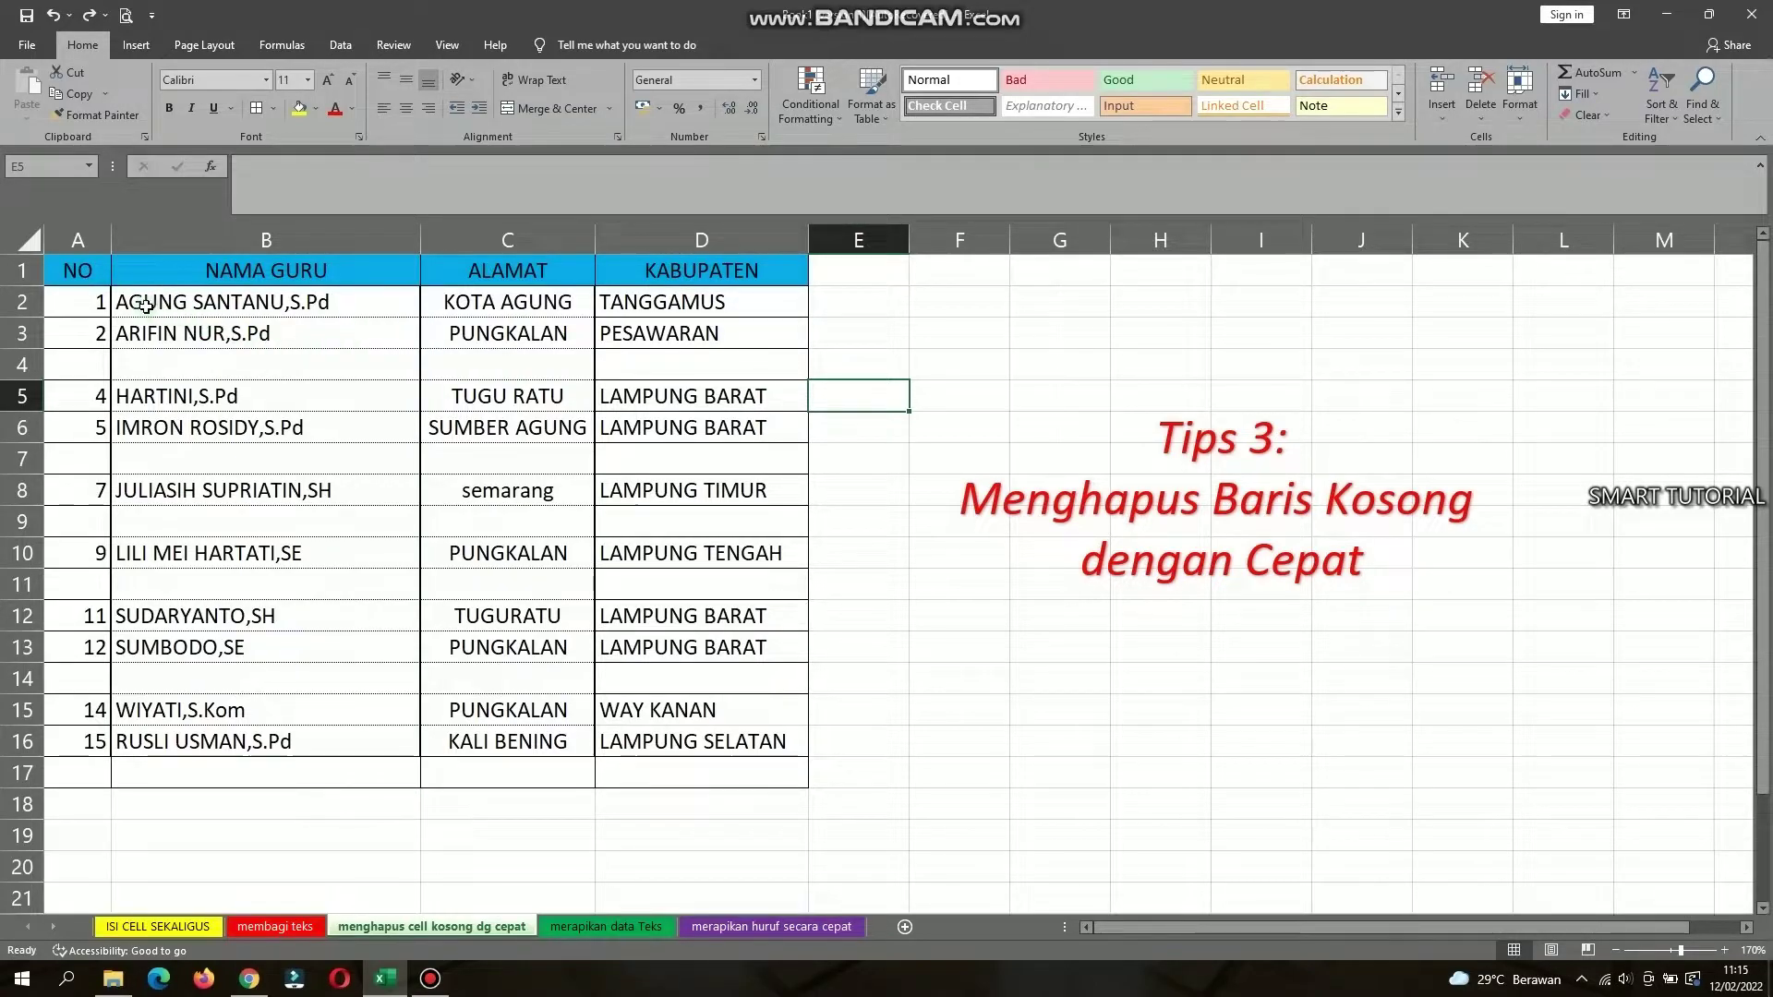
Select only the blank cells within the teacher data A2:D17 using Go To Special with Blanks.
{"action": "left_click_drag", "start_coordinate": [96, 300], "coordinate": [686, 764]}
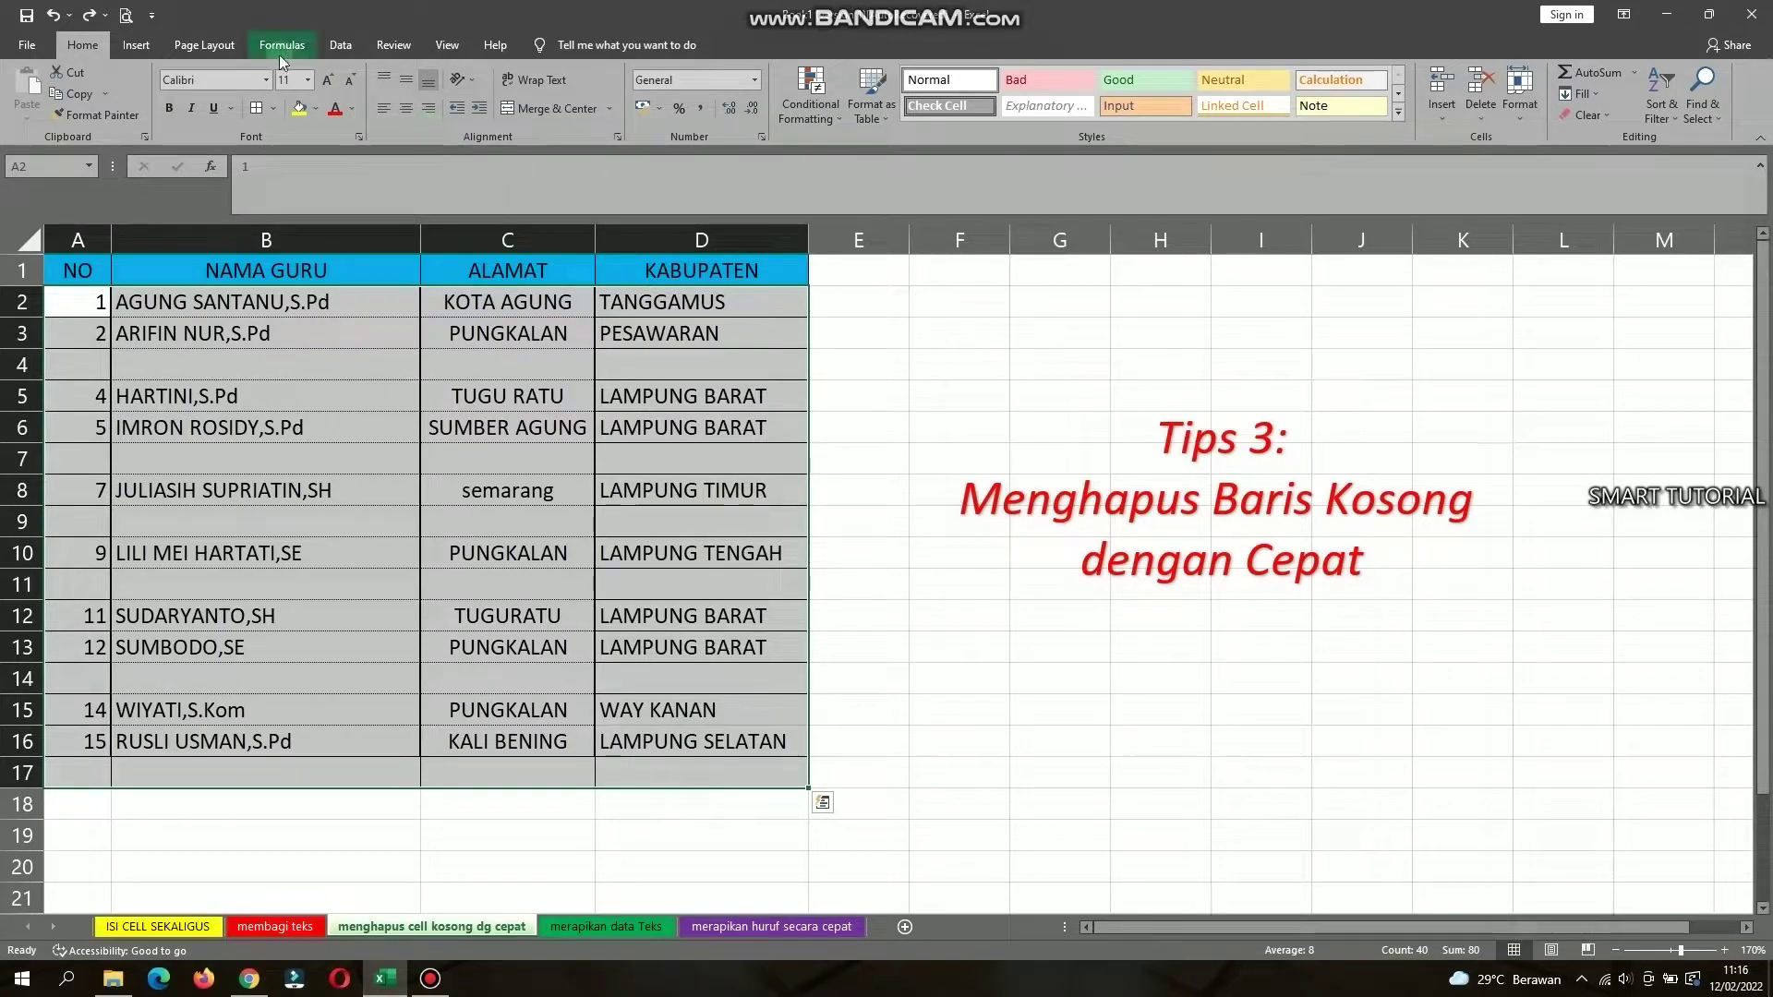
{"action": "left_click", "coordinate": [1696, 115]}
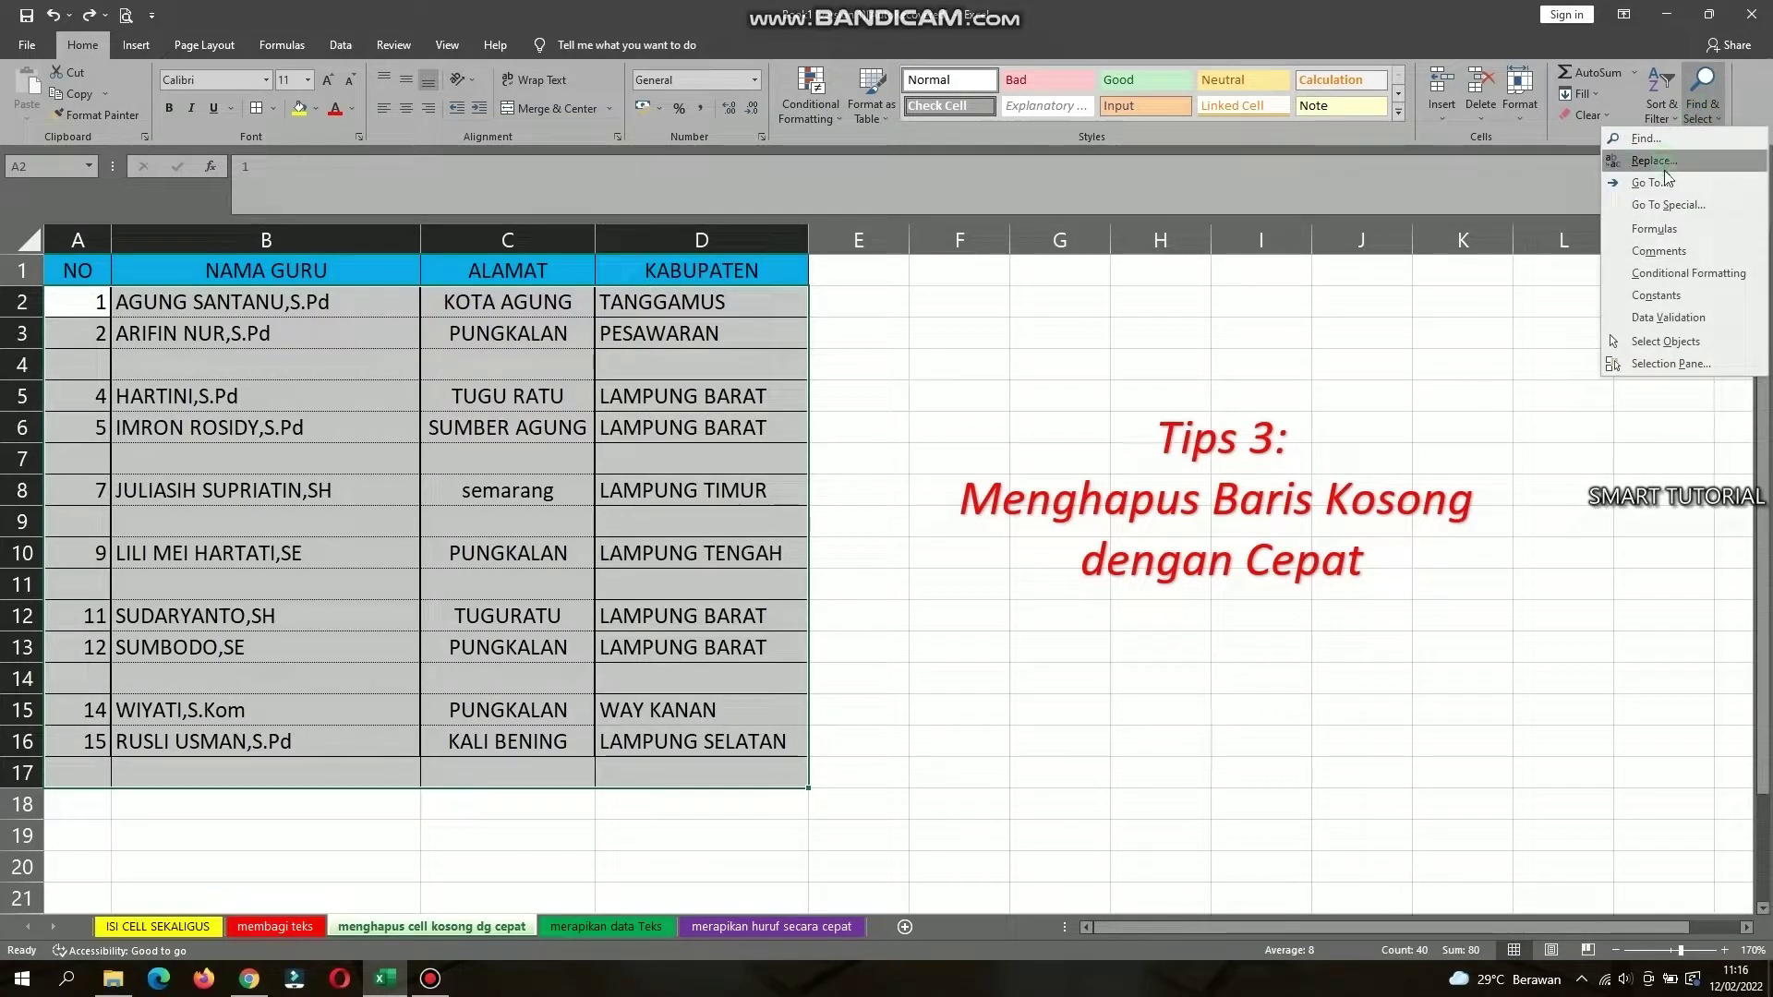
{"action": "left_click", "coordinate": [1670, 205]}
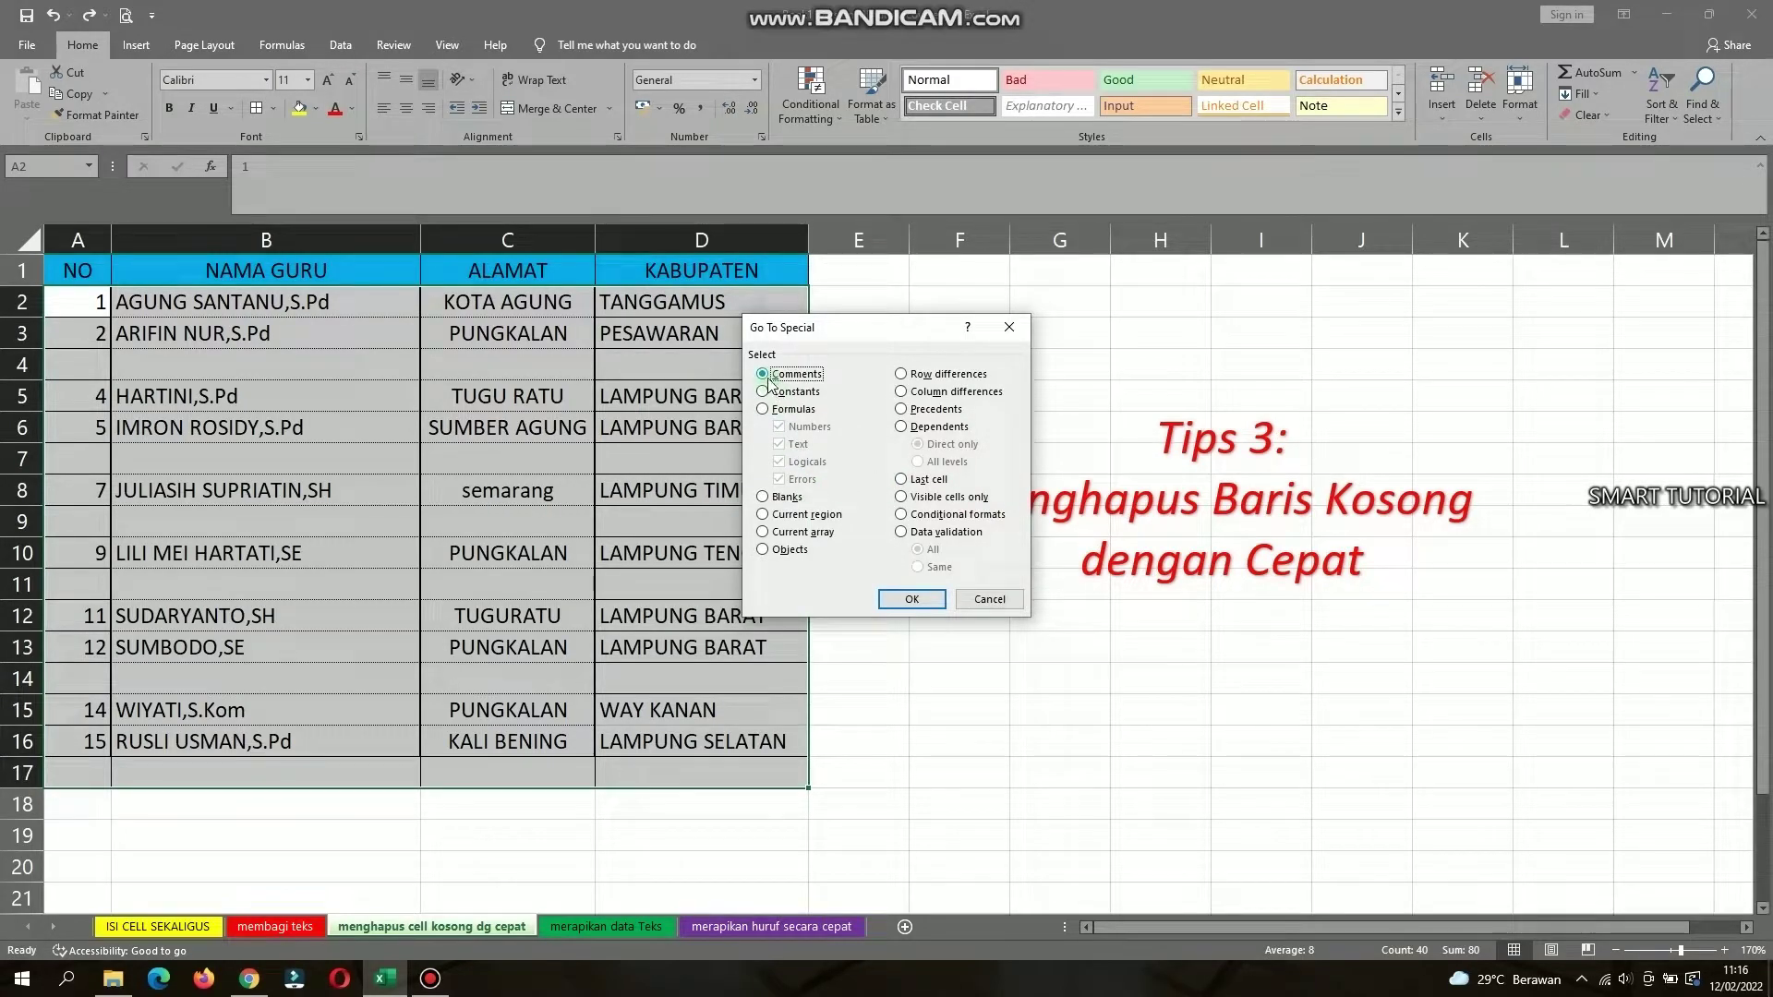
{"action": "left_click", "coordinate": [774, 499]}
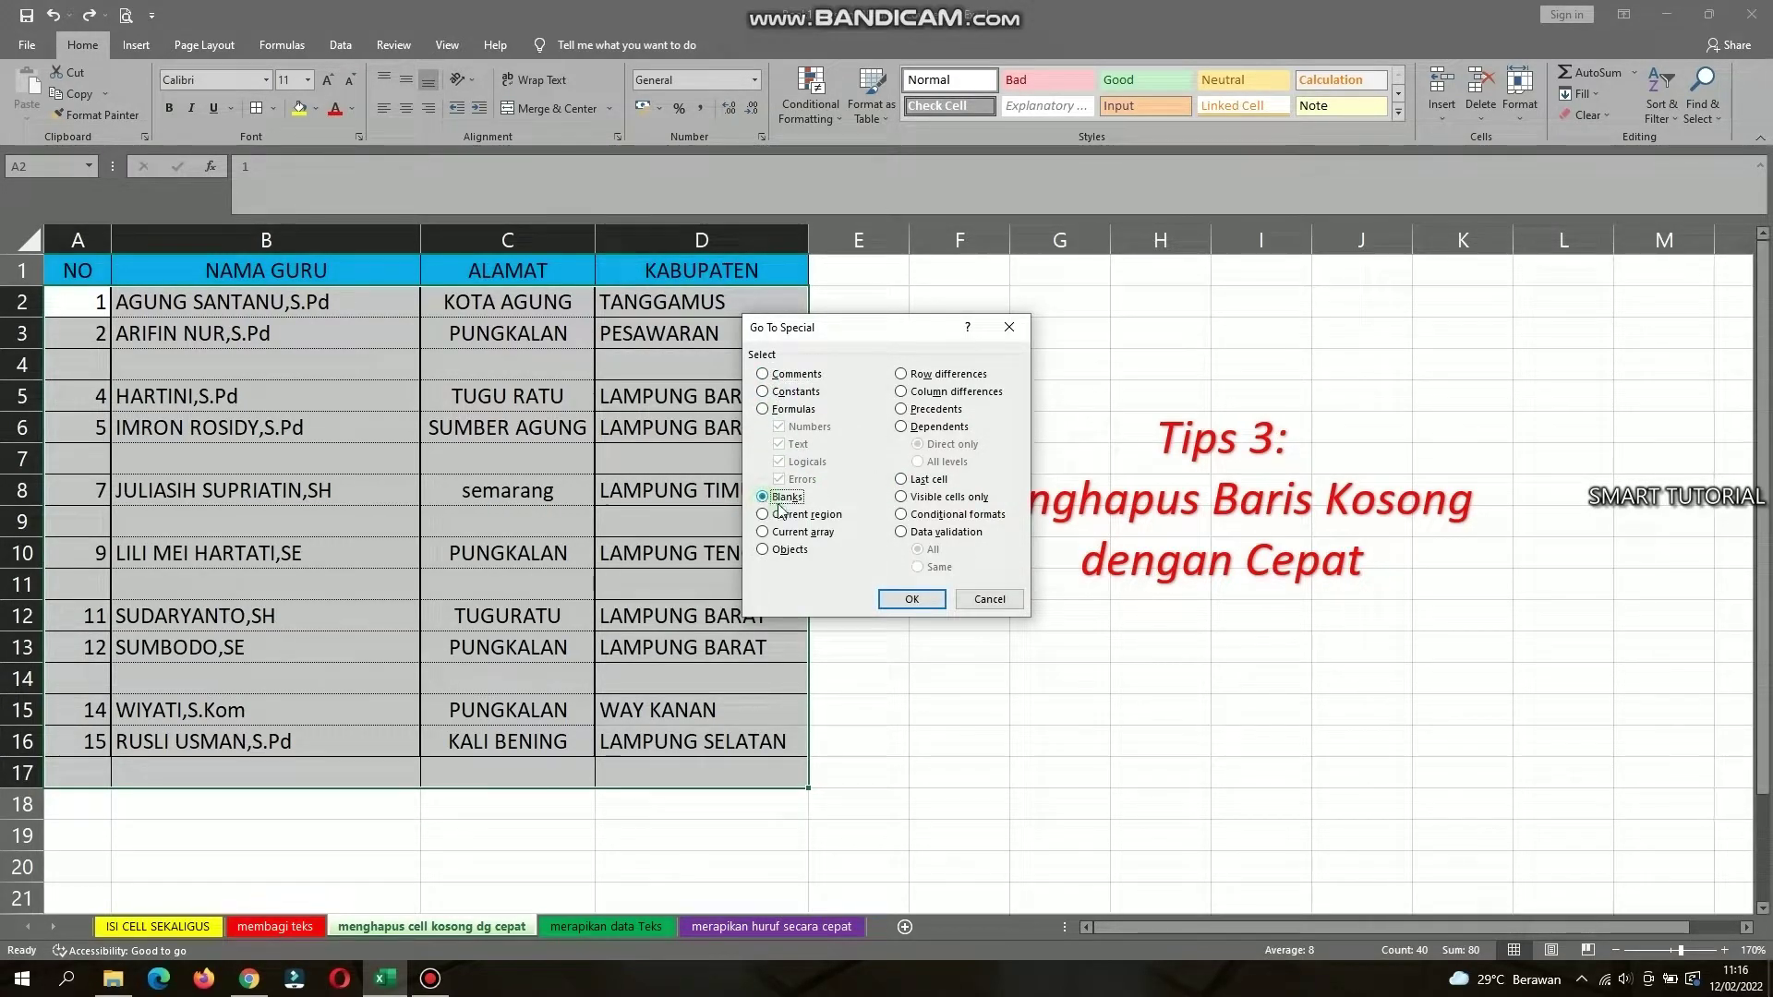
{"action": "left_click", "coordinate": [912, 598]}
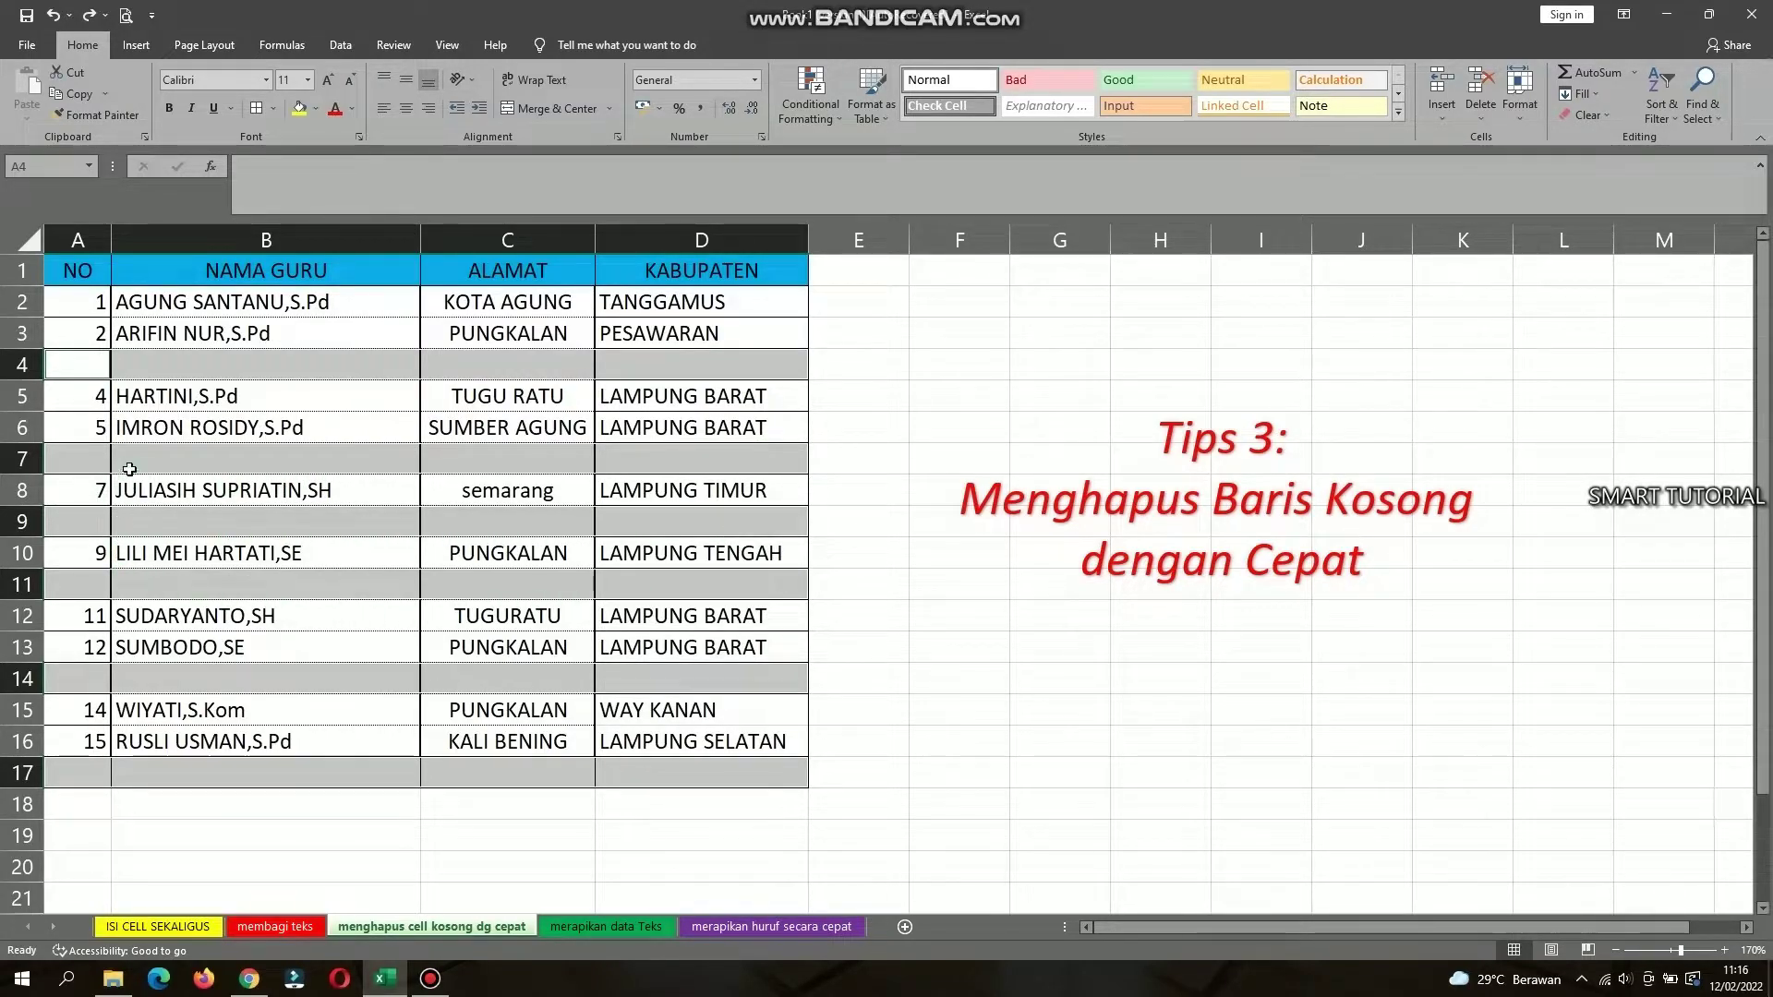
Delete the selected blank cells with the Shift cells up option to close the gaps between teacher records.
{"action": "right_click", "coordinate": [92, 364]}
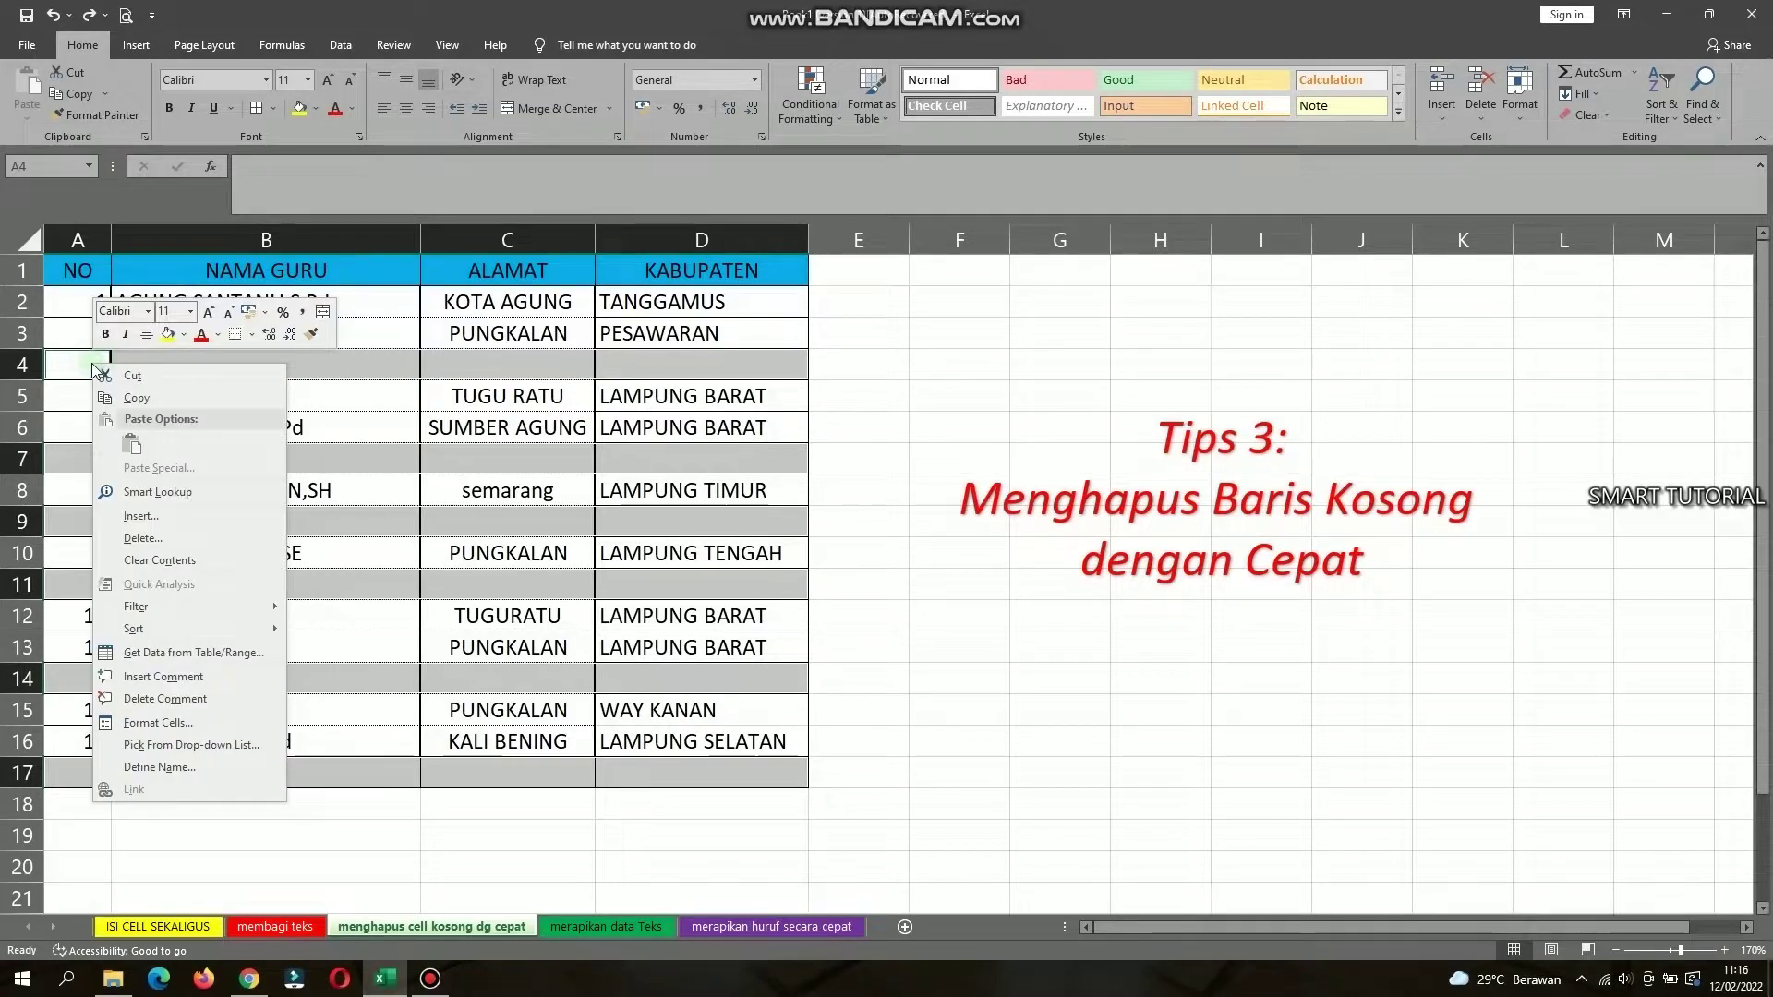
{"action": "left_click", "coordinate": [148, 539]}
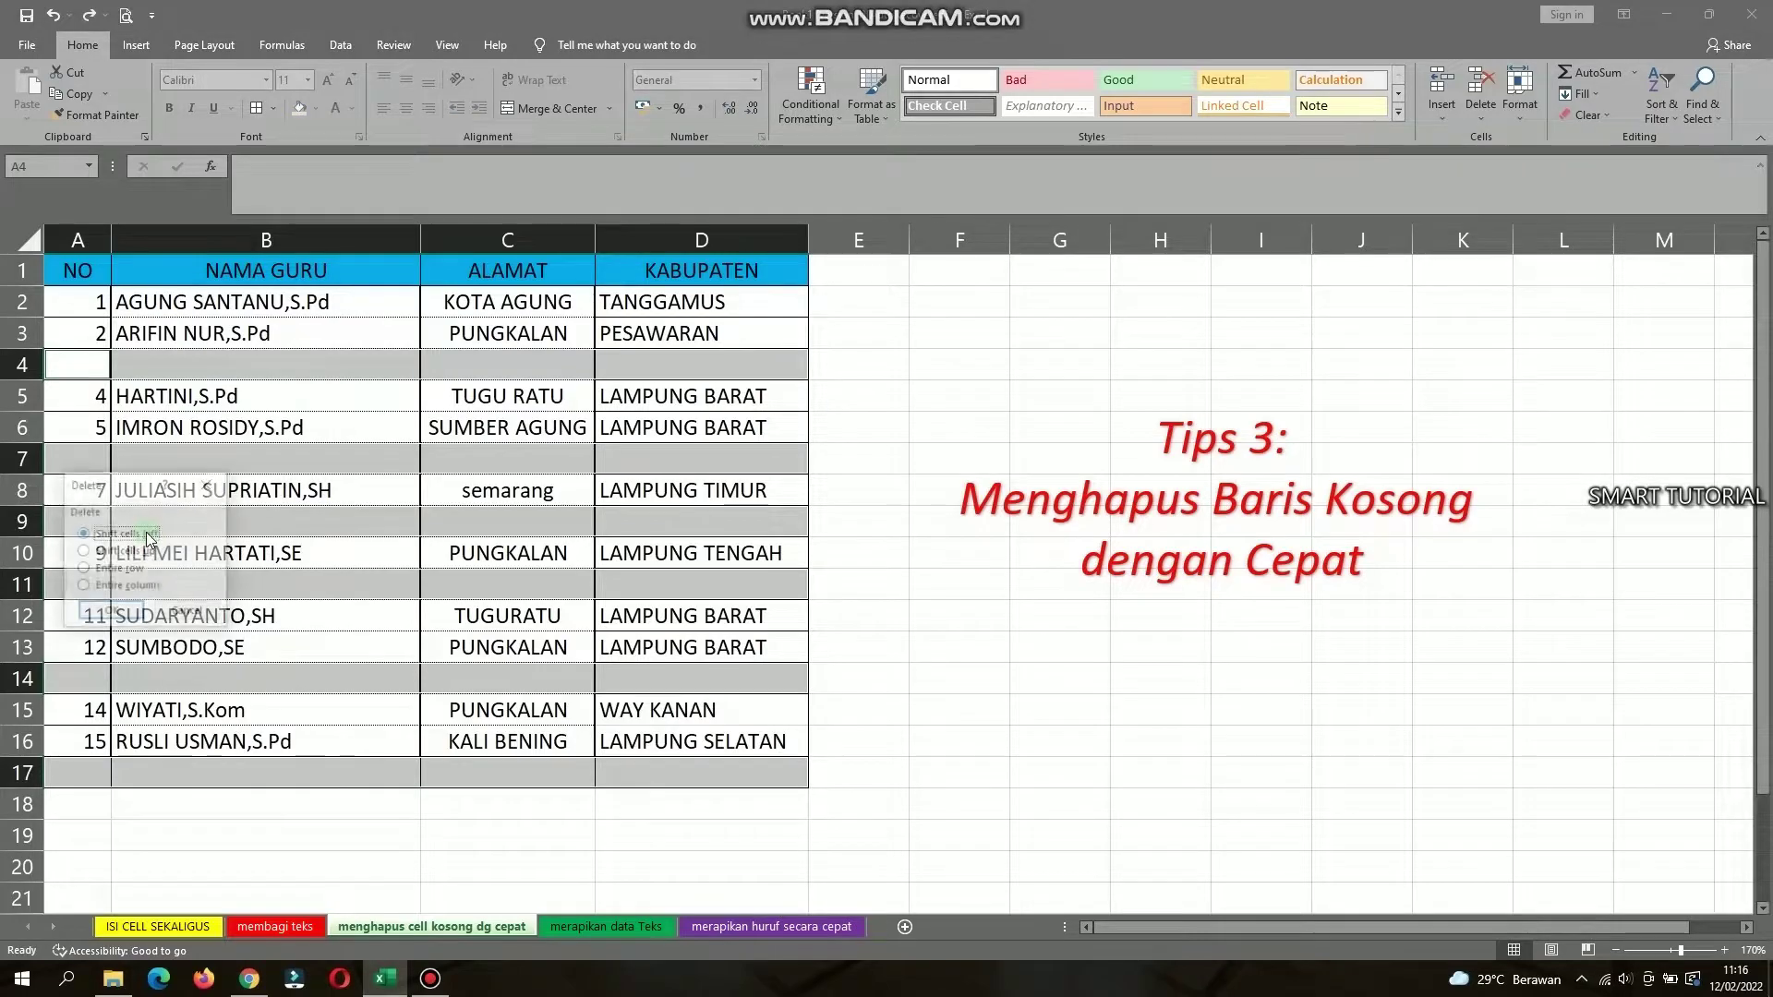
{"action": "left_click", "coordinate": [84, 554]}
{"action": "left_click", "coordinate": [111, 612]}
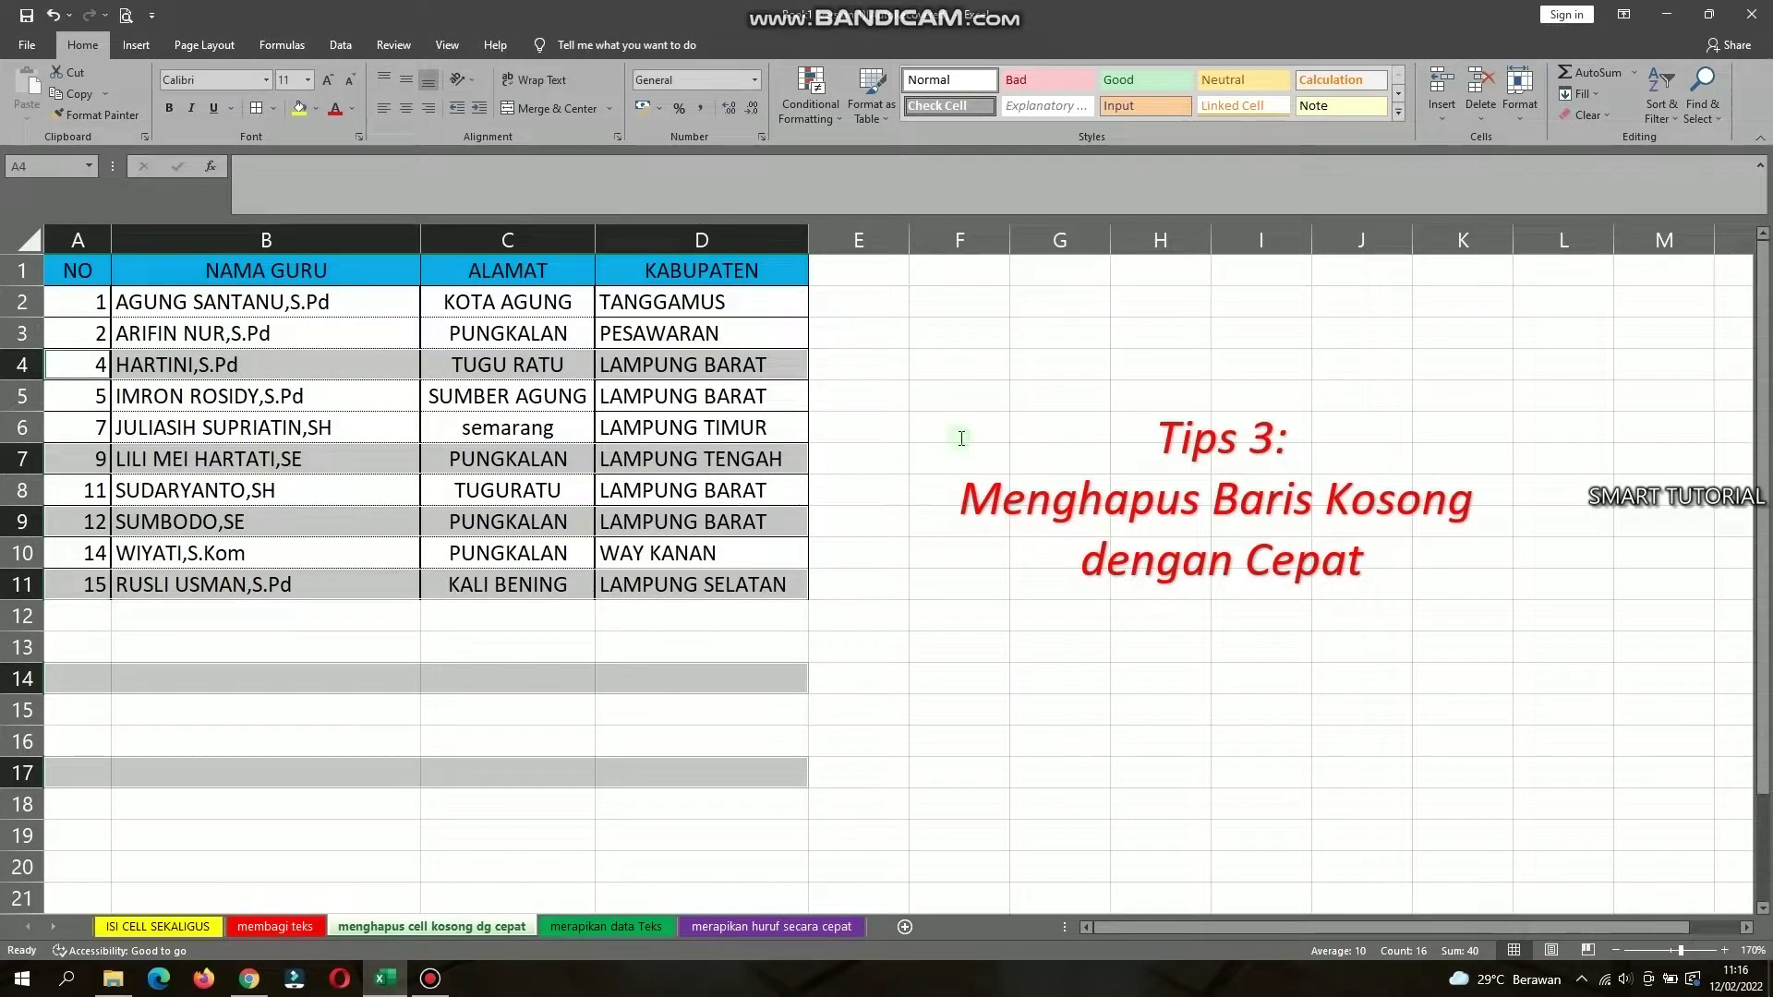
{"action": "left_click", "coordinate": [961, 439]}
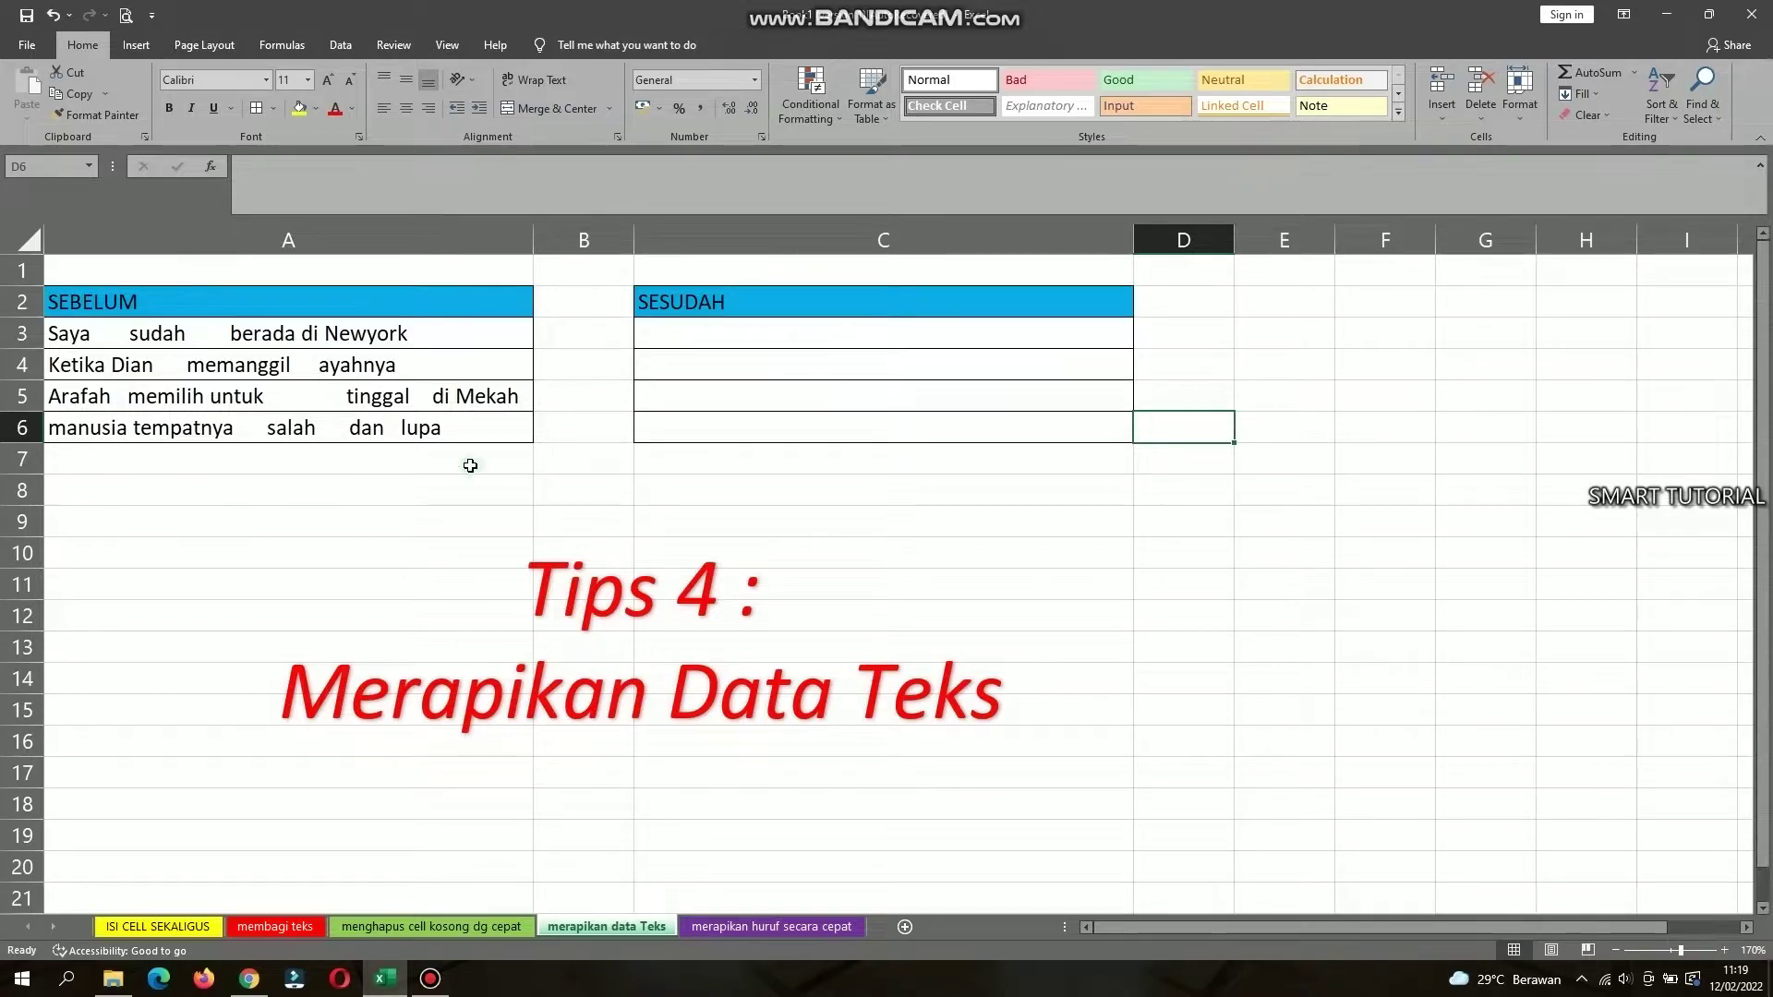
Examine the irregularly spaced SEBELUM sentences in A3:A6 and the empty SESUDAH cells C3:C6.
{"action": "left_click_drag", "start_coordinate": [187, 330], "coordinate": [199, 423]}
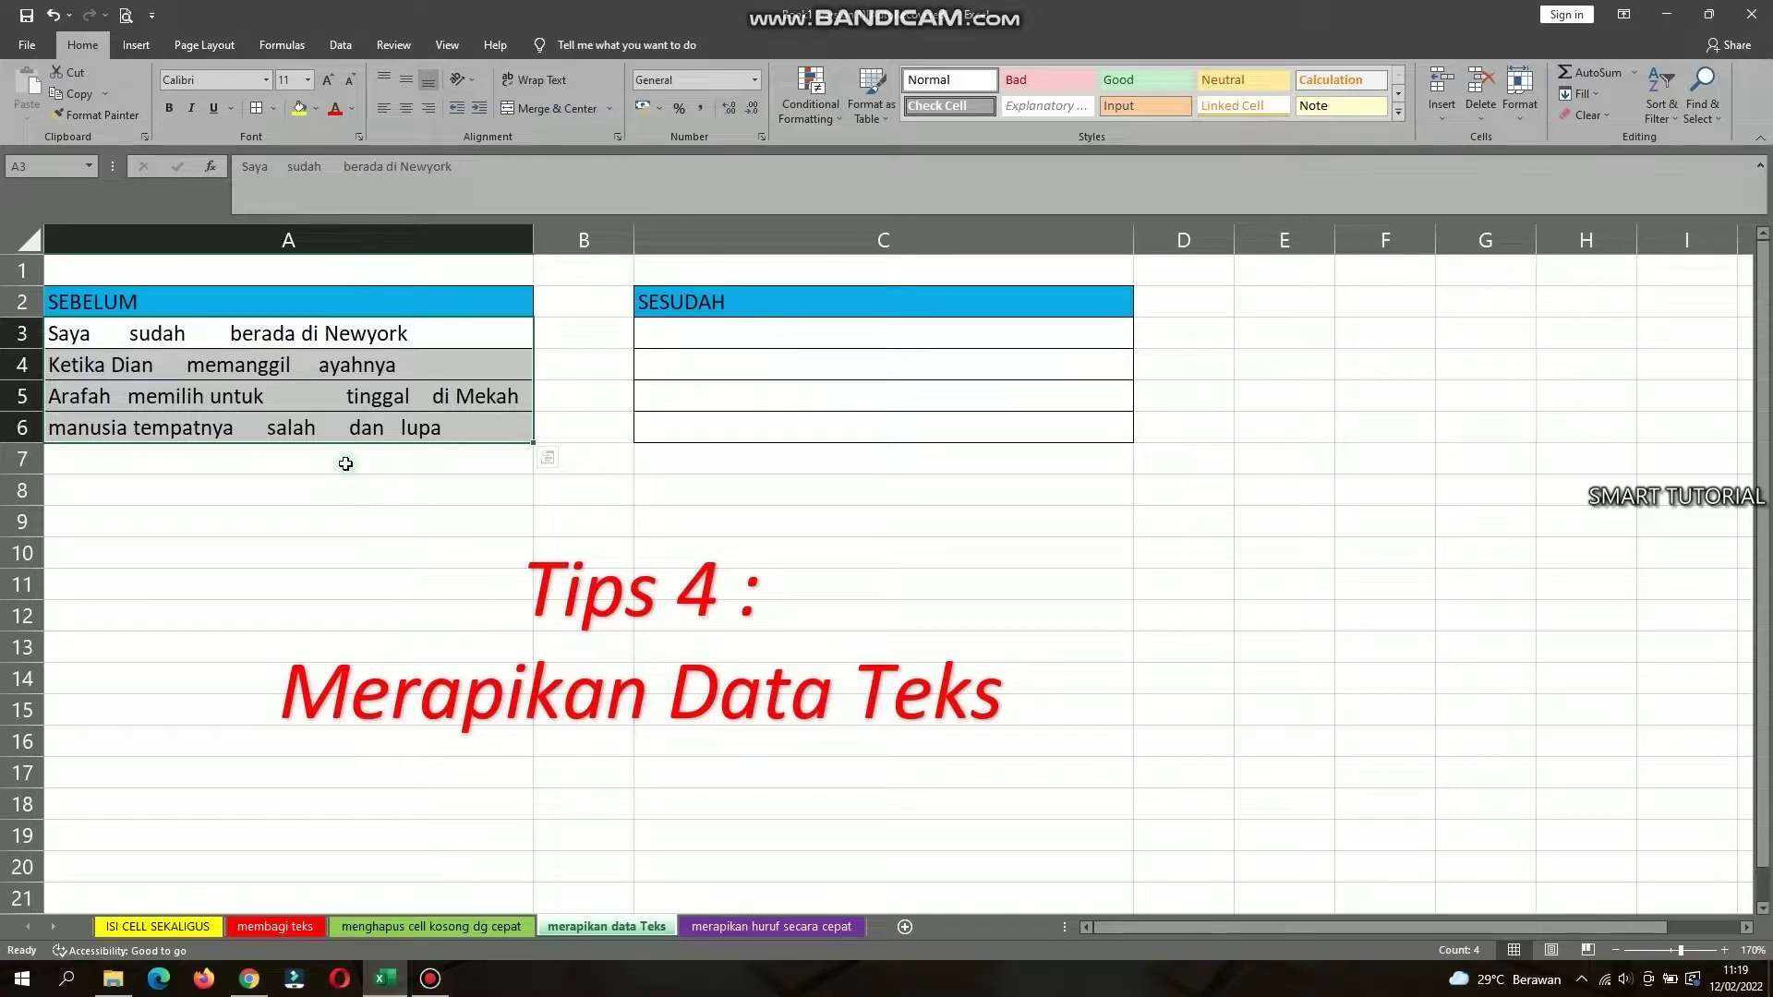
{"action": "left_click", "coordinate": [106, 340]}
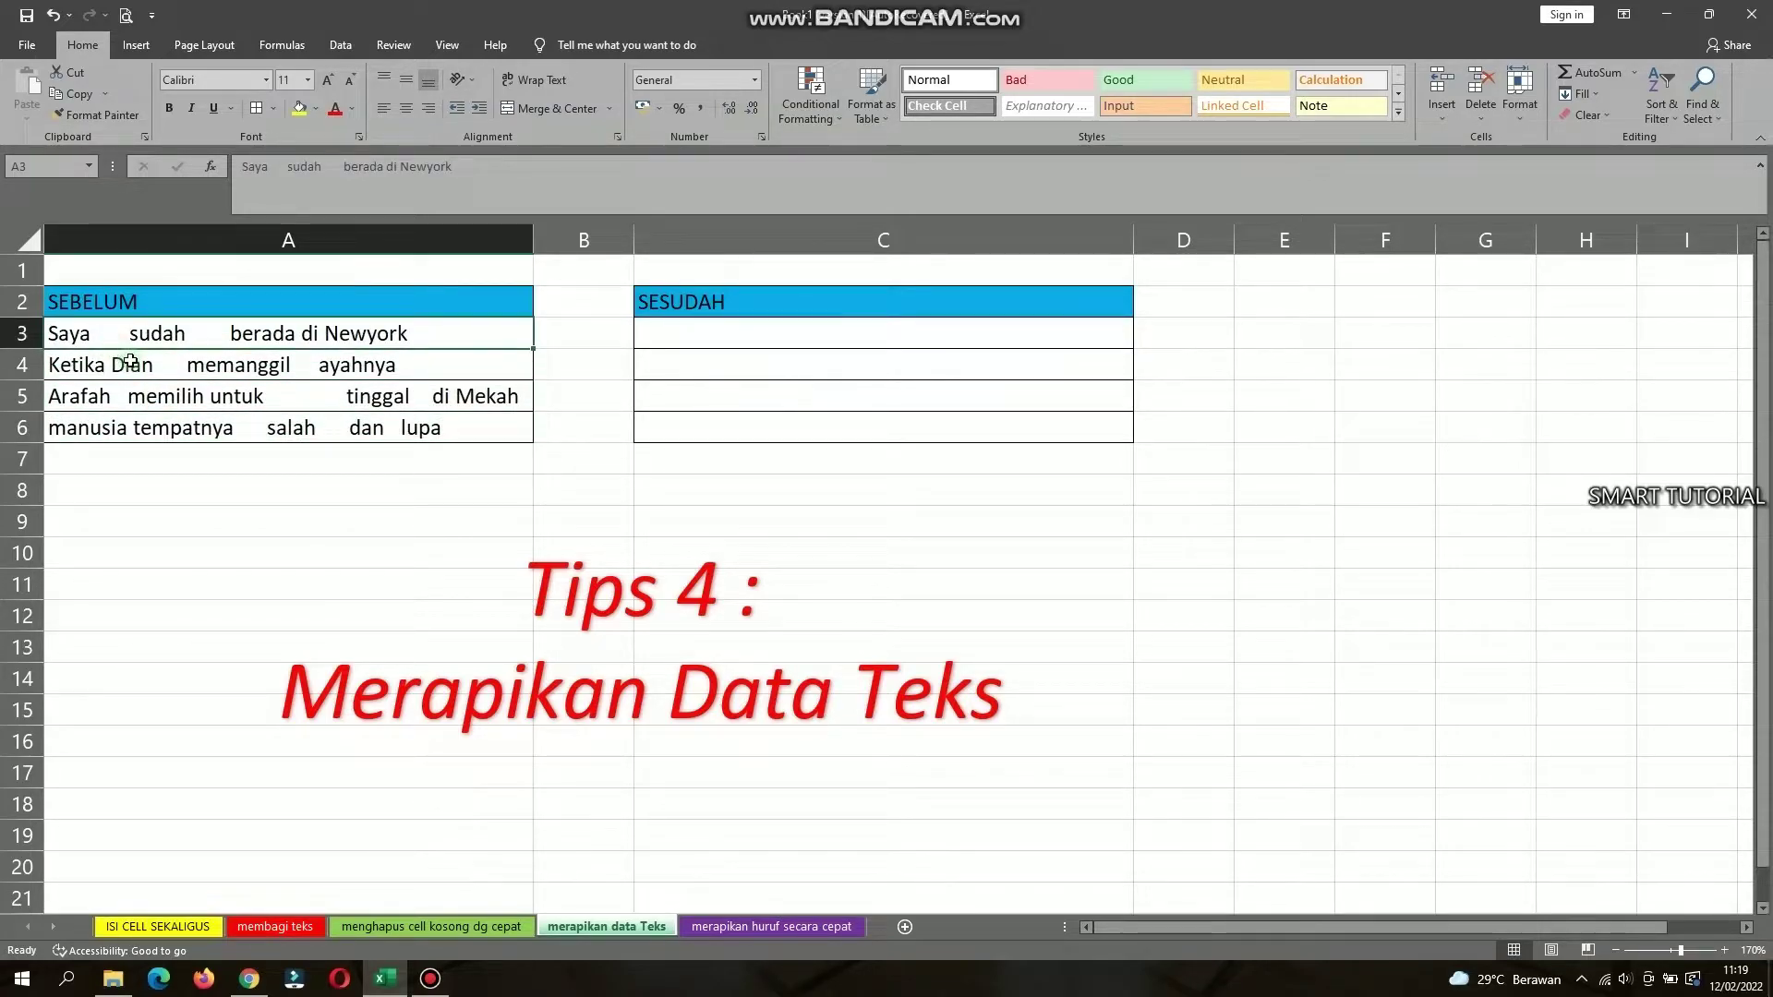
{"action": "left_click", "coordinate": [131, 363]}
{"action": "left_click", "coordinate": [129, 341]}
{"action": "left_click", "coordinate": [131, 367]}
{"action": "left_click", "coordinate": [136, 397]}
{"action": "left_click", "coordinate": [142, 430]}
{"action": "left_click_drag", "start_coordinate": [153, 336], "coordinate": [166, 434]}
{"action": "left_click", "coordinate": [169, 481]}
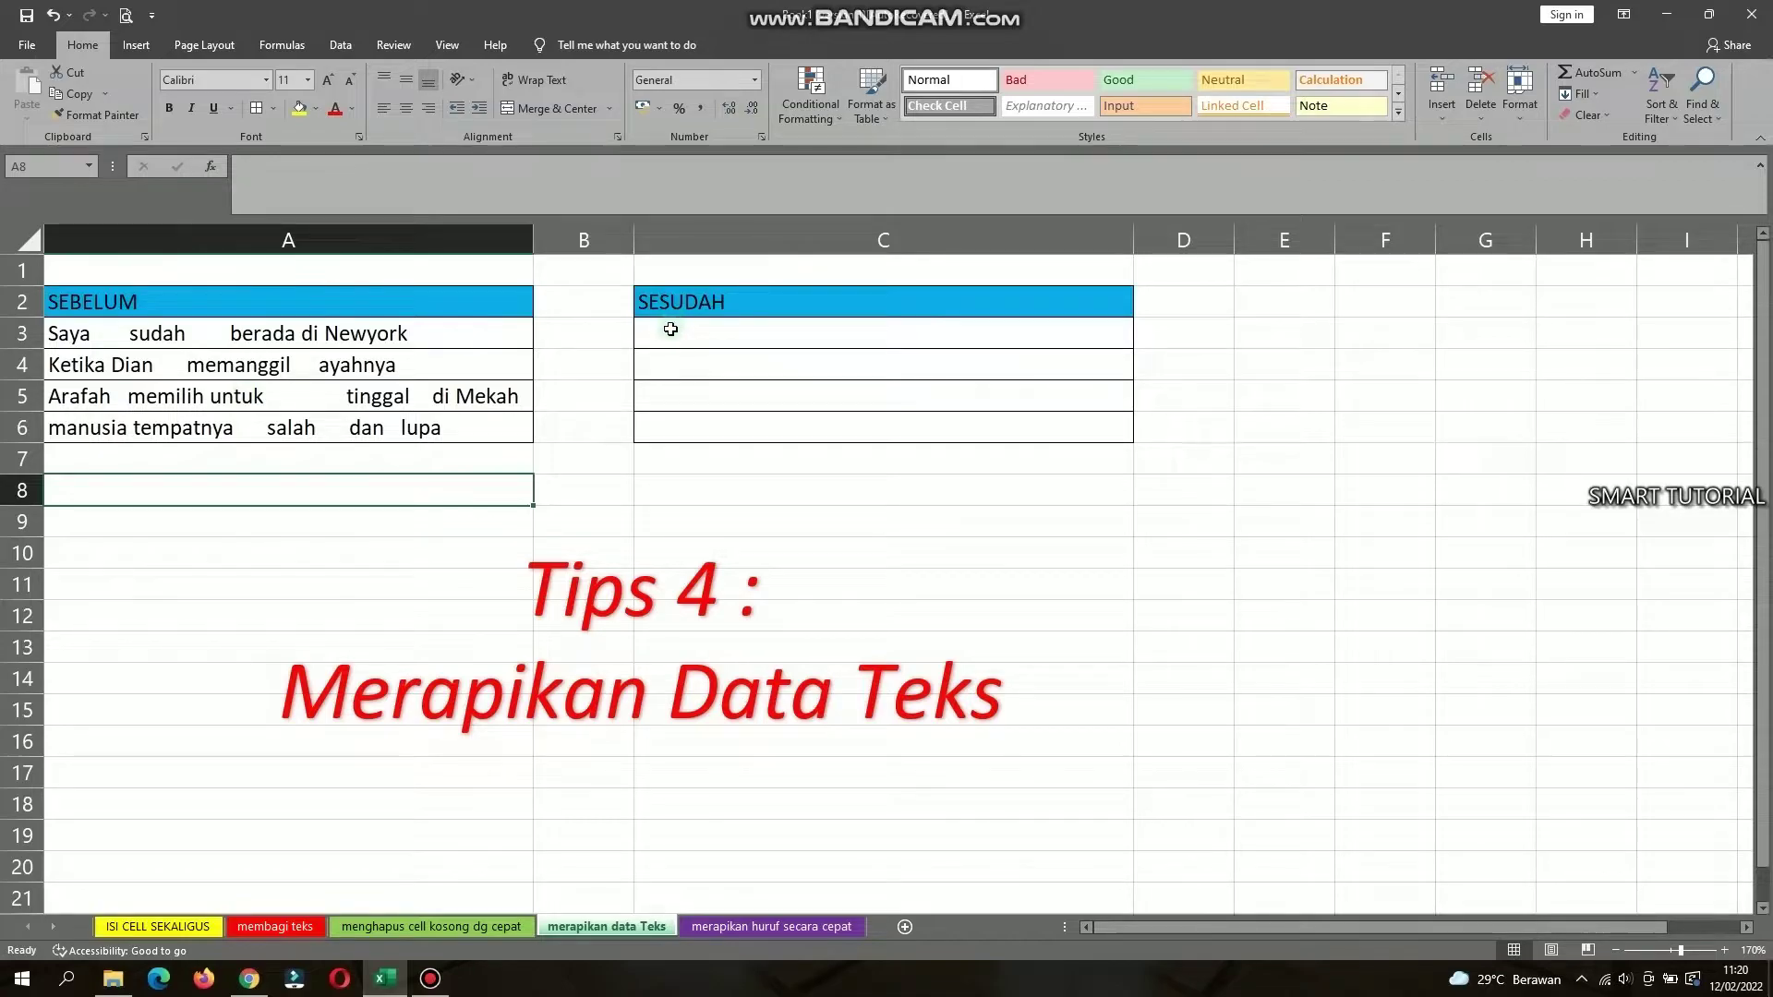
{"action": "left_click_drag", "start_coordinate": [674, 334], "coordinate": [685, 413]}
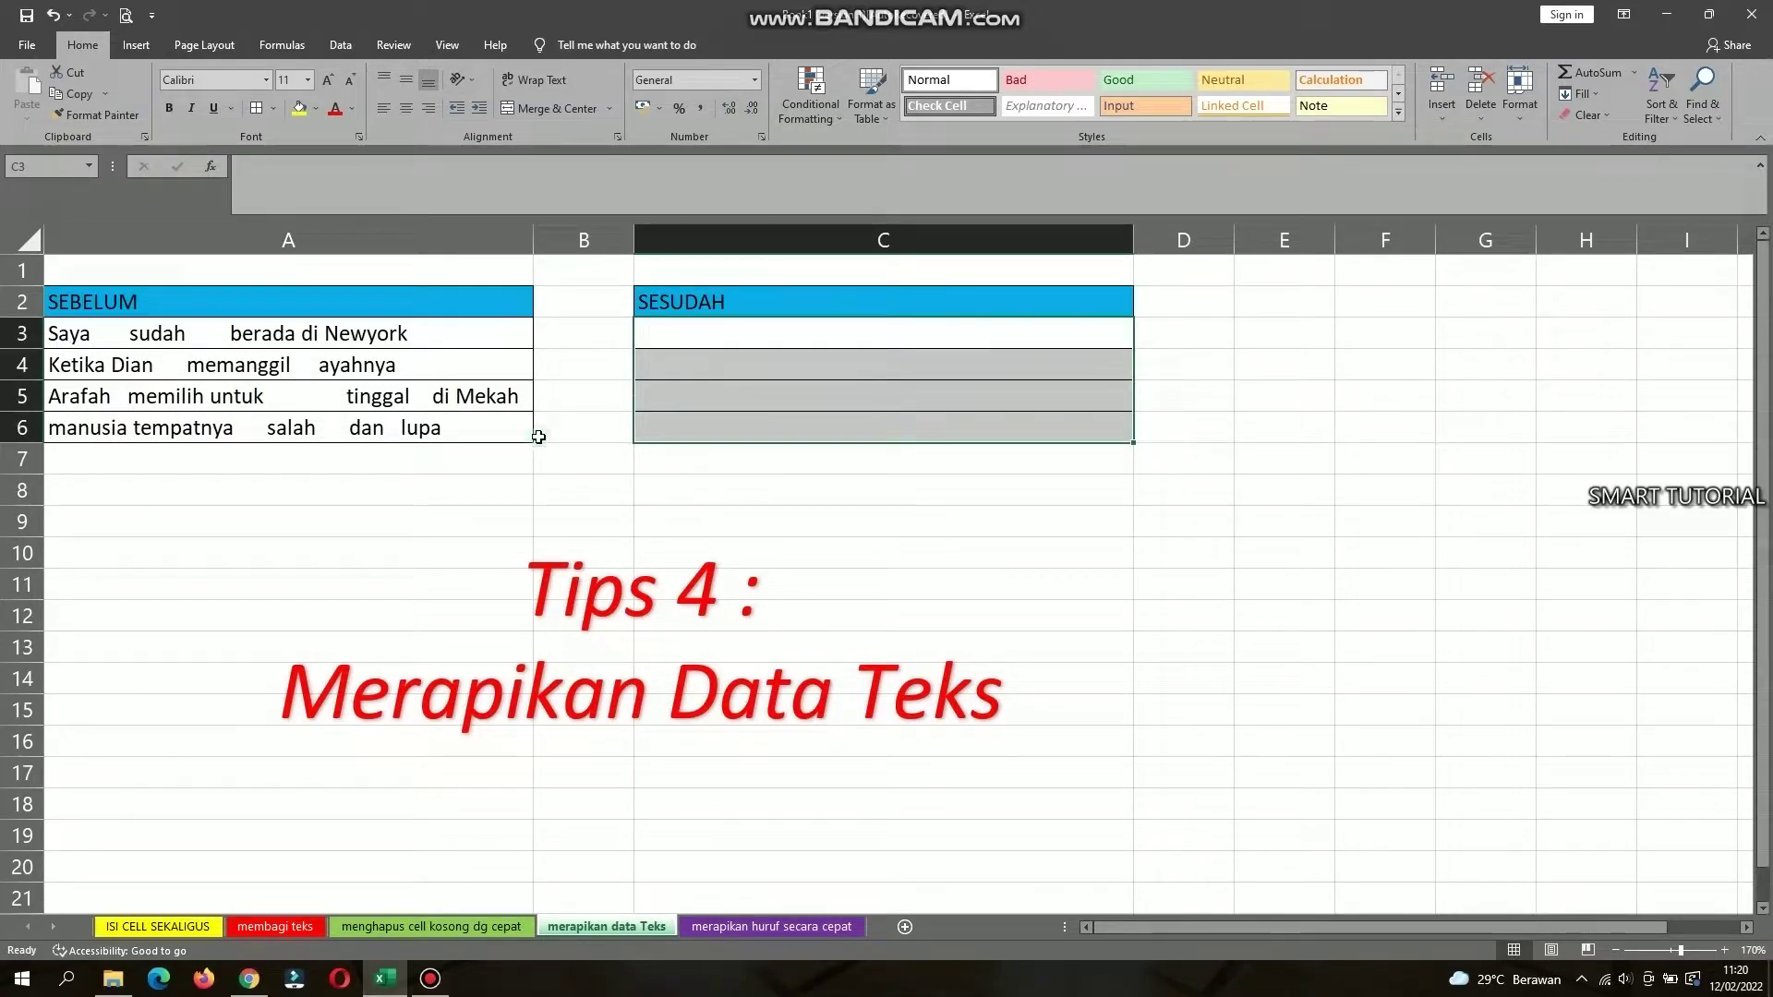
{"action": "left_click", "coordinate": [491, 463]}
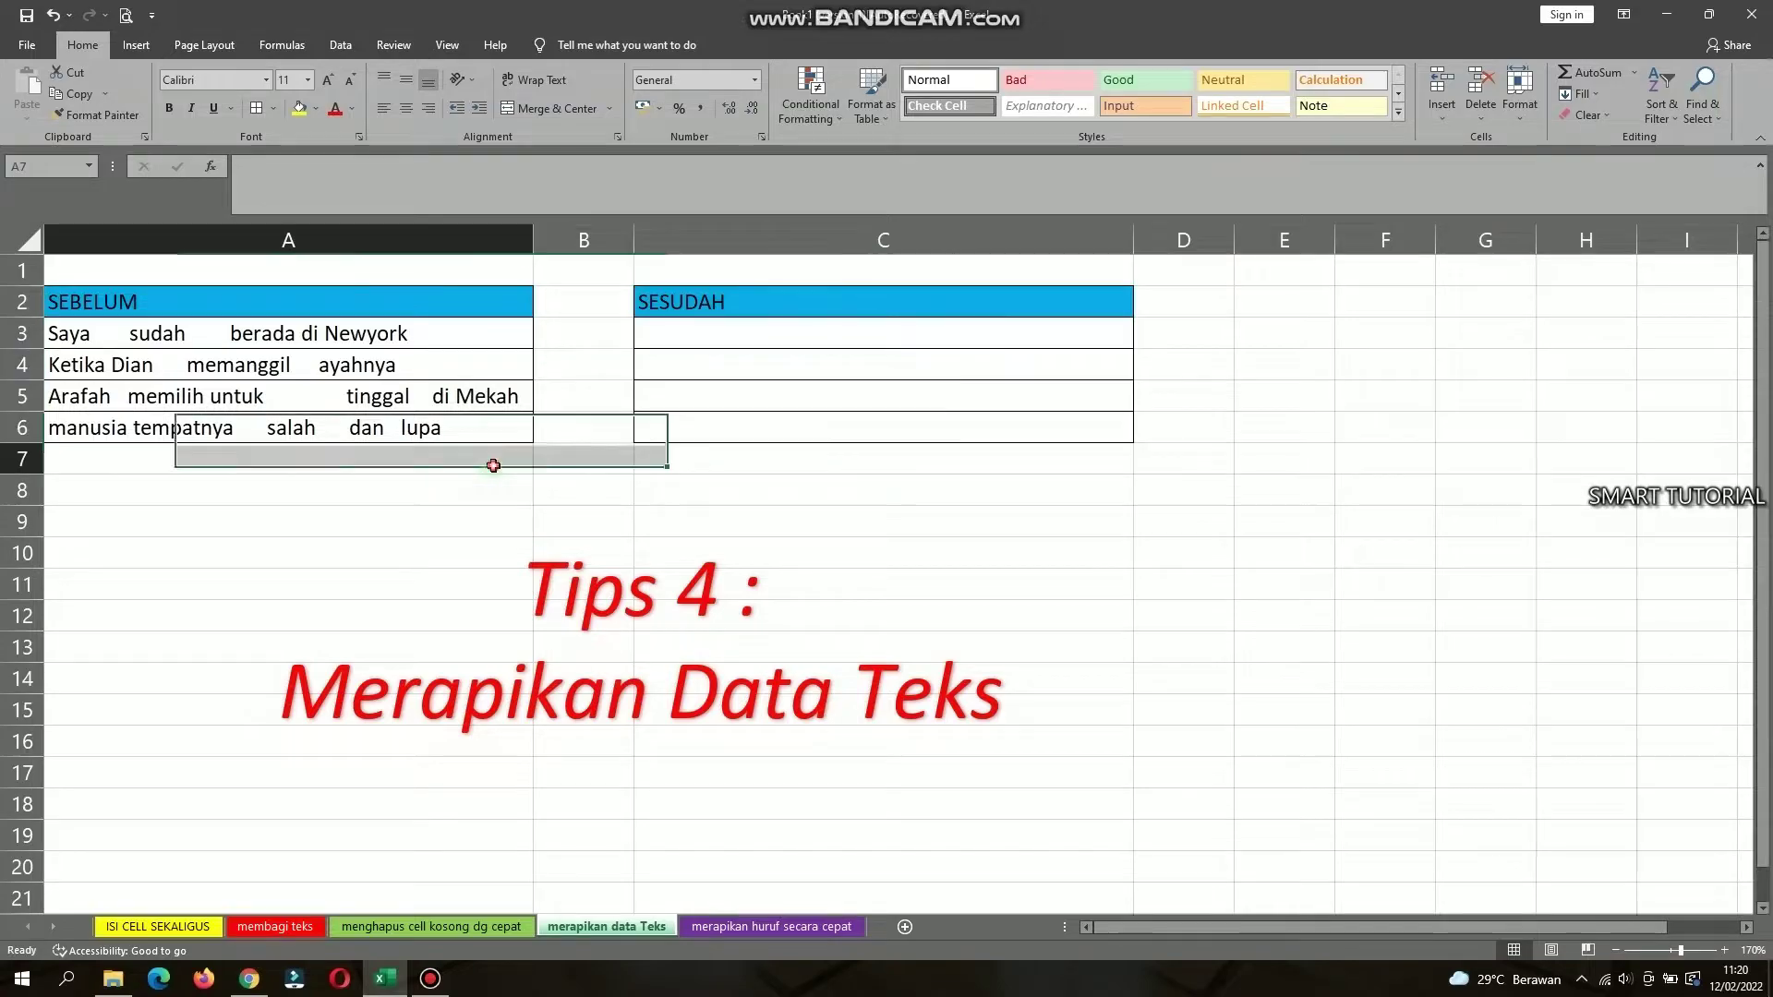
Copy the first SEBELUM sentence from A3 into the SESUDAH cell C3.
{"action": "left_click", "coordinate": [162, 332]}
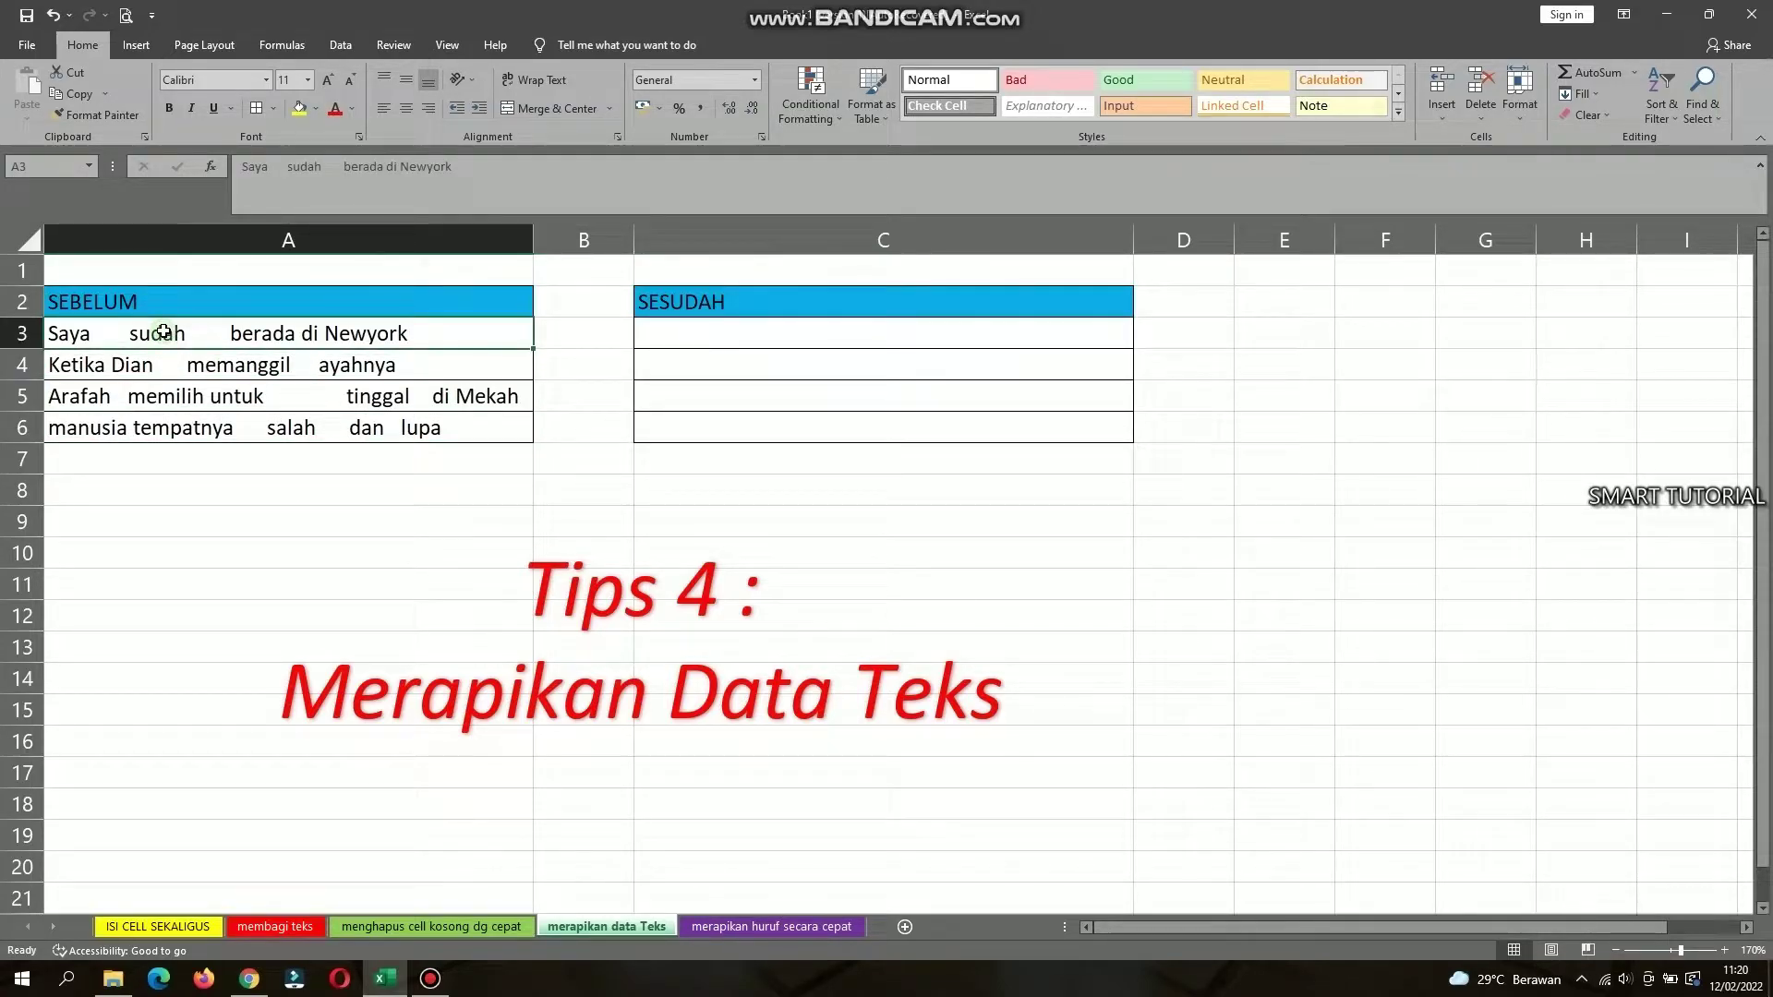
{"action": "key", "text": "ctrl+c"}
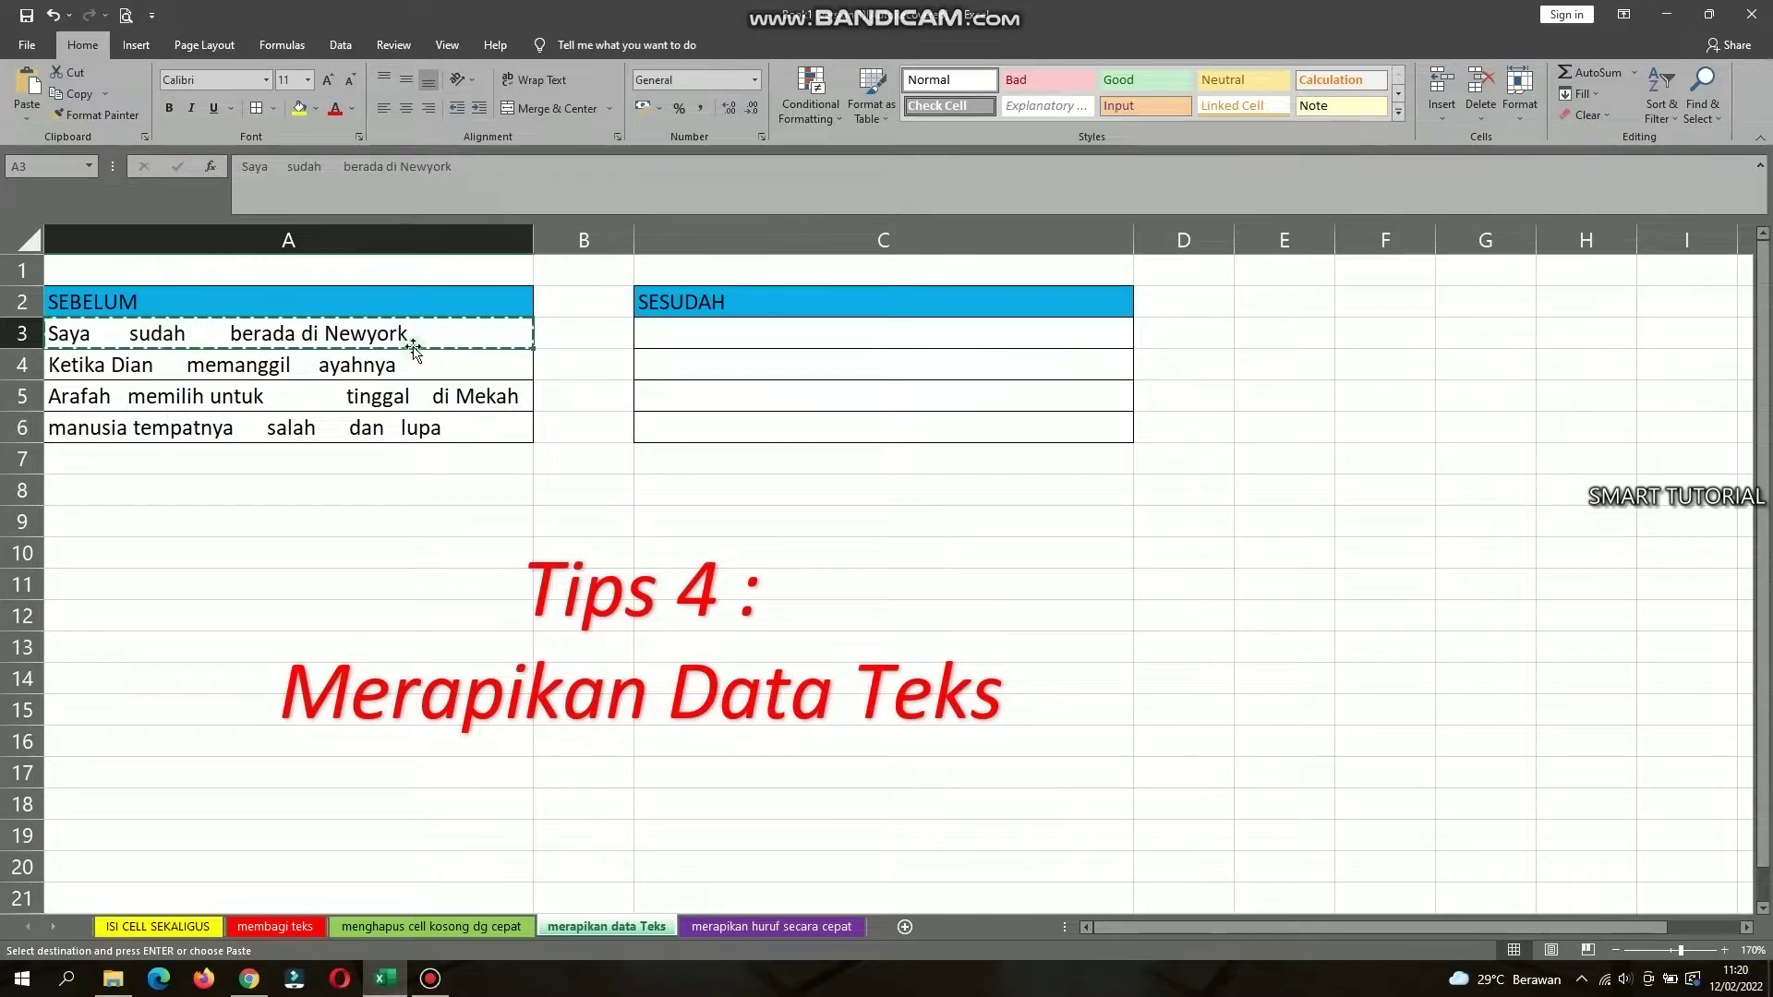
{"action": "left_click", "coordinate": [645, 335]}
{"action": "key", "text": "ctrl+v"}
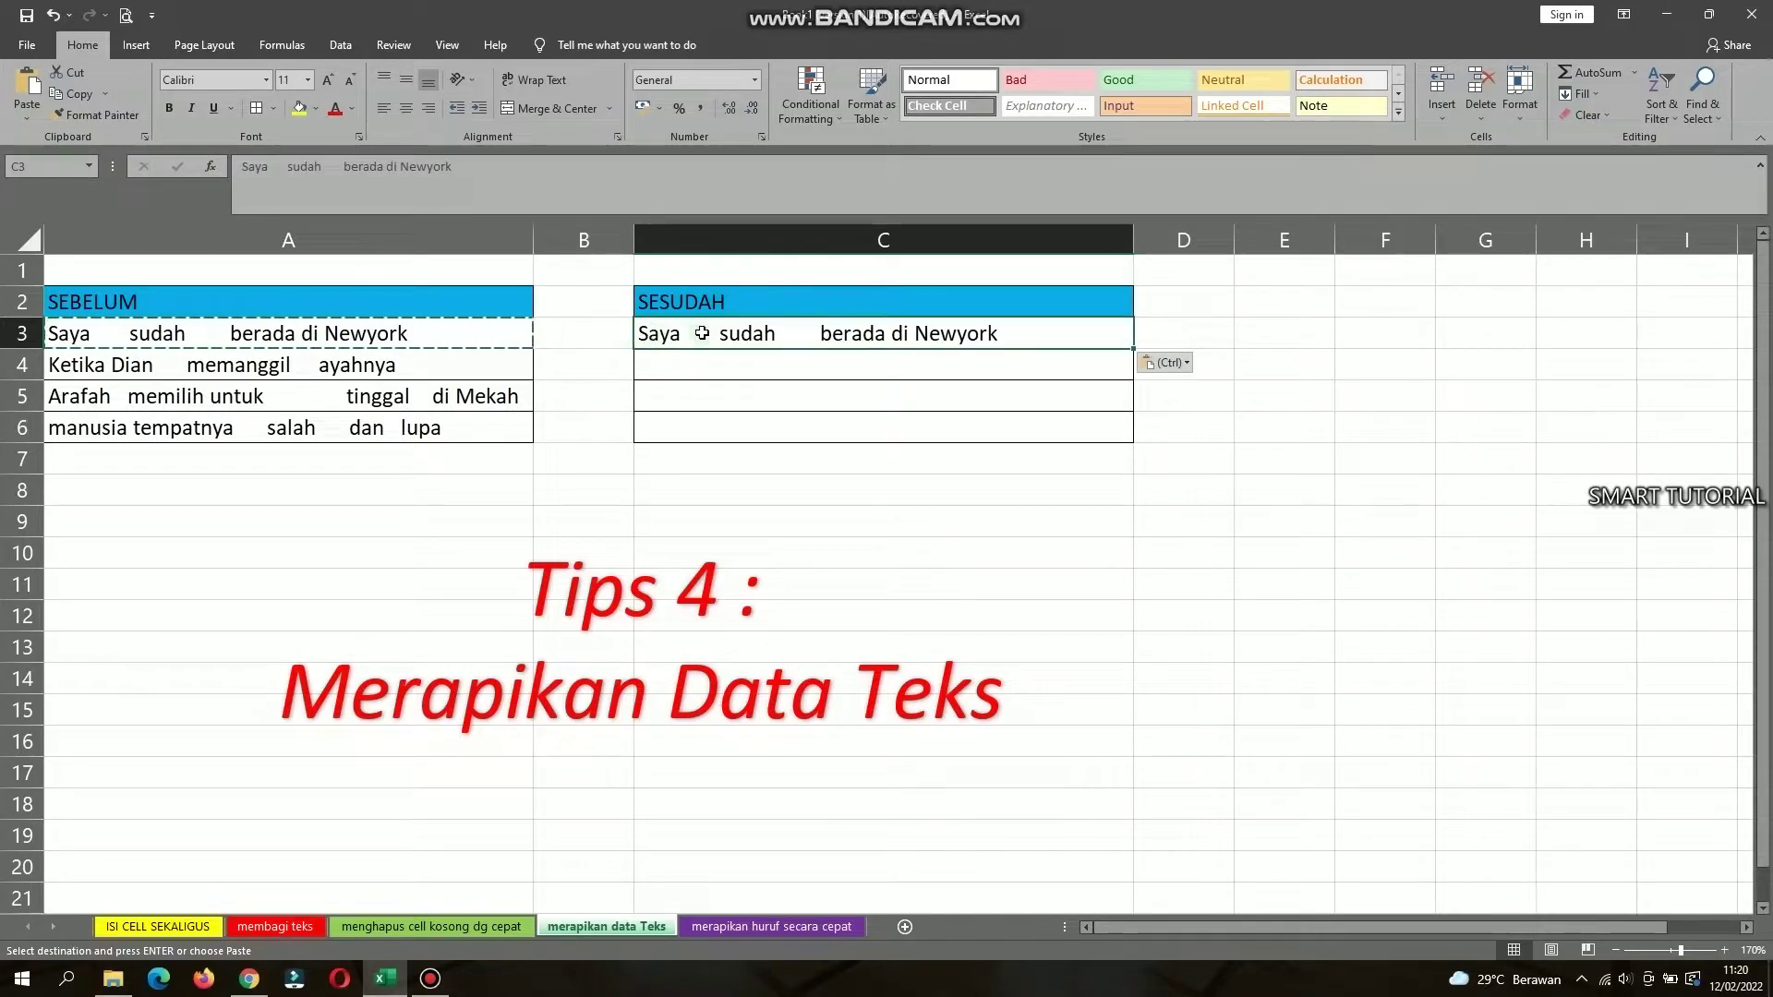
Try to remove the extra spaces before "sudah" in C3 by editing the cell text manually.
{"action": "double_click", "coordinate": [720, 333]}
{"action": "key", "text": "BackSpace"}
{"action": "key", "text": "BackSpace"}
{"action": "key", "text": "BackSpace"}
{"action": "key", "text": "BackSpace"}
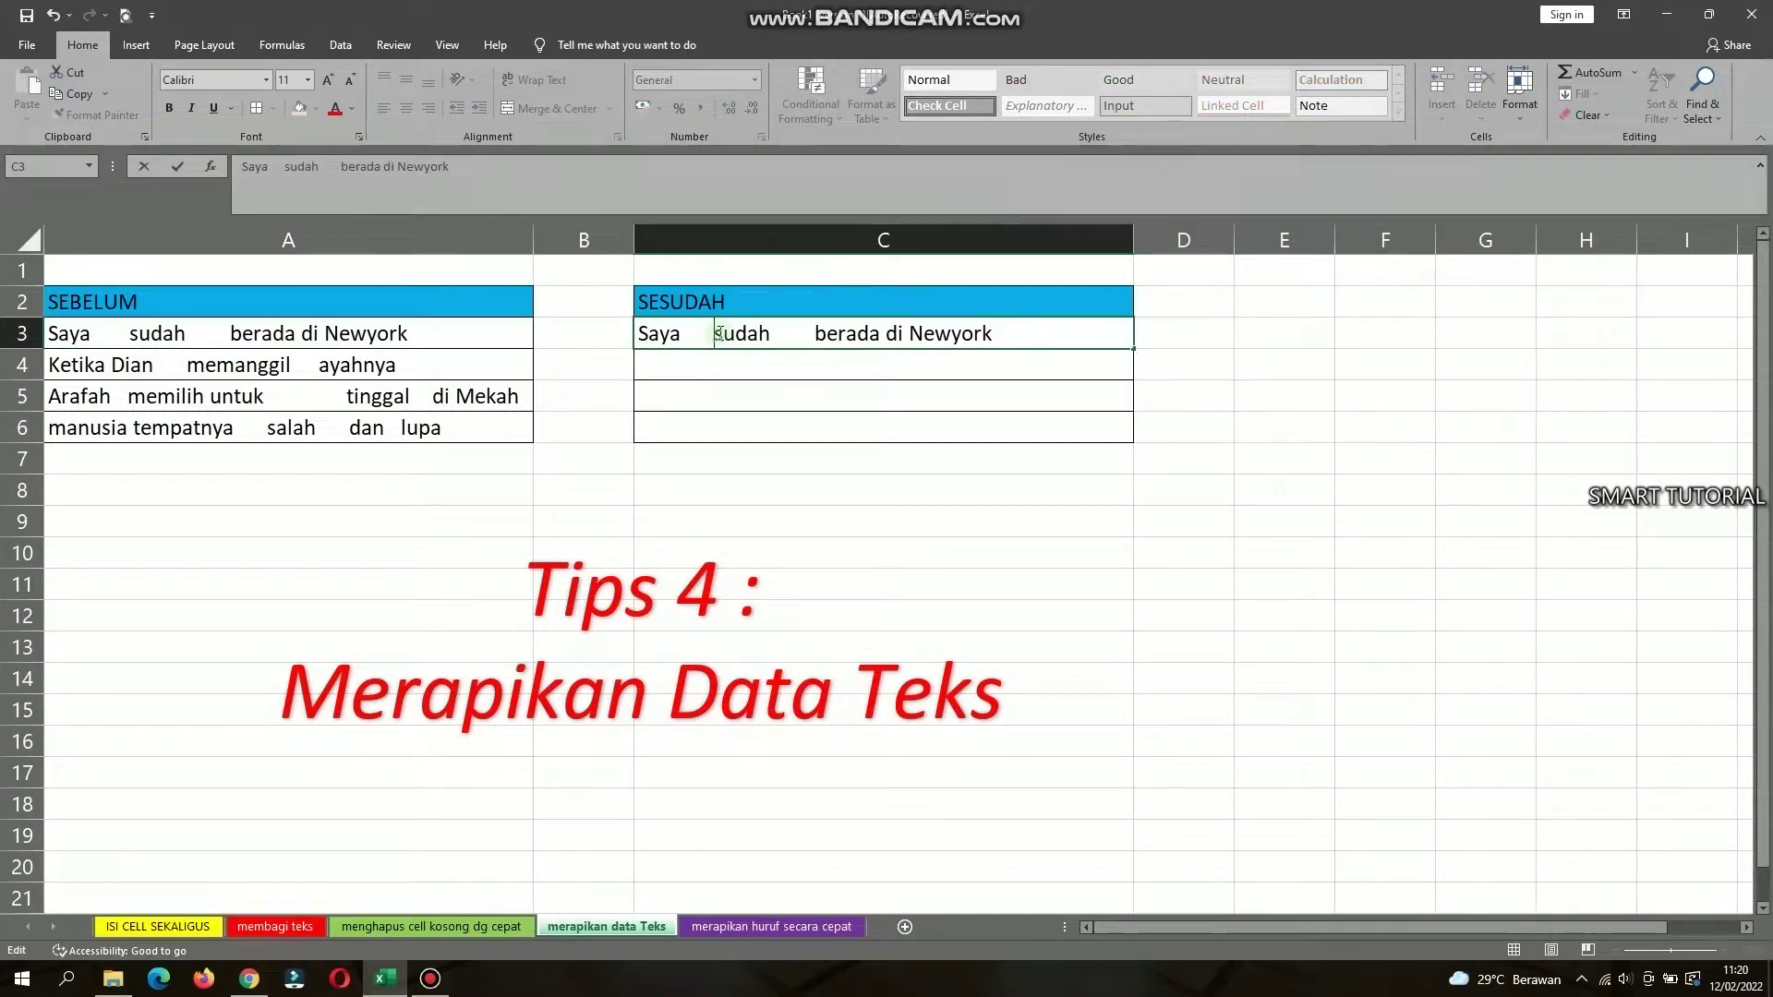
{"action": "key", "text": "BackSpace"}
{"action": "key", "text": "BackSpace"}
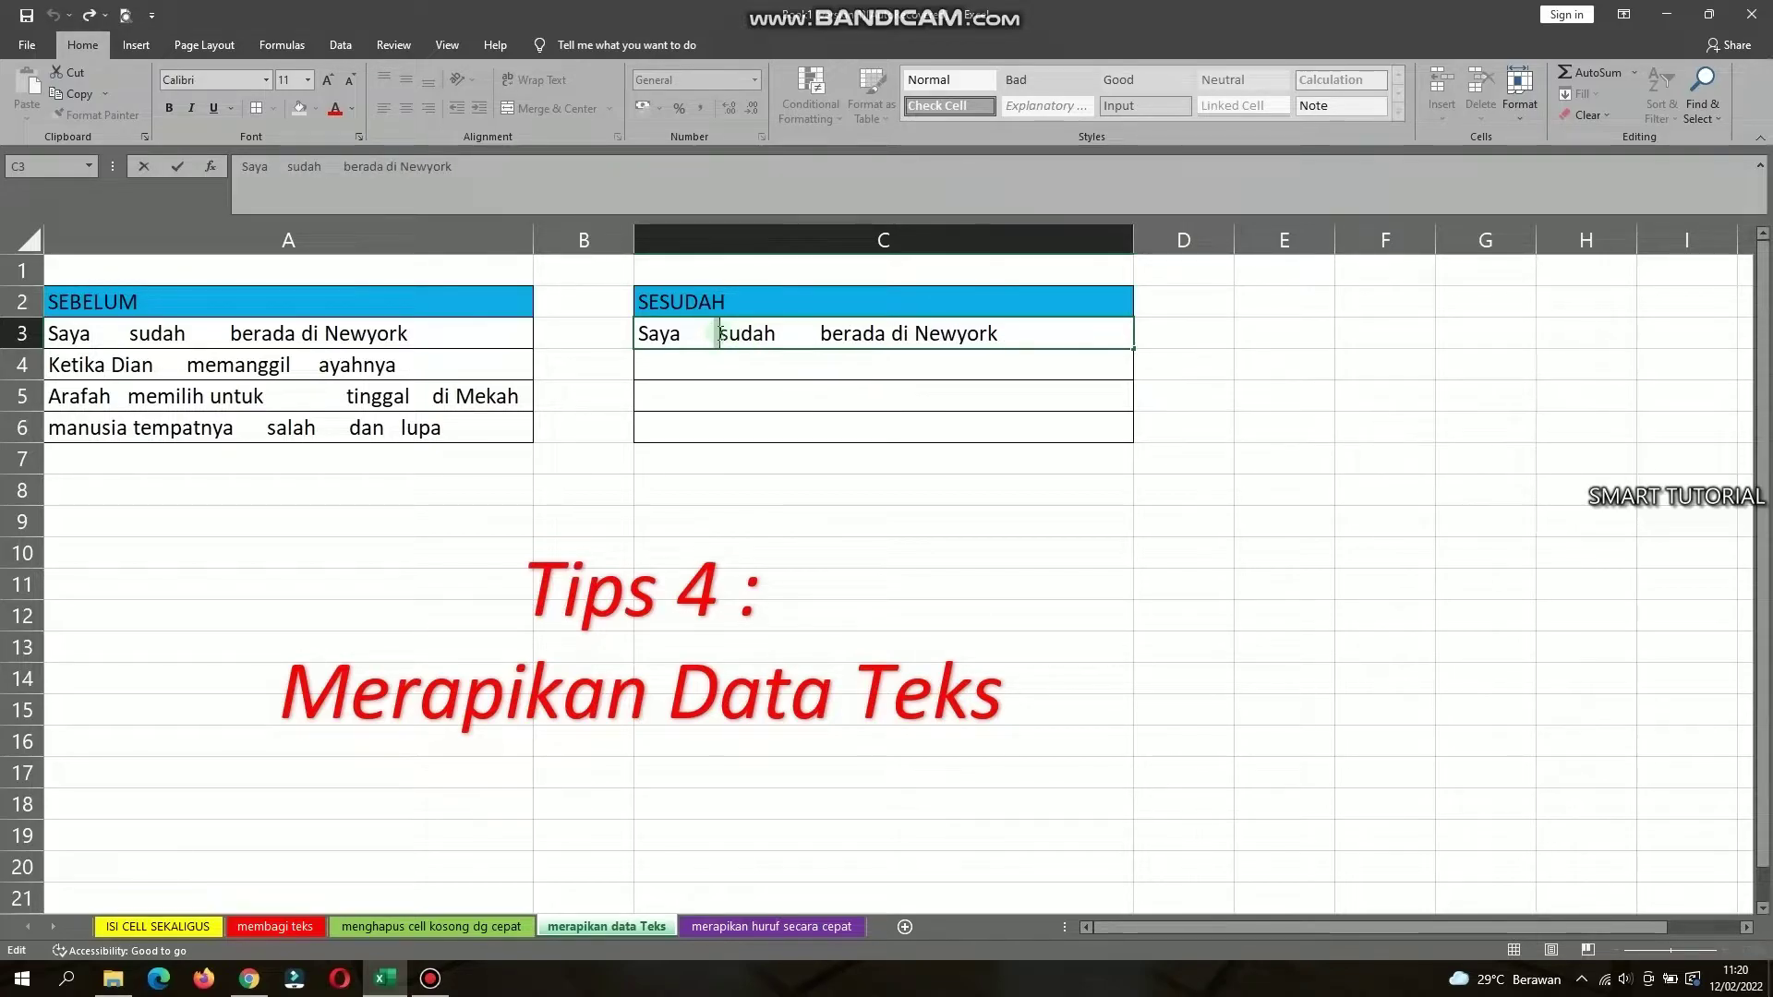
Leave the manual edit and clear the copied sentence from C3.
{"action": "left_click", "coordinate": [831, 376]}
{"action": "left_click", "coordinate": [838, 338]}
{"action": "key", "text": "Delete"}
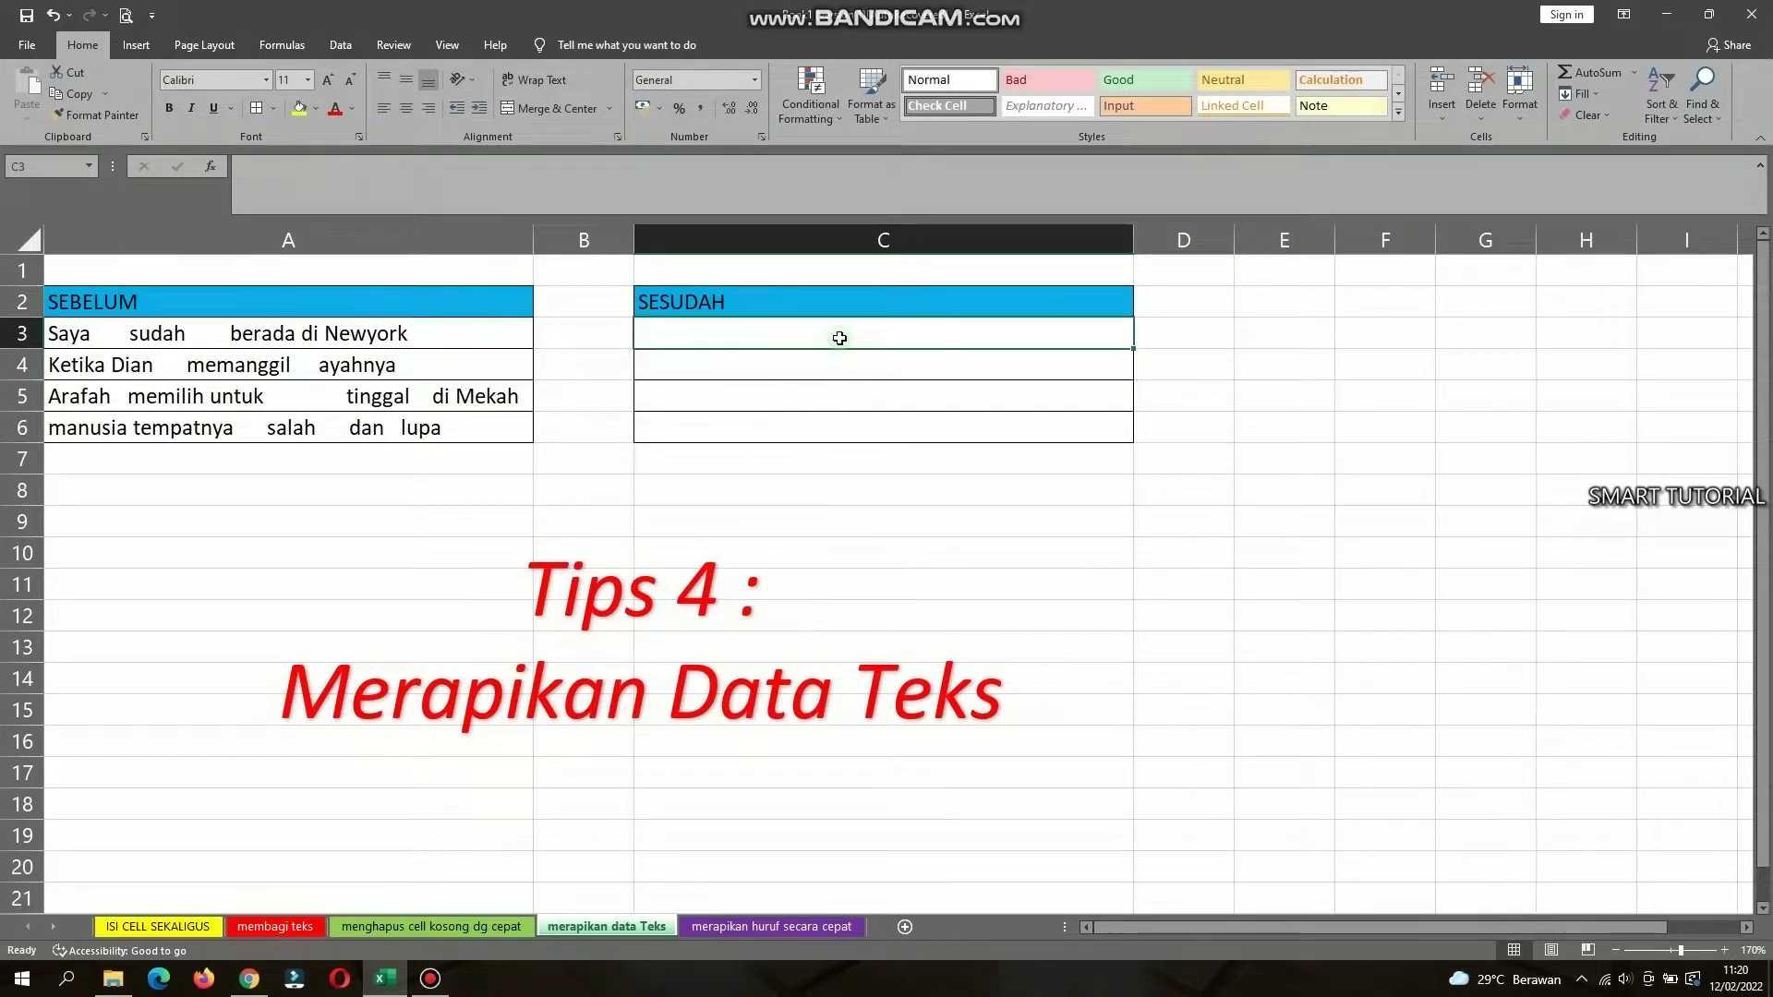
{"action": "left_click", "coordinate": [857, 425]}
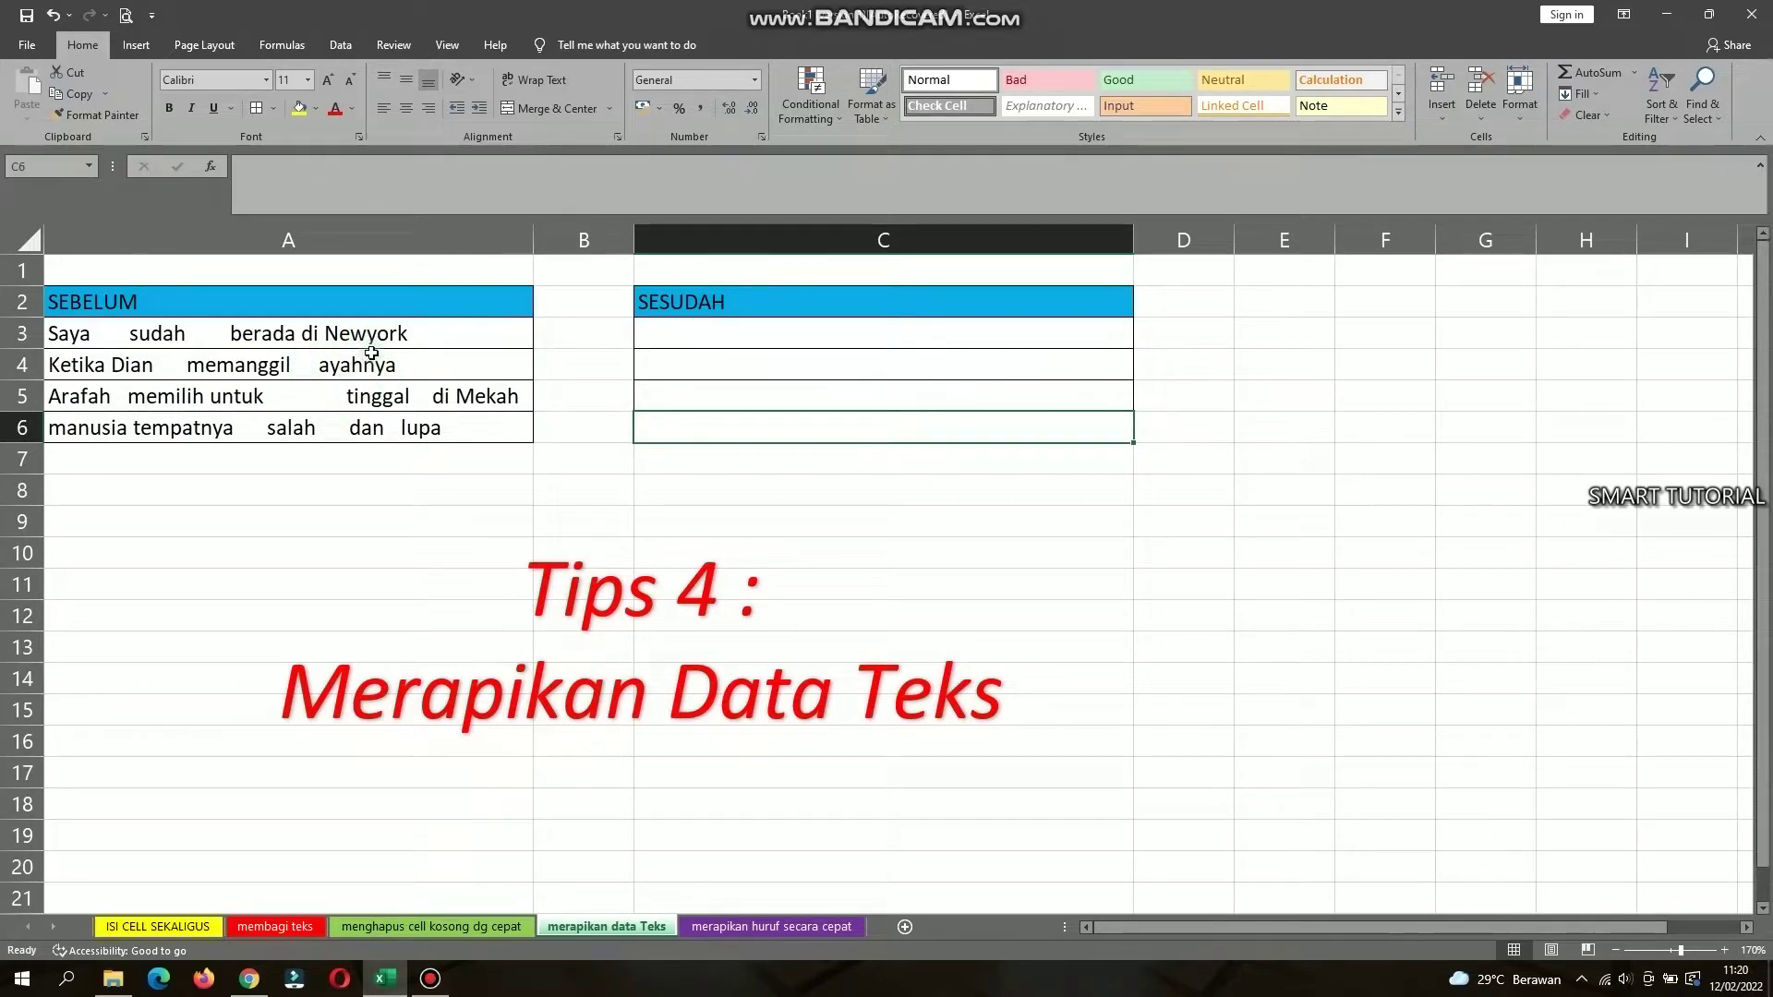
Enter the formula =TRIM(A3) in the SESUDAH cell C3 to strip the extra spaces from the first sentence.
{"action": "left_click_drag", "start_coordinate": [360, 335], "coordinate": [378, 420]}
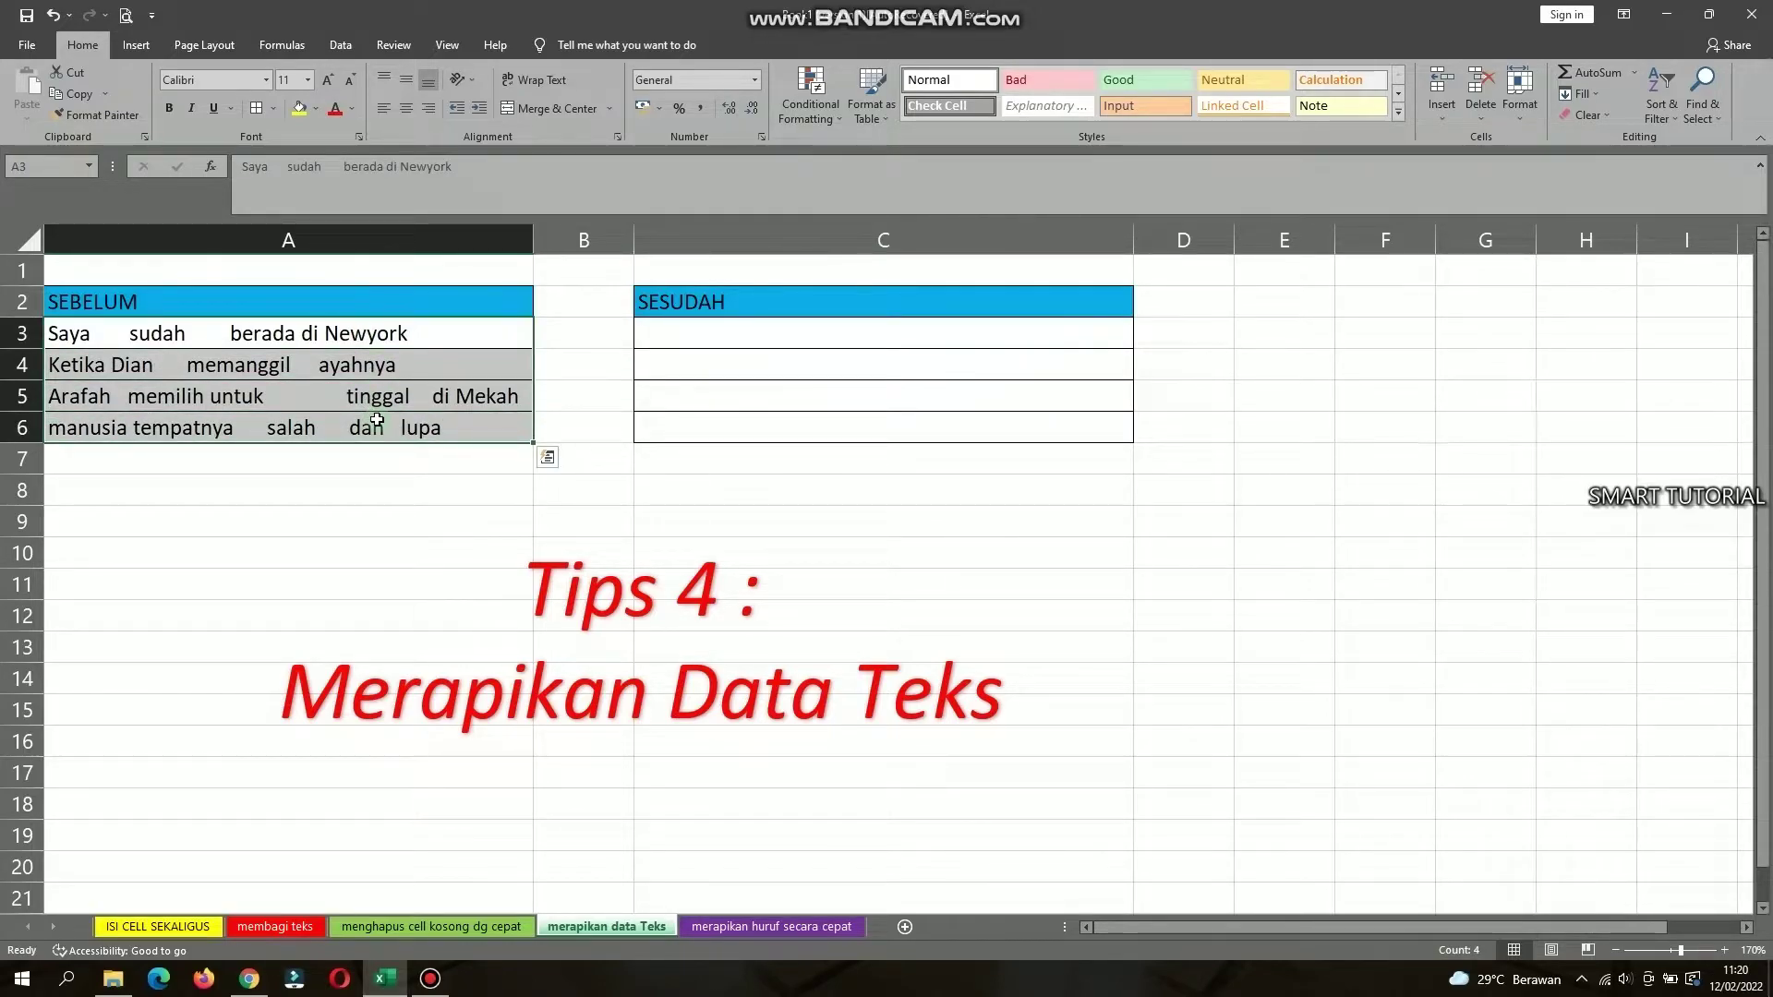
{"action": "left_click", "coordinate": [677, 338]}
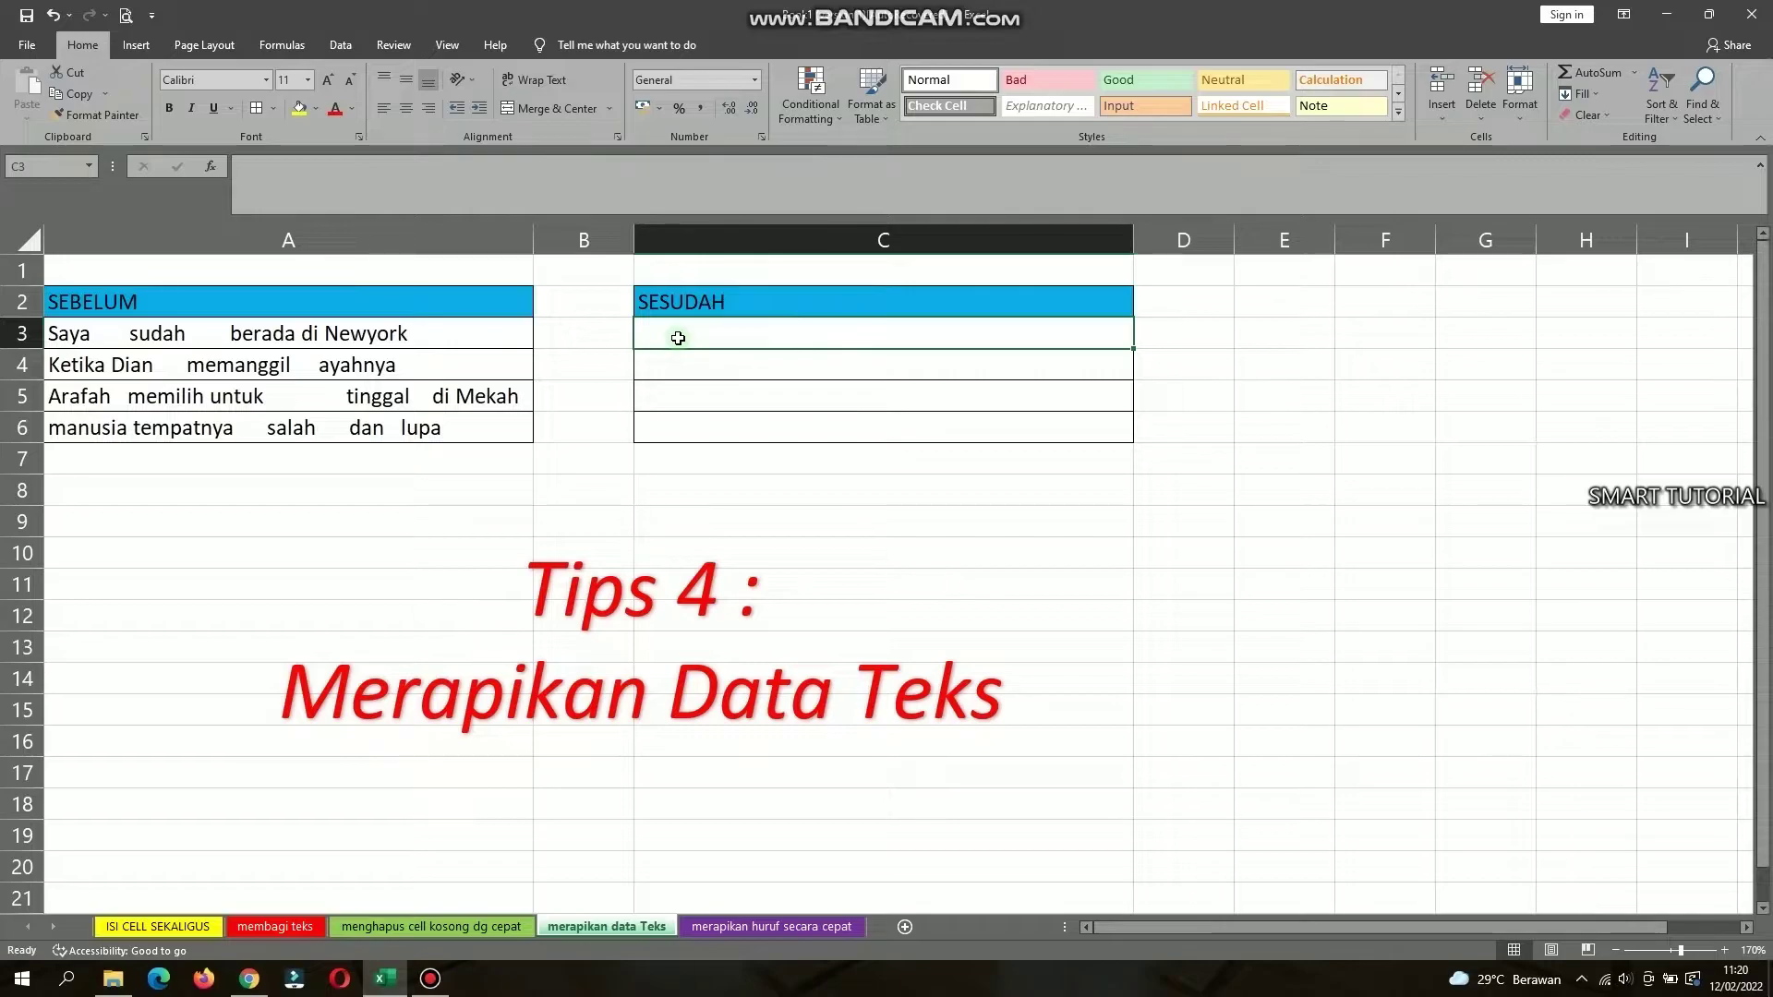
{"action": "type", "text": "="}
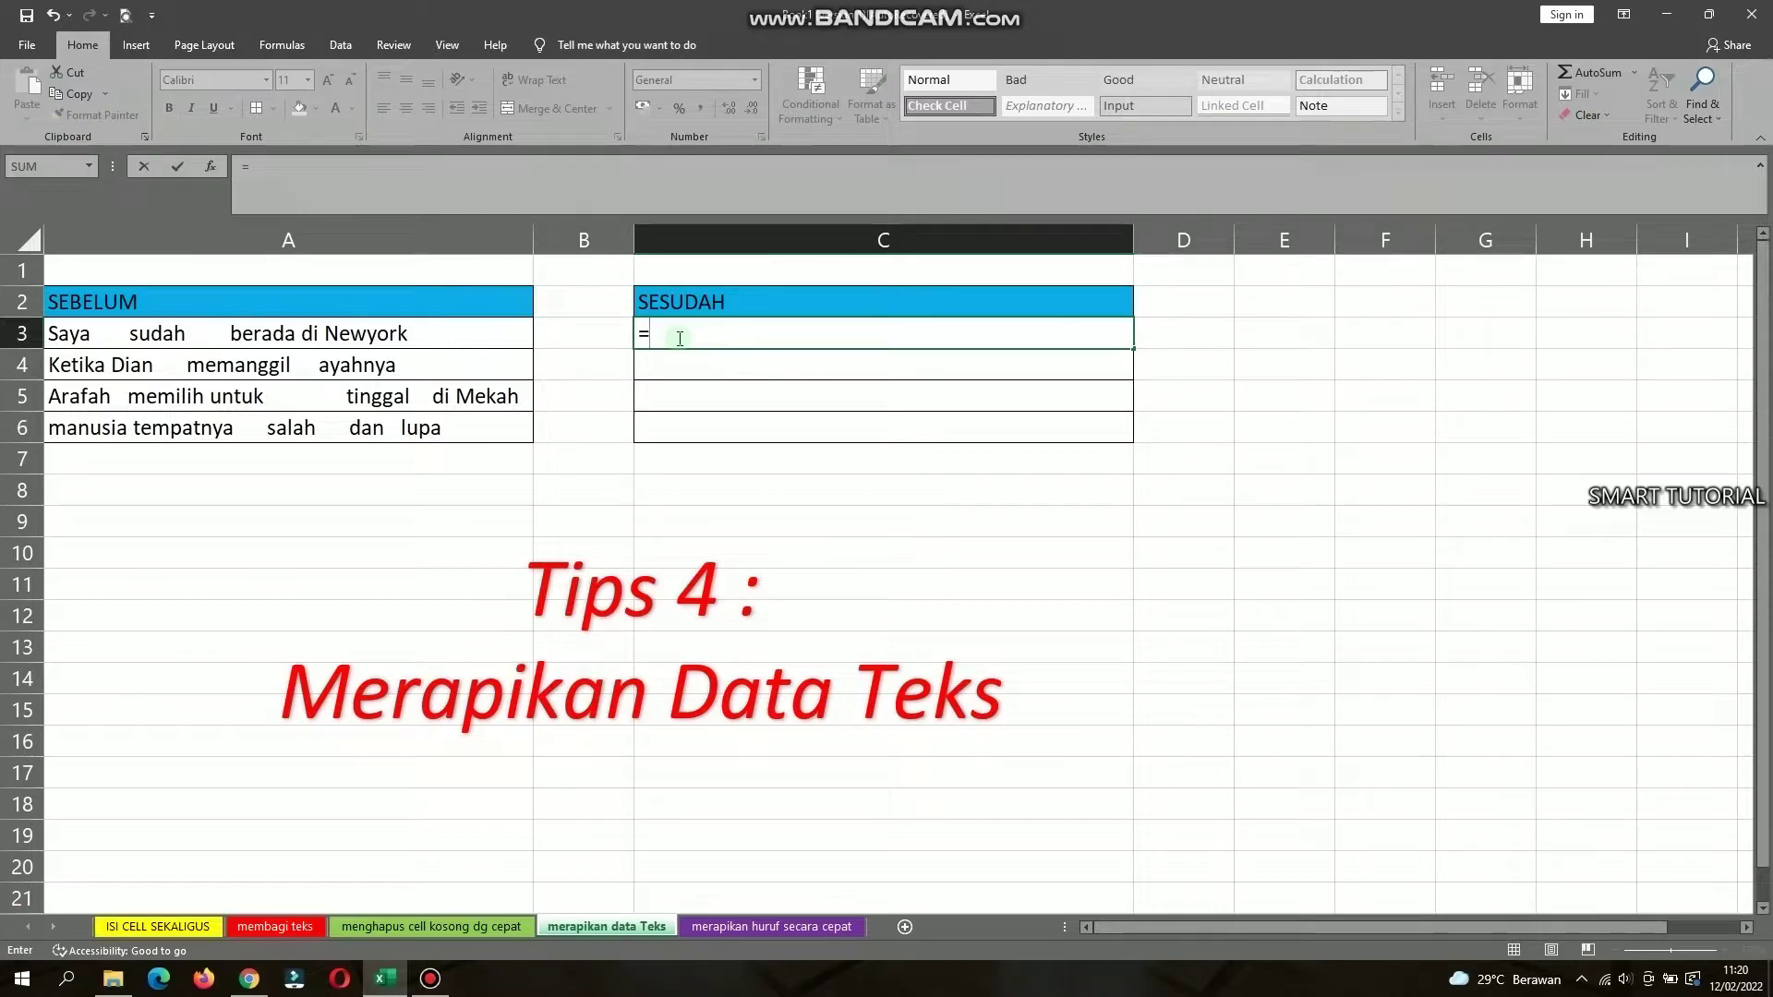
{"action": "type", "text": "TRIMS"}
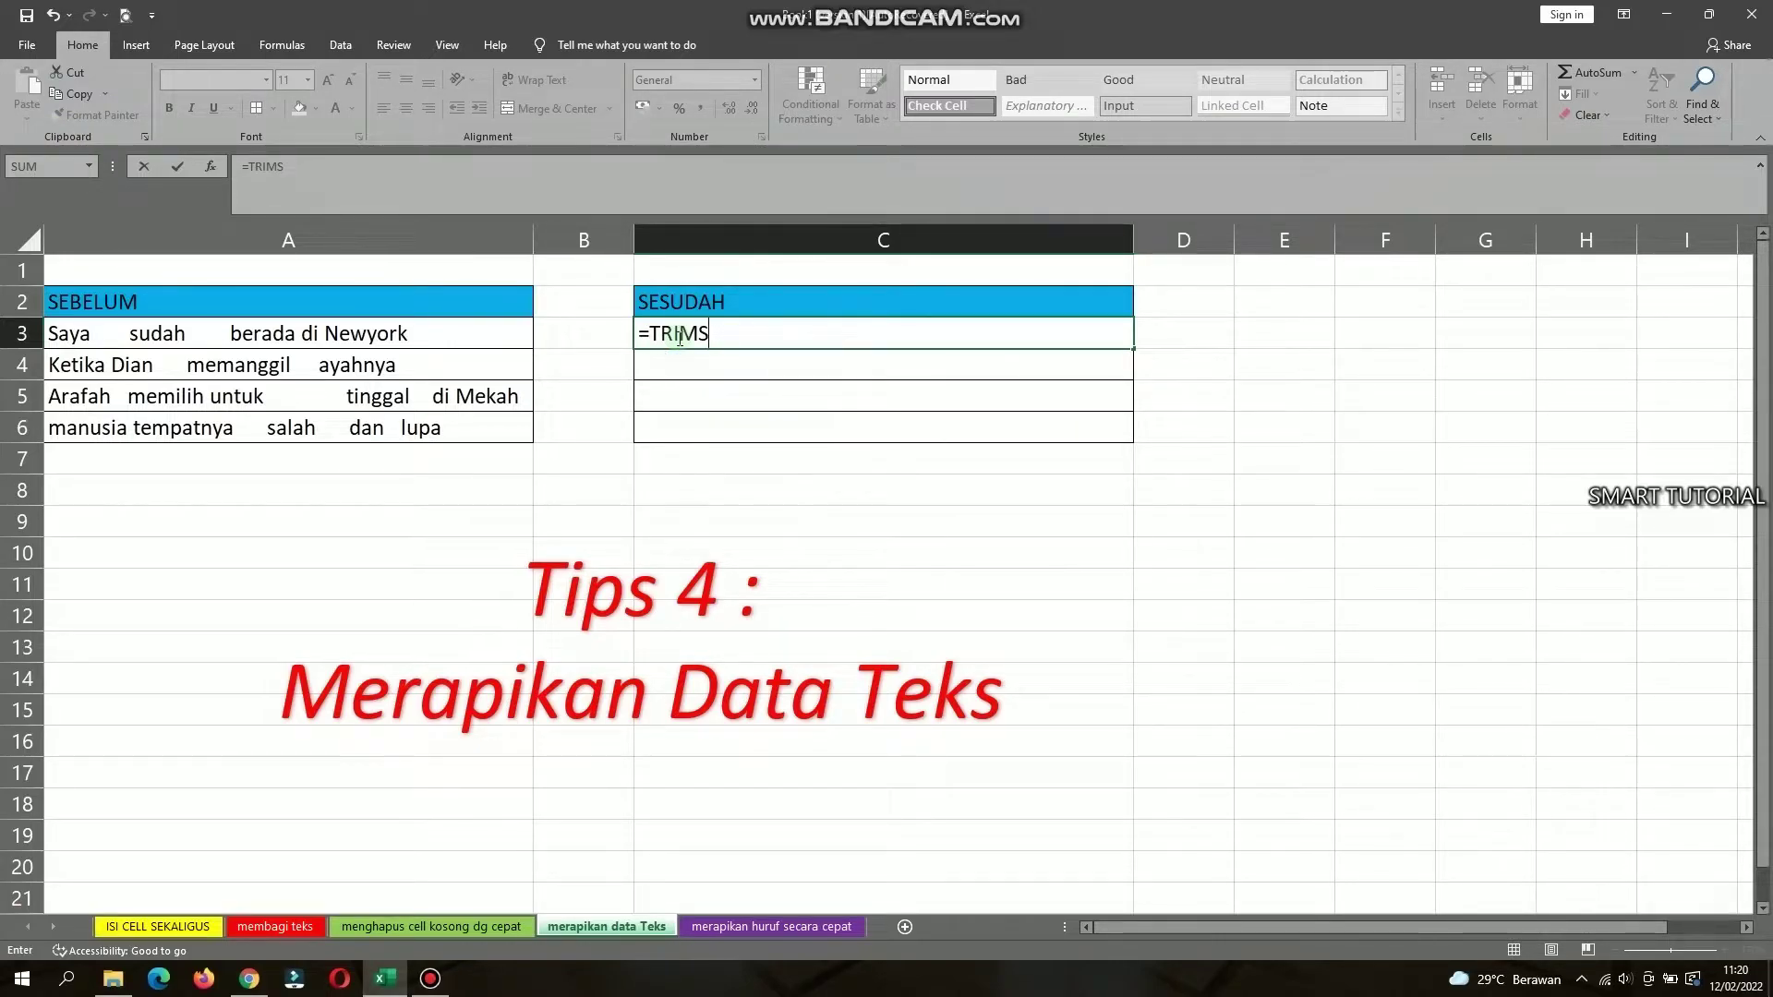
{"action": "key", "text": "BackSpace"}
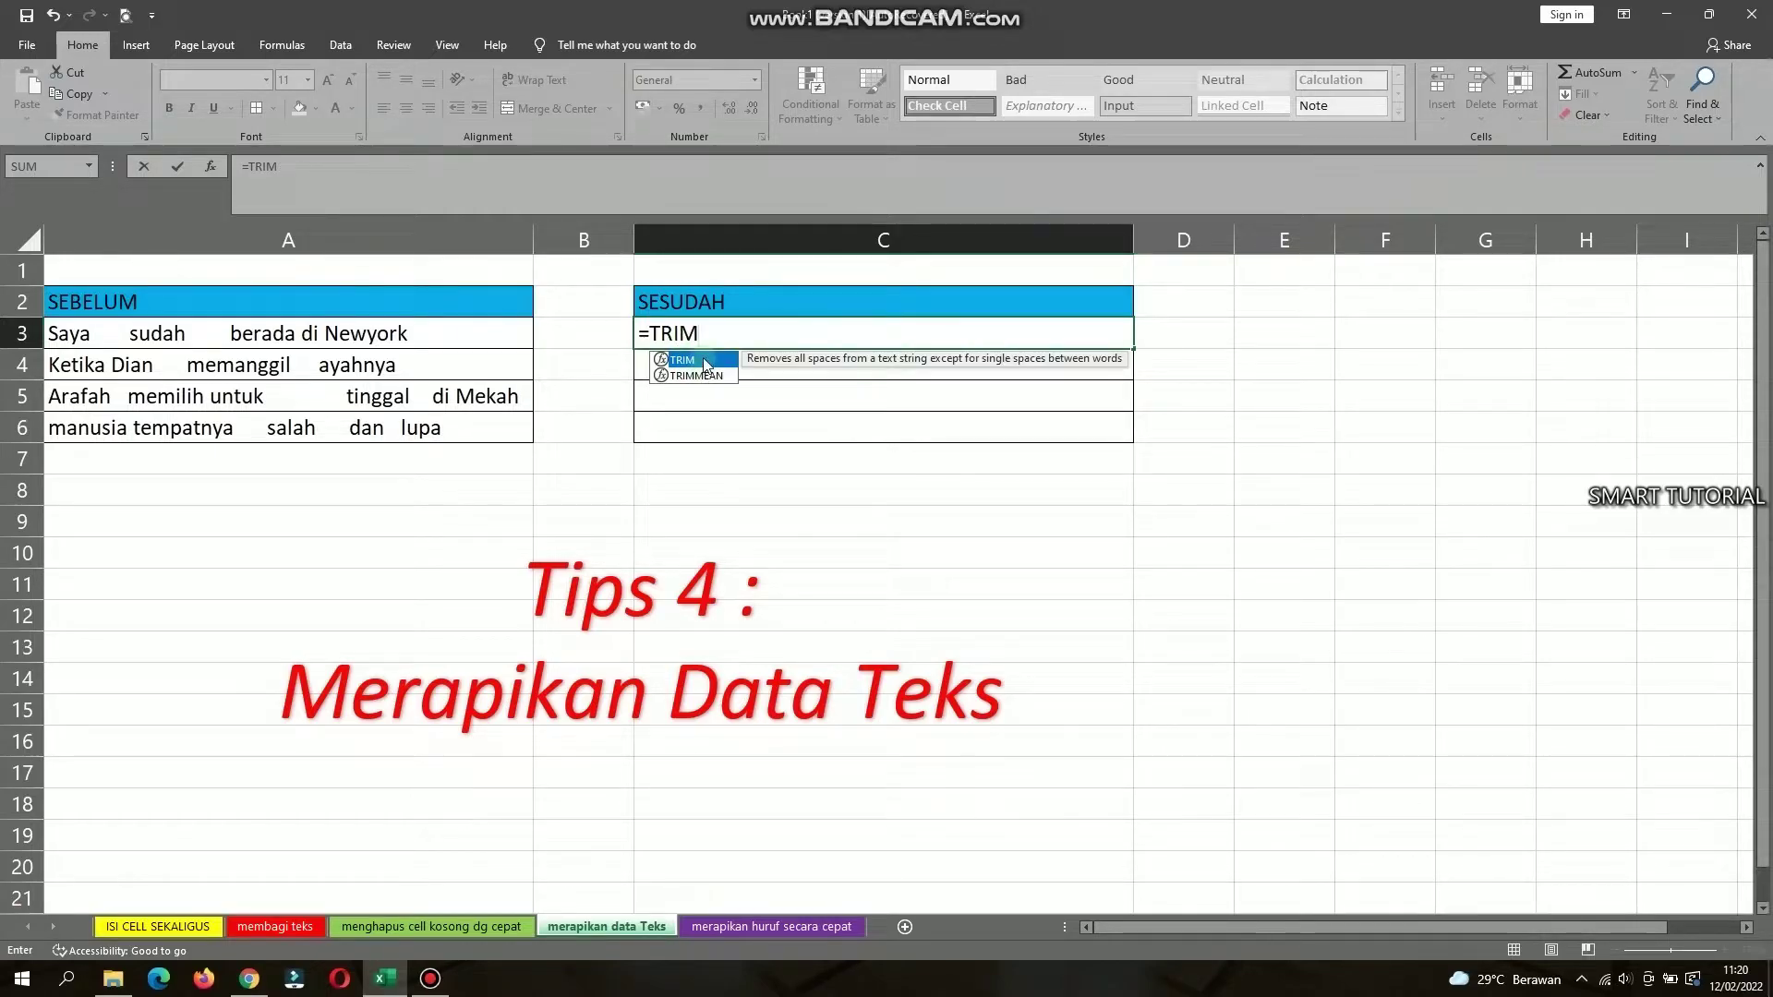
{"action": "double_click", "coordinate": [703, 361]}
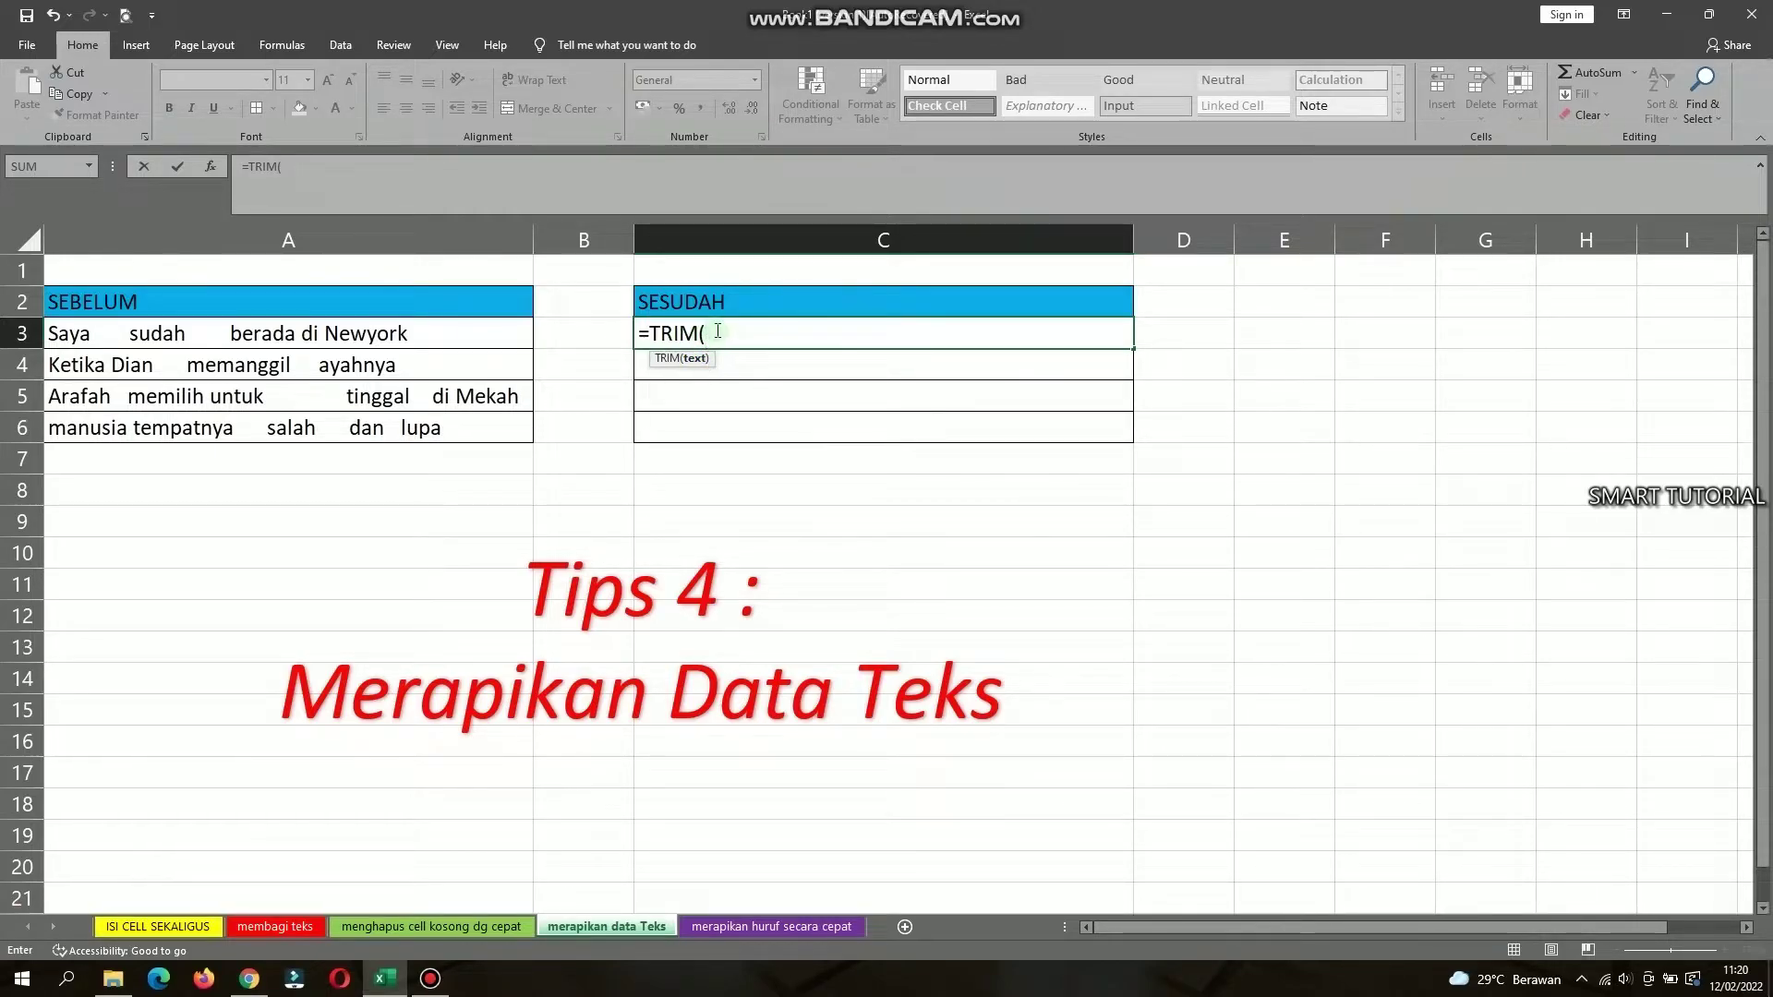
{"action": "left_click", "coordinate": [458, 333]}
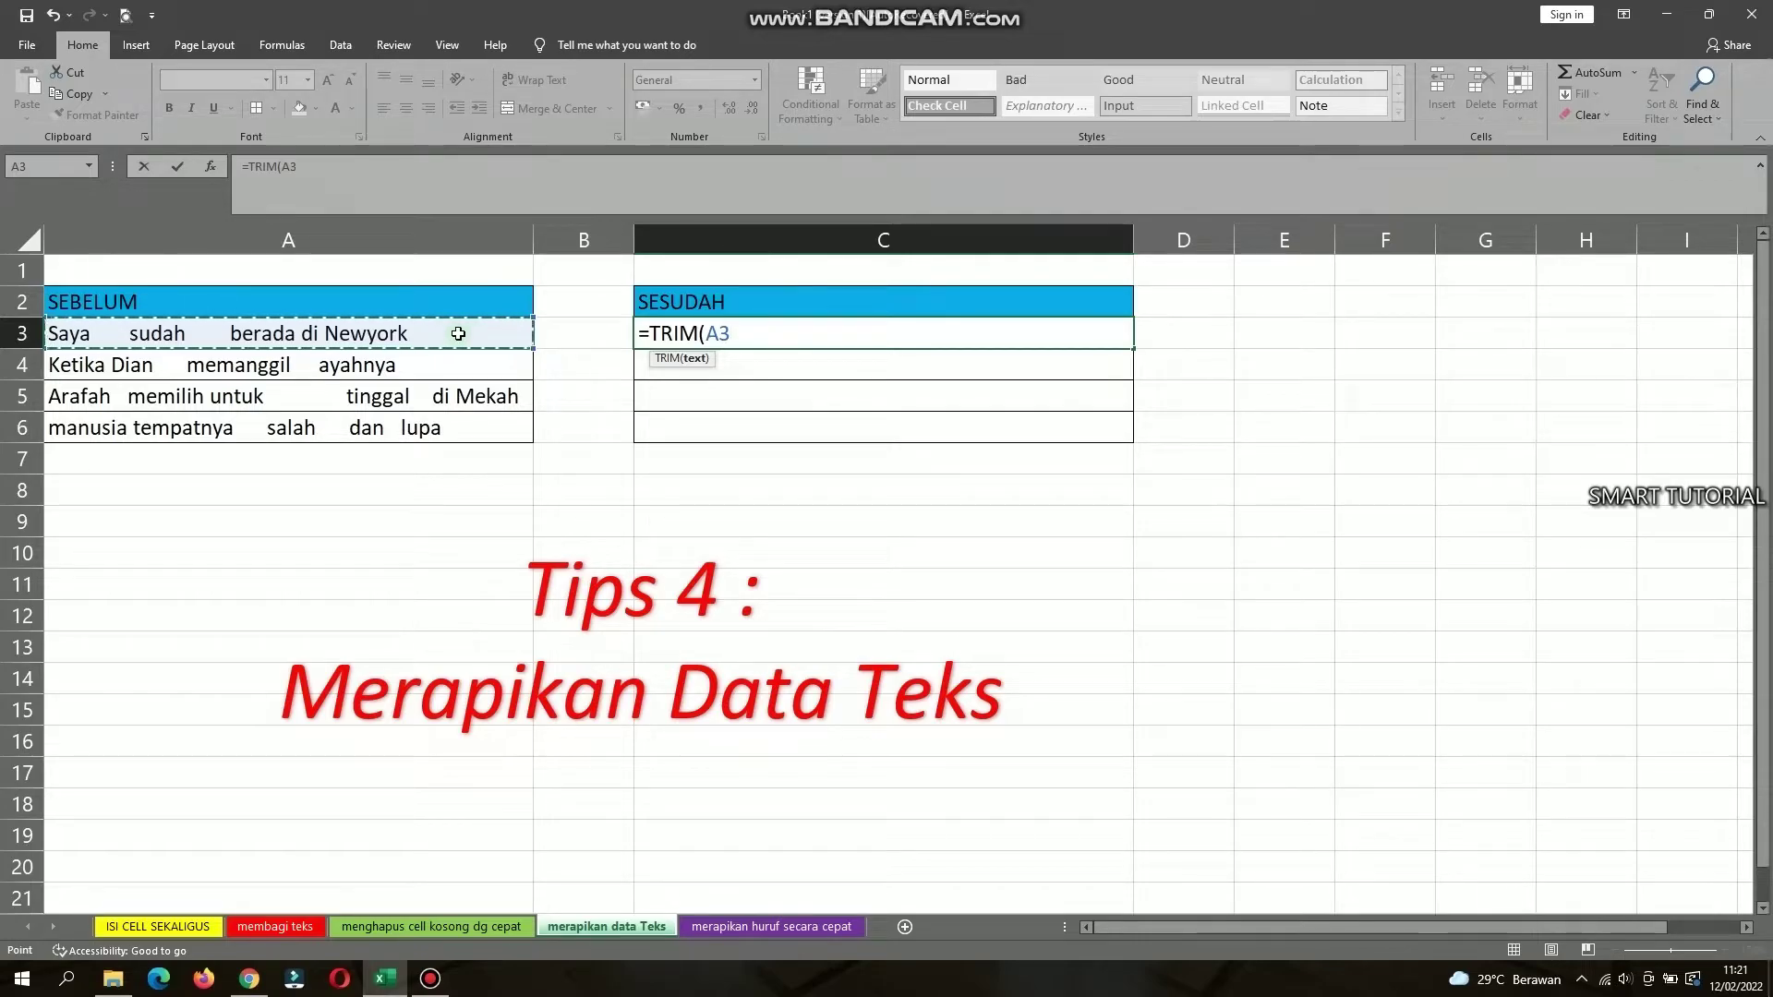
{"action": "type", "text": ")"}
{"action": "key", "text": "Return"}
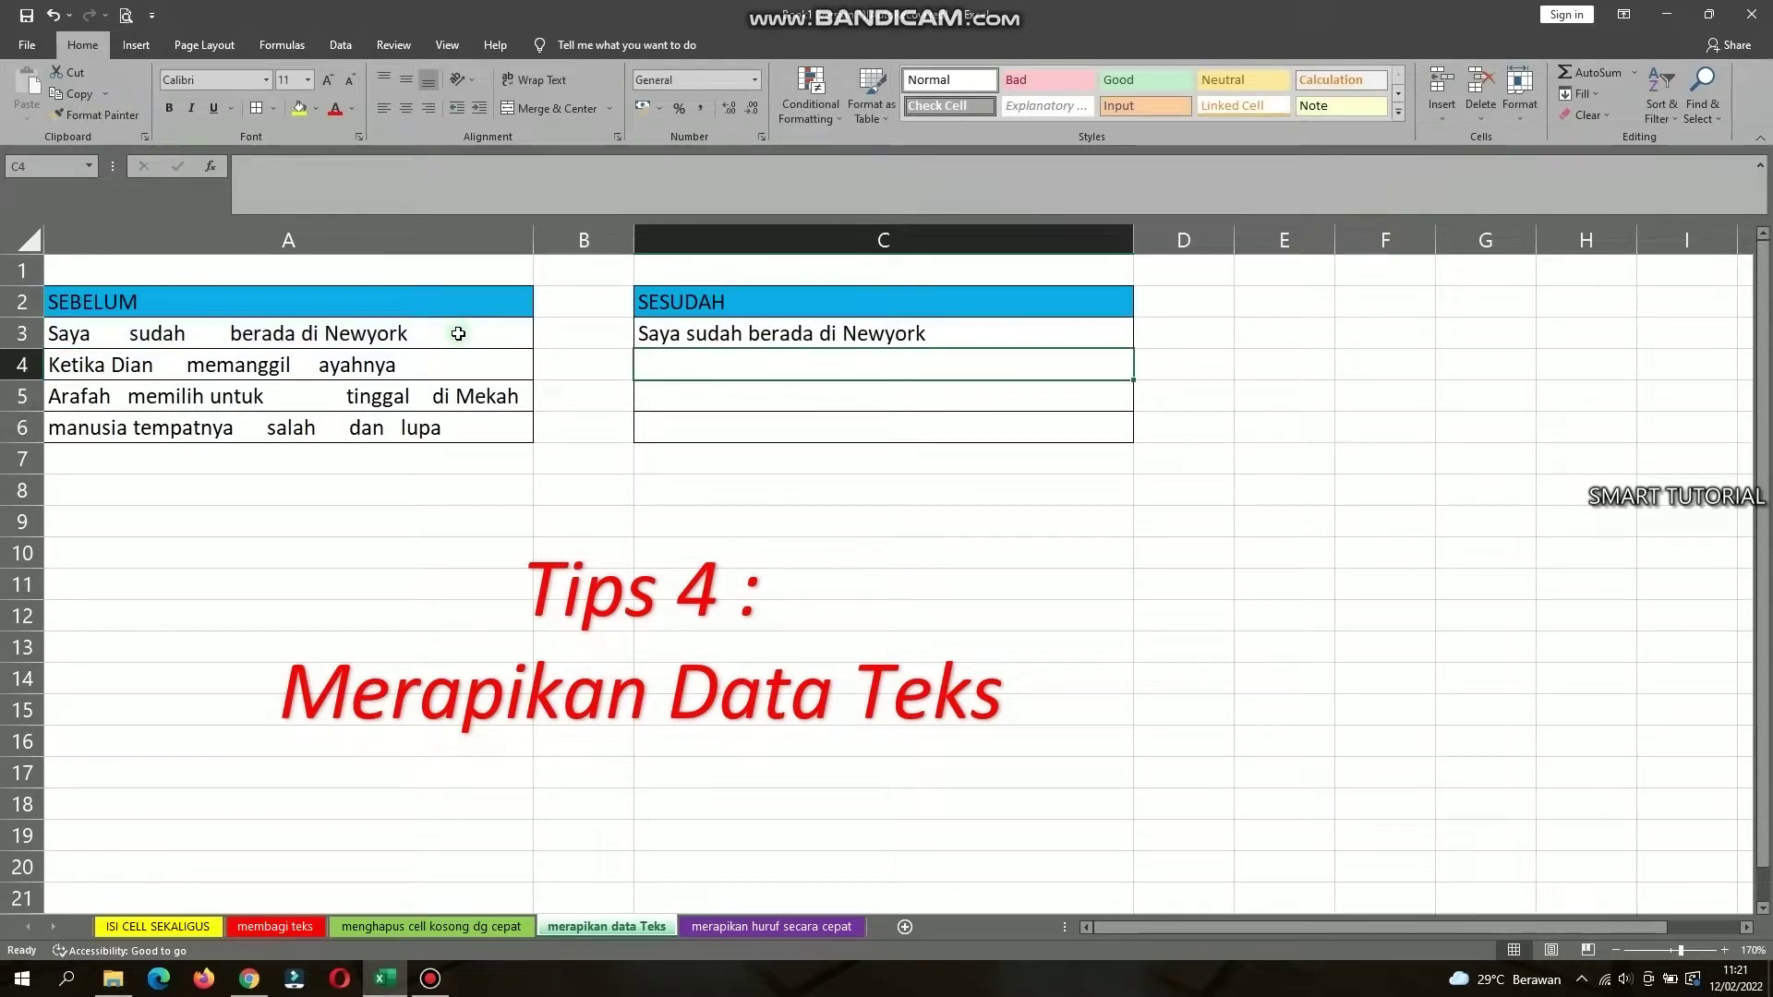
Compare C3 with the original sentence in A3 and fill the TRIM formula down through C6.
{"action": "left_click", "coordinate": [697, 338]}
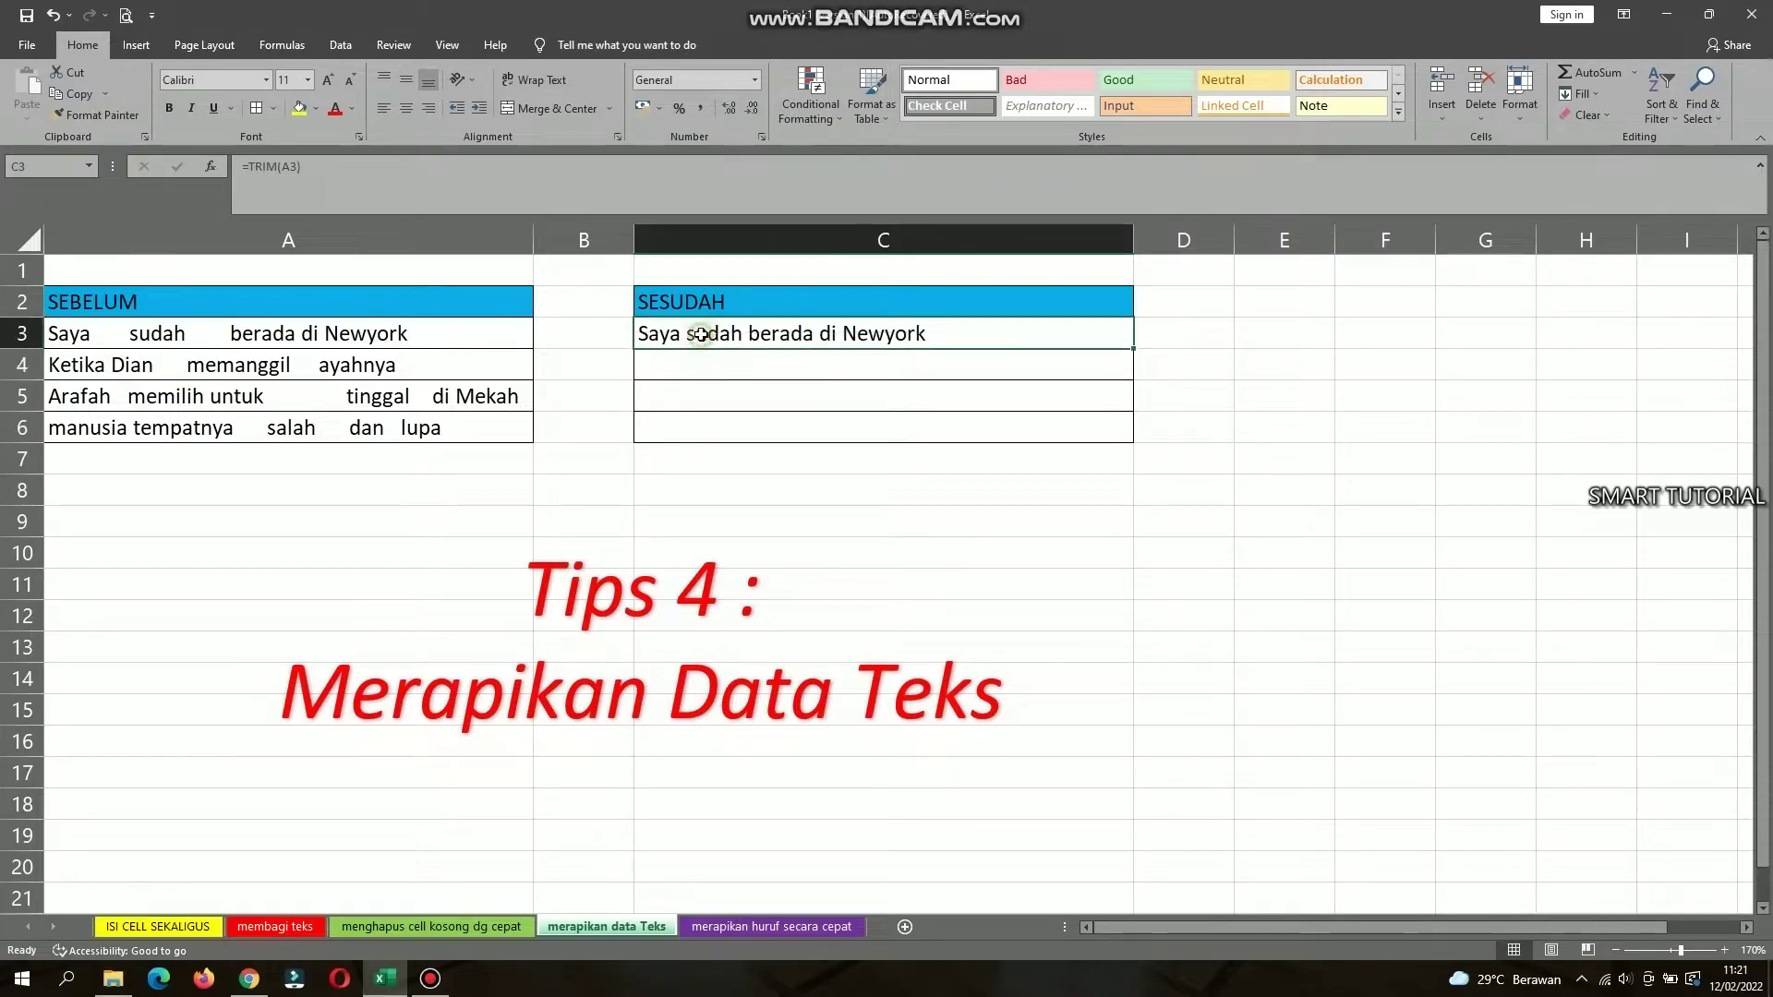
{"action": "left_click", "coordinate": [432, 335]}
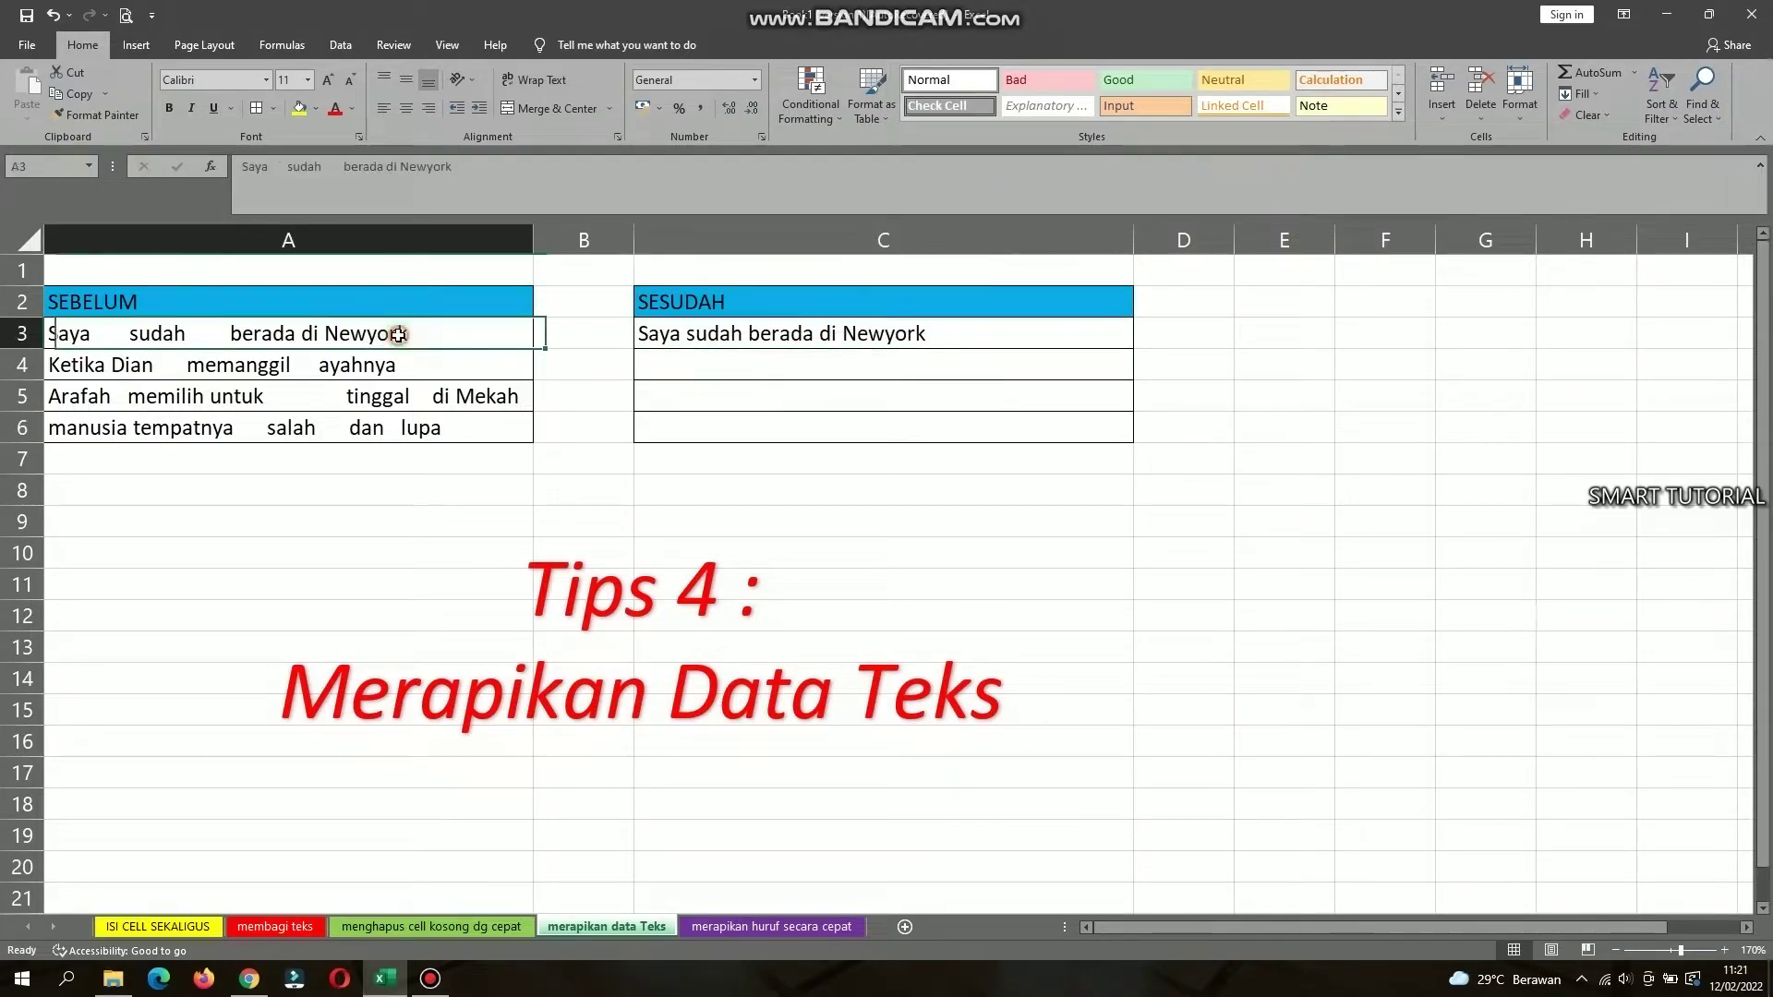
{"action": "left_click", "coordinate": [846, 341]}
{"action": "left_click", "coordinate": [417, 338]}
{"action": "left_click", "coordinate": [749, 338]}
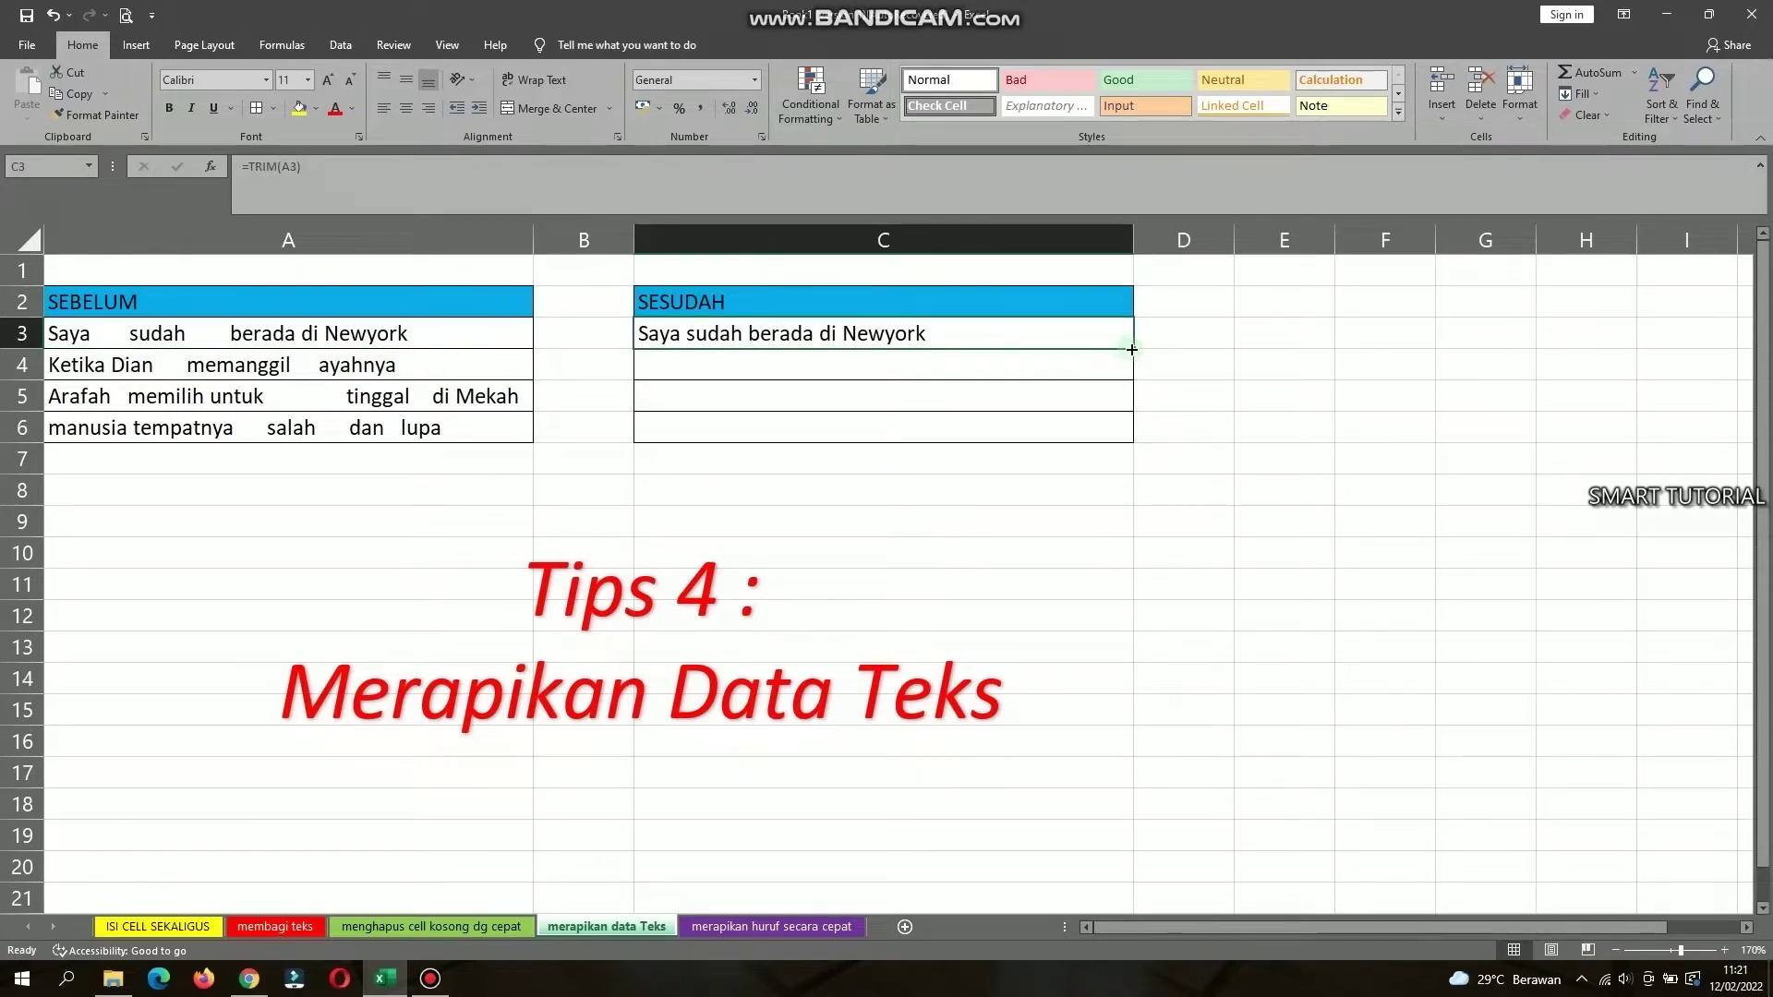
{"action": "left_click_drag", "start_coordinate": [1131, 349], "coordinate": [1130, 435]}
Compare the SEBELUM sentences in column A with the trimmed SESUDAH sentences in C3:C6.
{"action": "left_click", "coordinate": [438, 386]}
{"action": "left_click_drag", "start_coordinate": [437, 384], "coordinate": [438, 386]}
{"action": "left_click", "coordinate": [404, 368]}
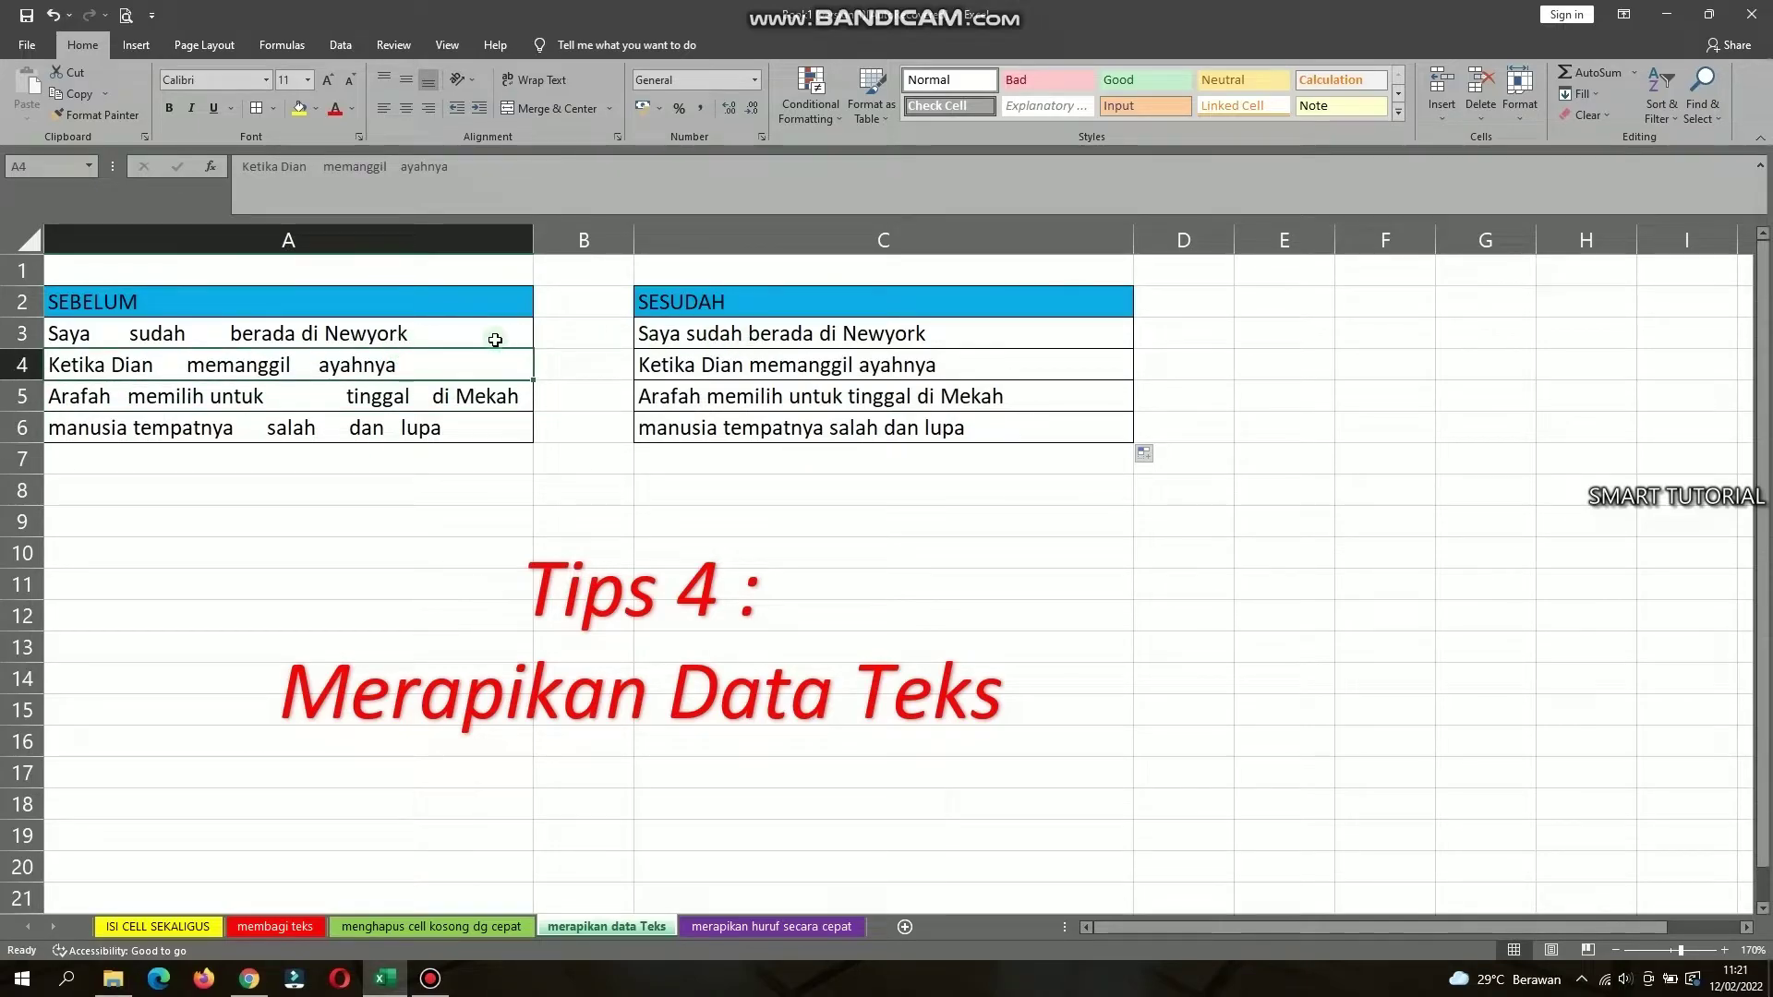
{"action": "left_click", "coordinate": [455, 336]}
{"action": "left_click", "coordinate": [805, 336]}
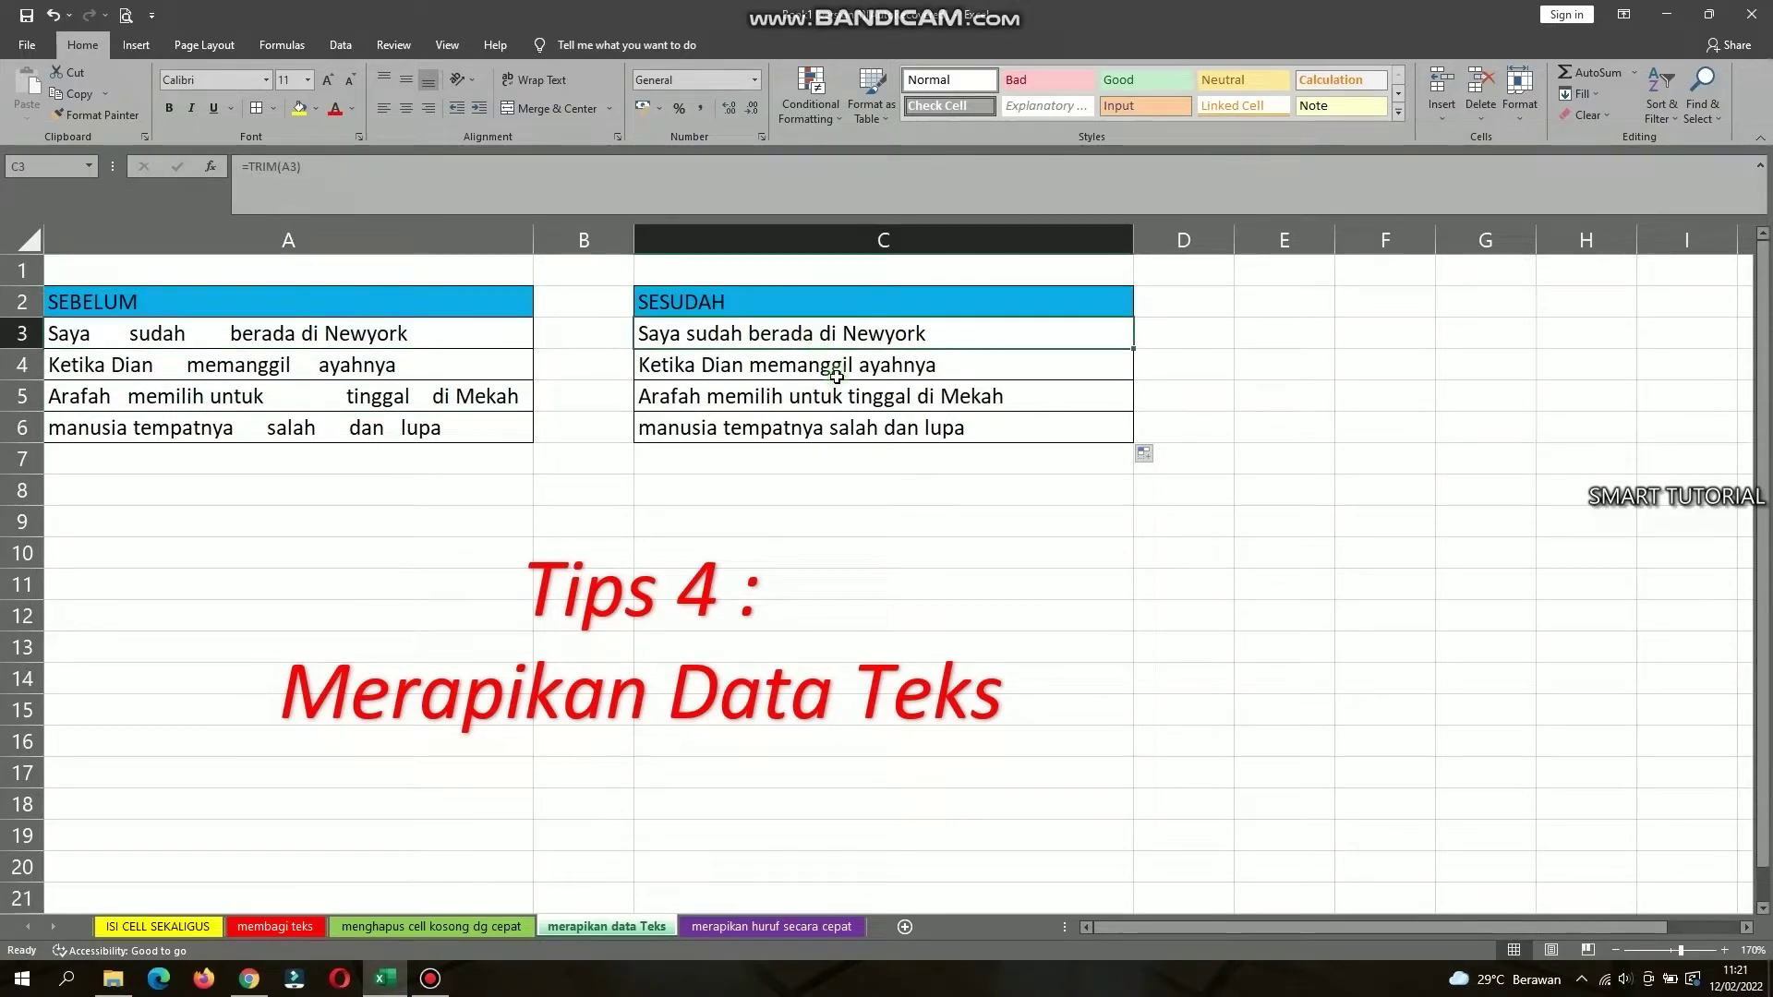
{"action": "left_click", "coordinate": [837, 373]}
{"action": "left_click", "coordinate": [840, 397]}
{"action": "left_click", "coordinate": [847, 428]}
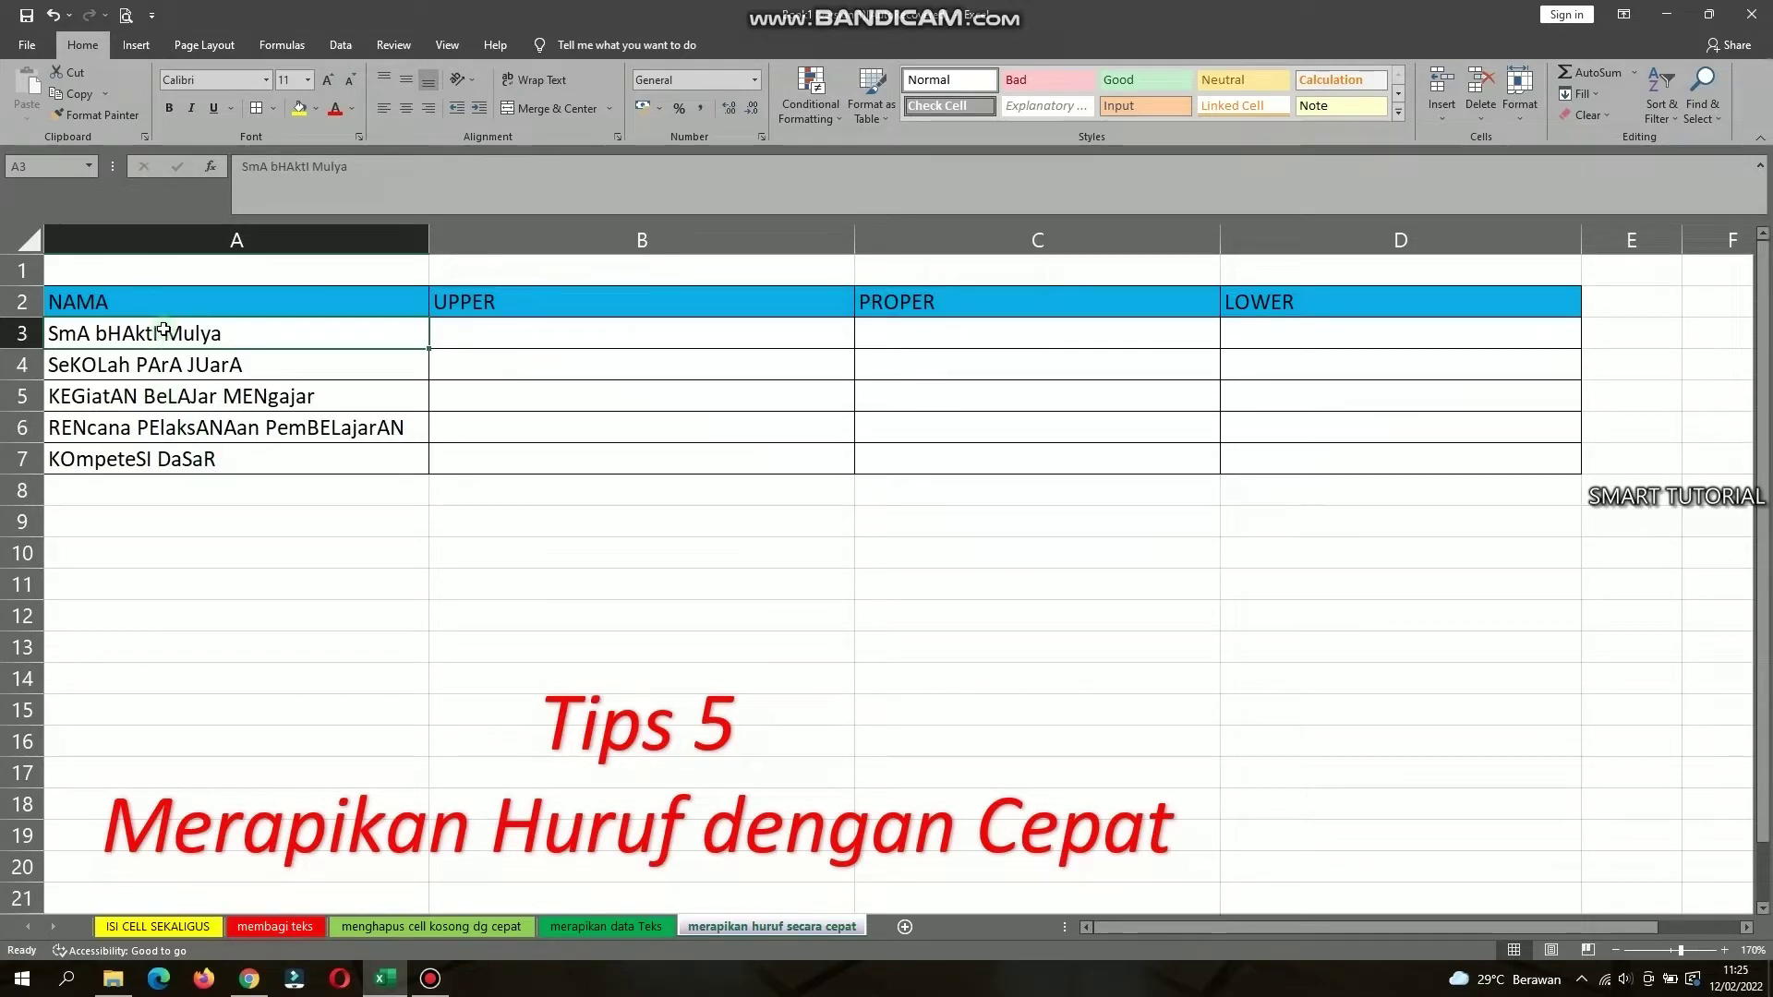
Examine the mixed-case NAMA entries in A3:A7 and the empty UPPER, PROPER and LOWER columns beside them.
{"action": "left_click_drag", "start_coordinate": [246, 335], "coordinate": [253, 450]}
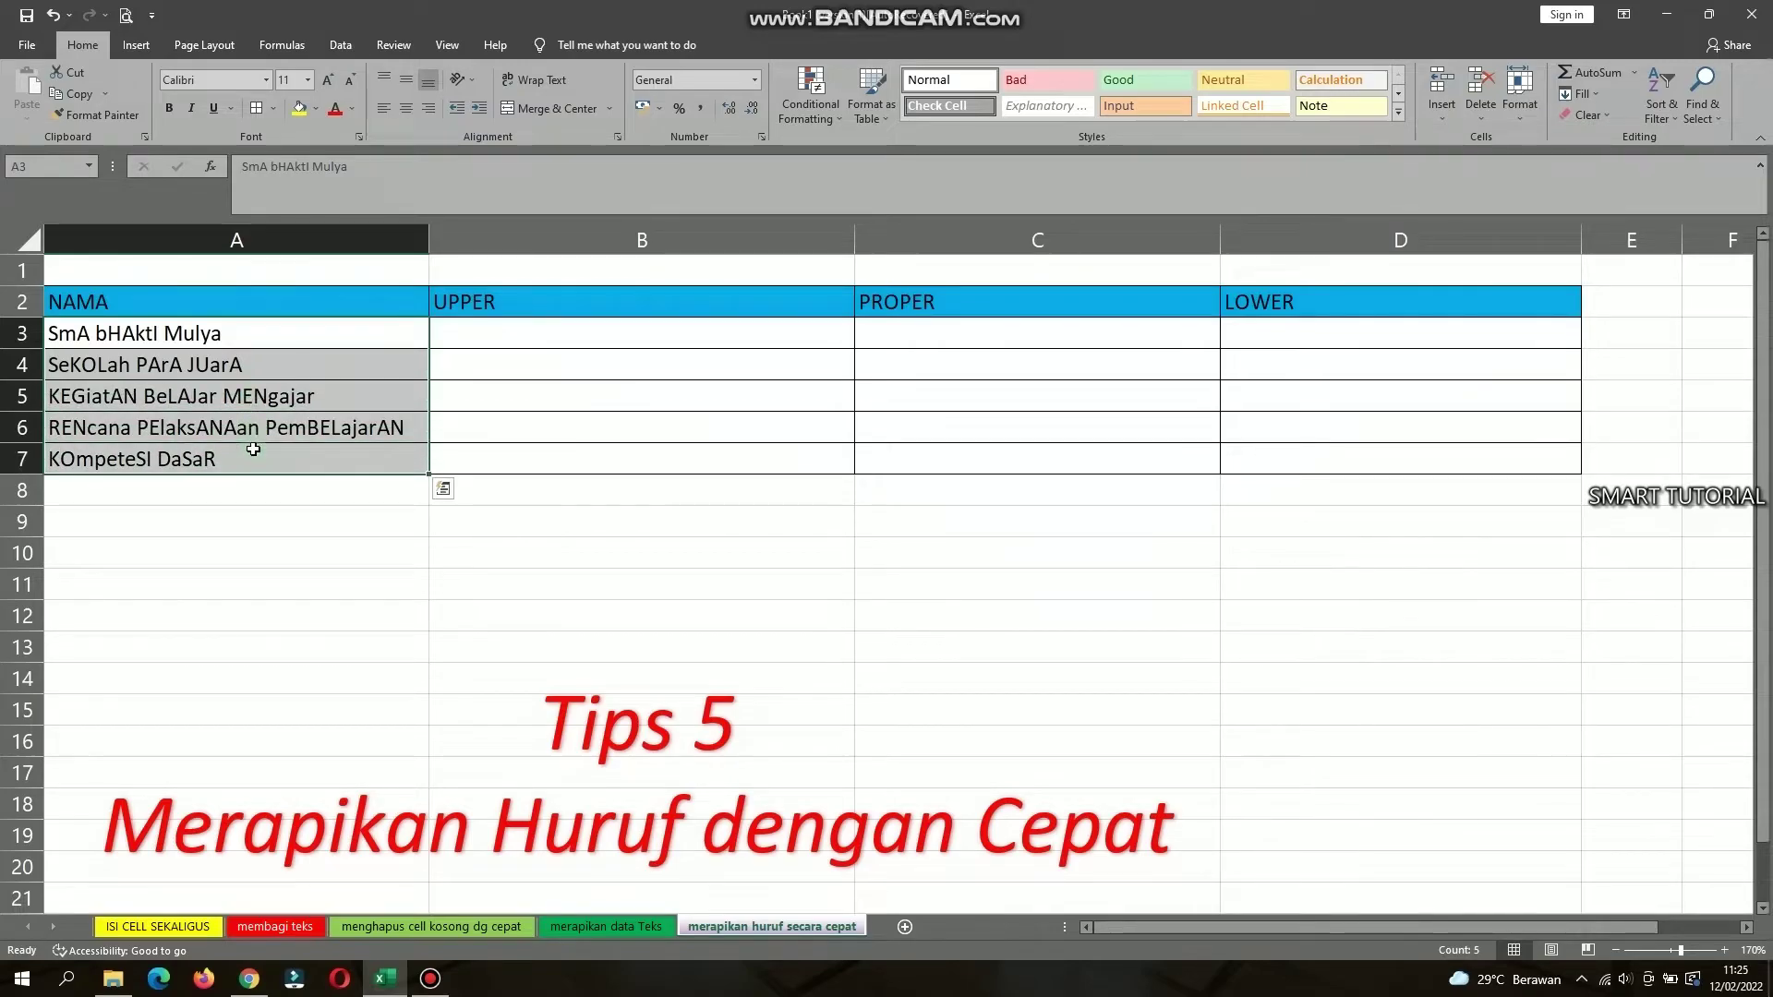
{"action": "left_click", "coordinate": [246, 334]}
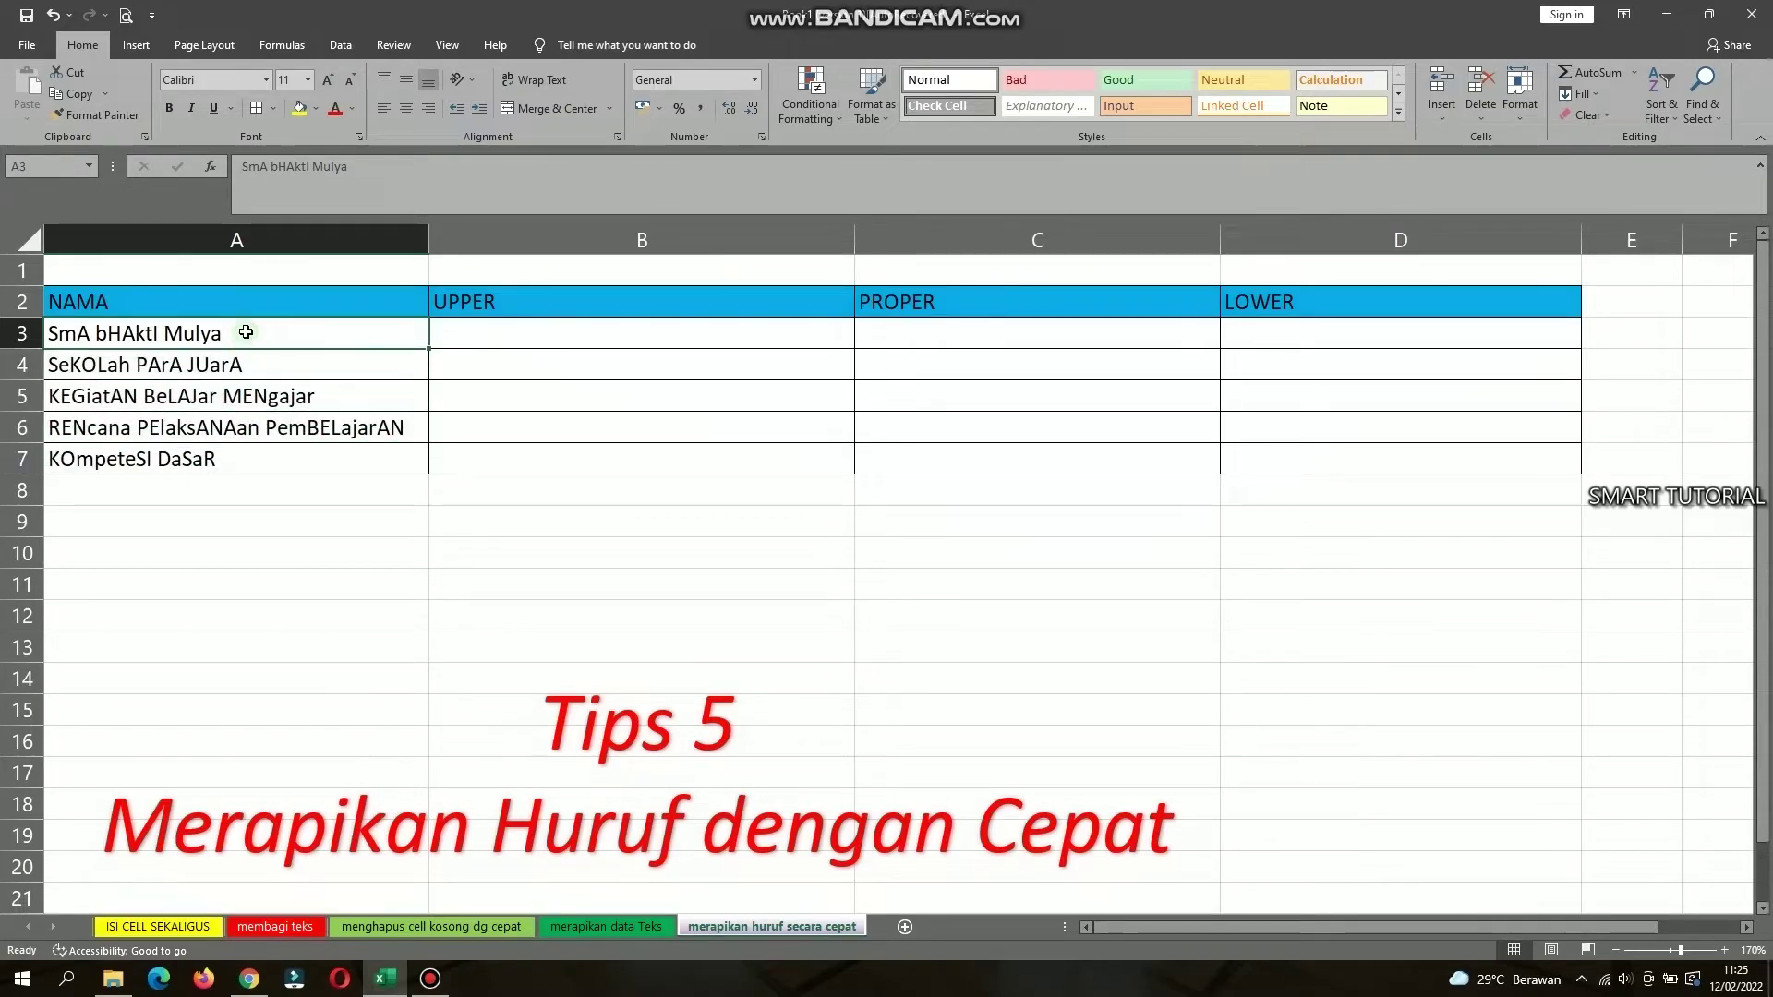
{"action": "left_click", "coordinate": [247, 363]}
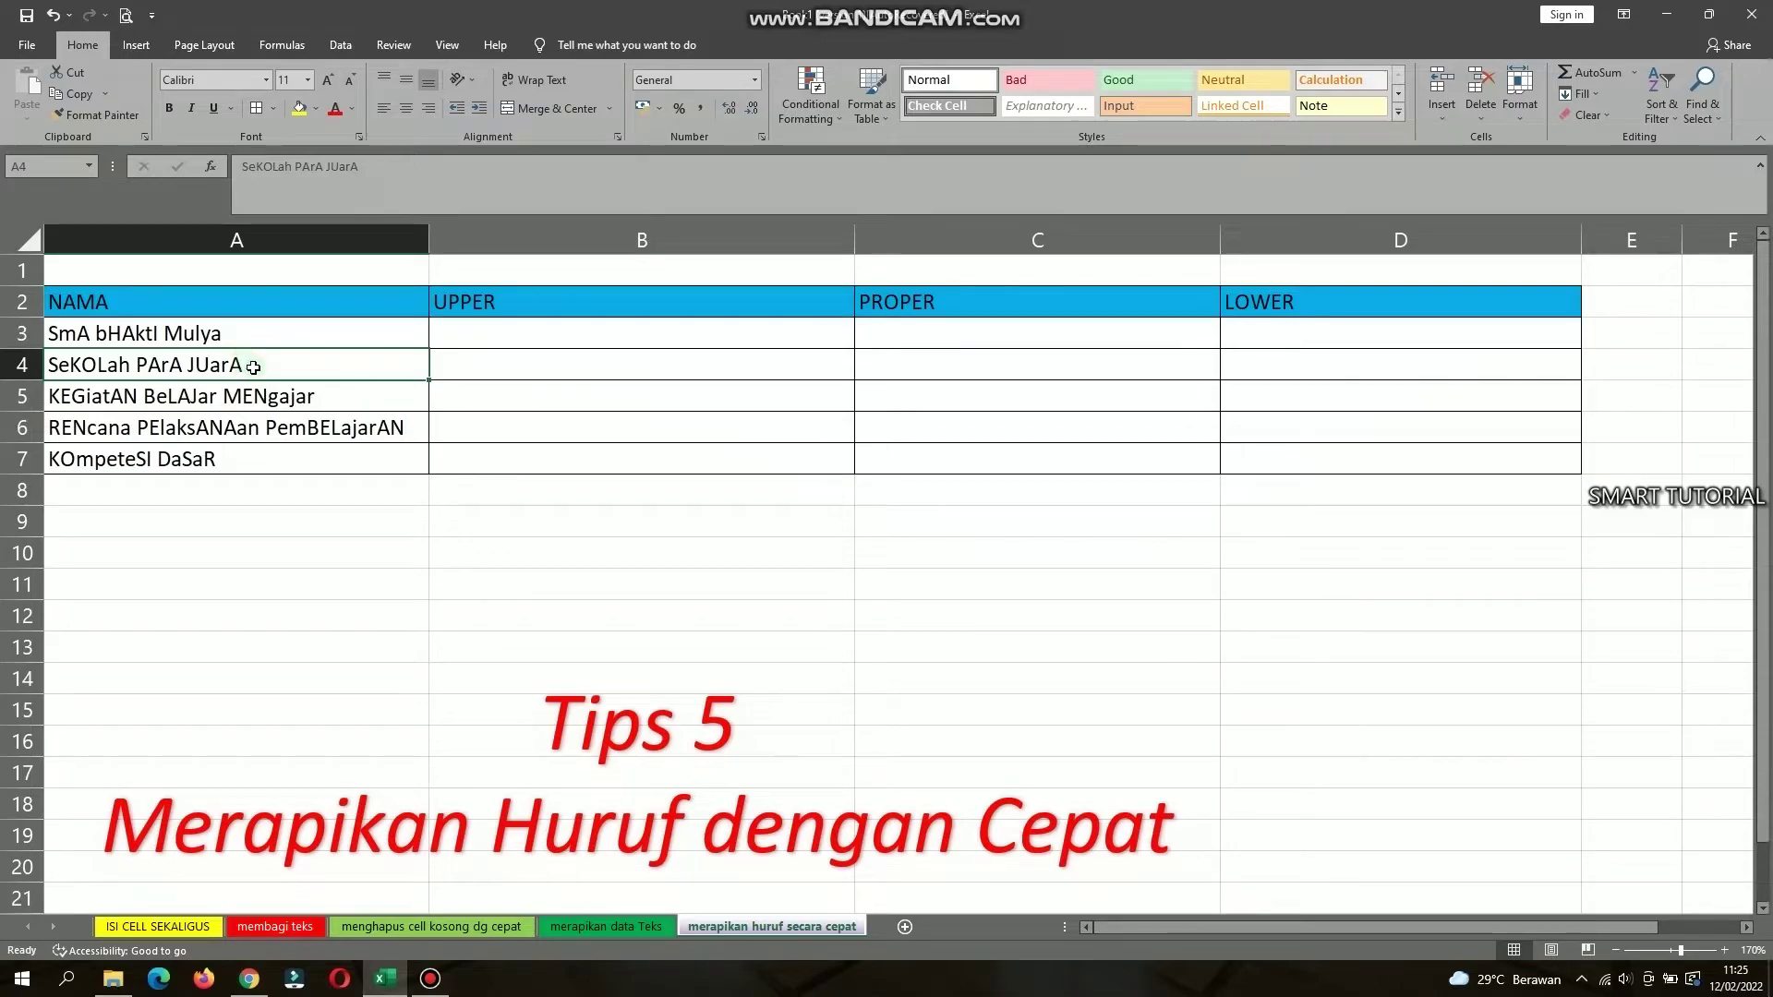
{"action": "left_click", "coordinate": [272, 395]}
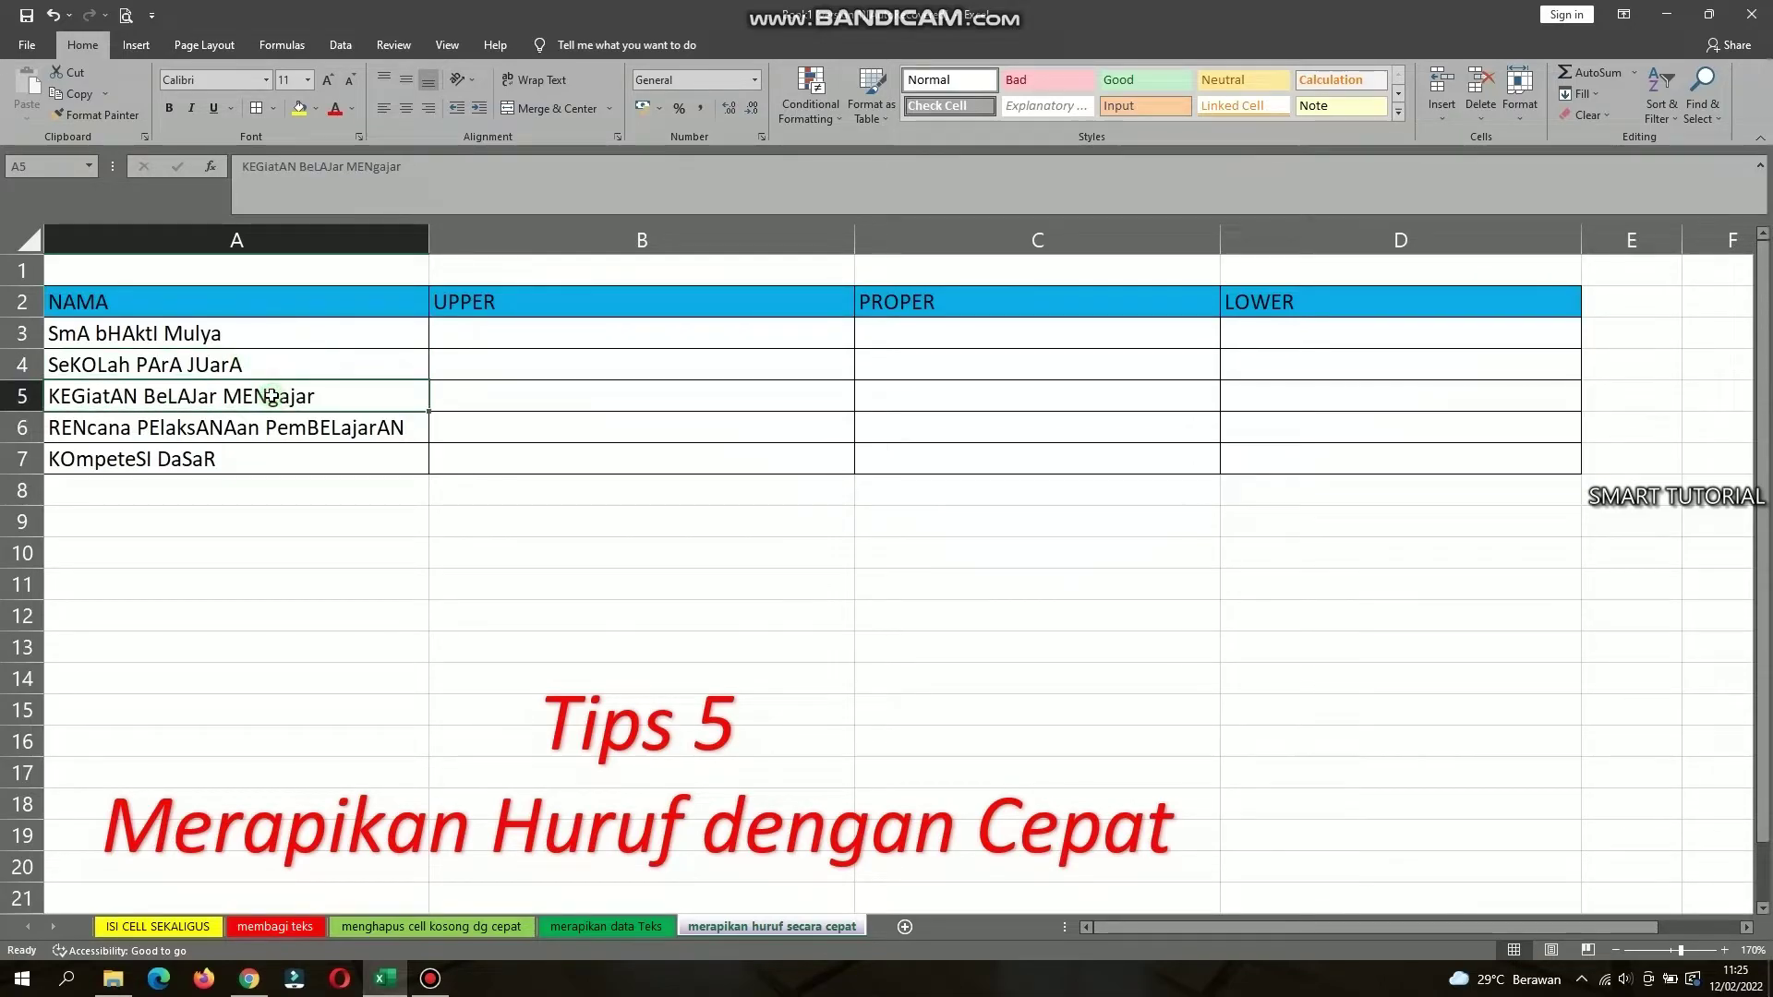
{"action": "left_click", "coordinate": [279, 432]}
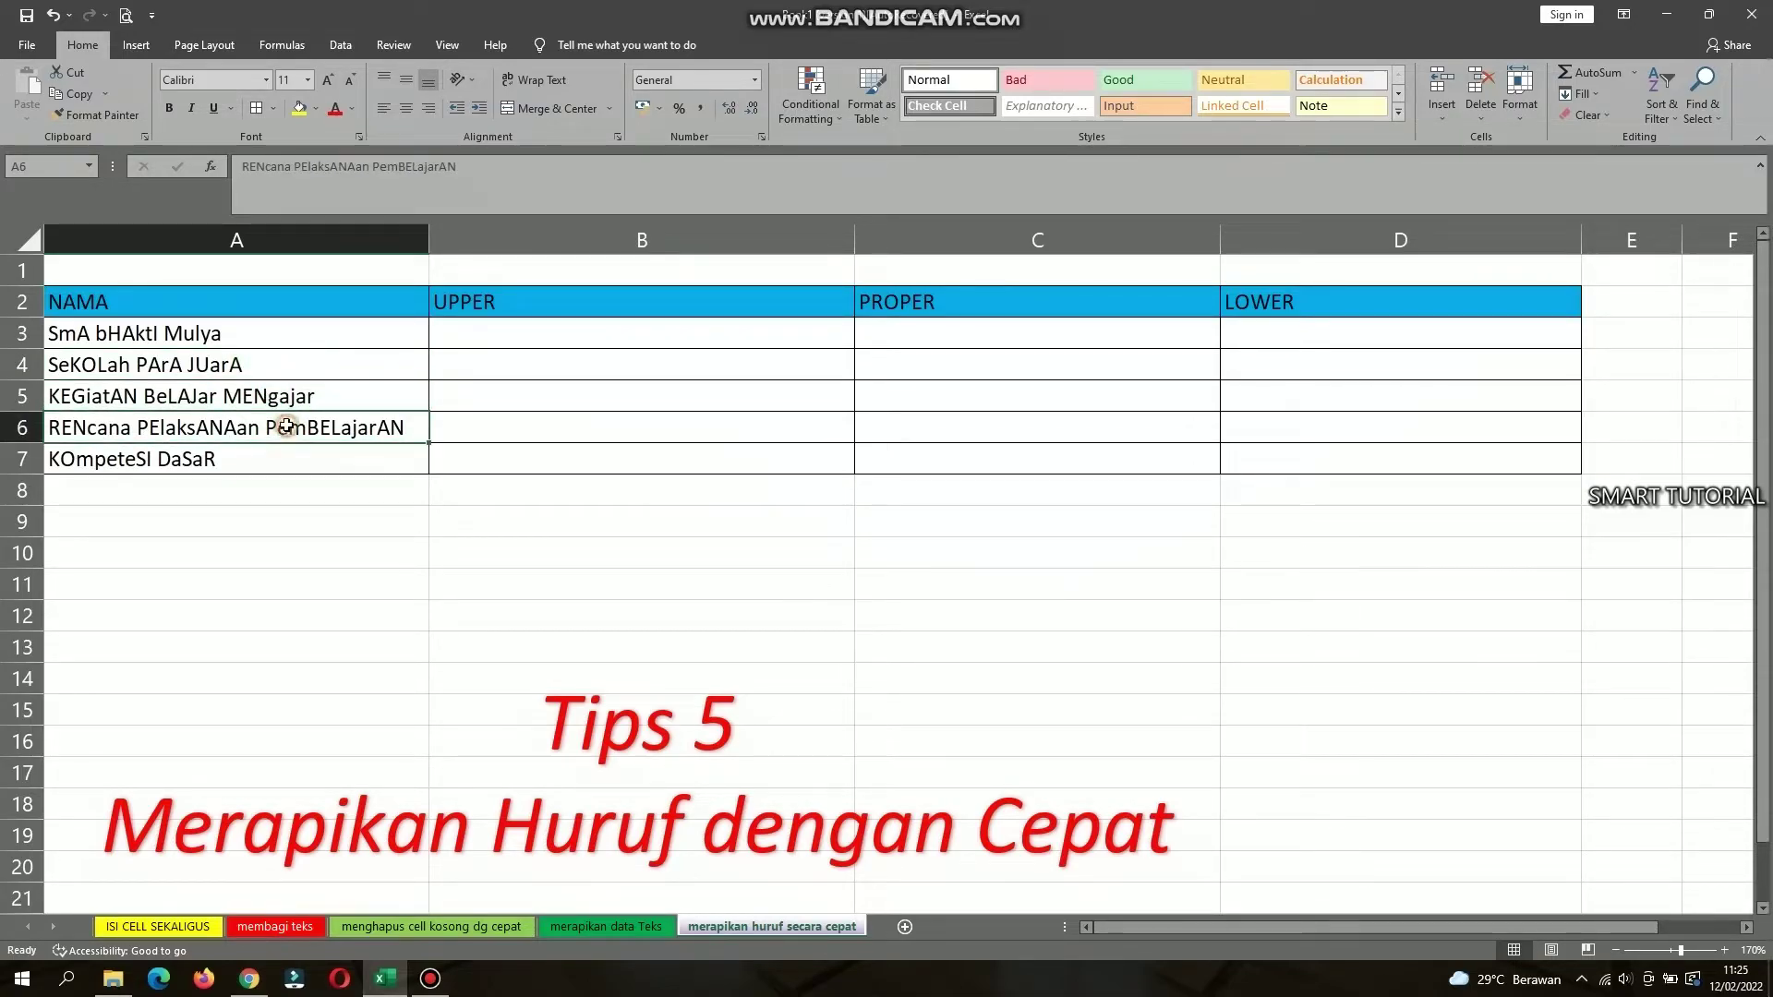
{"action": "left_click", "coordinate": [286, 452]}
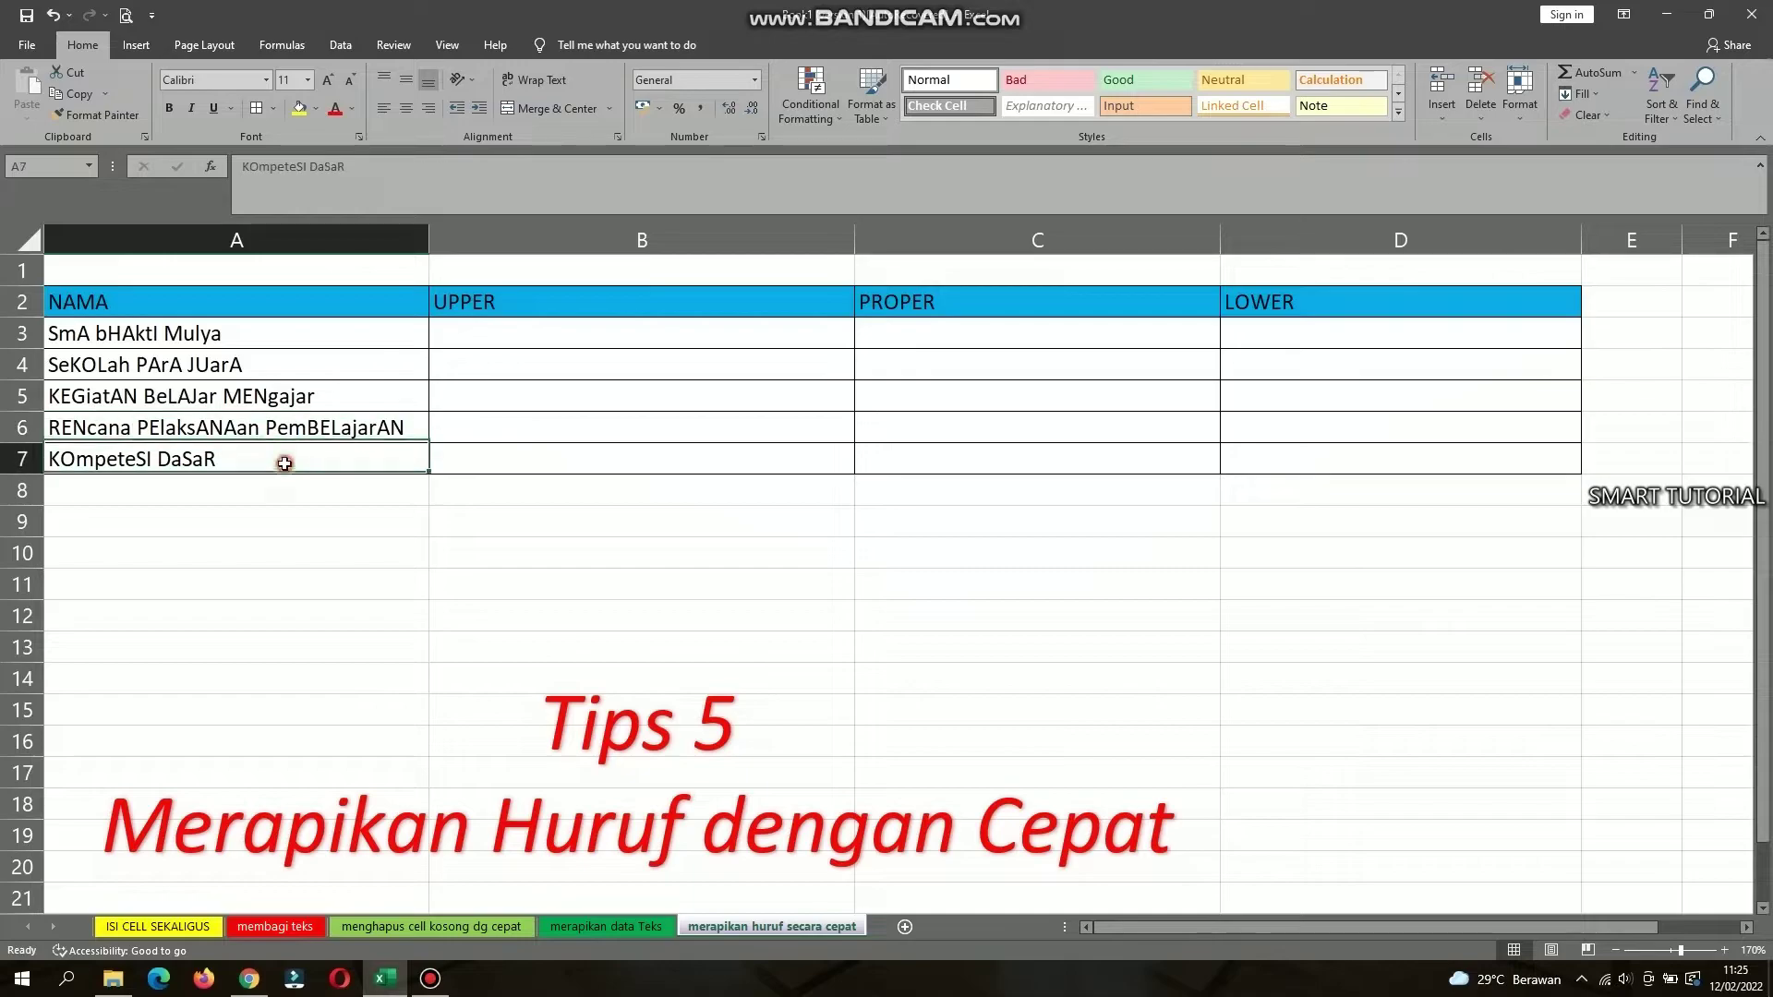
{"action": "left_click", "coordinate": [464, 336]}
{"action": "left_click_drag", "start_coordinate": [607, 336], "coordinate": [1259, 387]}
{"action": "left_click", "coordinate": [478, 368]}
{"action": "left_click_drag", "start_coordinate": [178, 333], "coordinate": [197, 459]}
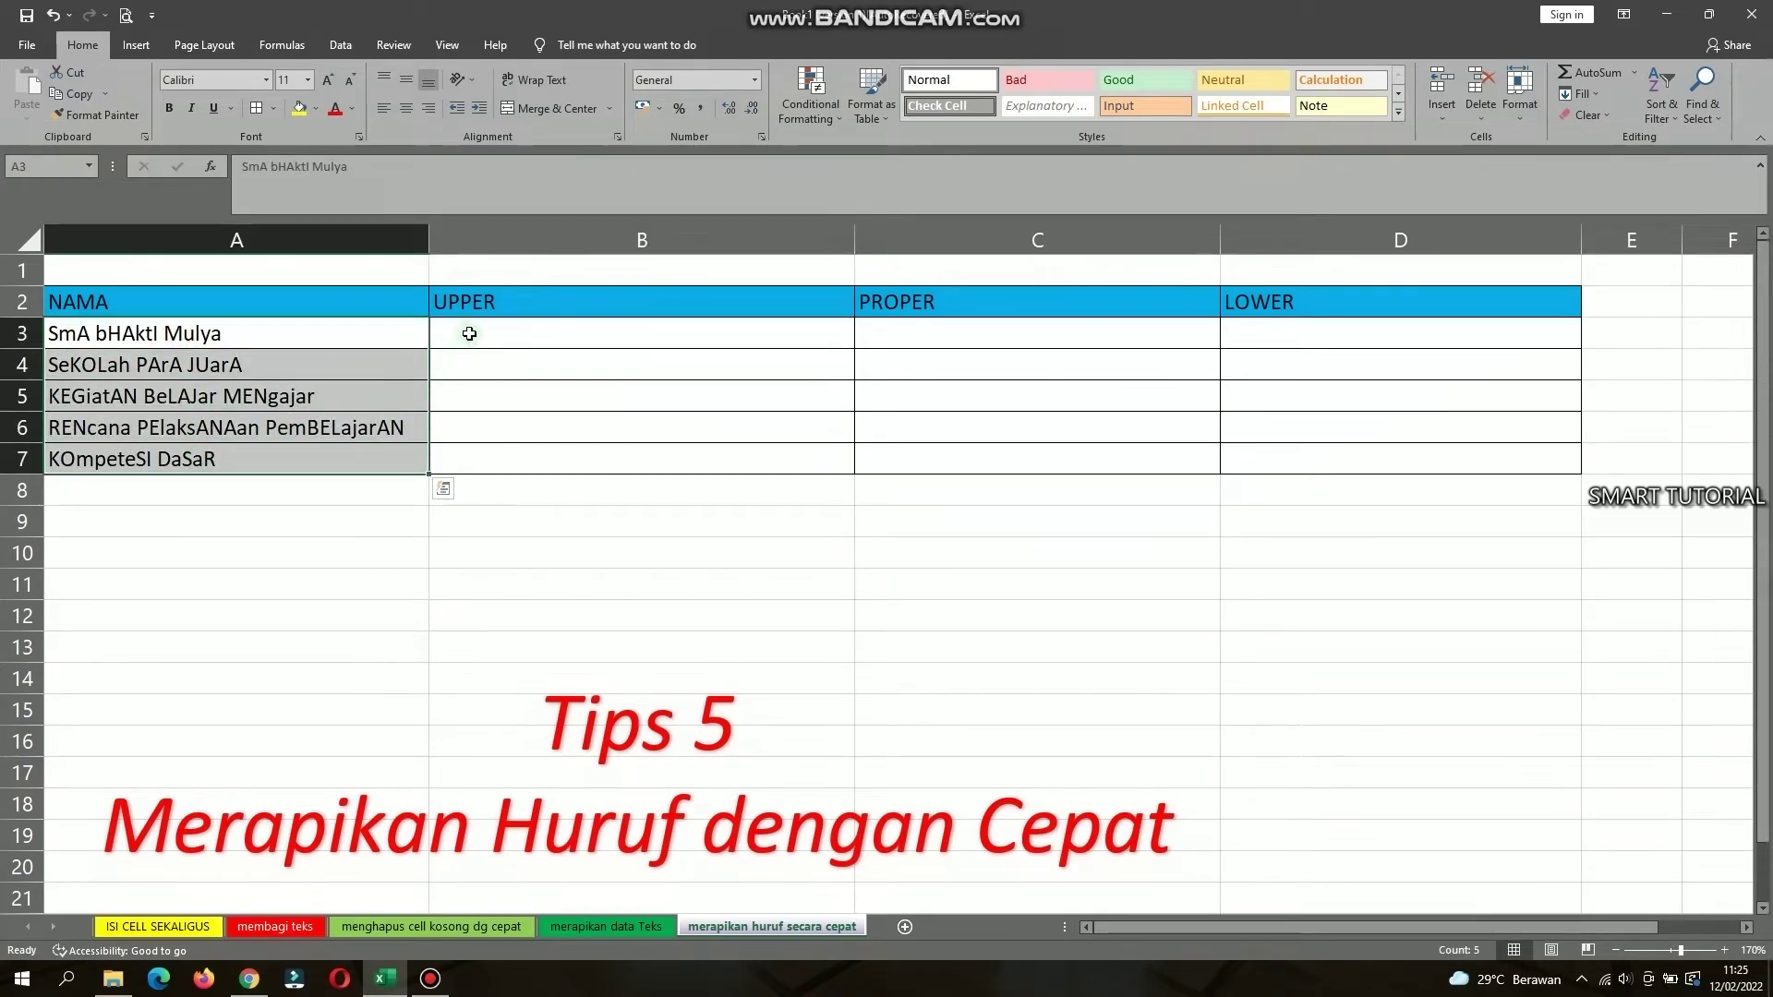
{"action": "left_click_drag", "start_coordinate": [467, 333], "coordinate": [490, 451]}
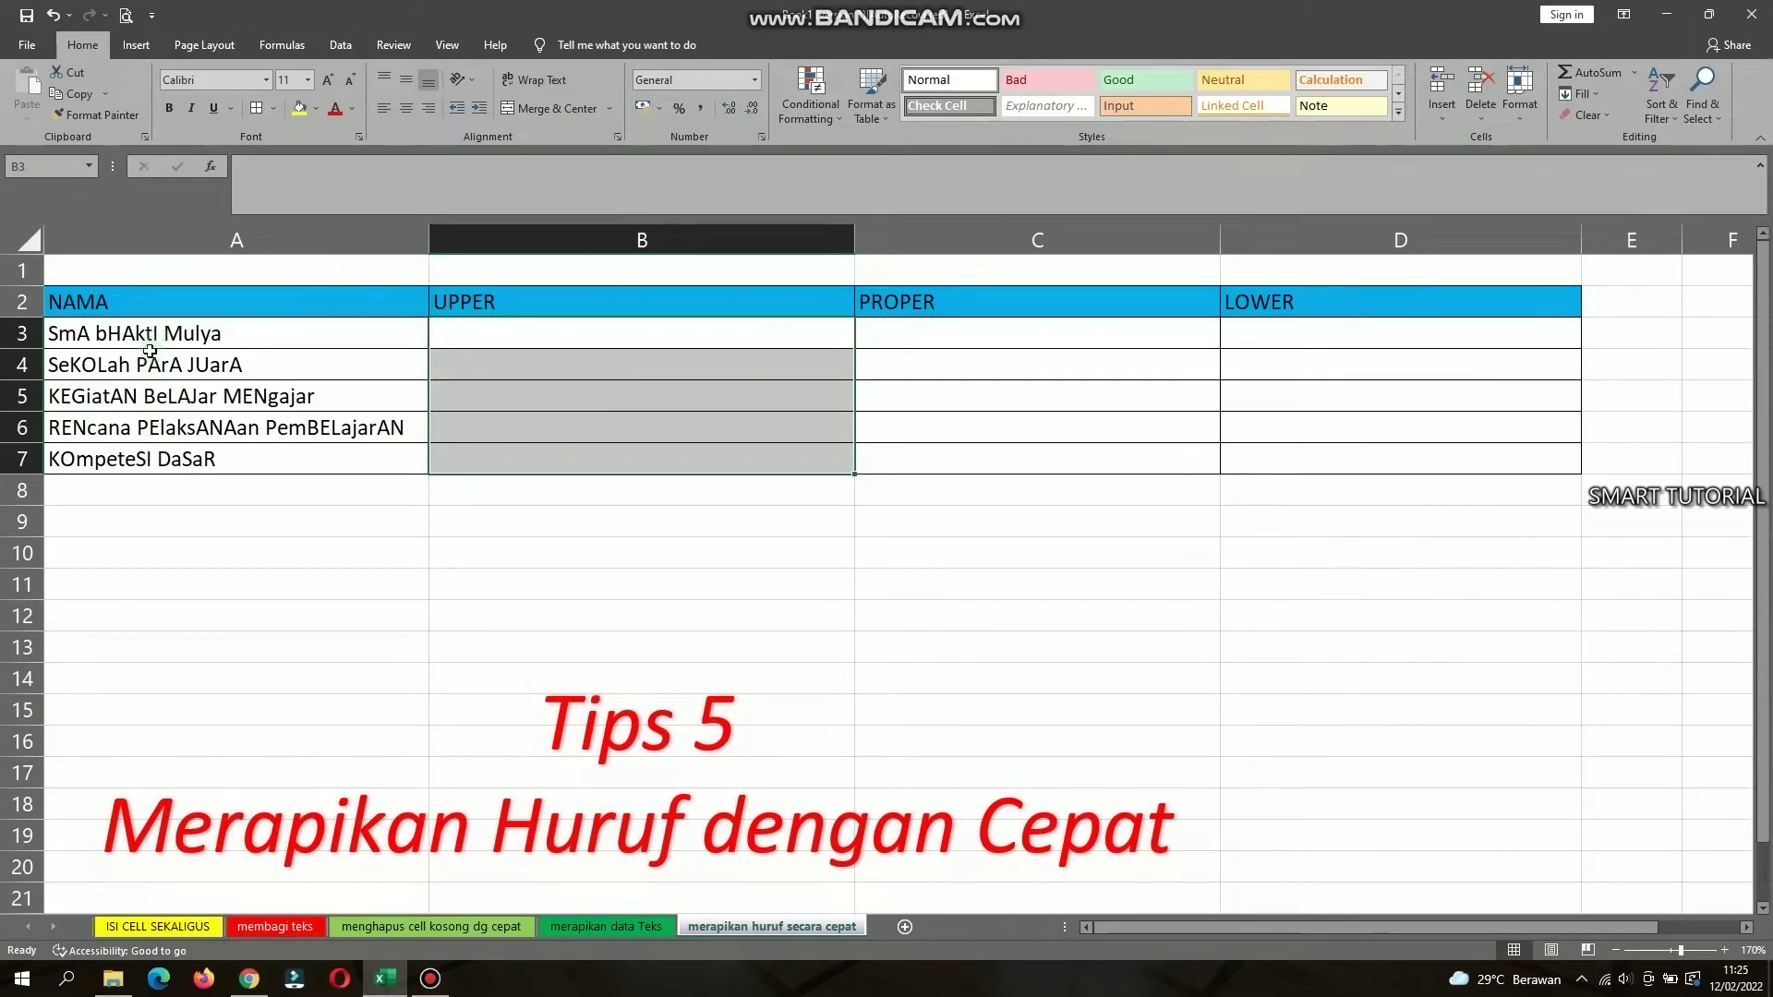
{"action": "left_click", "coordinate": [558, 329]}
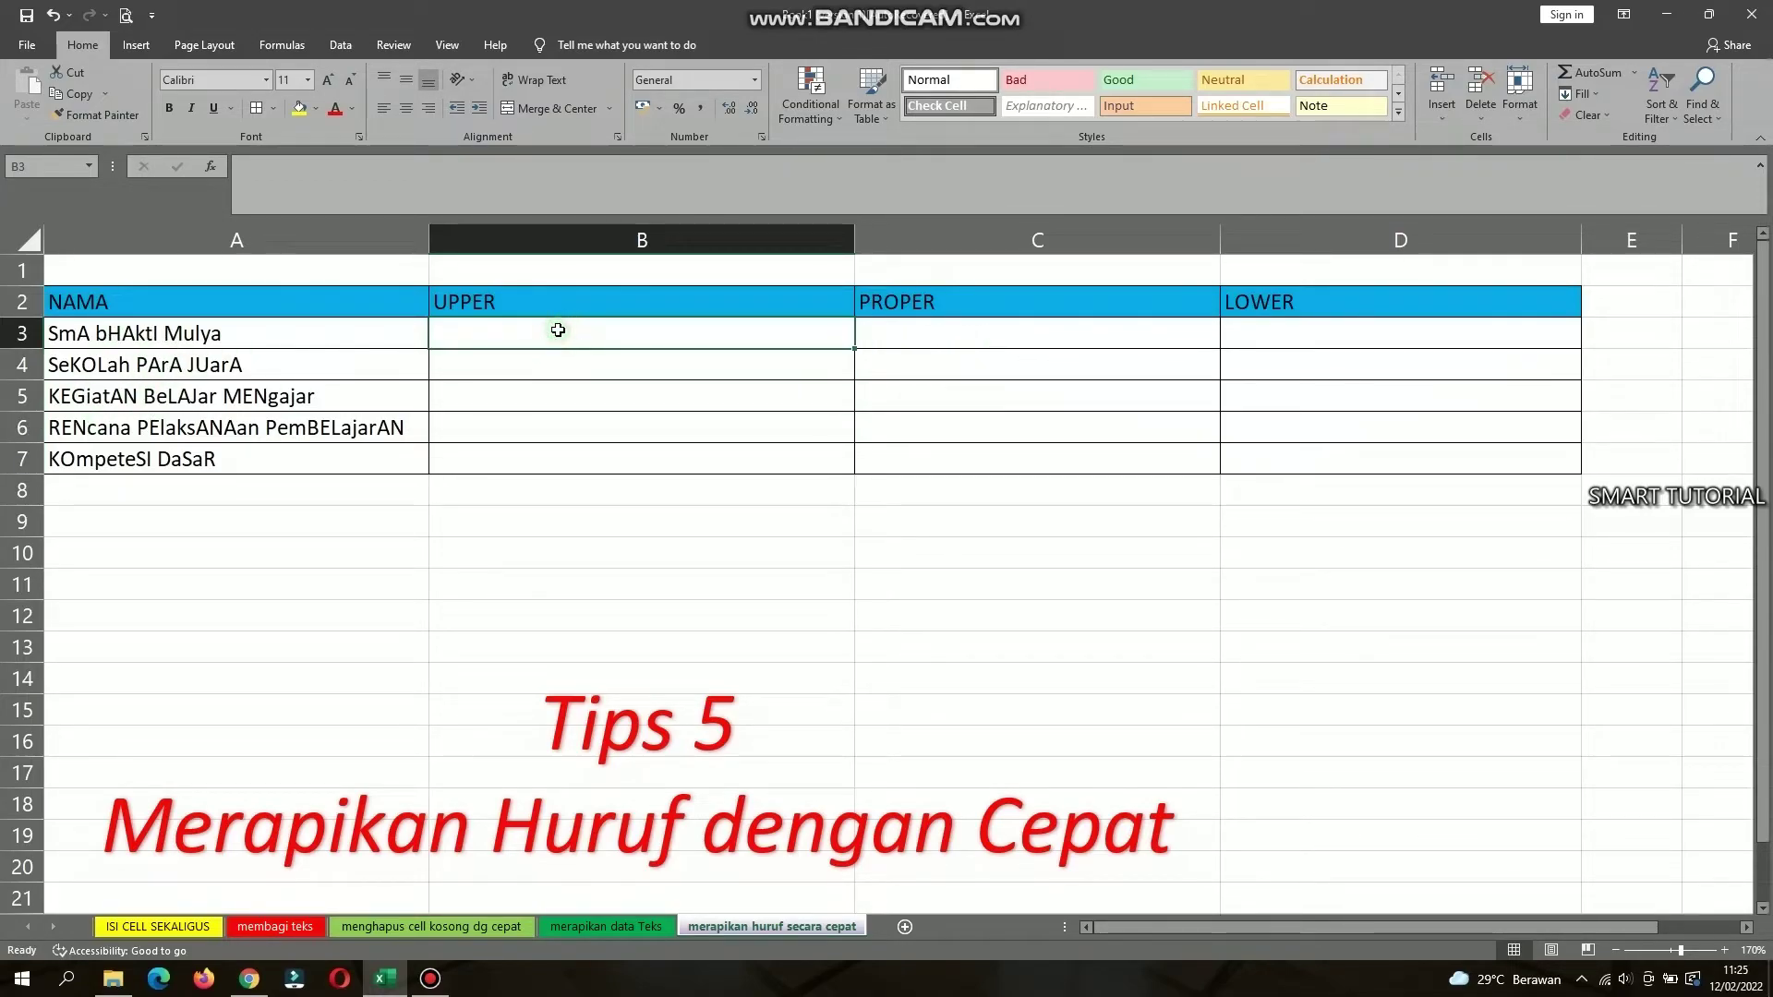
{"action": "left_click", "coordinate": [287, 343]}
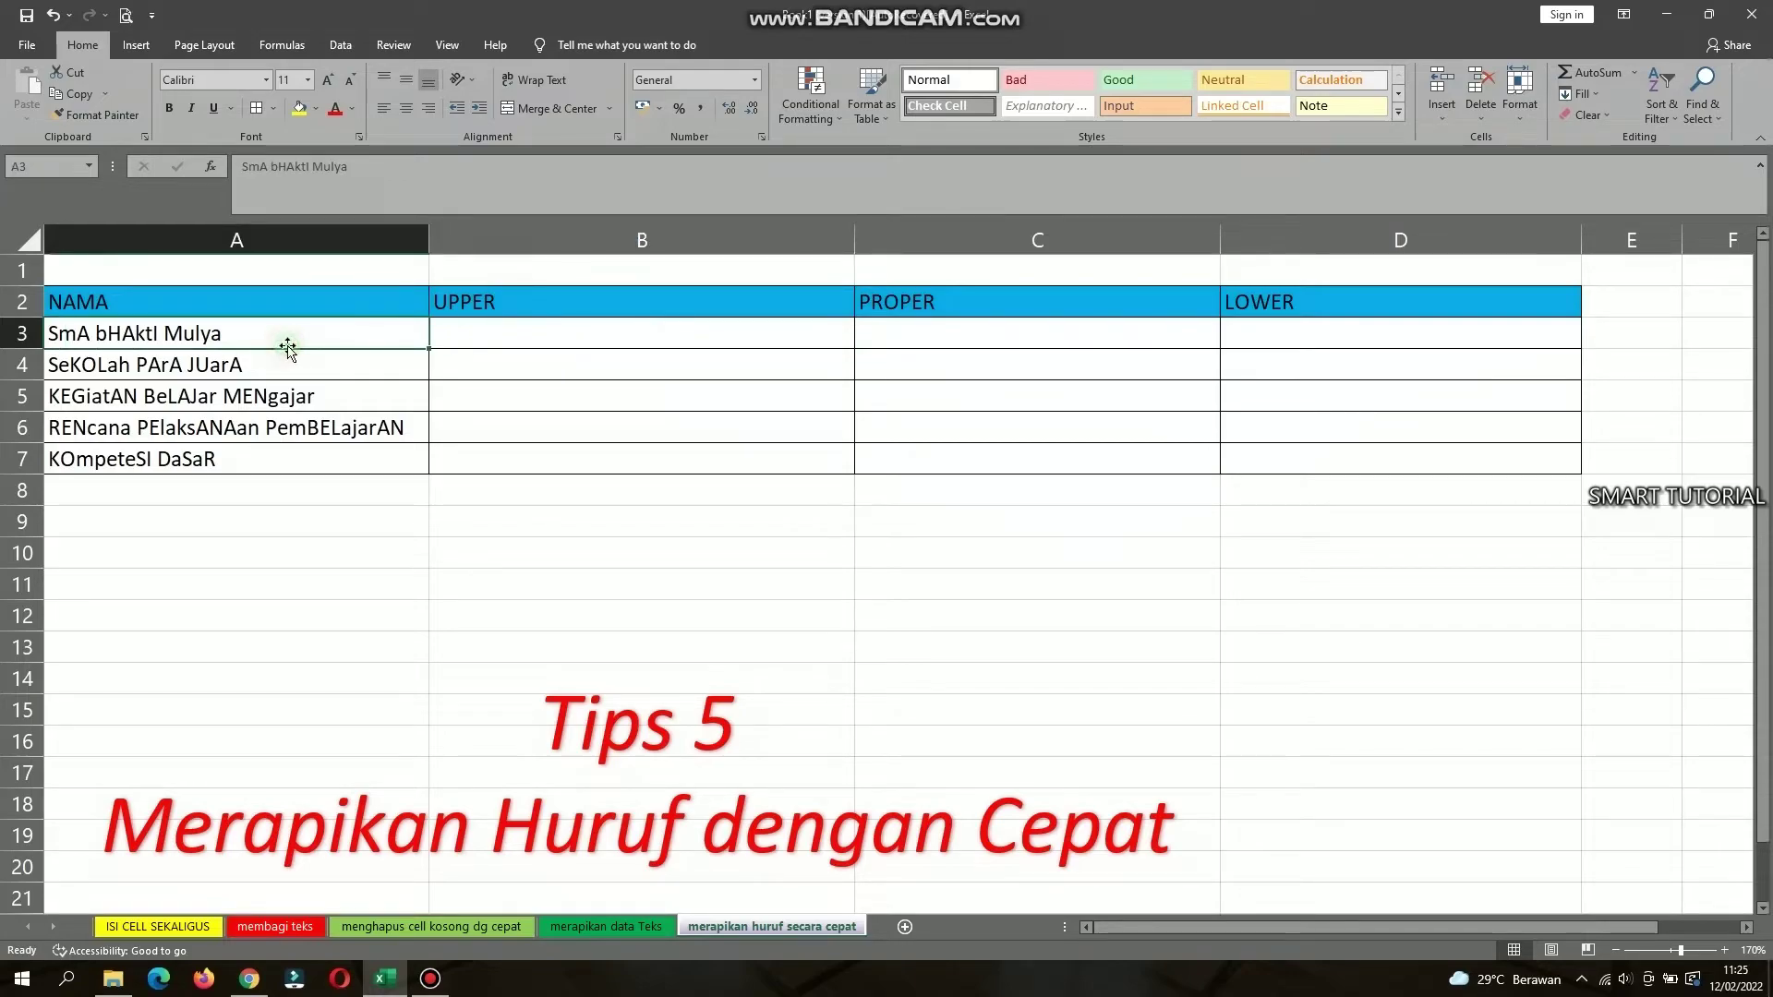
{"action": "left_click", "coordinate": [471, 338]}
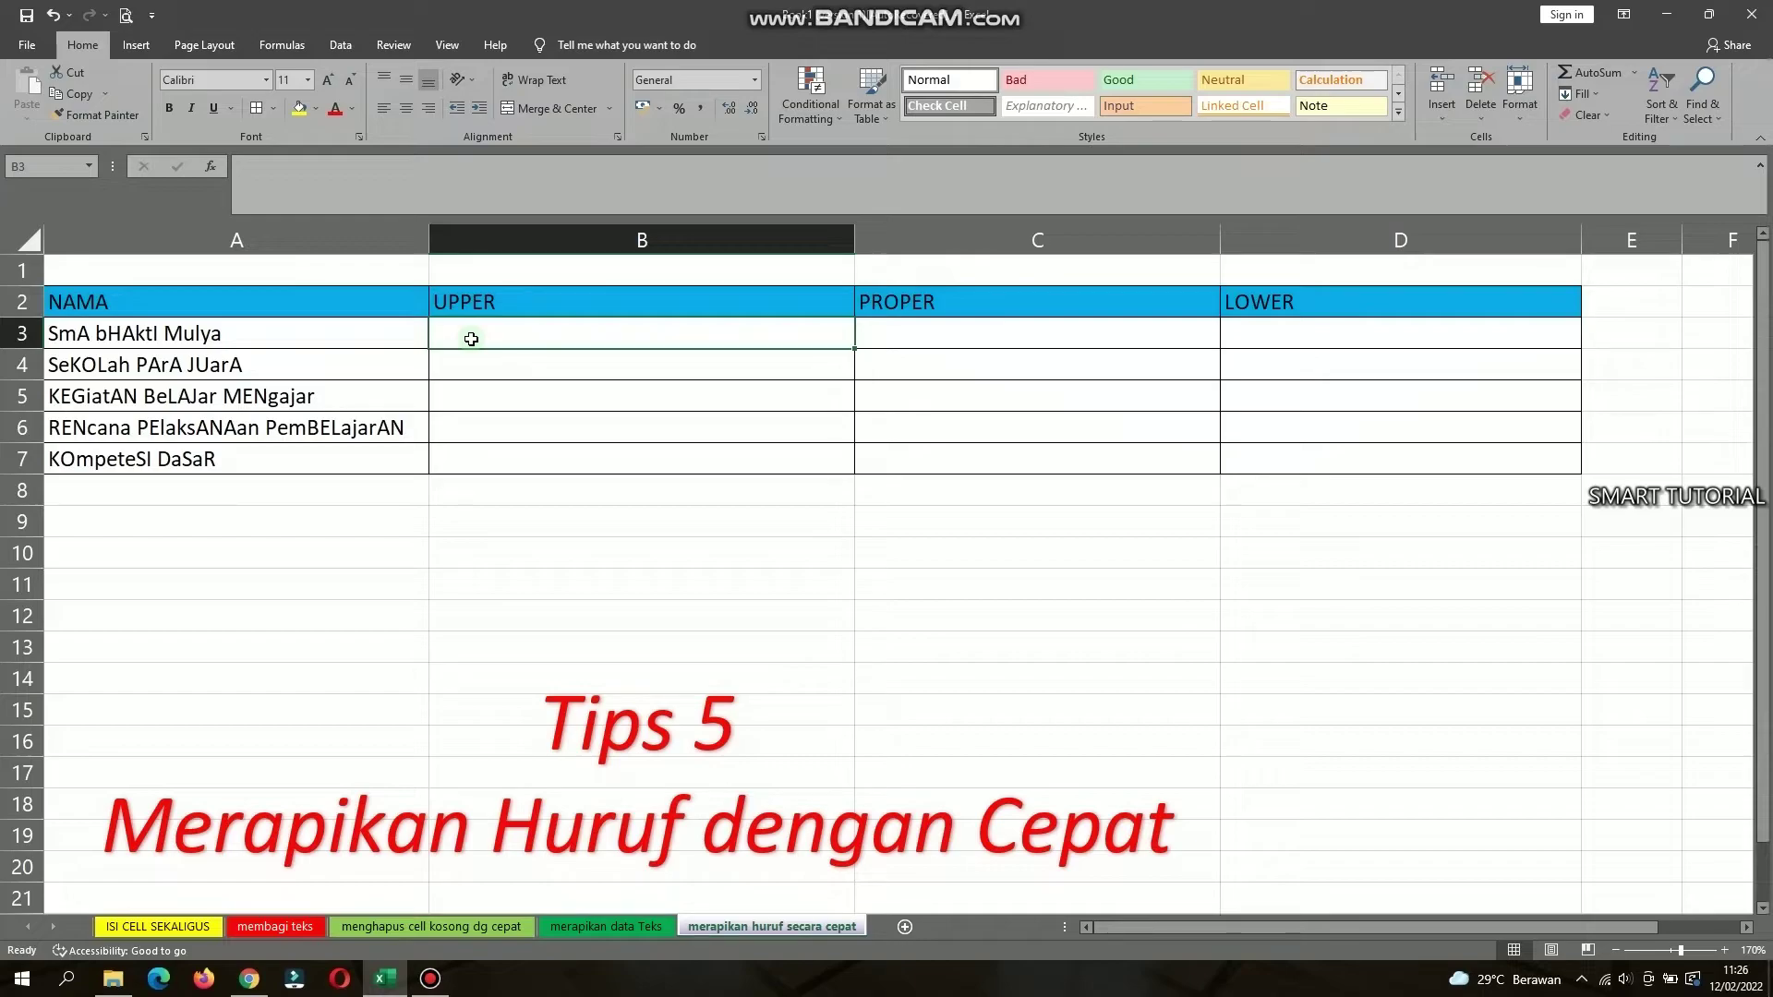
{"action": "left_click", "coordinate": [335, 338]}
Enter =UPPER(A3) in the UPPER cell B3 and fill the formula down through B7.
{"action": "left_click", "coordinate": [481, 333]}
{"action": "type", "text": "="}
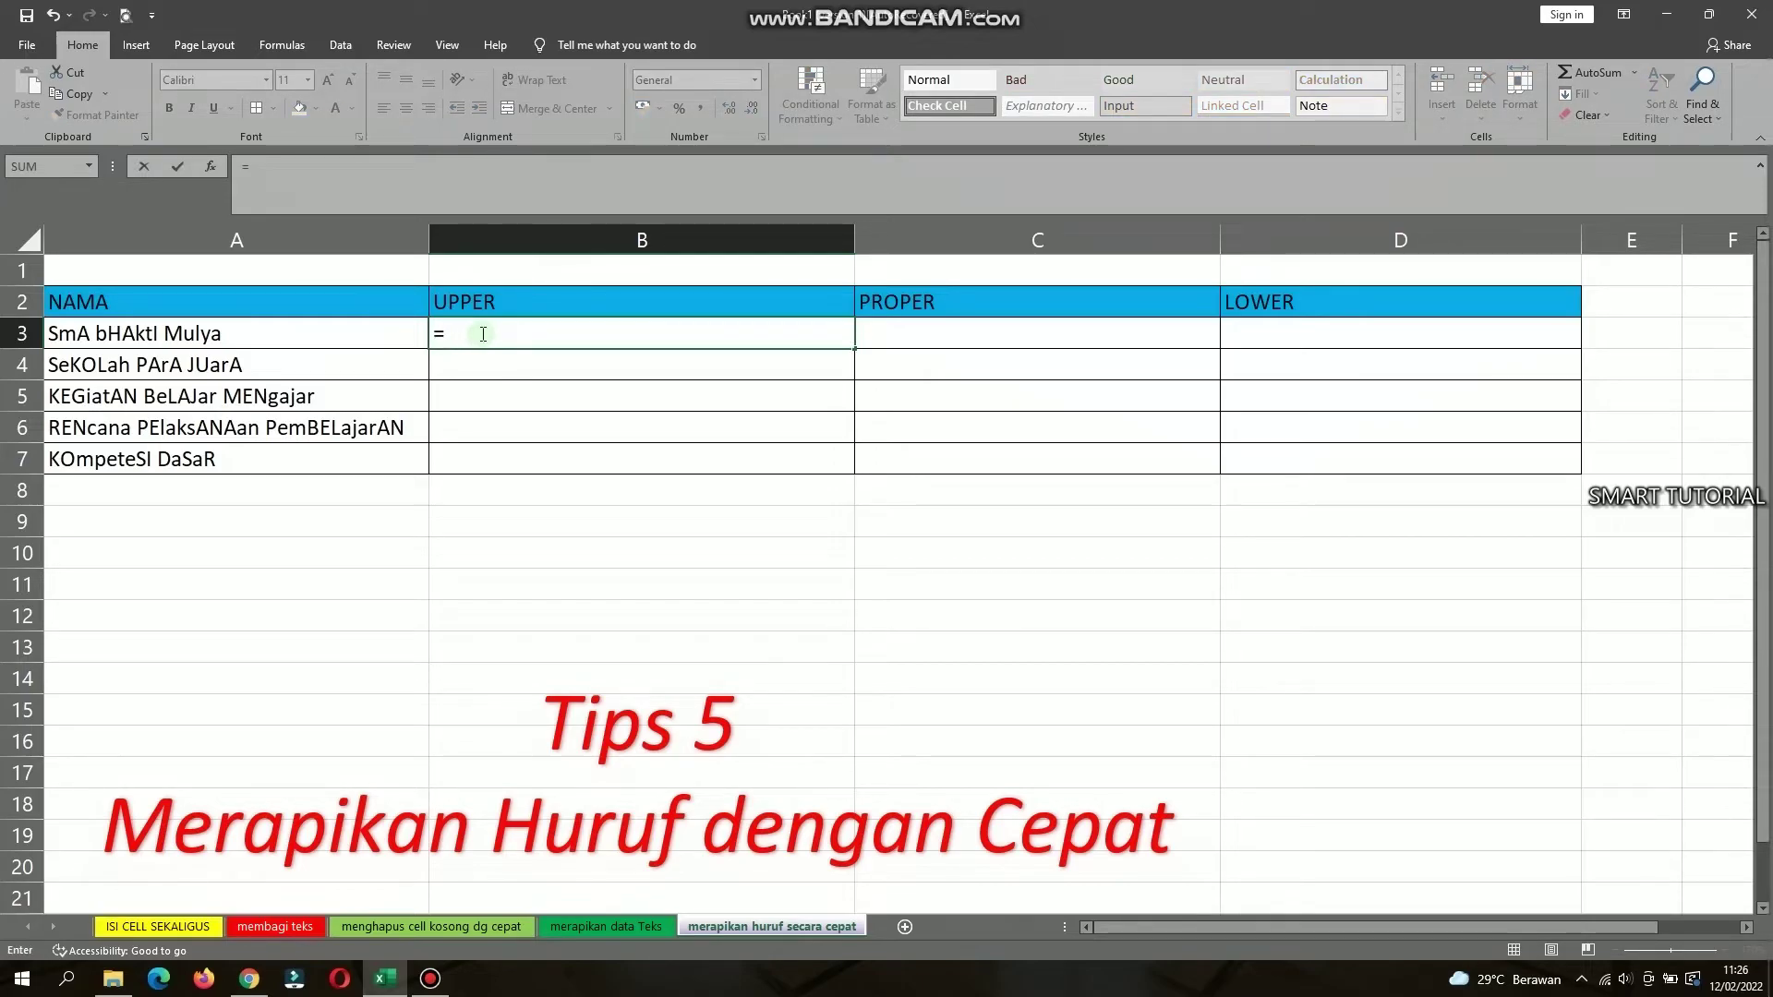
{"action": "type", "text": "UPP"}
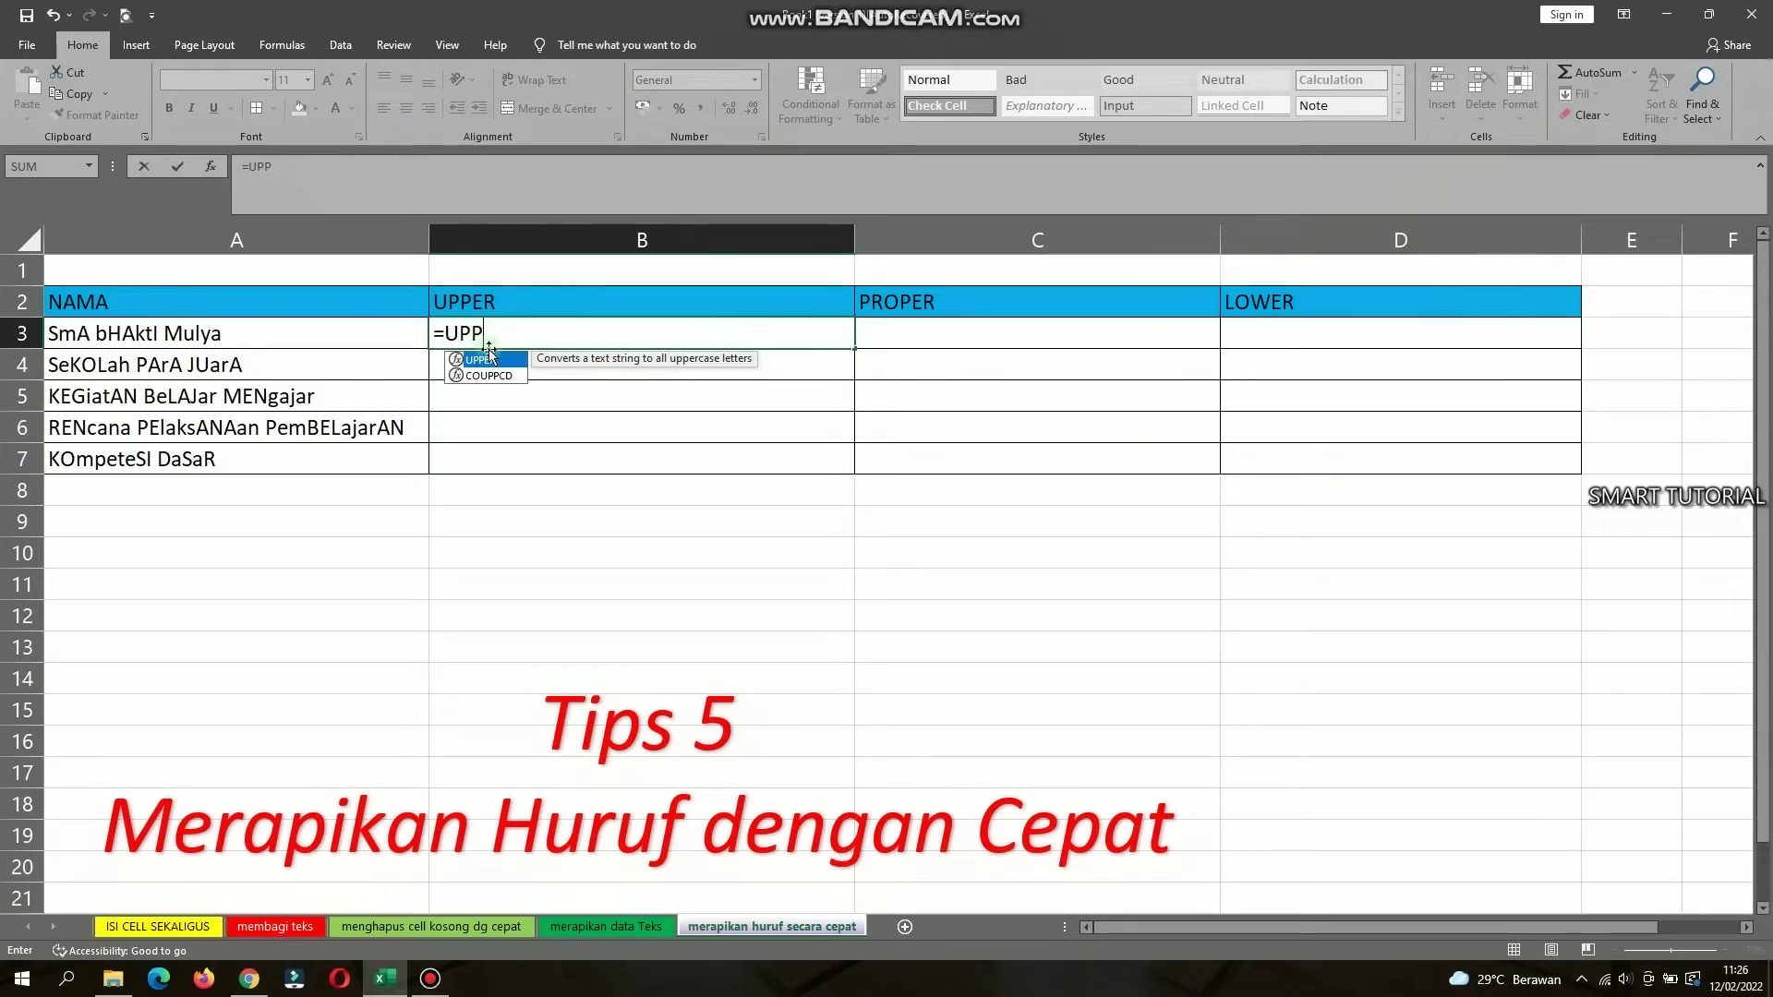
{"action": "double_click", "coordinate": [488, 360]}
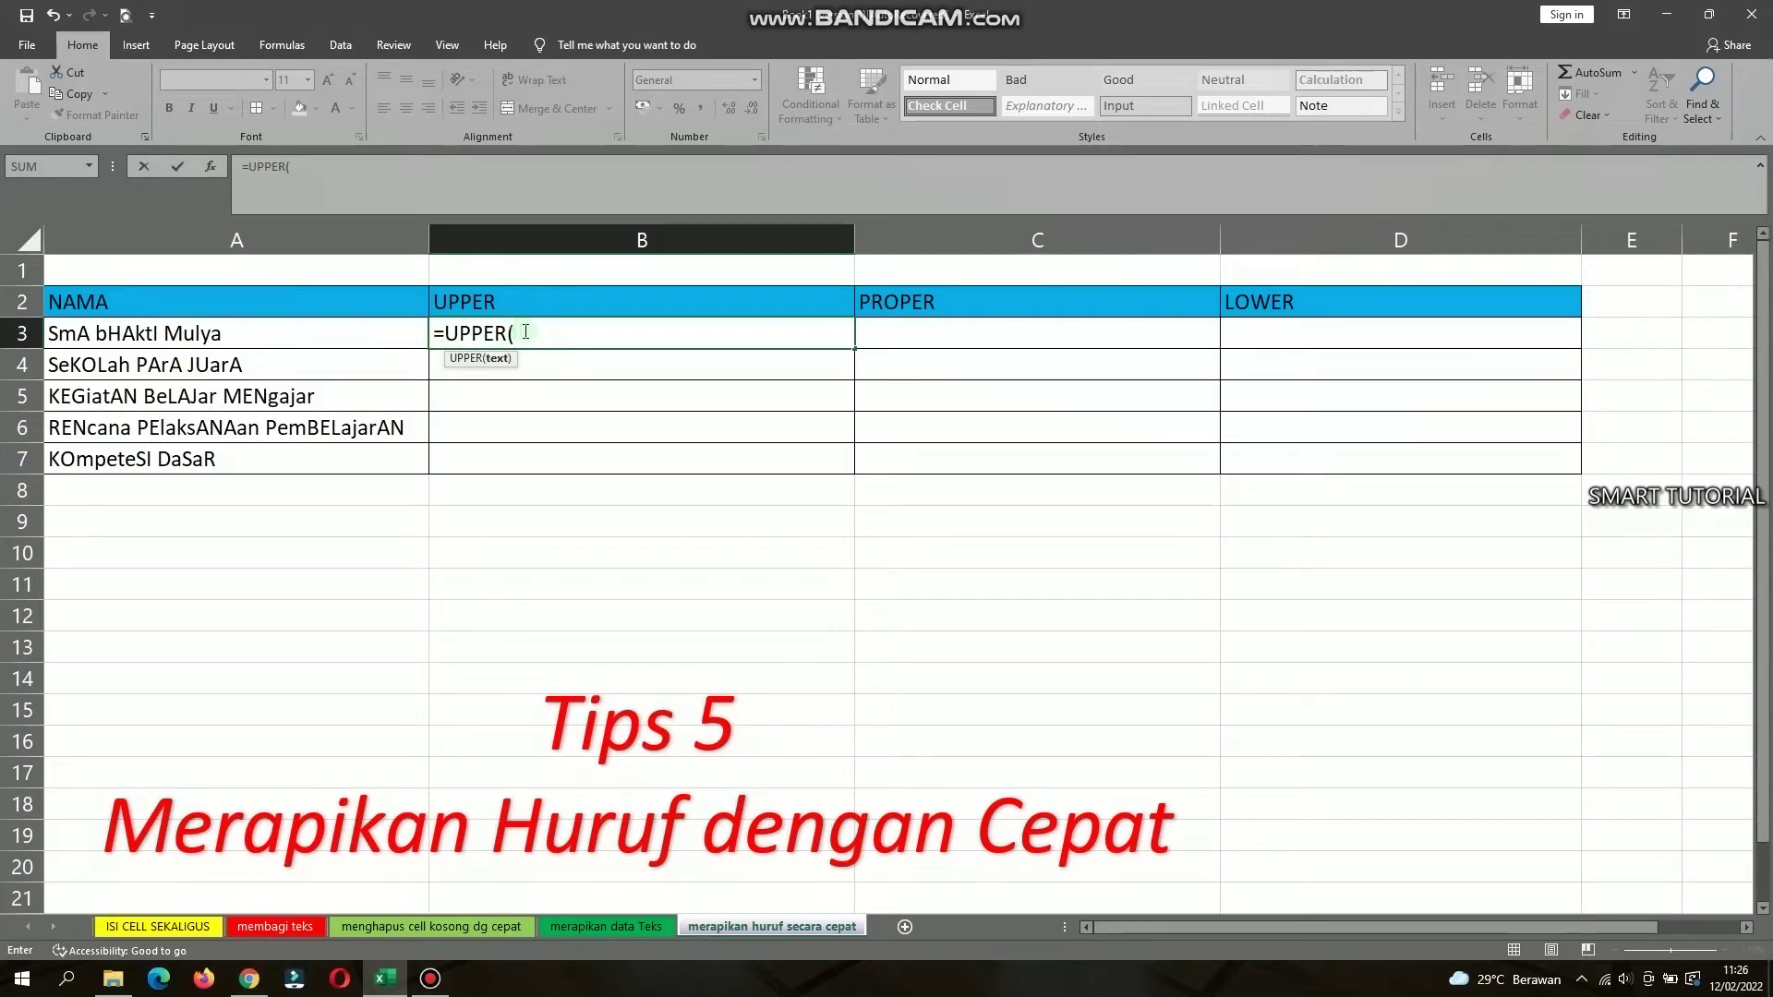
{"action": "left_click", "coordinate": [334, 334]}
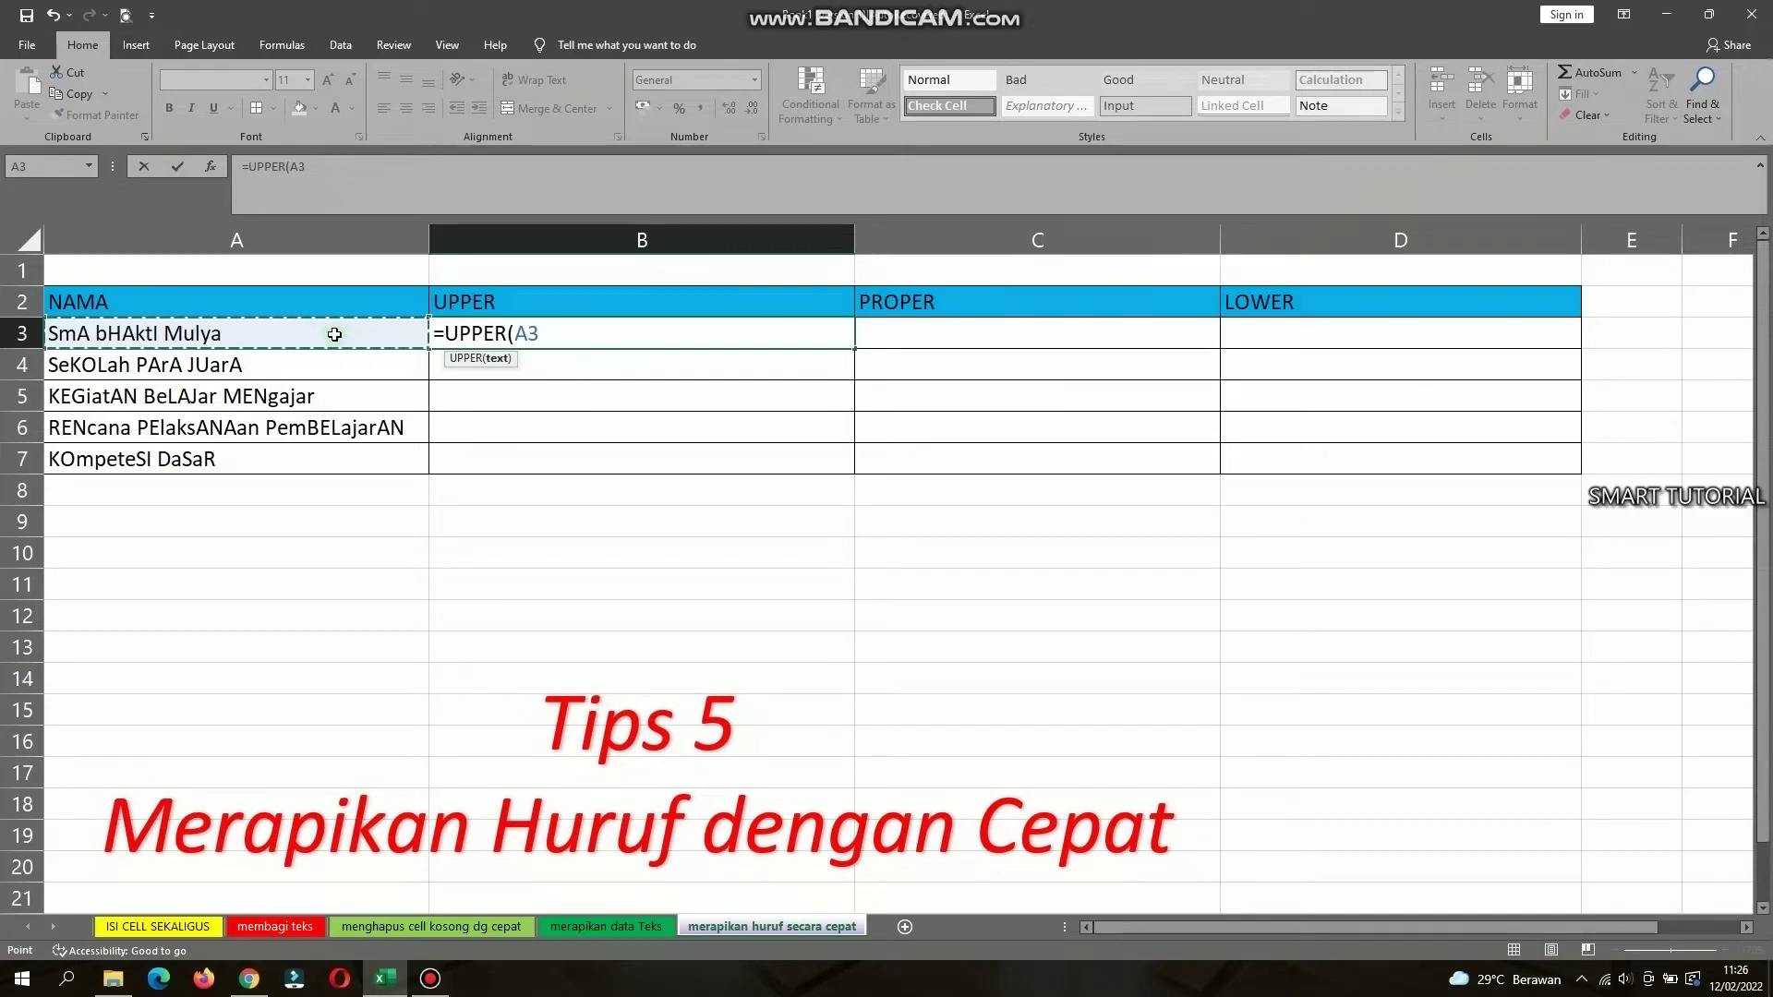
{"action": "type", "text": ")"}
{"action": "key", "text": "Return"}
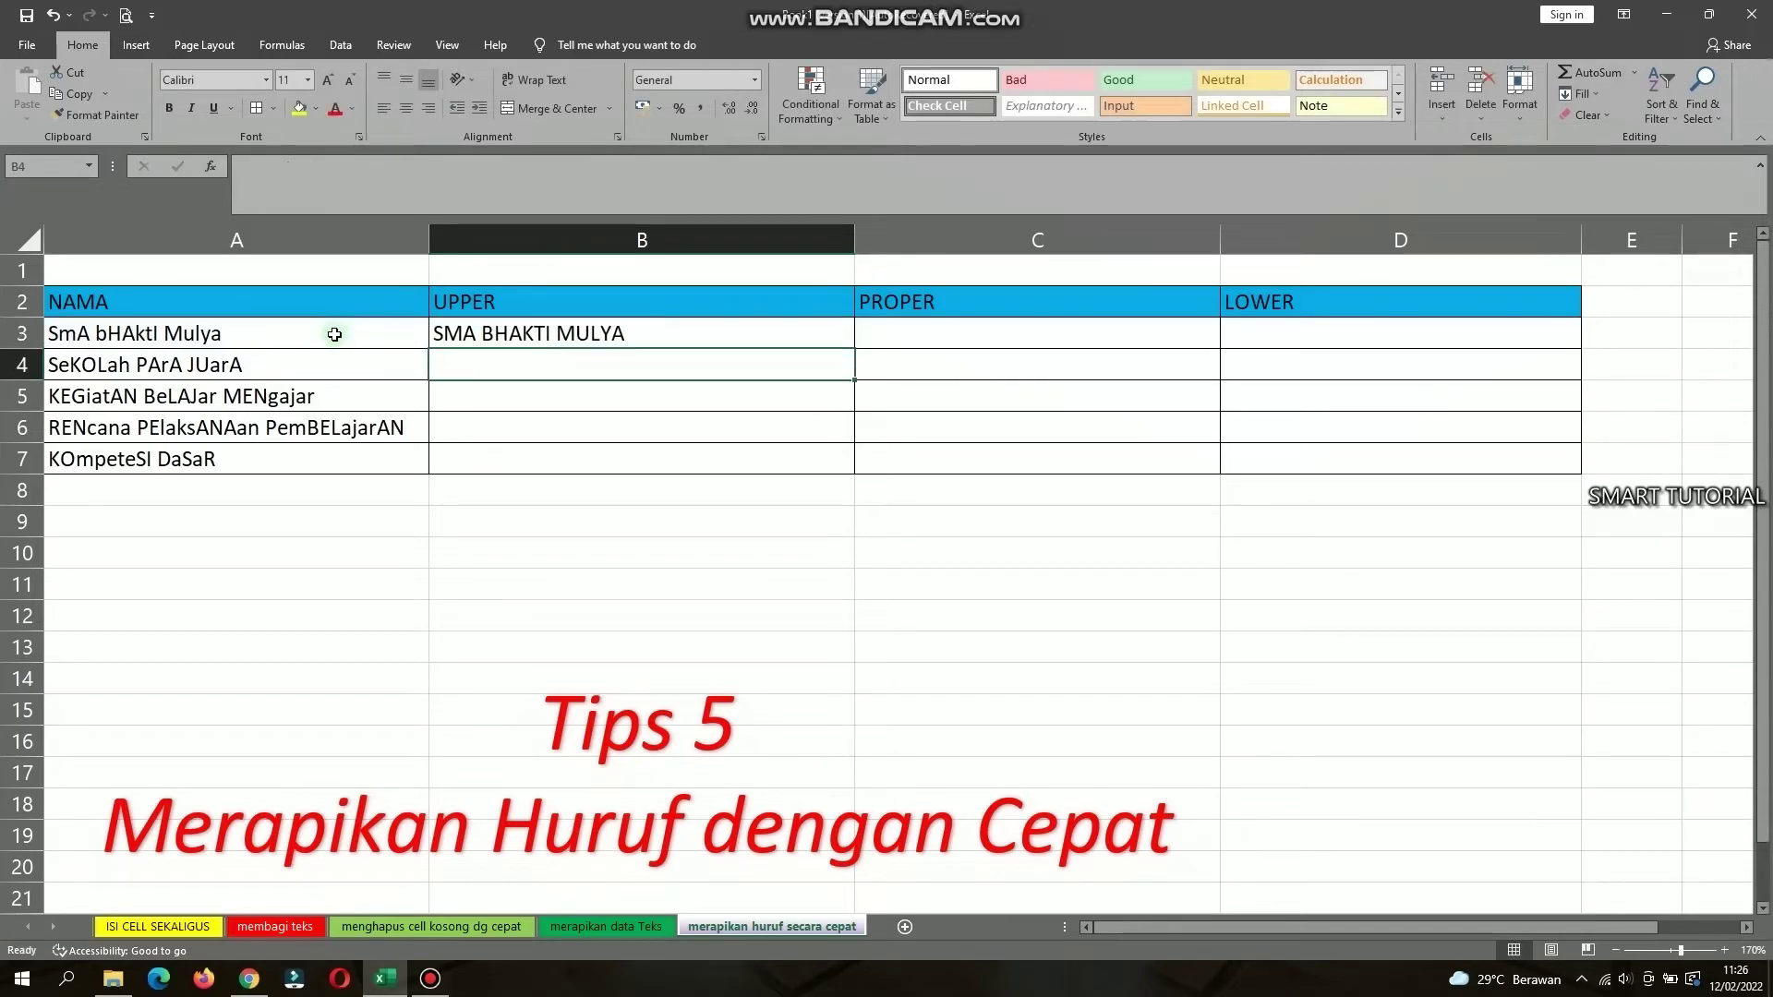
{"action": "left_click", "coordinate": [596, 330]}
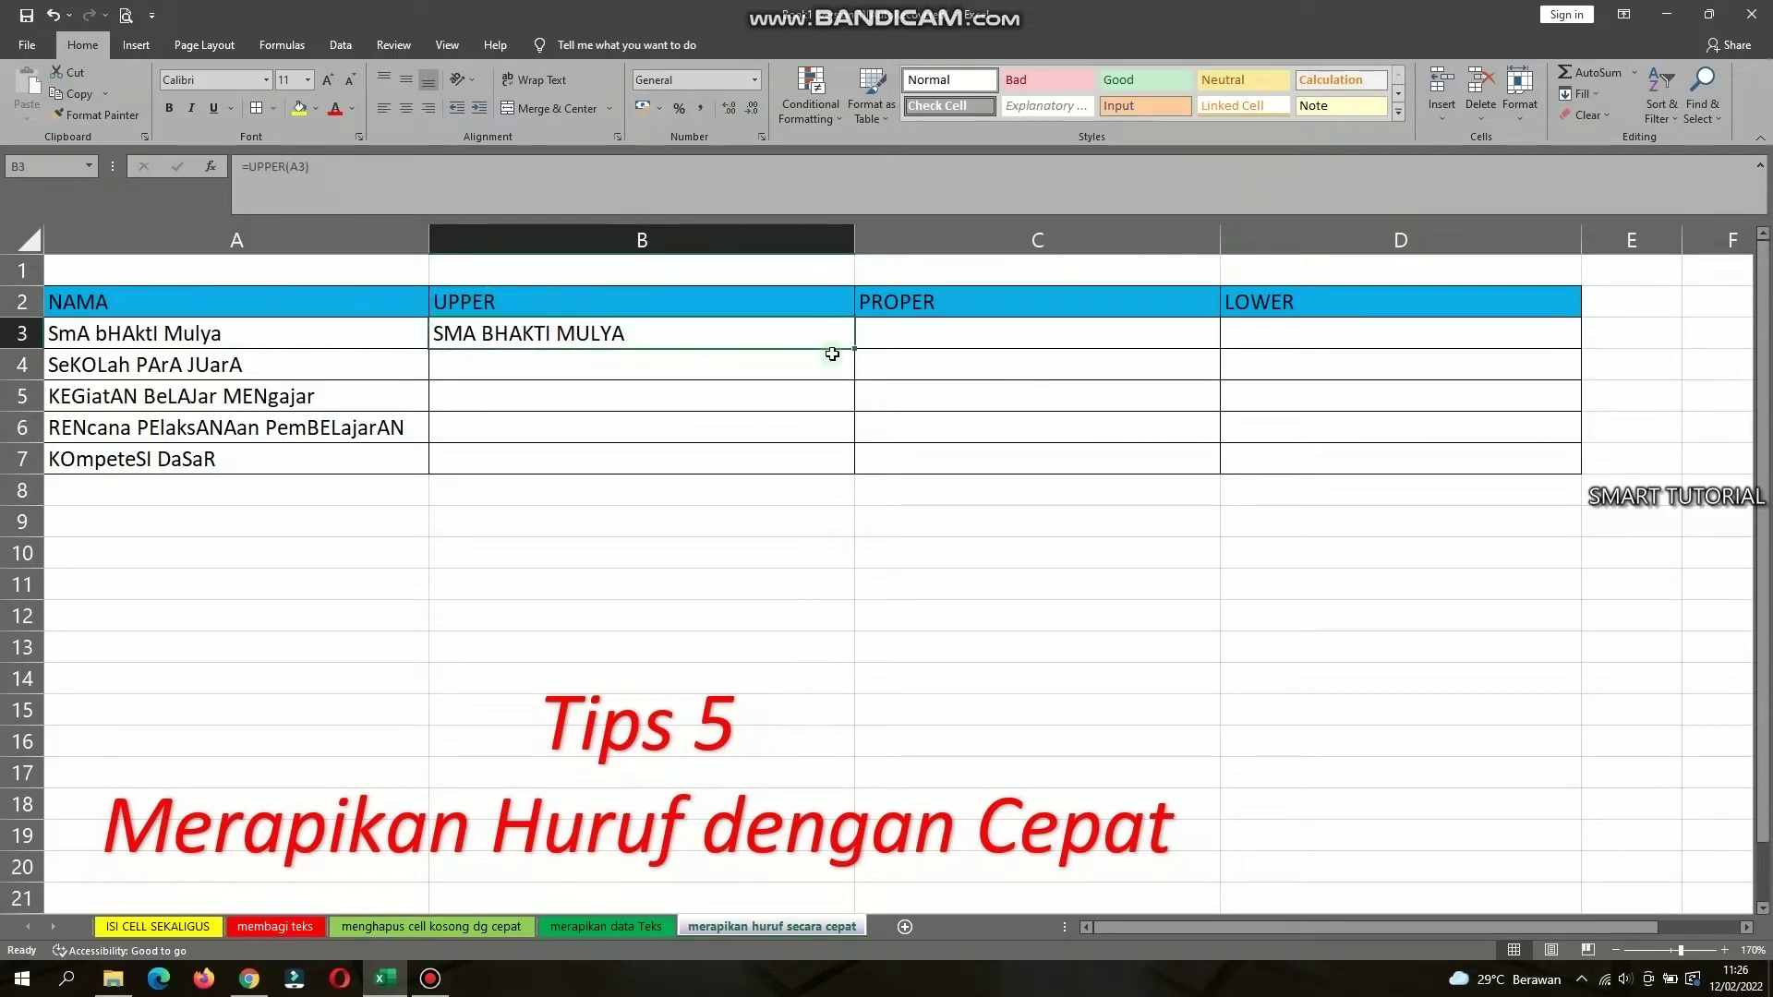
{"action": "left_click_drag", "start_coordinate": [852, 354], "coordinate": [856, 471]}
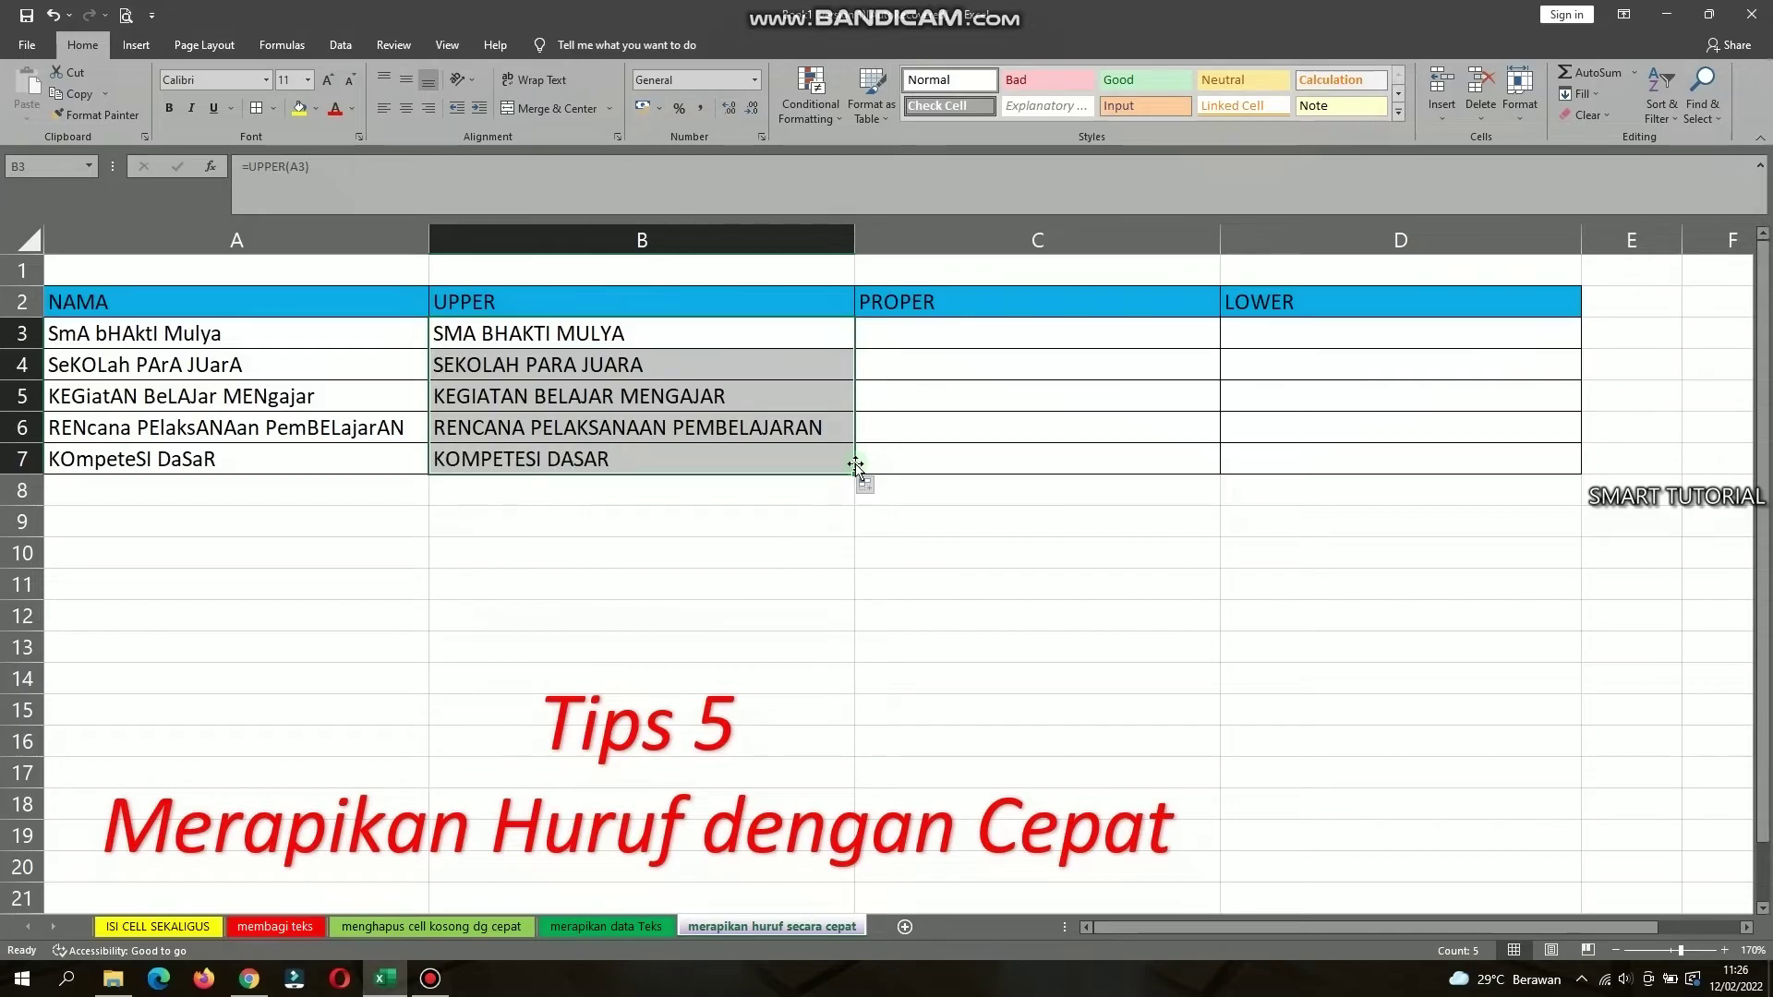
Enter =PROPER(A3) in the PROPER cell C3 to capitalize each word of the first NAMA entry.
{"action": "left_click", "coordinate": [908, 332]}
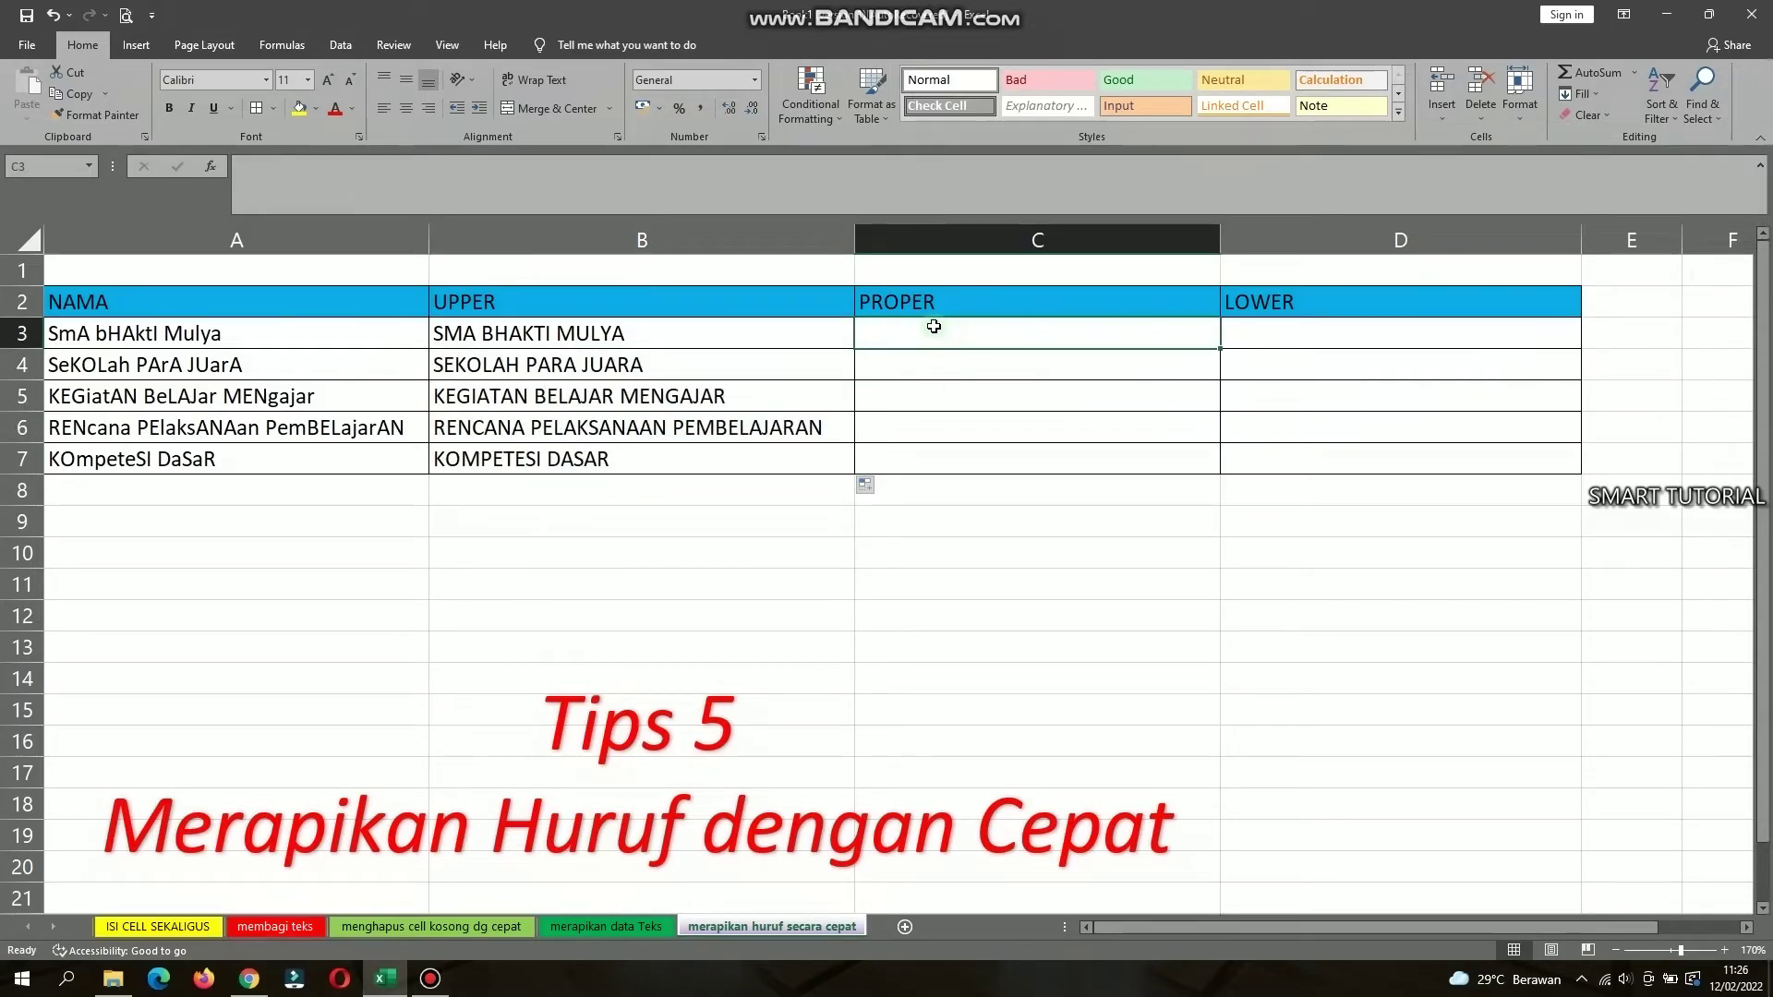
{"action": "left_click", "coordinate": [293, 341]}
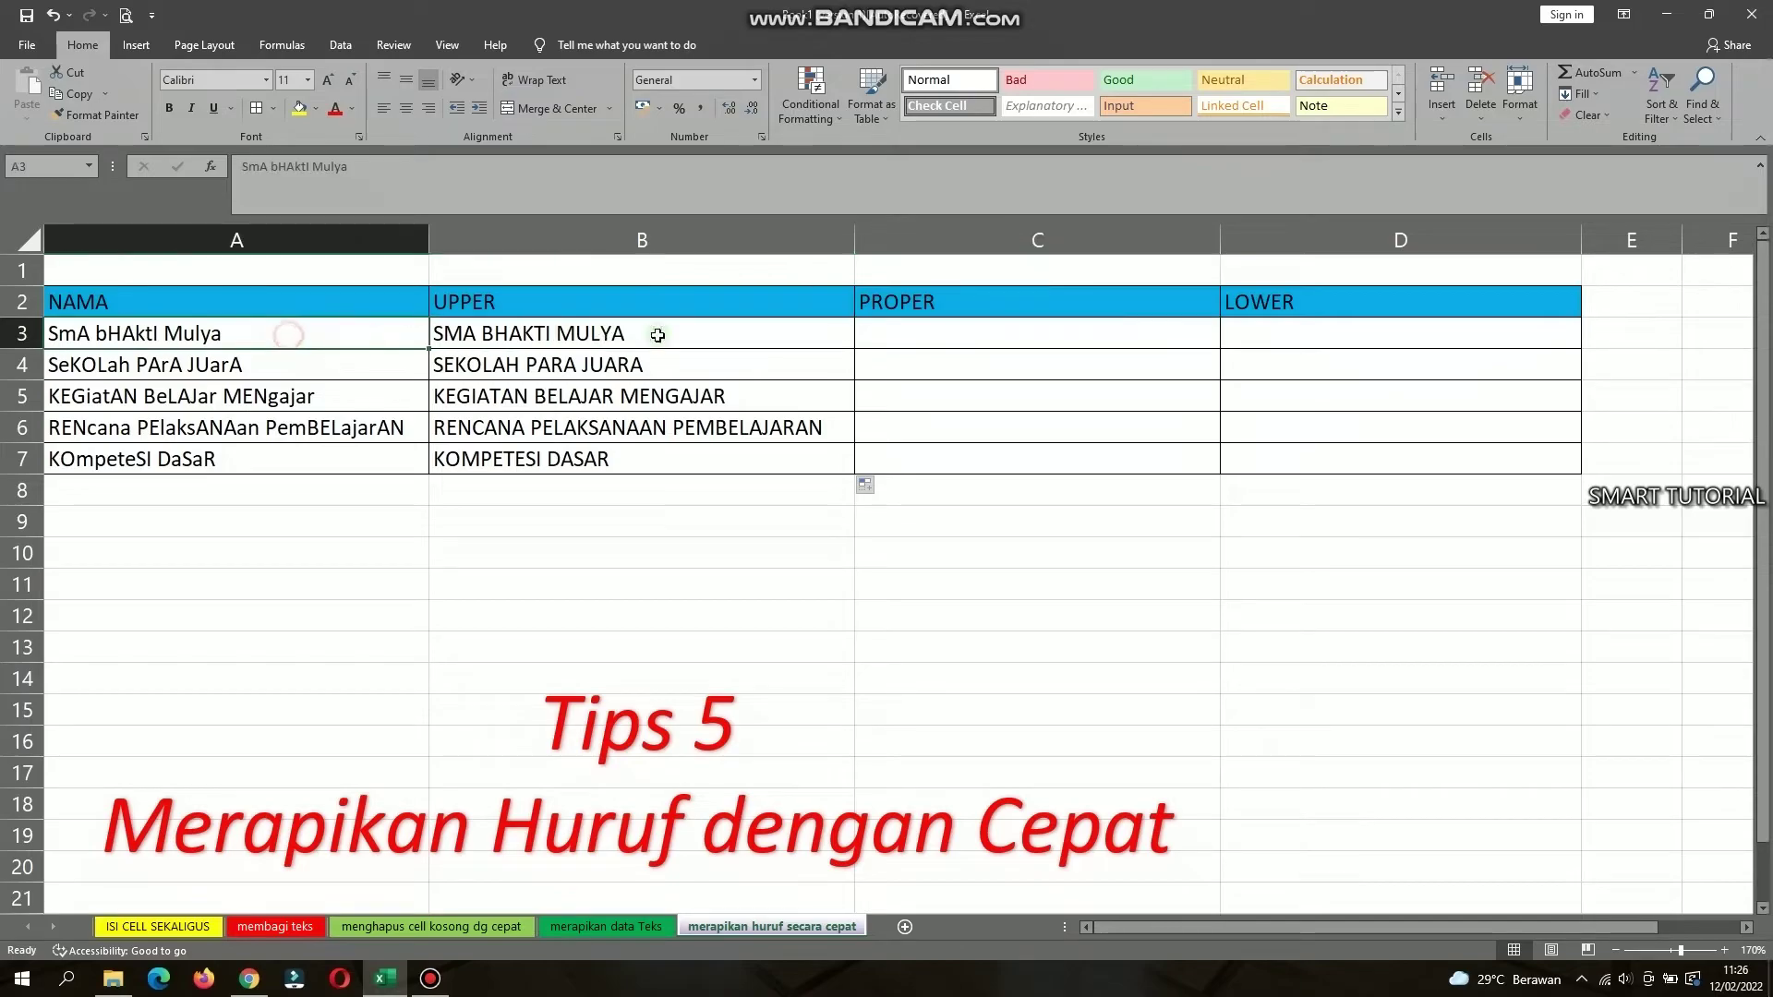
{"action": "left_click", "coordinate": [903, 335]}
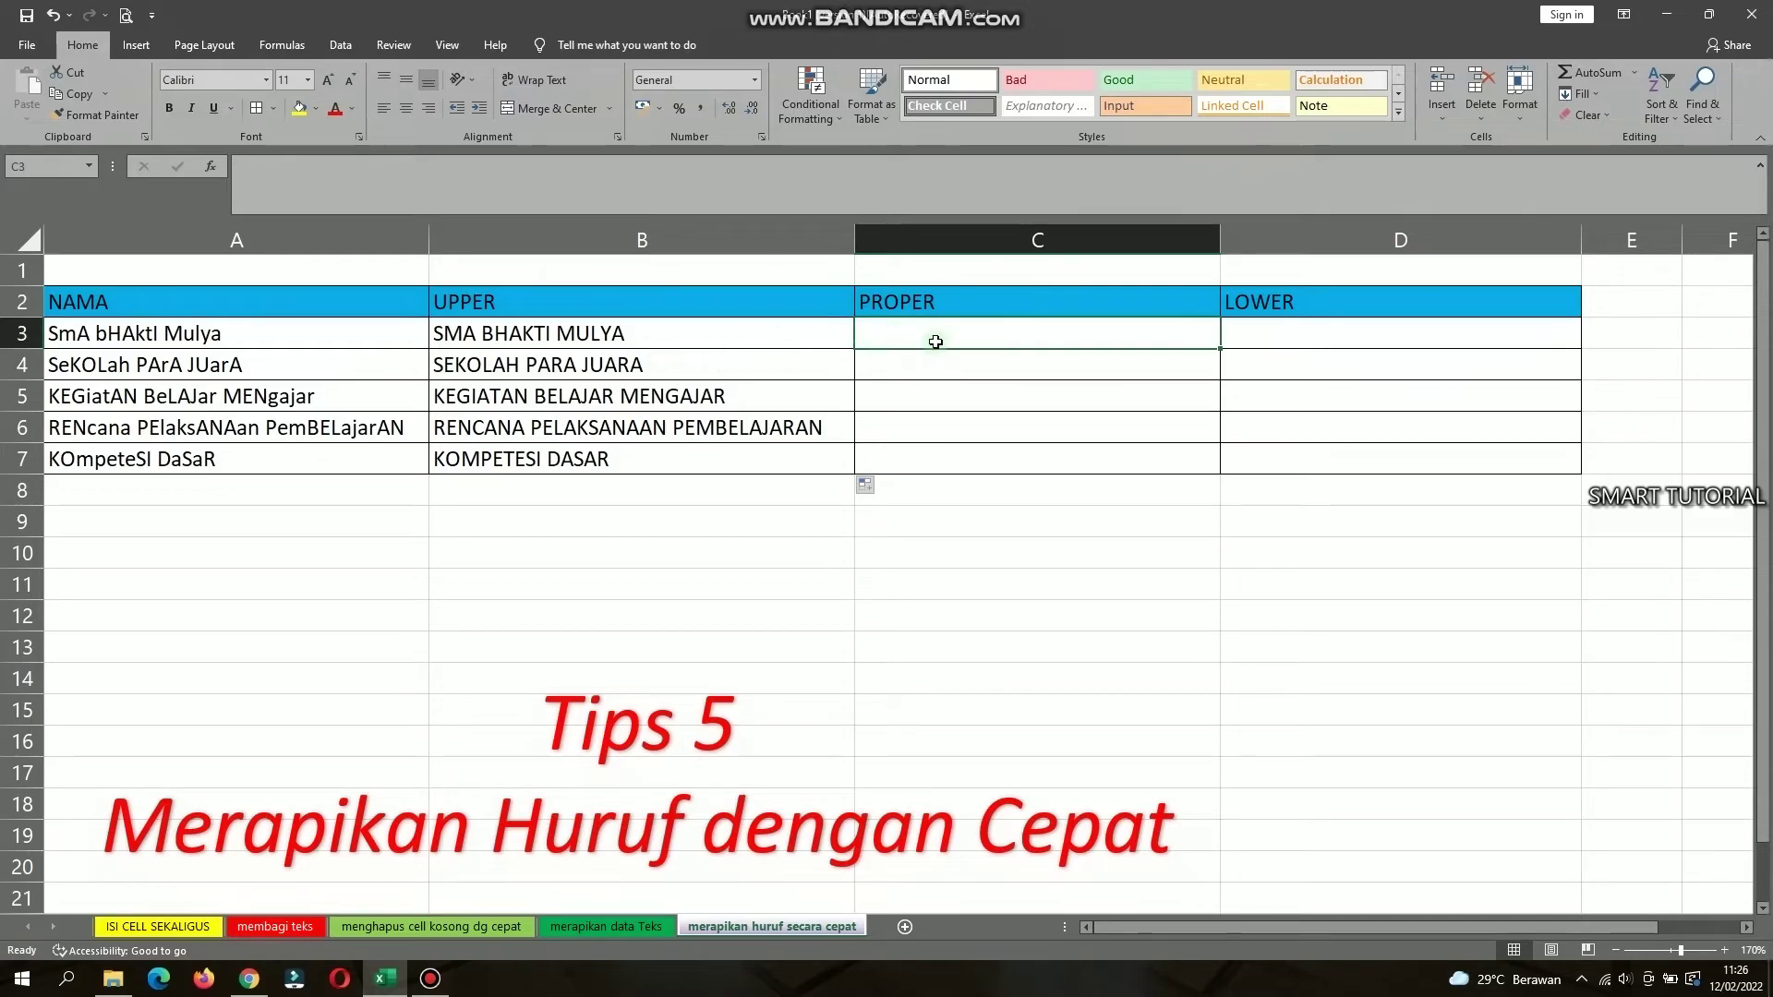
{"action": "type", "text": "="}
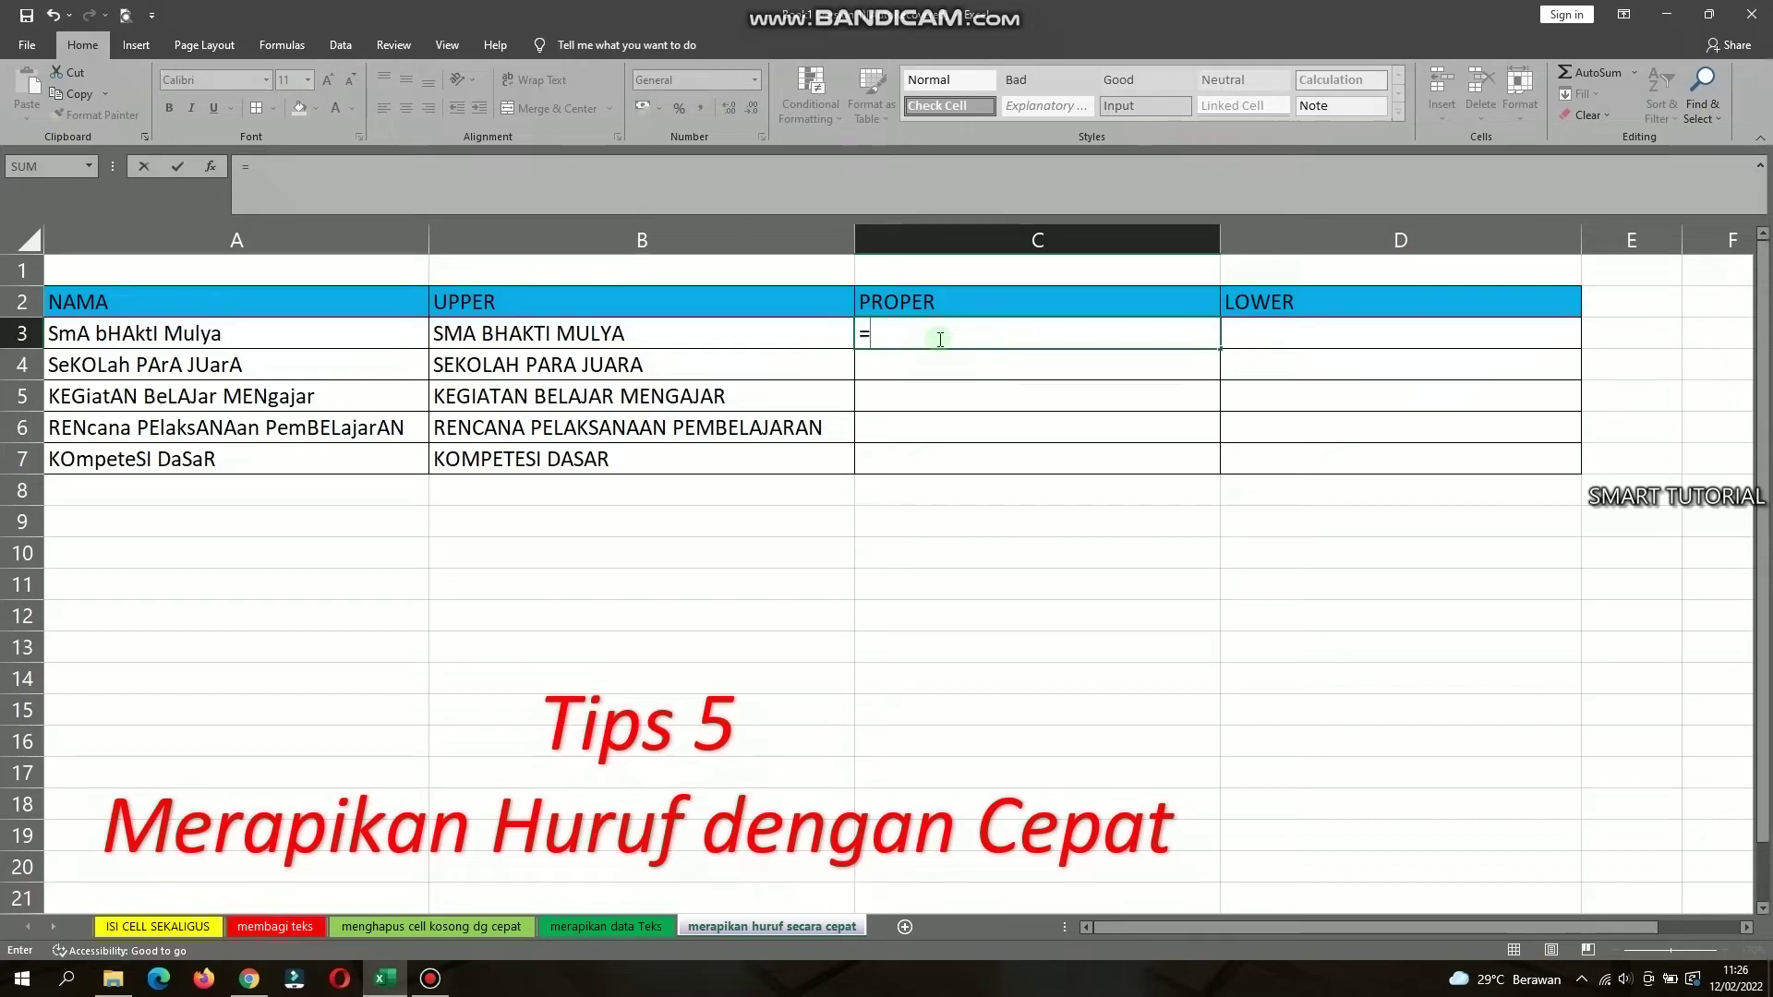
{"action": "type", "text": "P"}
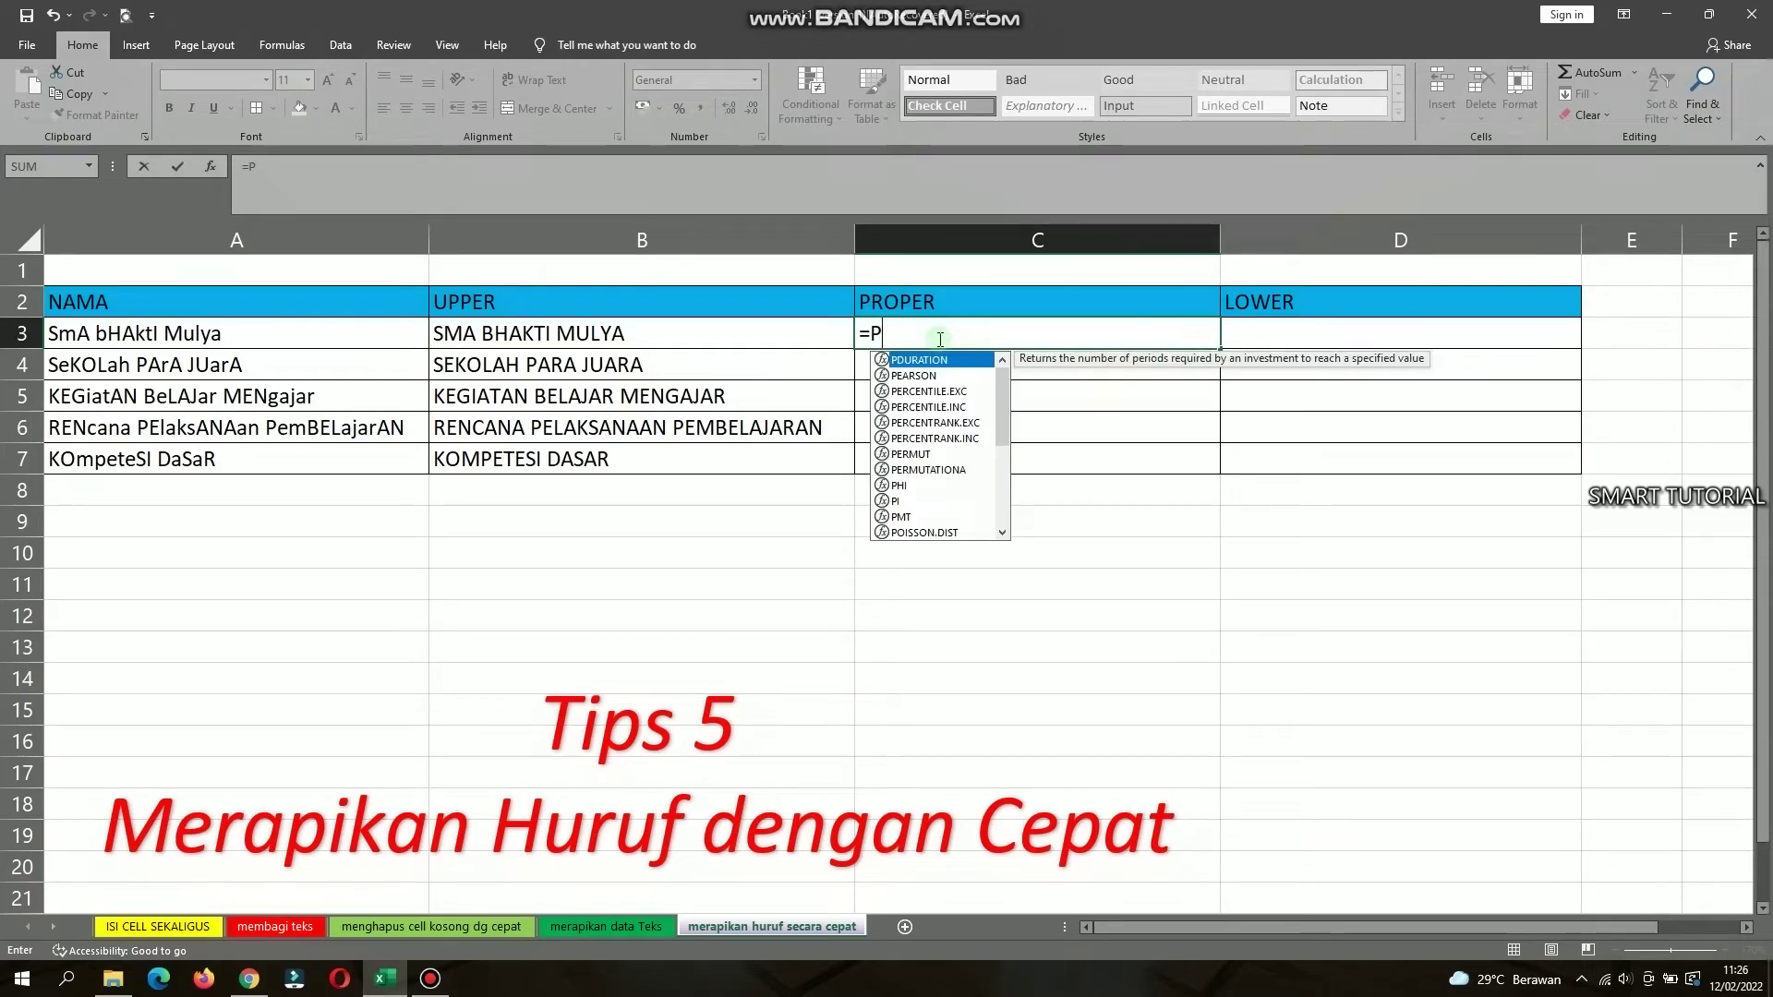
{"action": "type", "text": "ROP"}
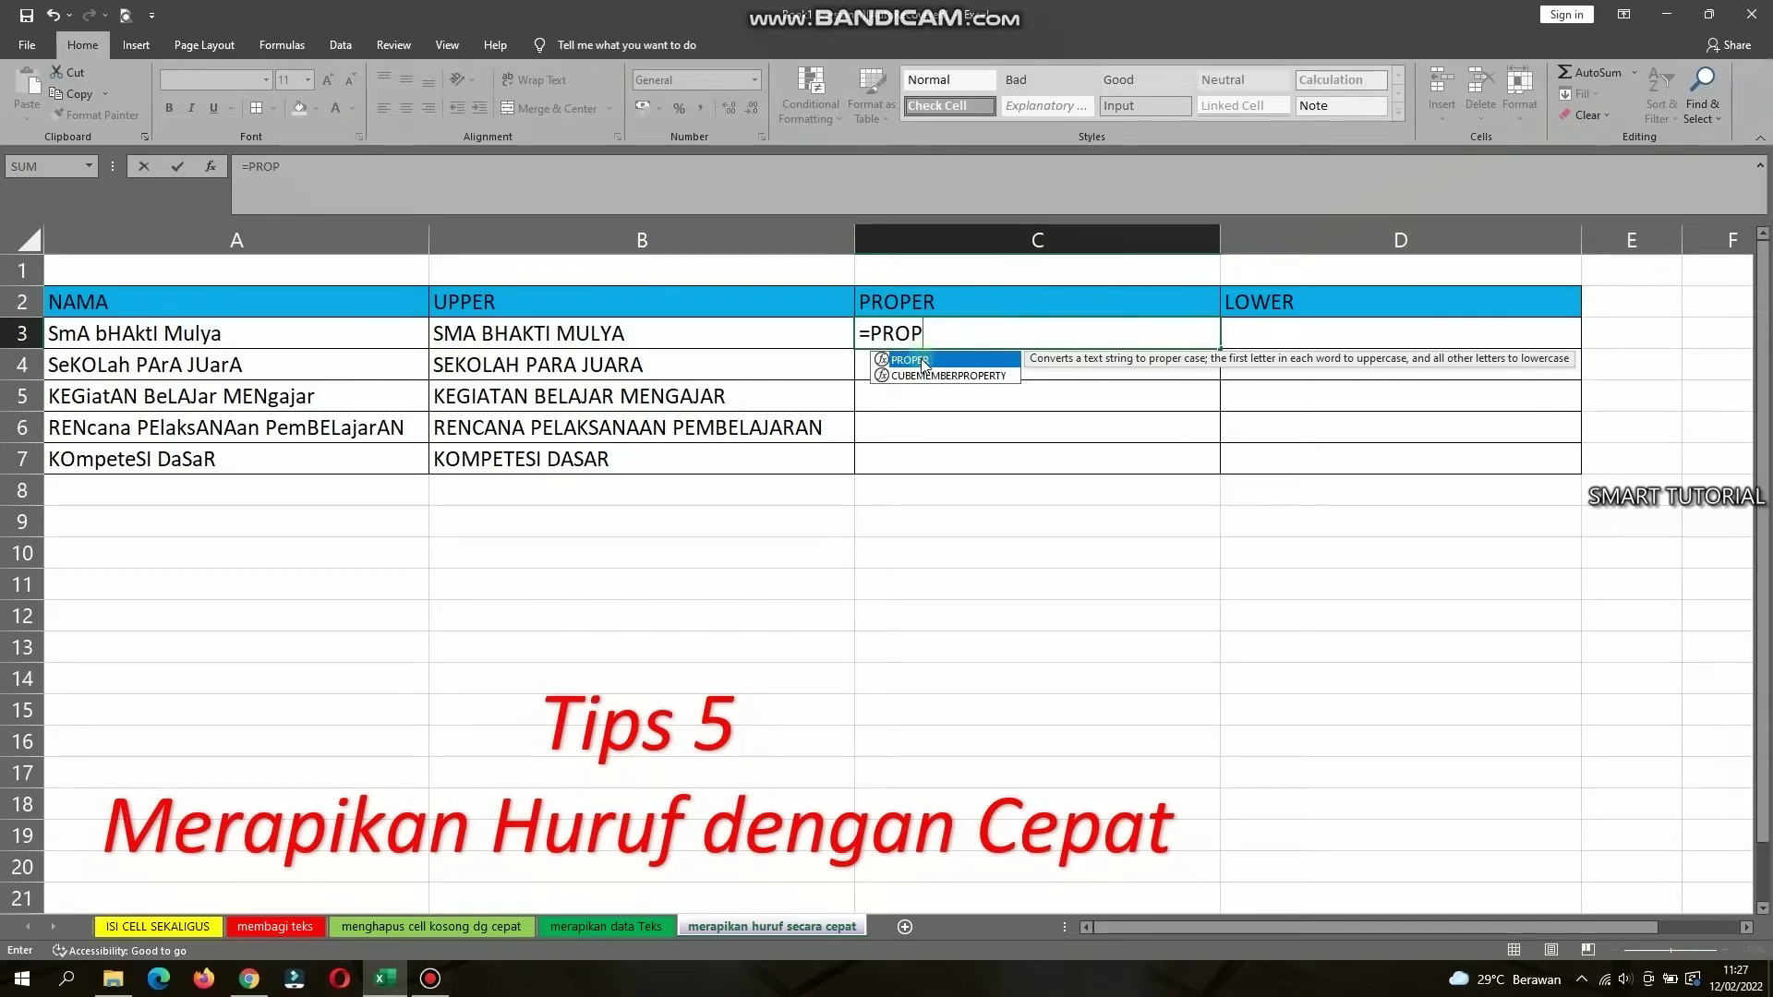
{"action": "double_click", "coordinate": [909, 360]}
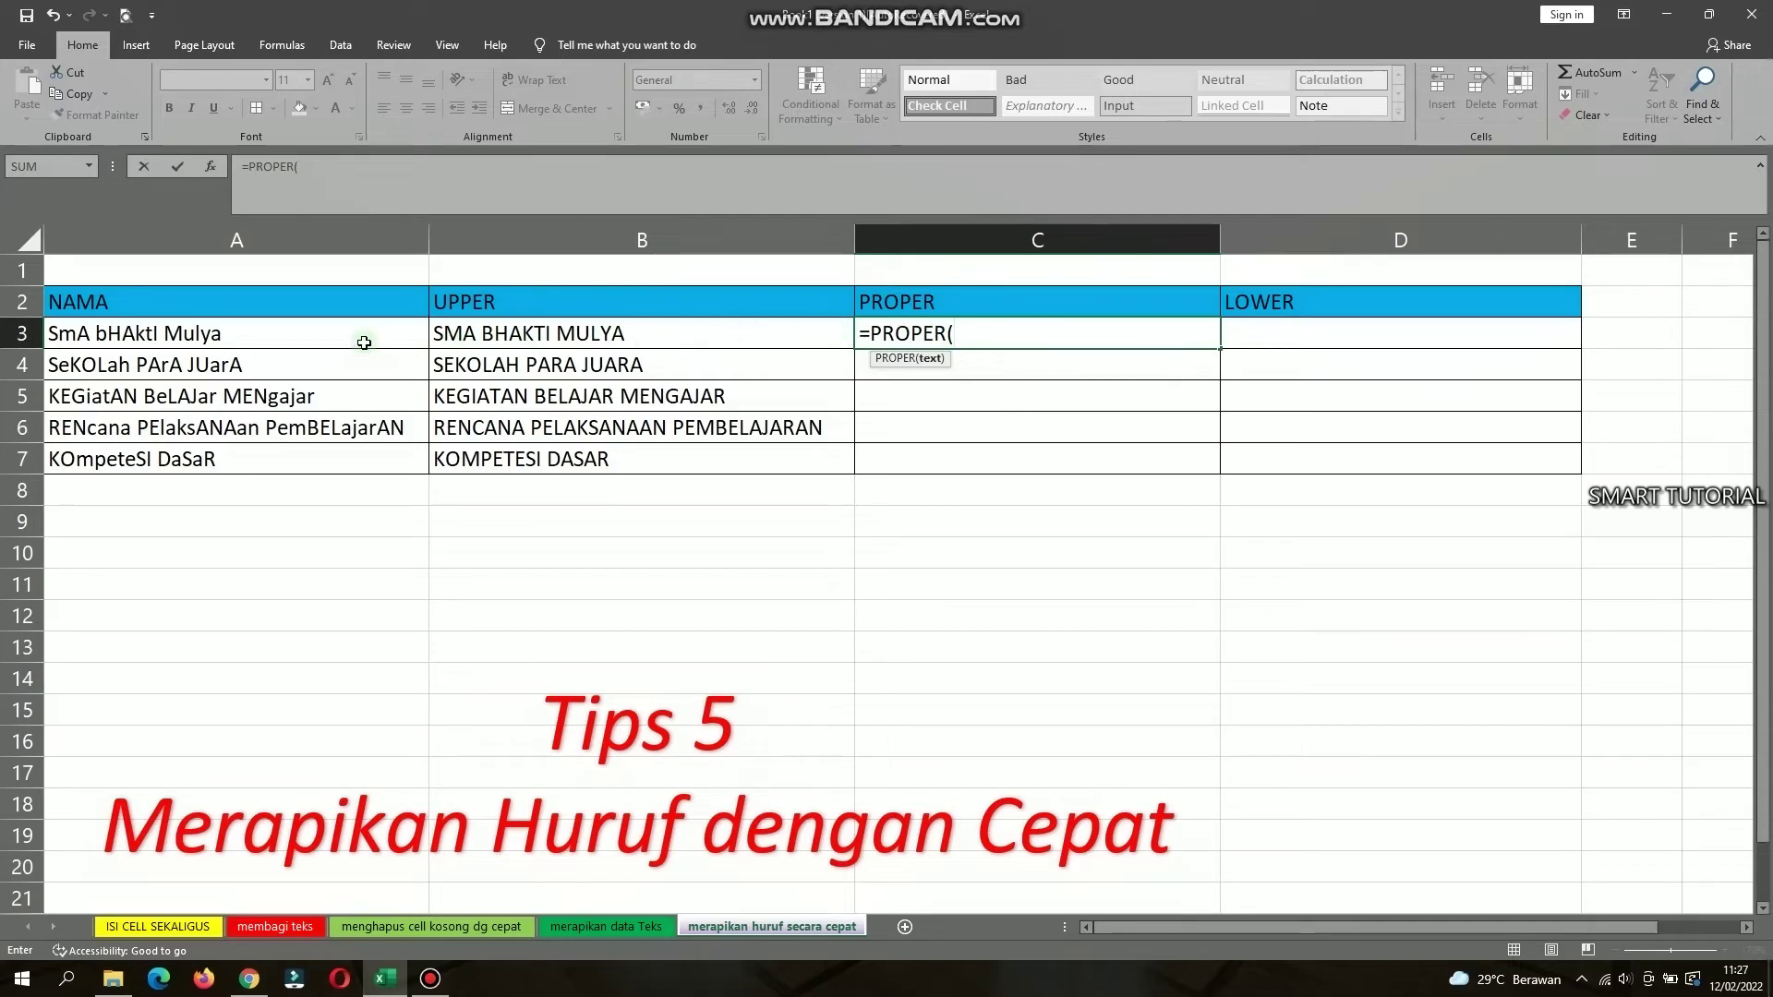
{"action": "left_click", "coordinate": [310, 338]}
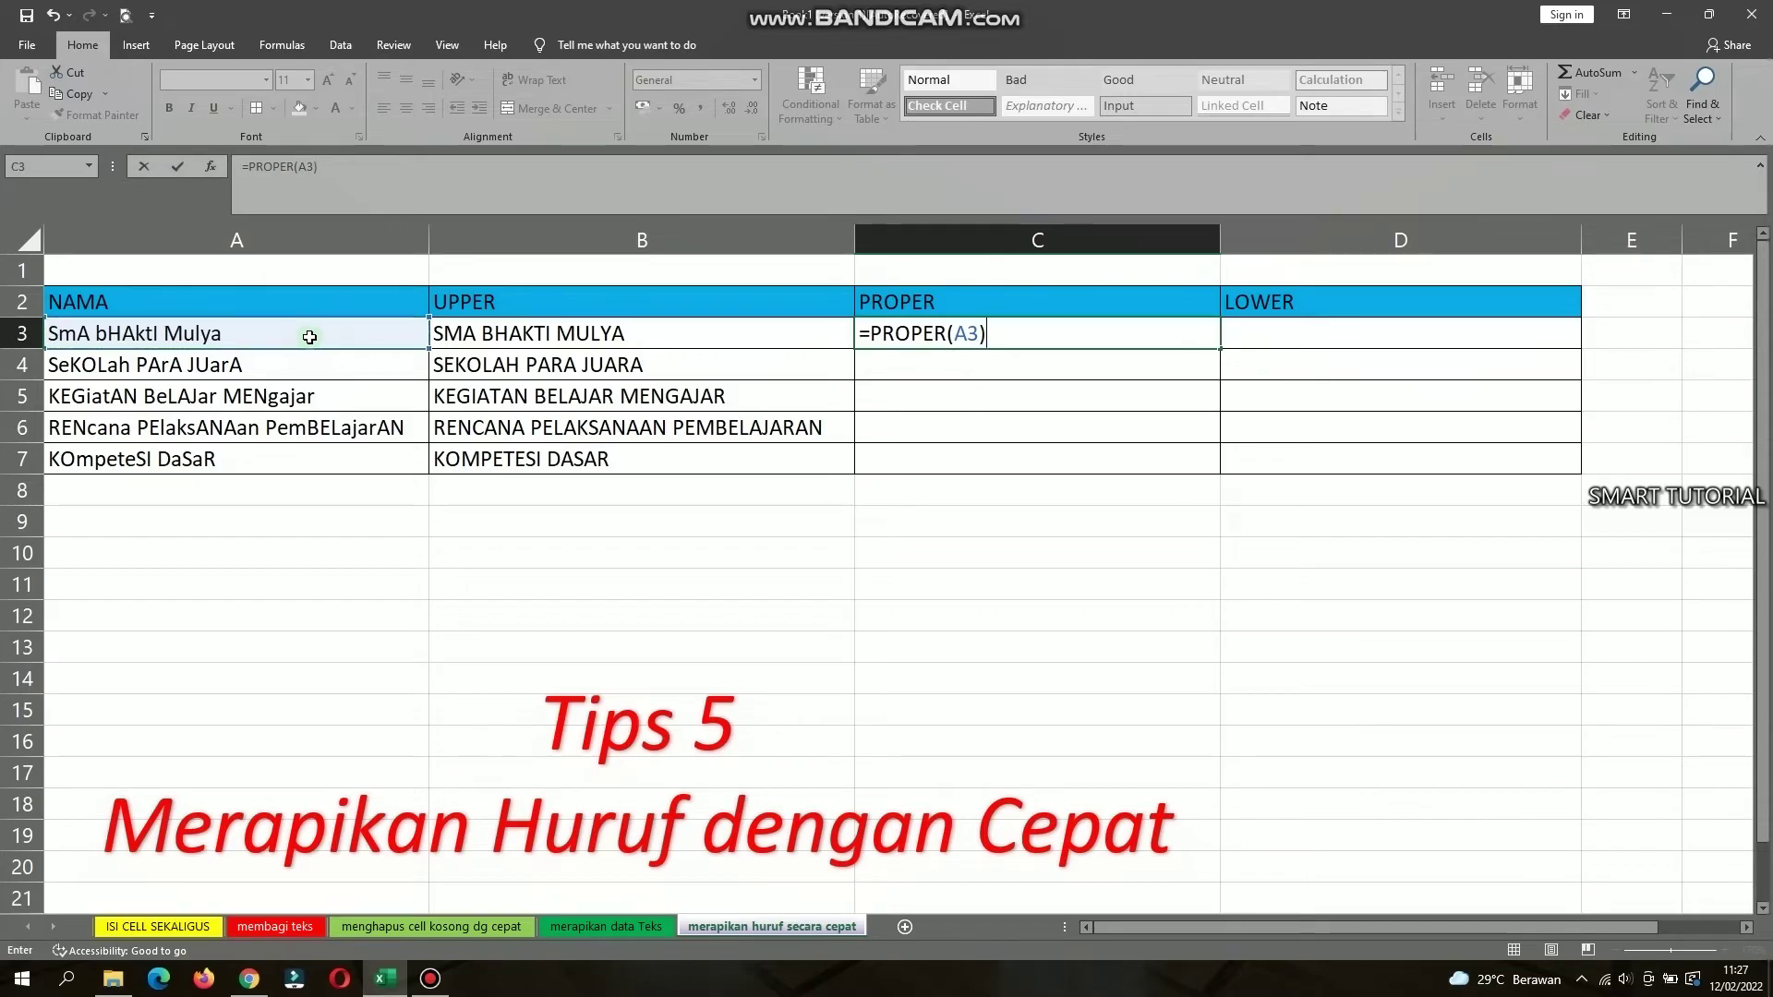
{"action": "key", "text": "Return"}
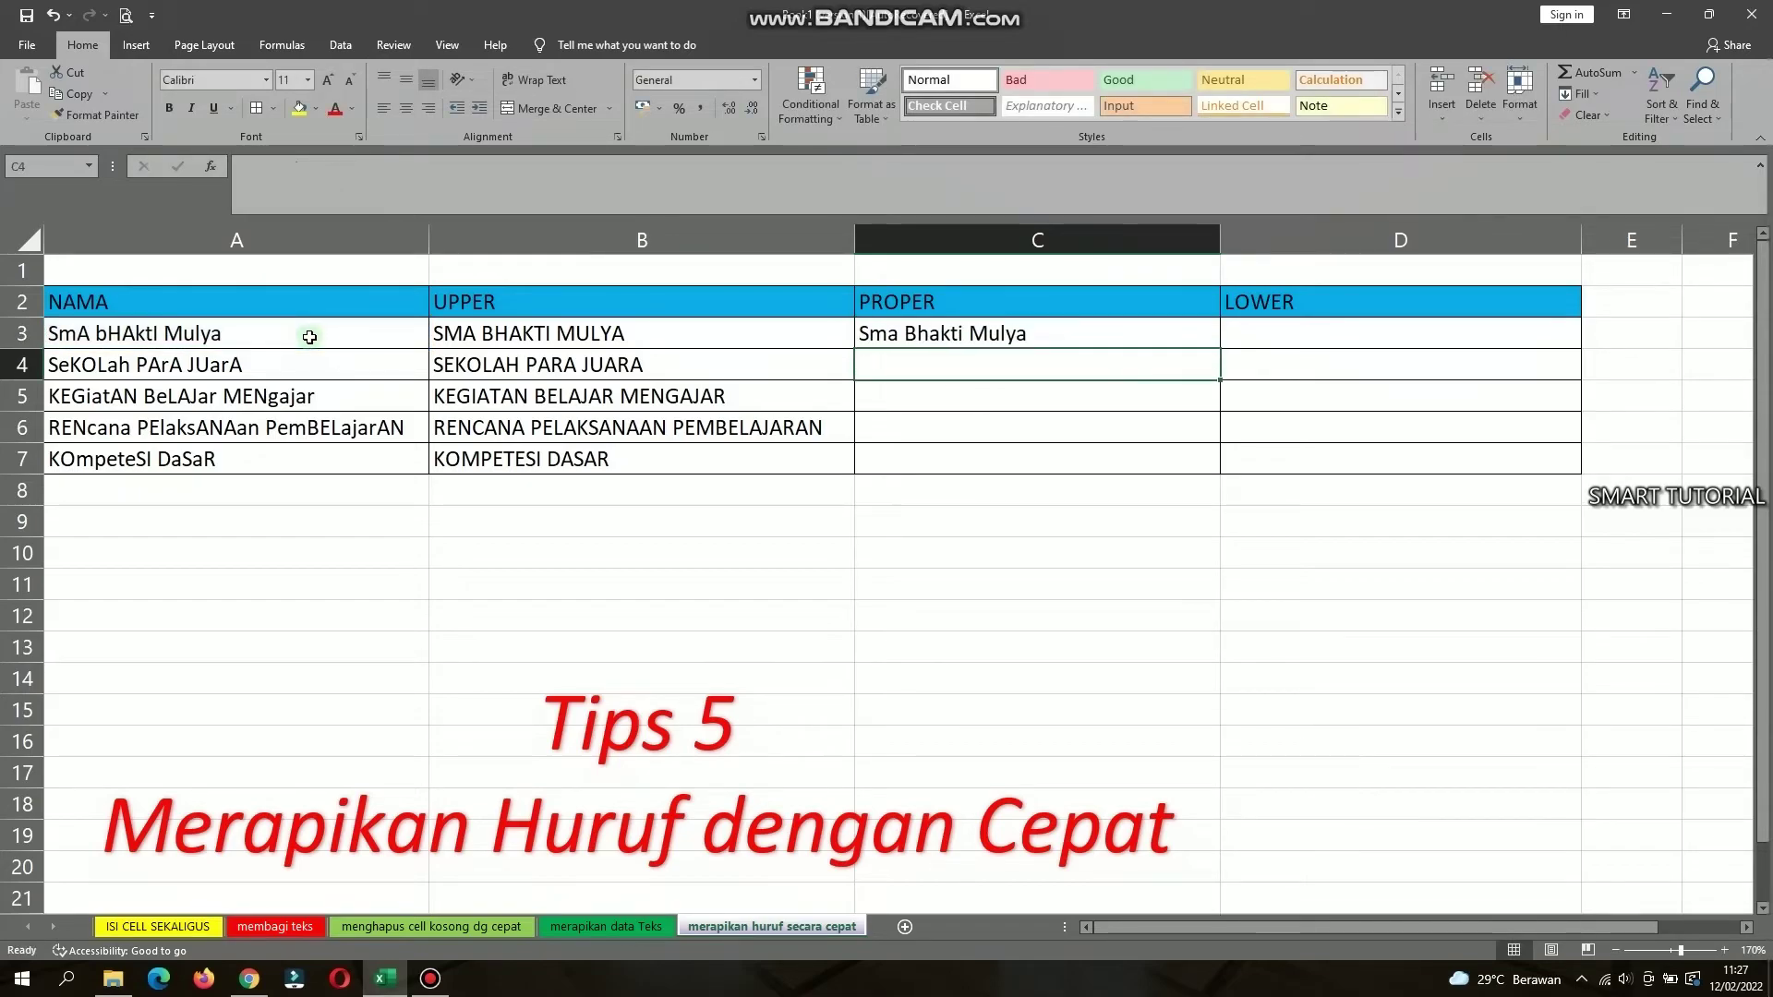
Fill the PROPER formula from C3 down through C7.
{"action": "left_click", "coordinate": [1023, 334]}
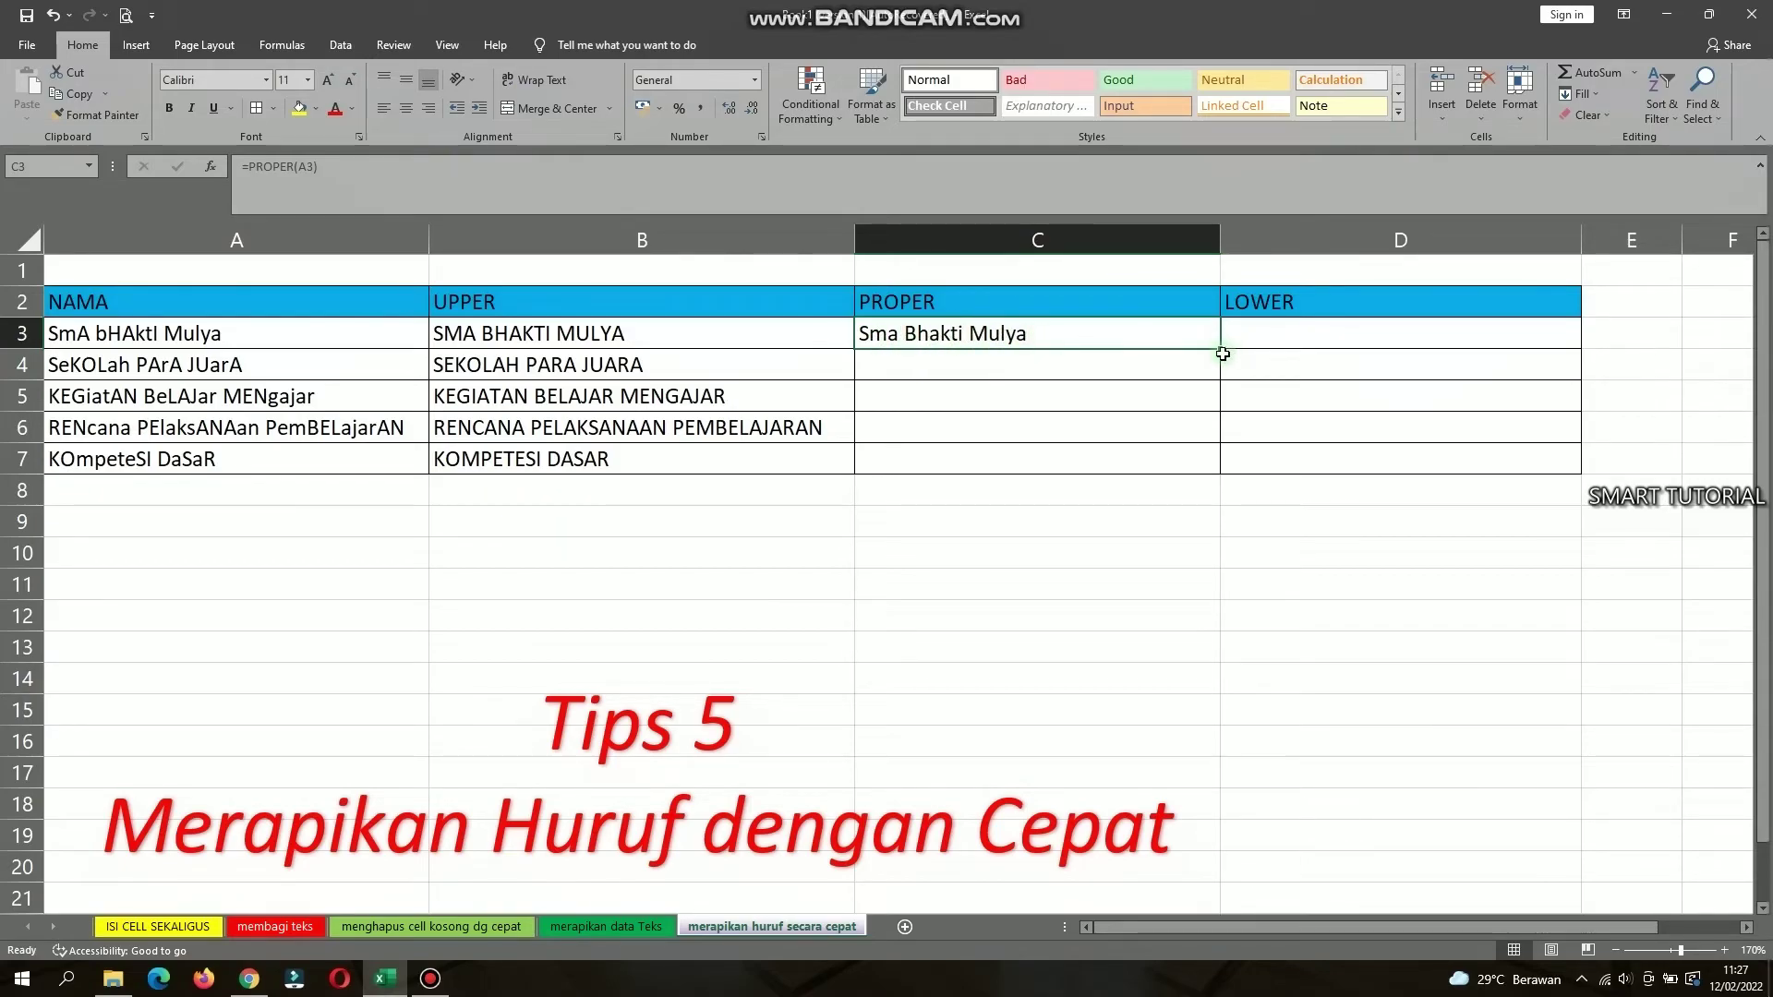
{"action": "left_click_drag", "start_coordinate": [1220, 352], "coordinate": [1223, 468]}
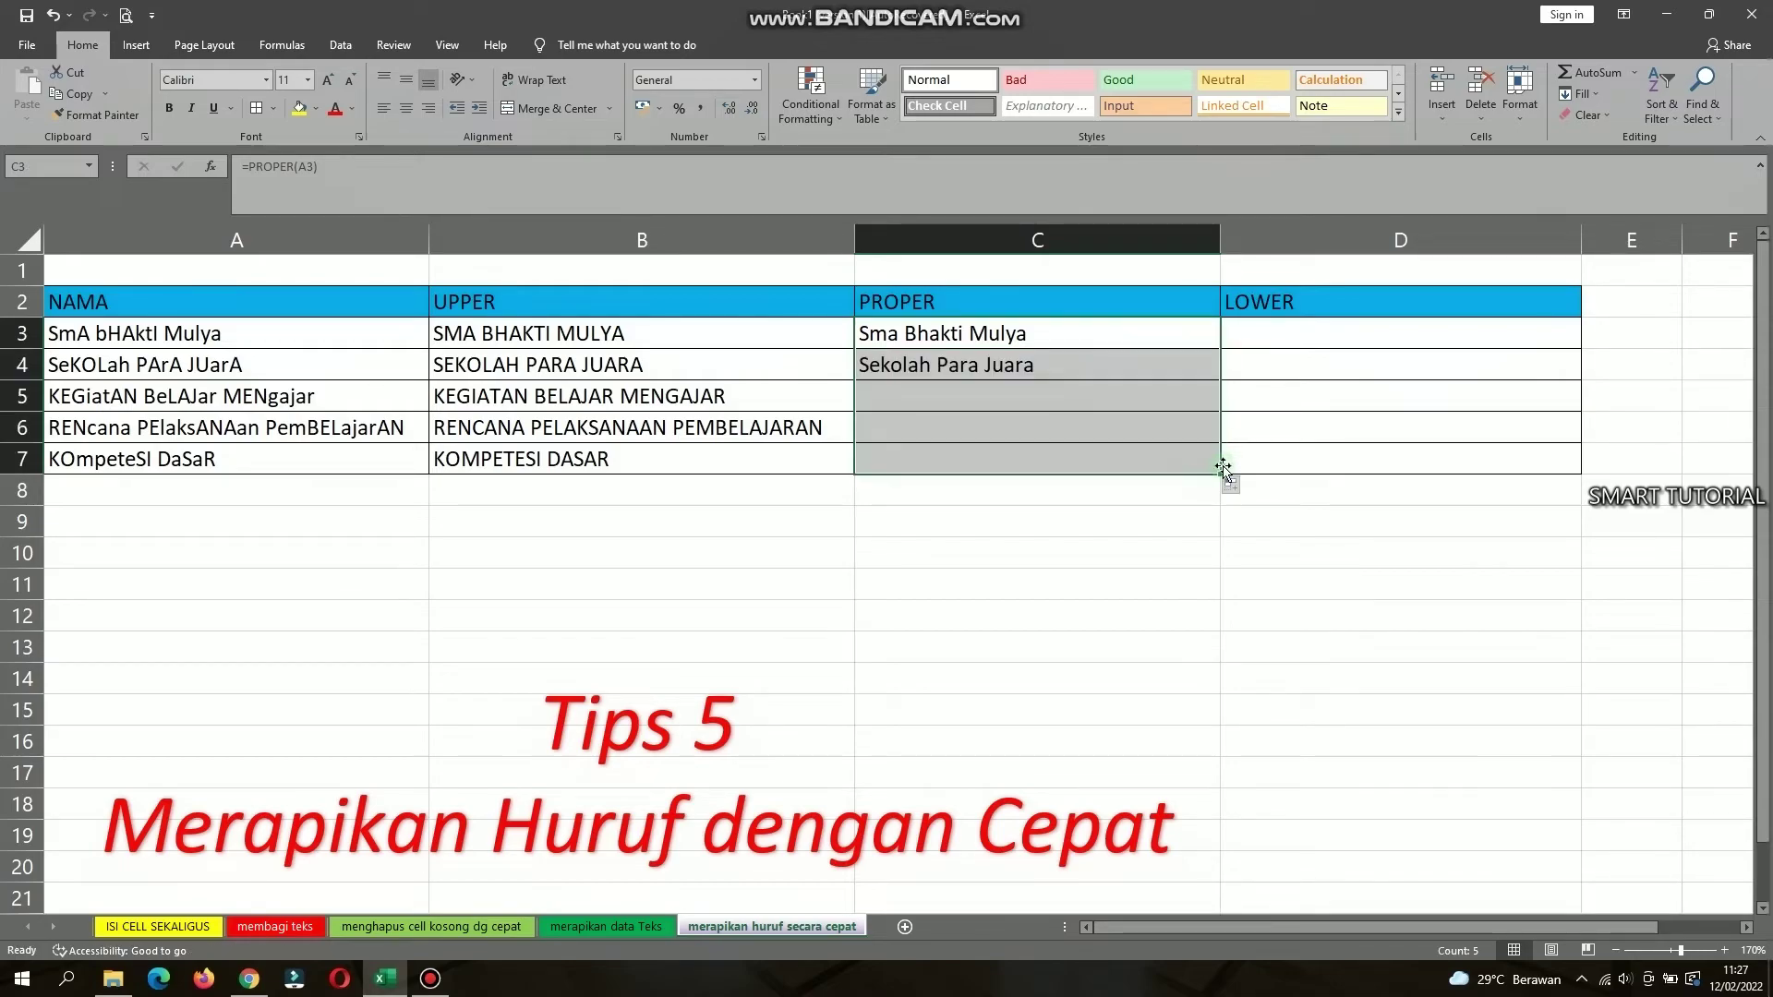
{"action": "left_click", "coordinate": [997, 463]}
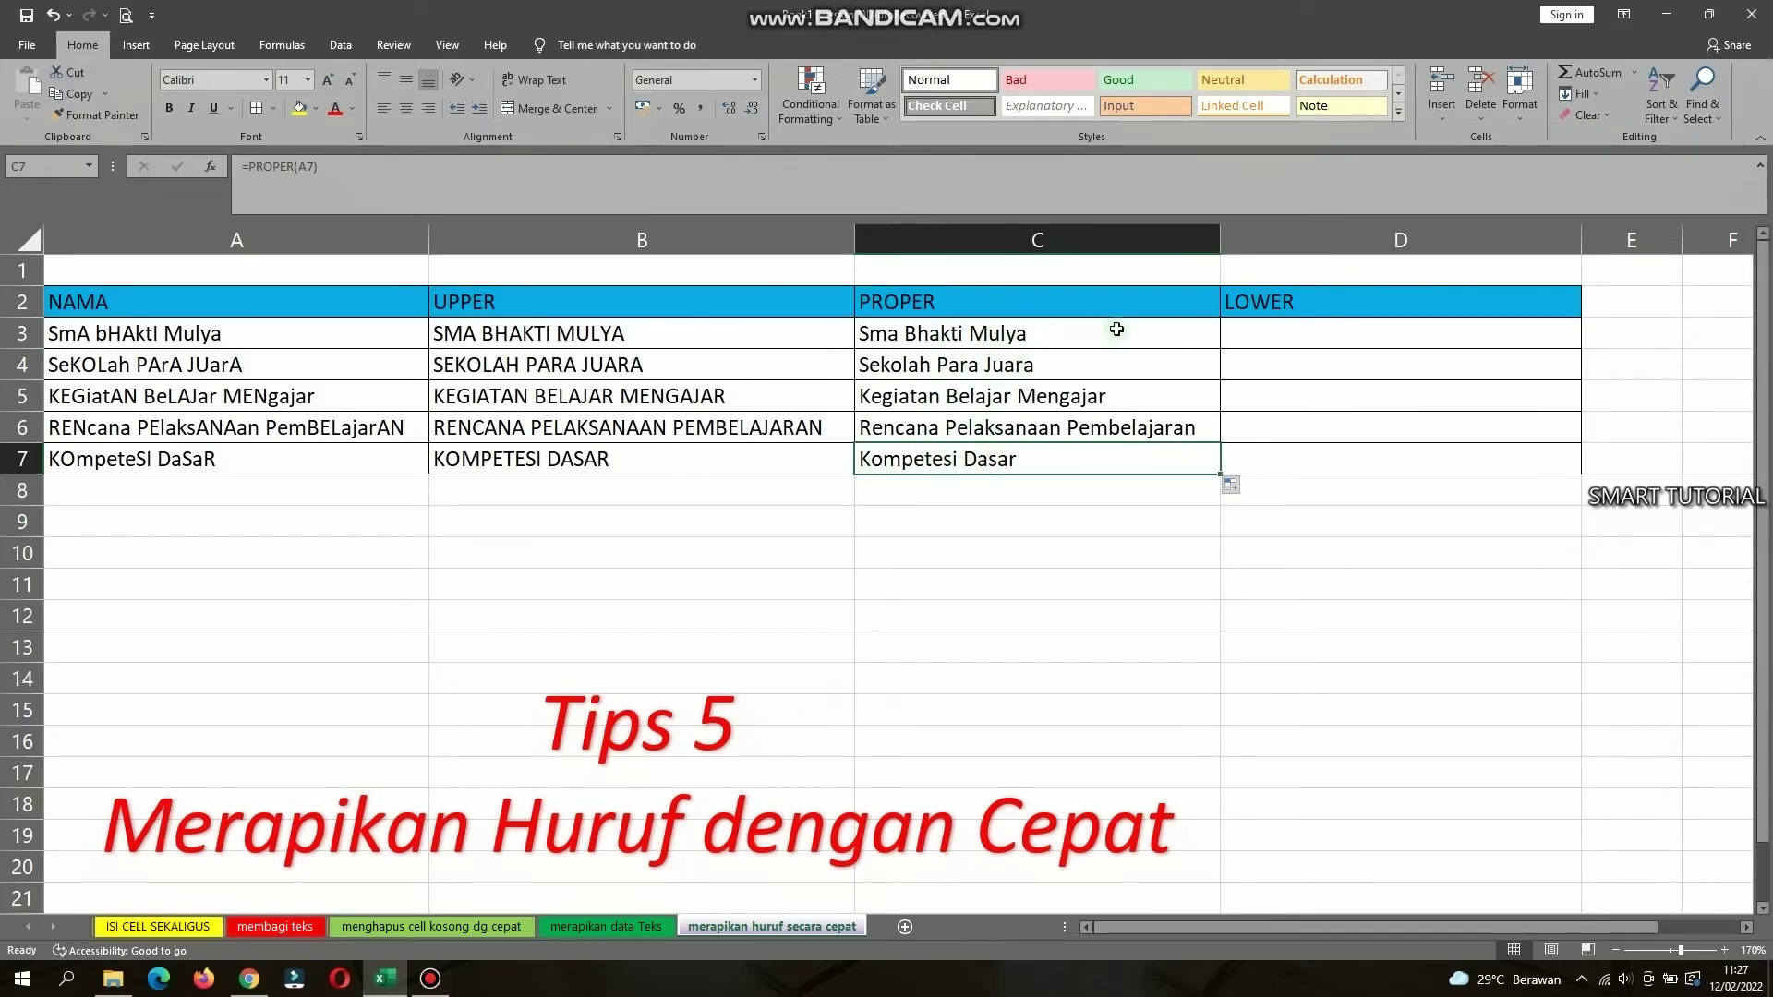
Enter =LOWER(A3) in the LOWER cell D3 to convert the first NAMA entry to lowercase.
{"action": "left_click", "coordinate": [1267, 333]}
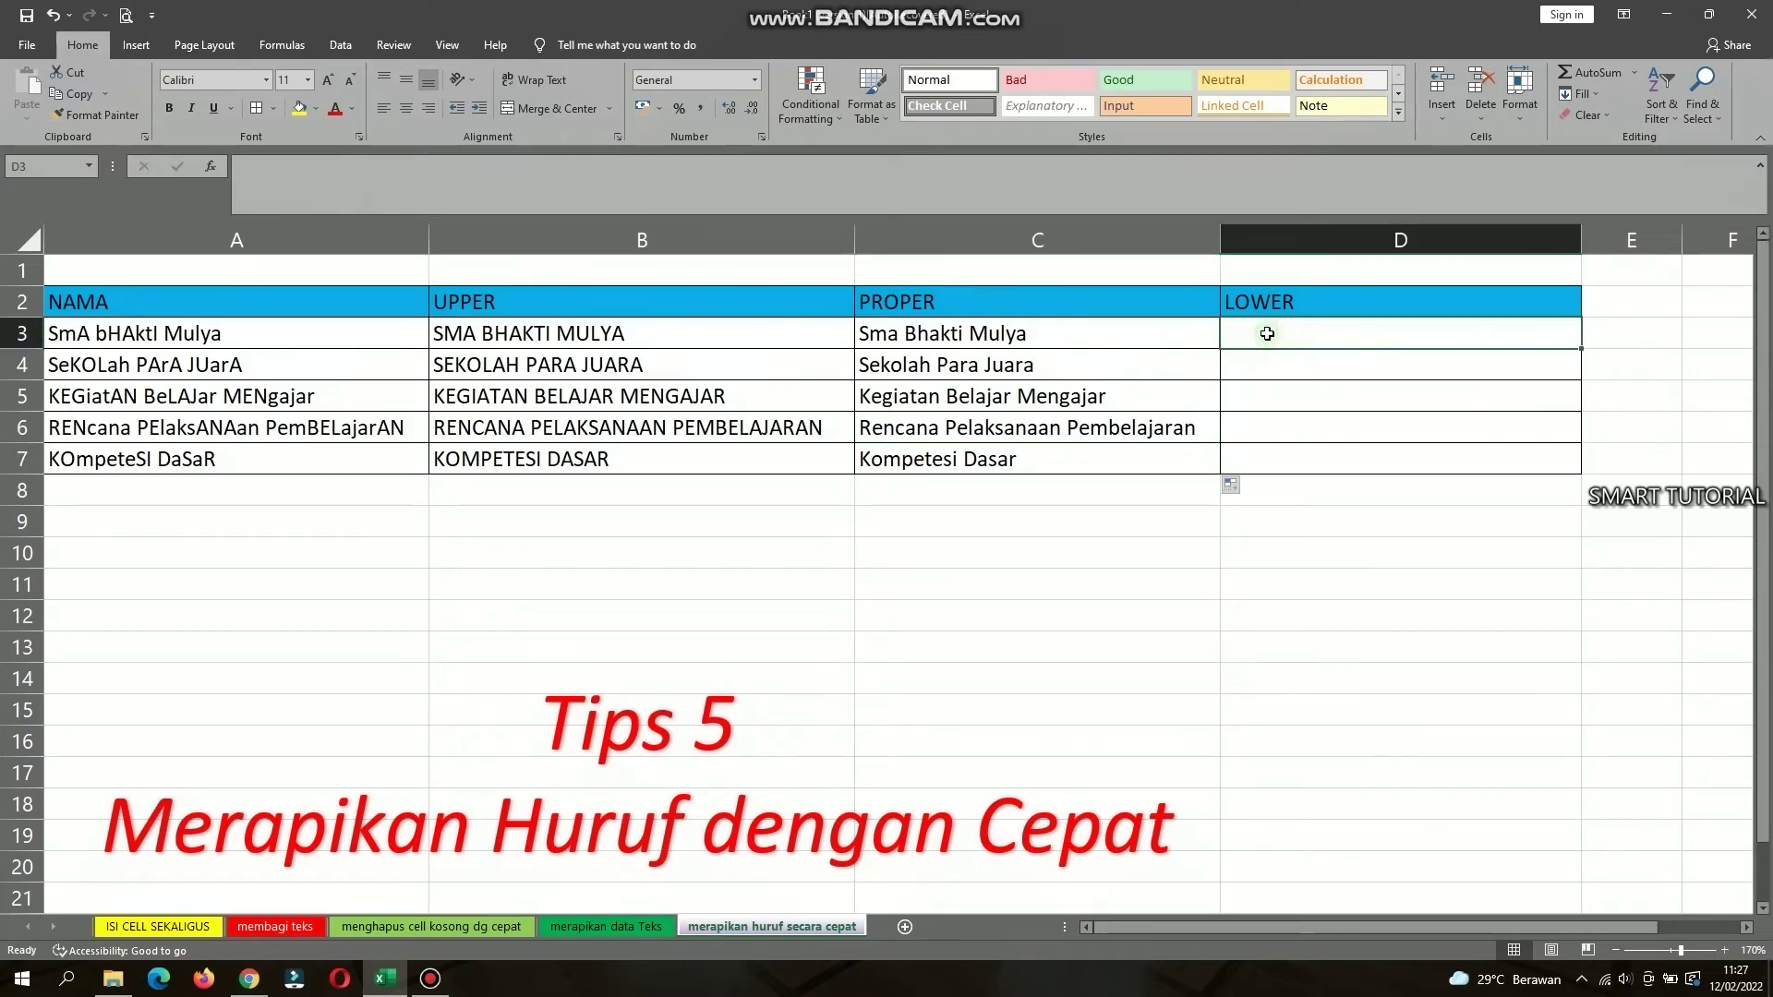
{"action": "left_click", "coordinate": [331, 333]}
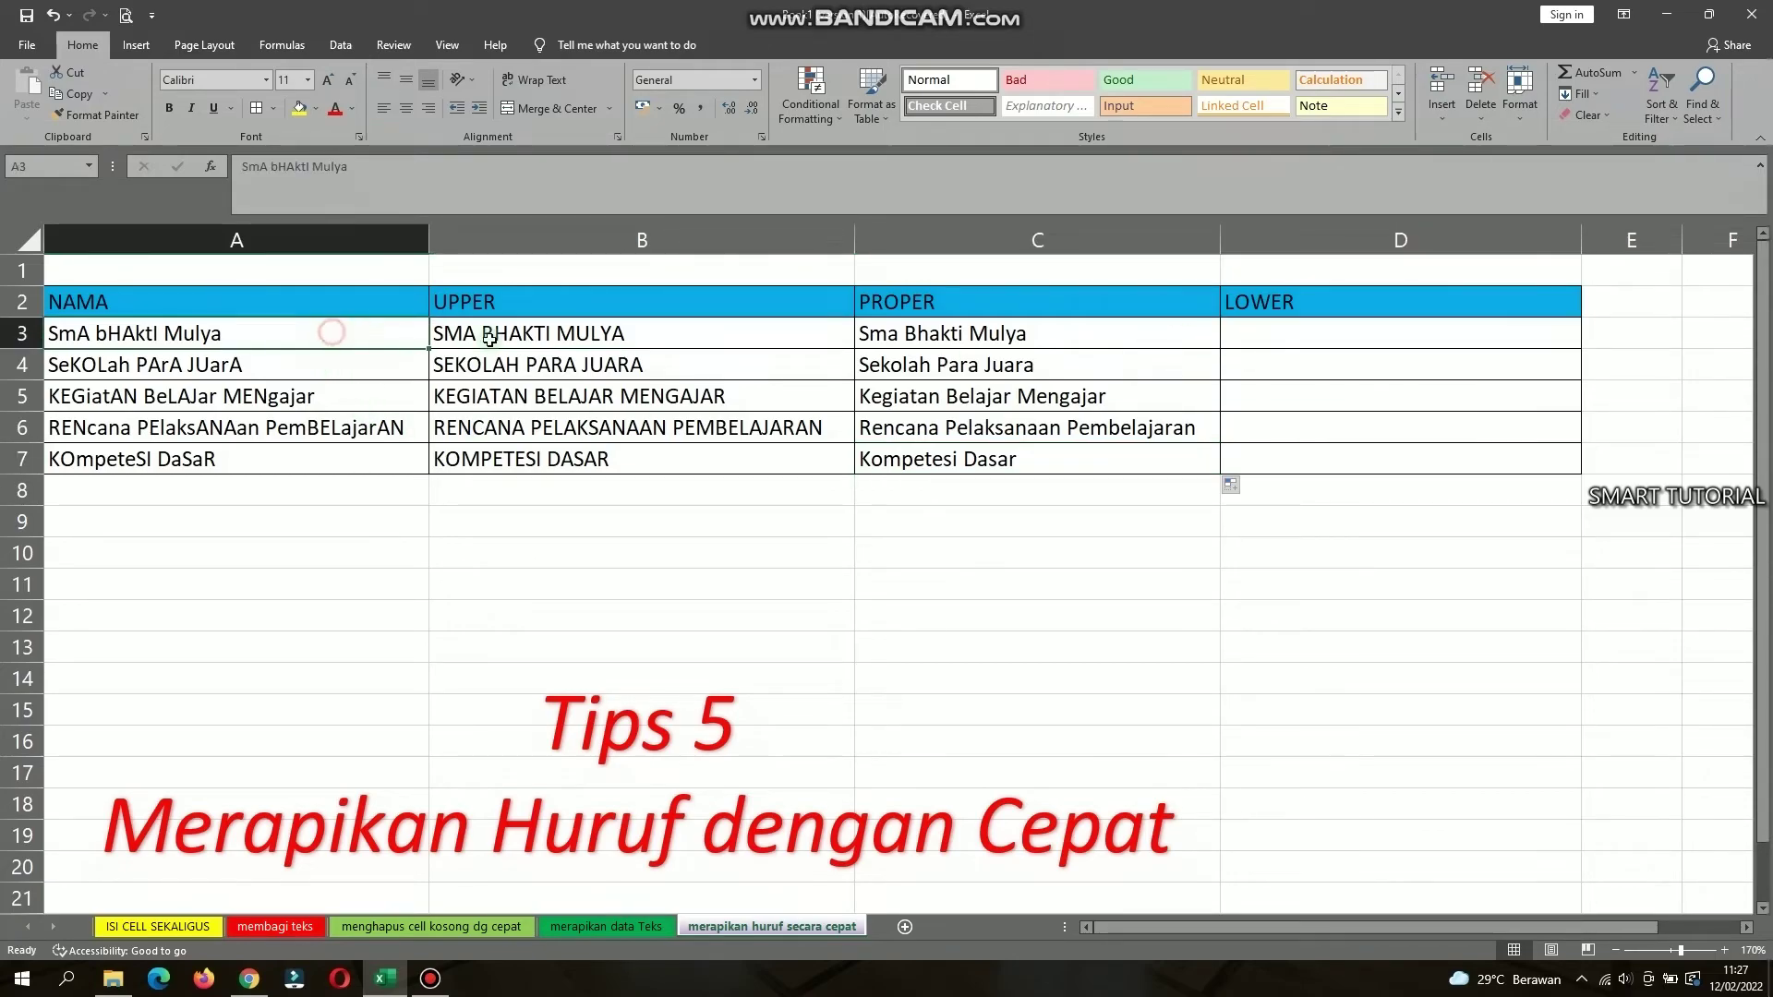
{"action": "left_click", "coordinate": [1262, 334]}
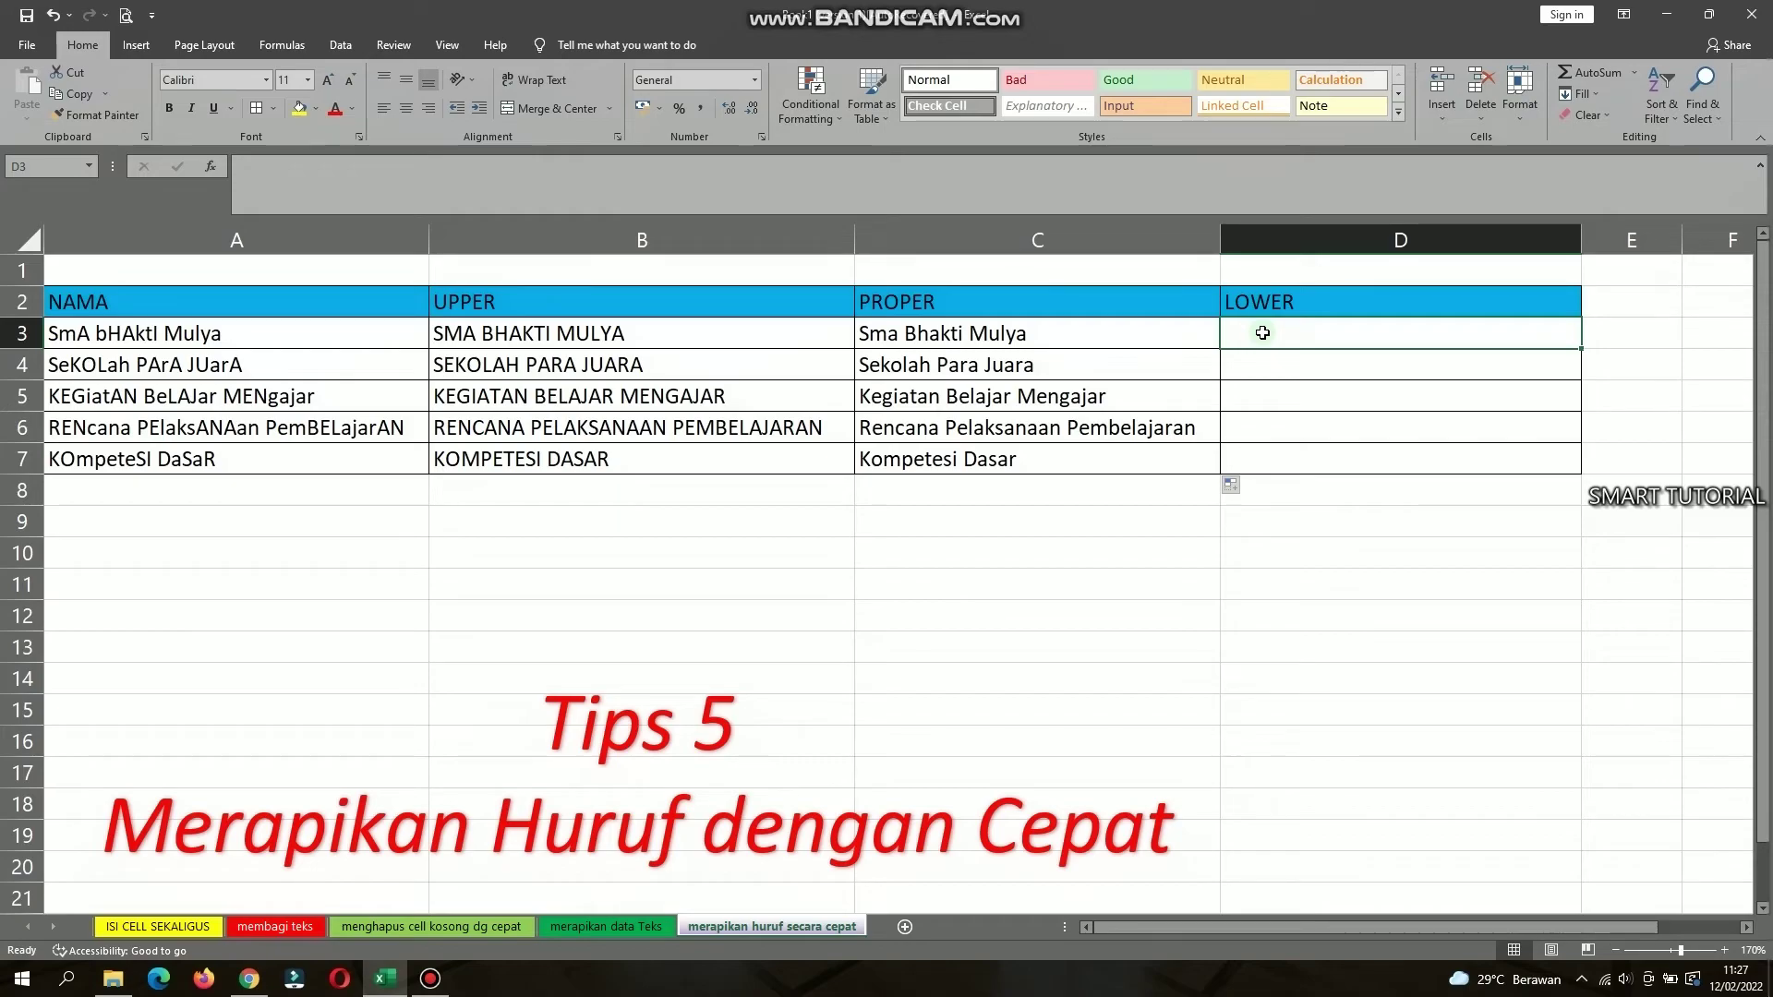
{"action": "type", "text": "="}
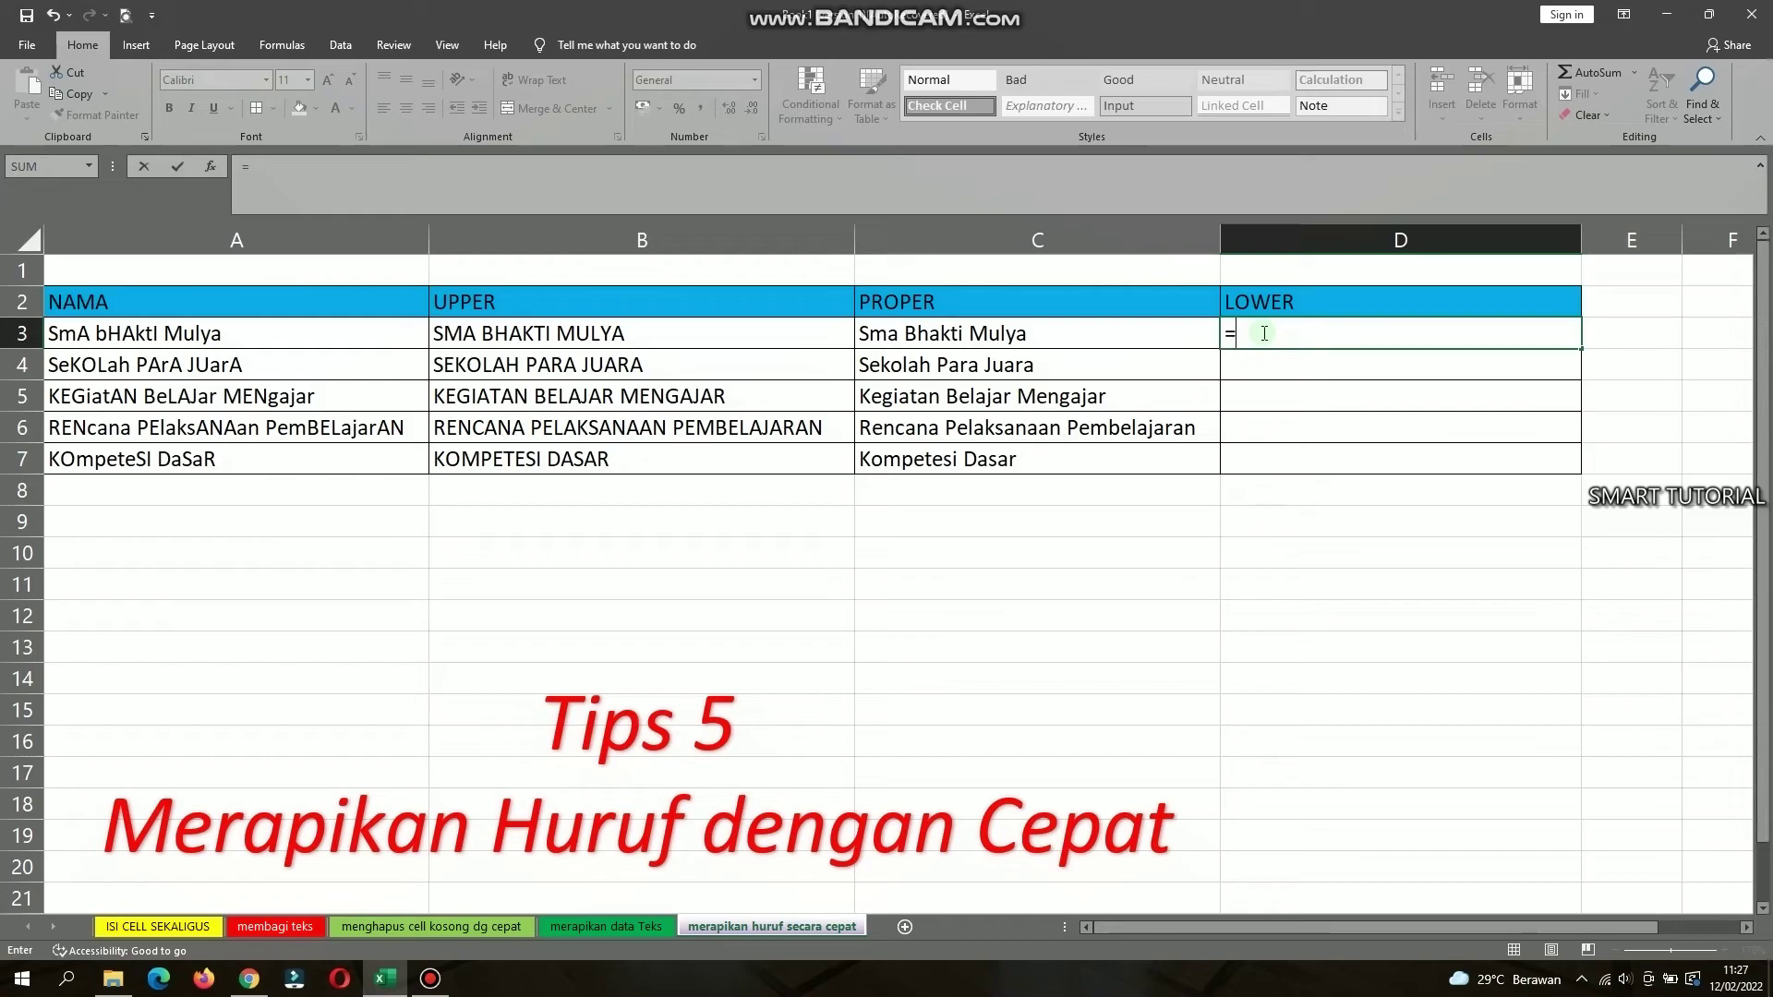
{"action": "type", "text": "LO"}
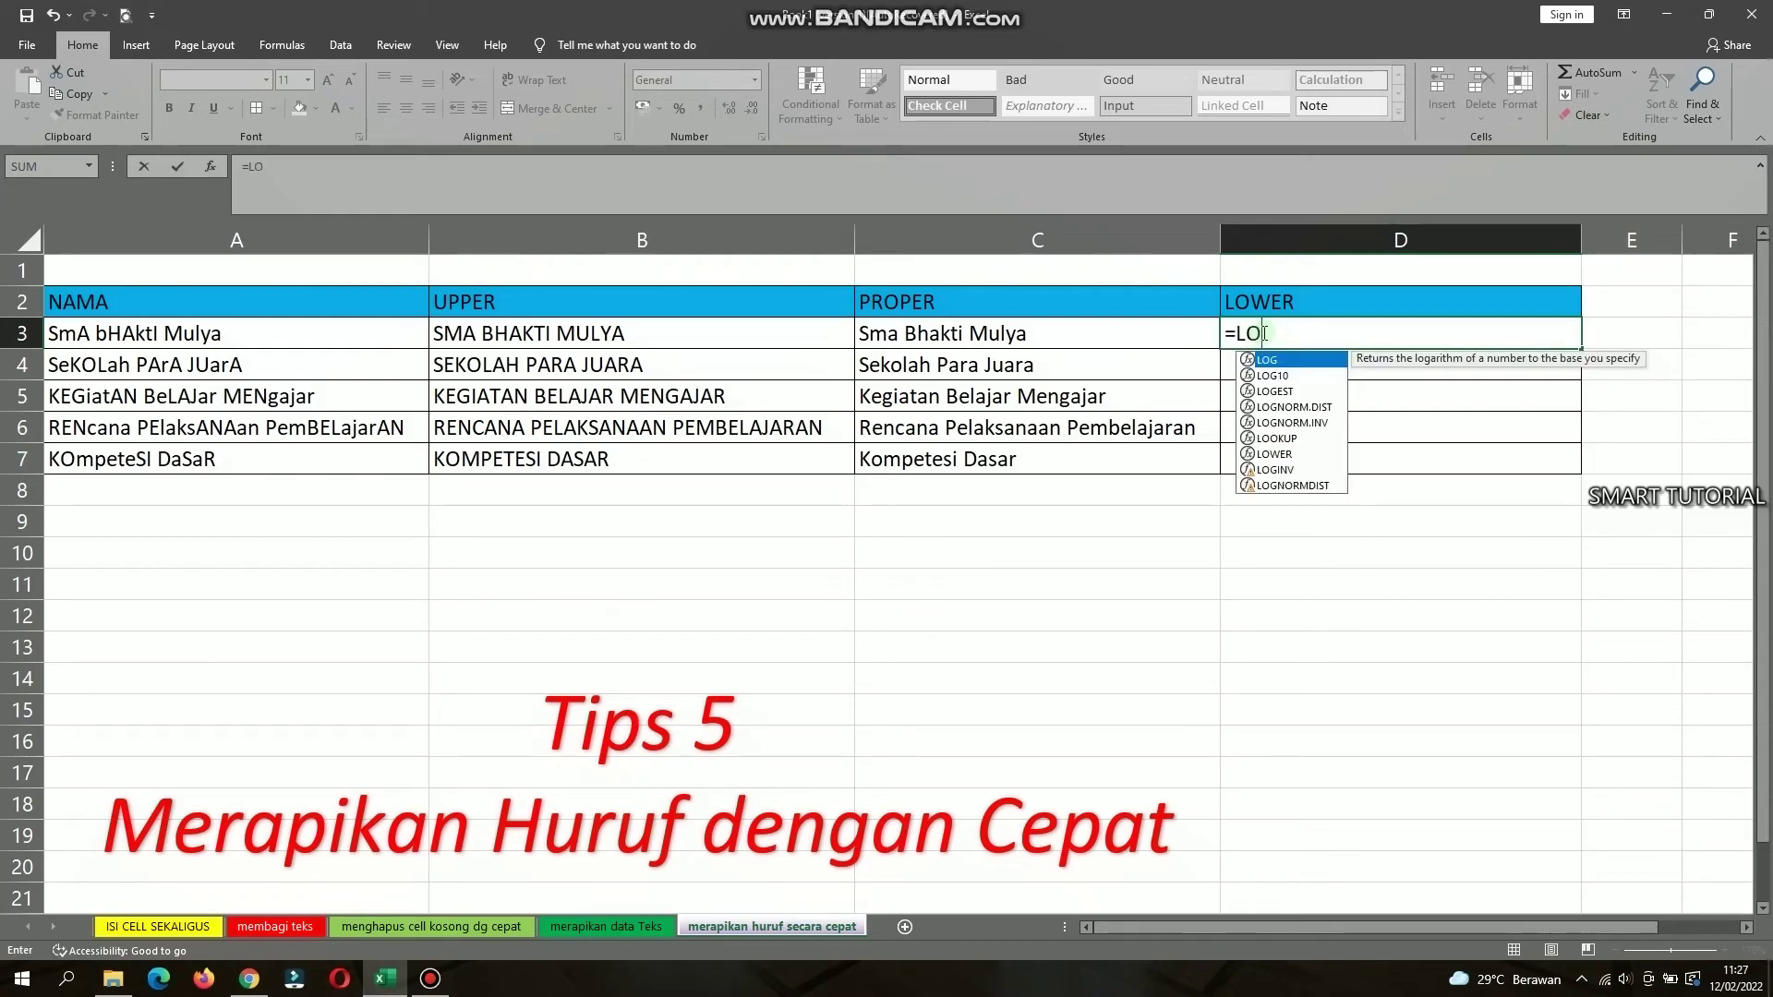
{"action": "type", "text": "WER"}
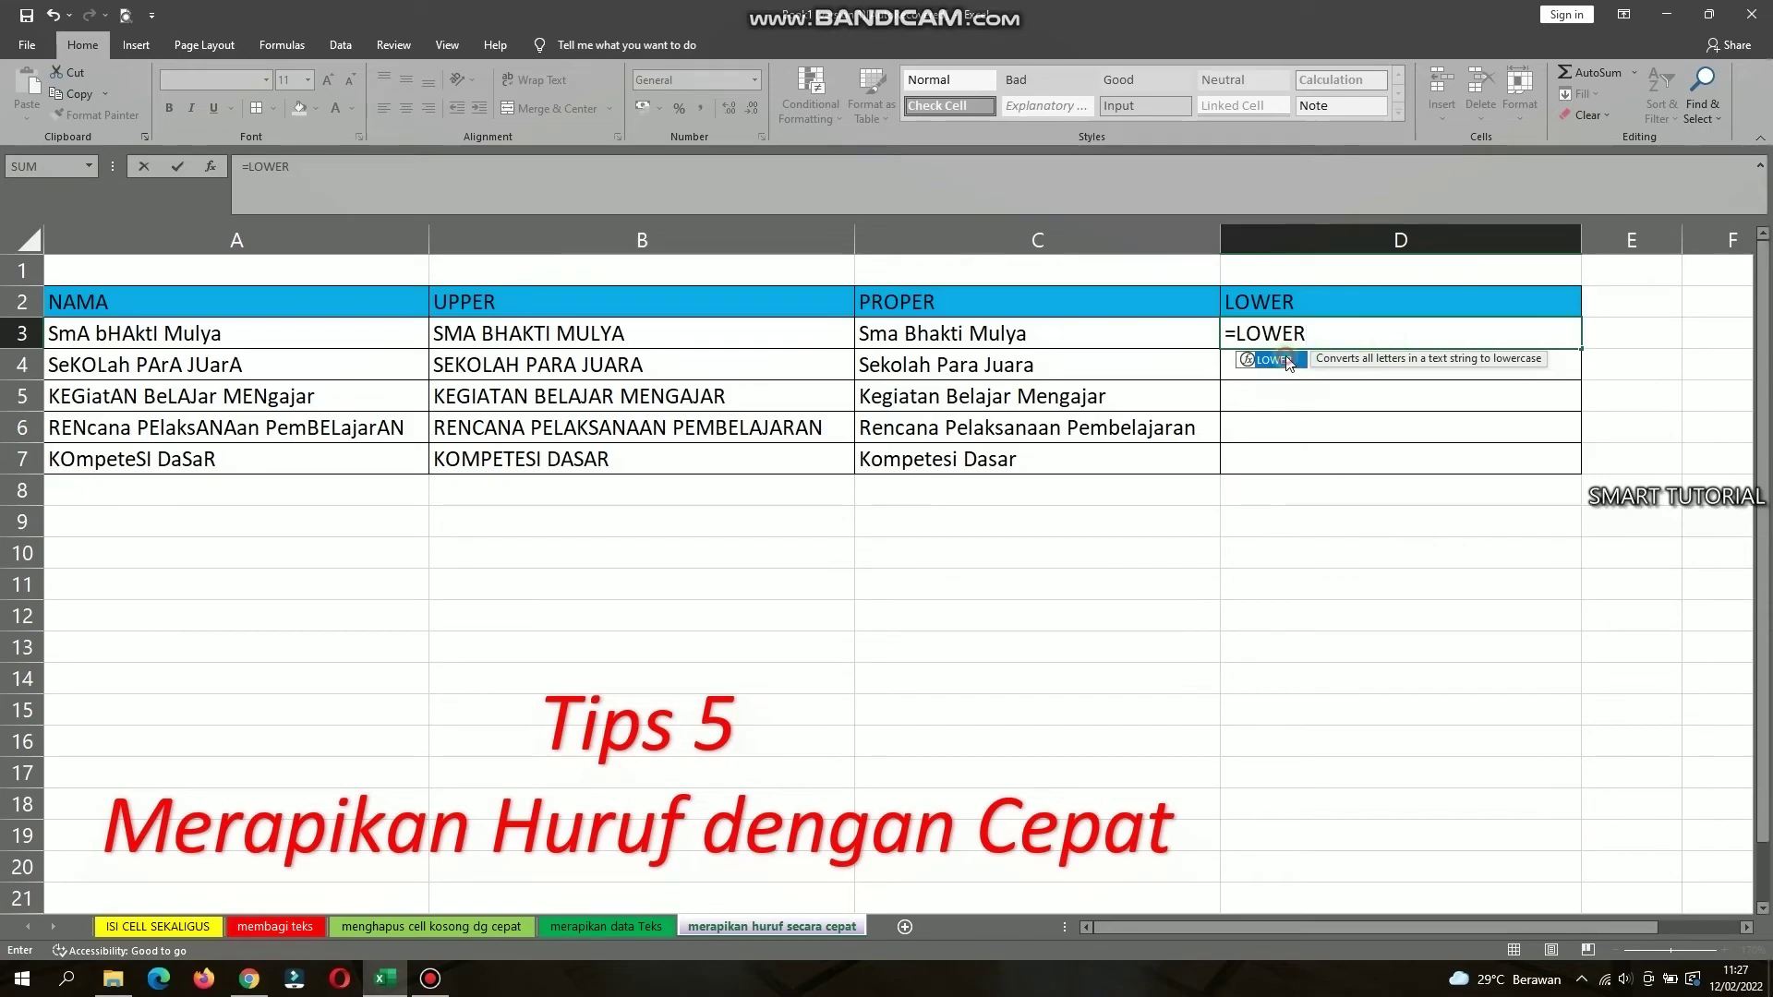
{"action": "double_click", "coordinate": [1289, 361]}
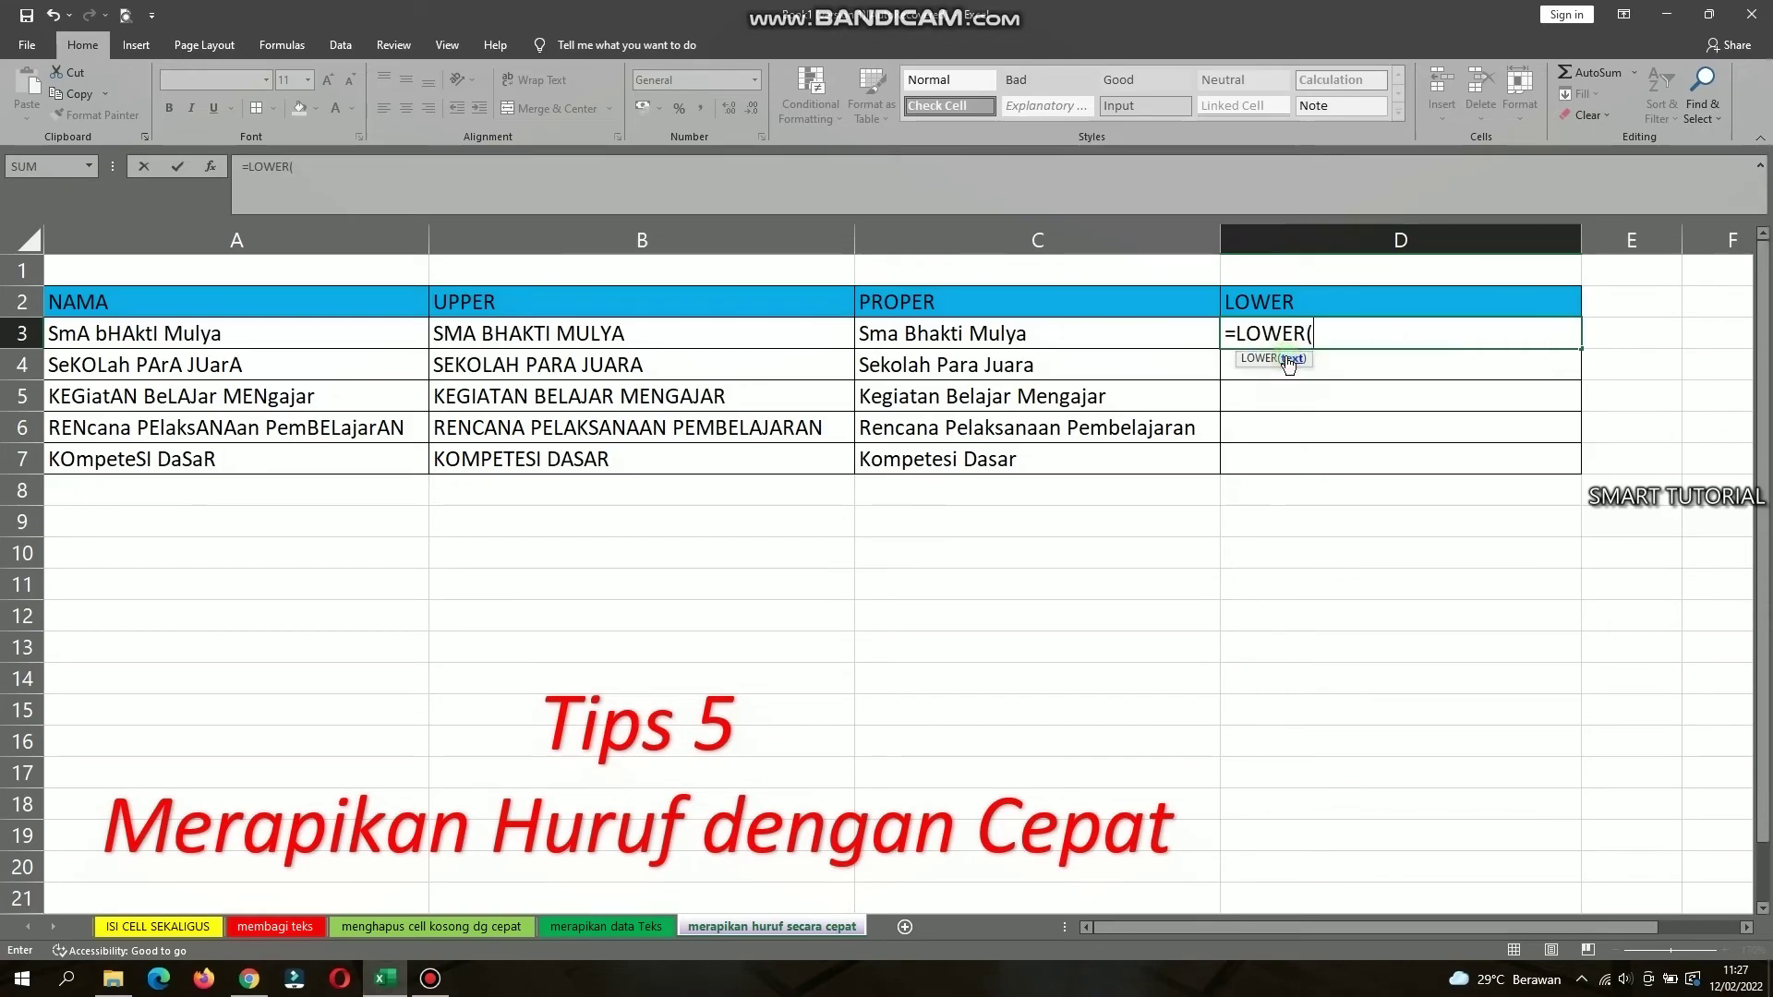
{"action": "left_click", "coordinate": [351, 340]}
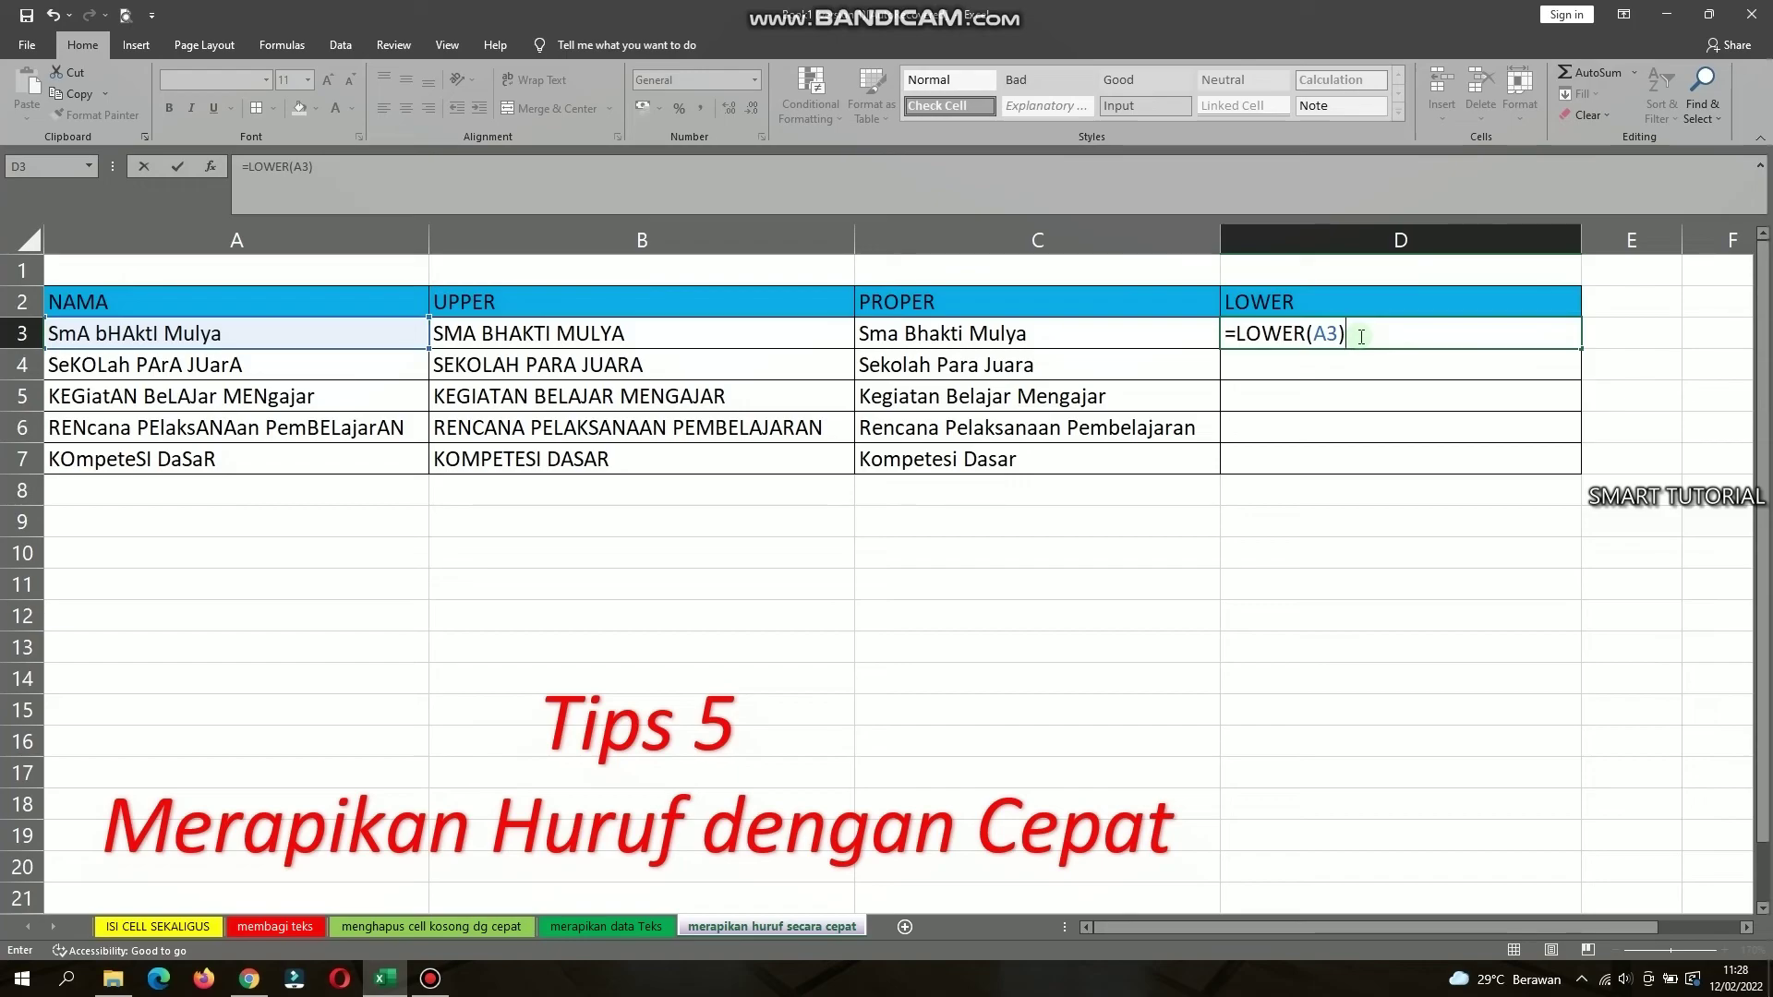
{"action": "type", "text": ")"}
{"action": "key", "text": "Return"}
Fill the LOWER formula from D3 down through D7.
{"action": "left_click", "coordinate": [1454, 330]}
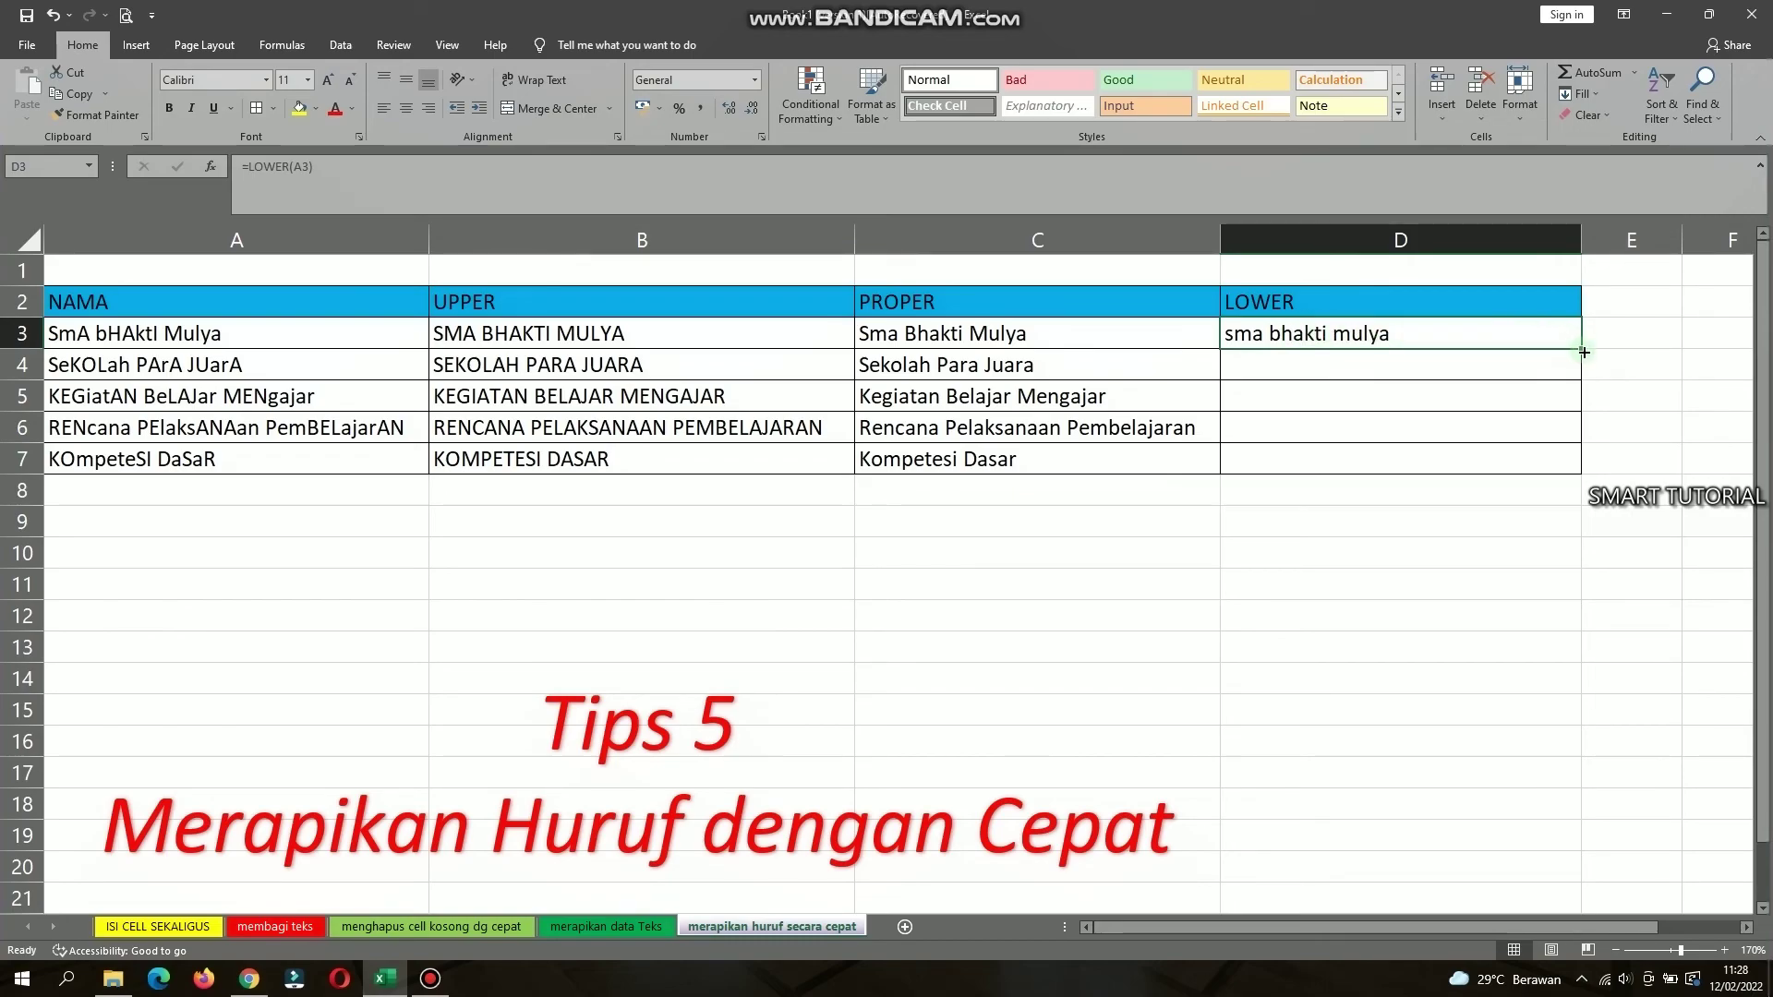
{"action": "left_click_drag", "start_coordinate": [1584, 353], "coordinate": [1590, 468]}
{"action": "left_click", "coordinate": [1060, 502]}
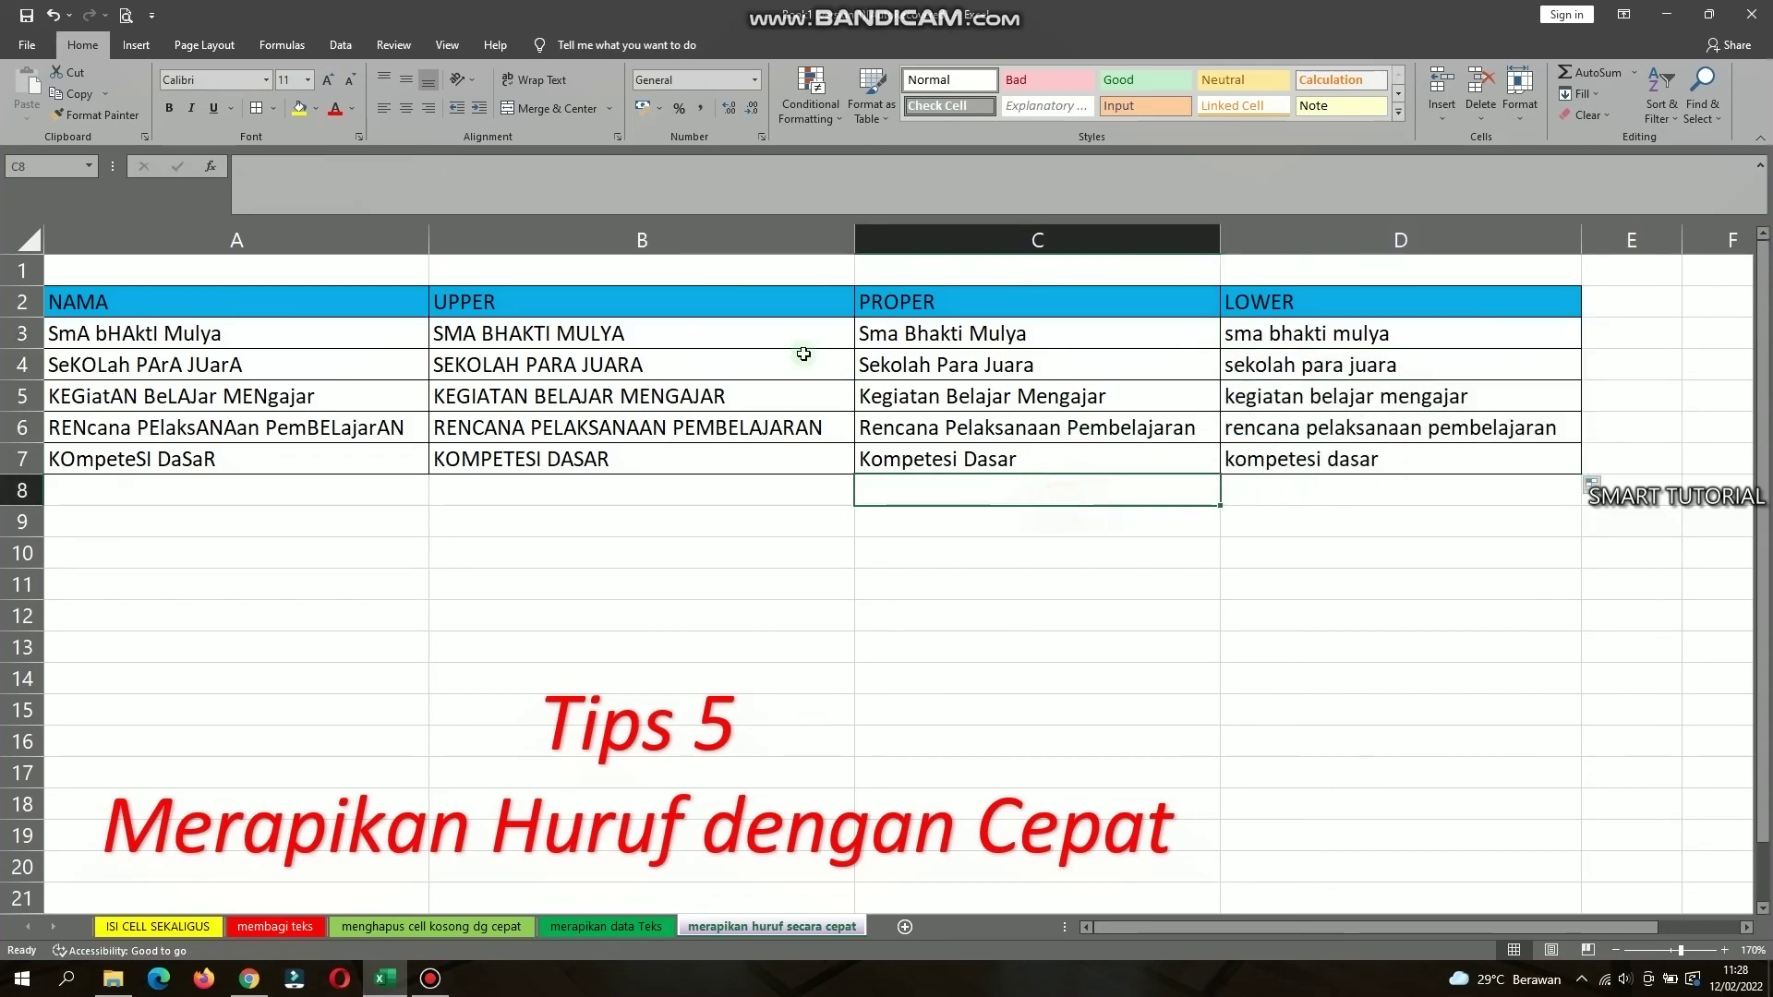
{"action": "left_click", "coordinate": [633, 277]}
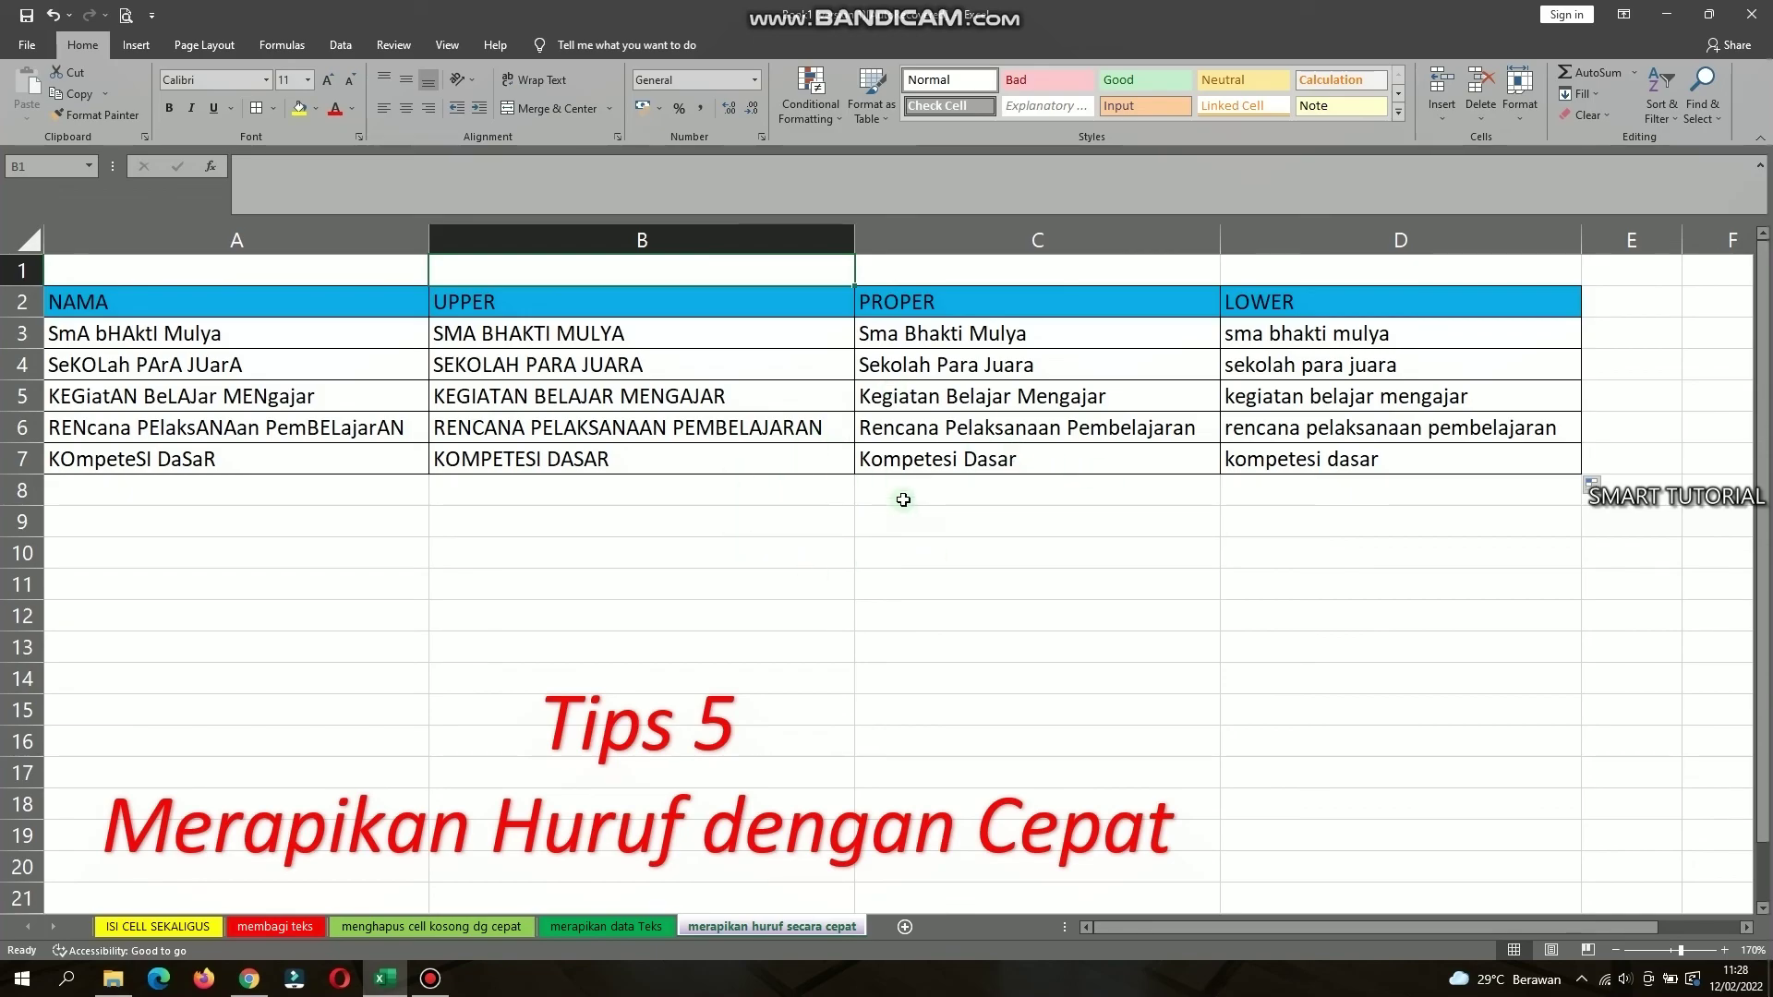
{"action": "left_click", "coordinate": [827, 512]}
{"action": "left_click", "coordinate": [879, 491]}
{"action": "left_click", "coordinate": [923, 563]}
{"action": "left_click", "coordinate": [732, 540]}
{"action": "left_click", "coordinate": [732, 513]}
{"action": "left_click", "coordinate": [733, 490]}
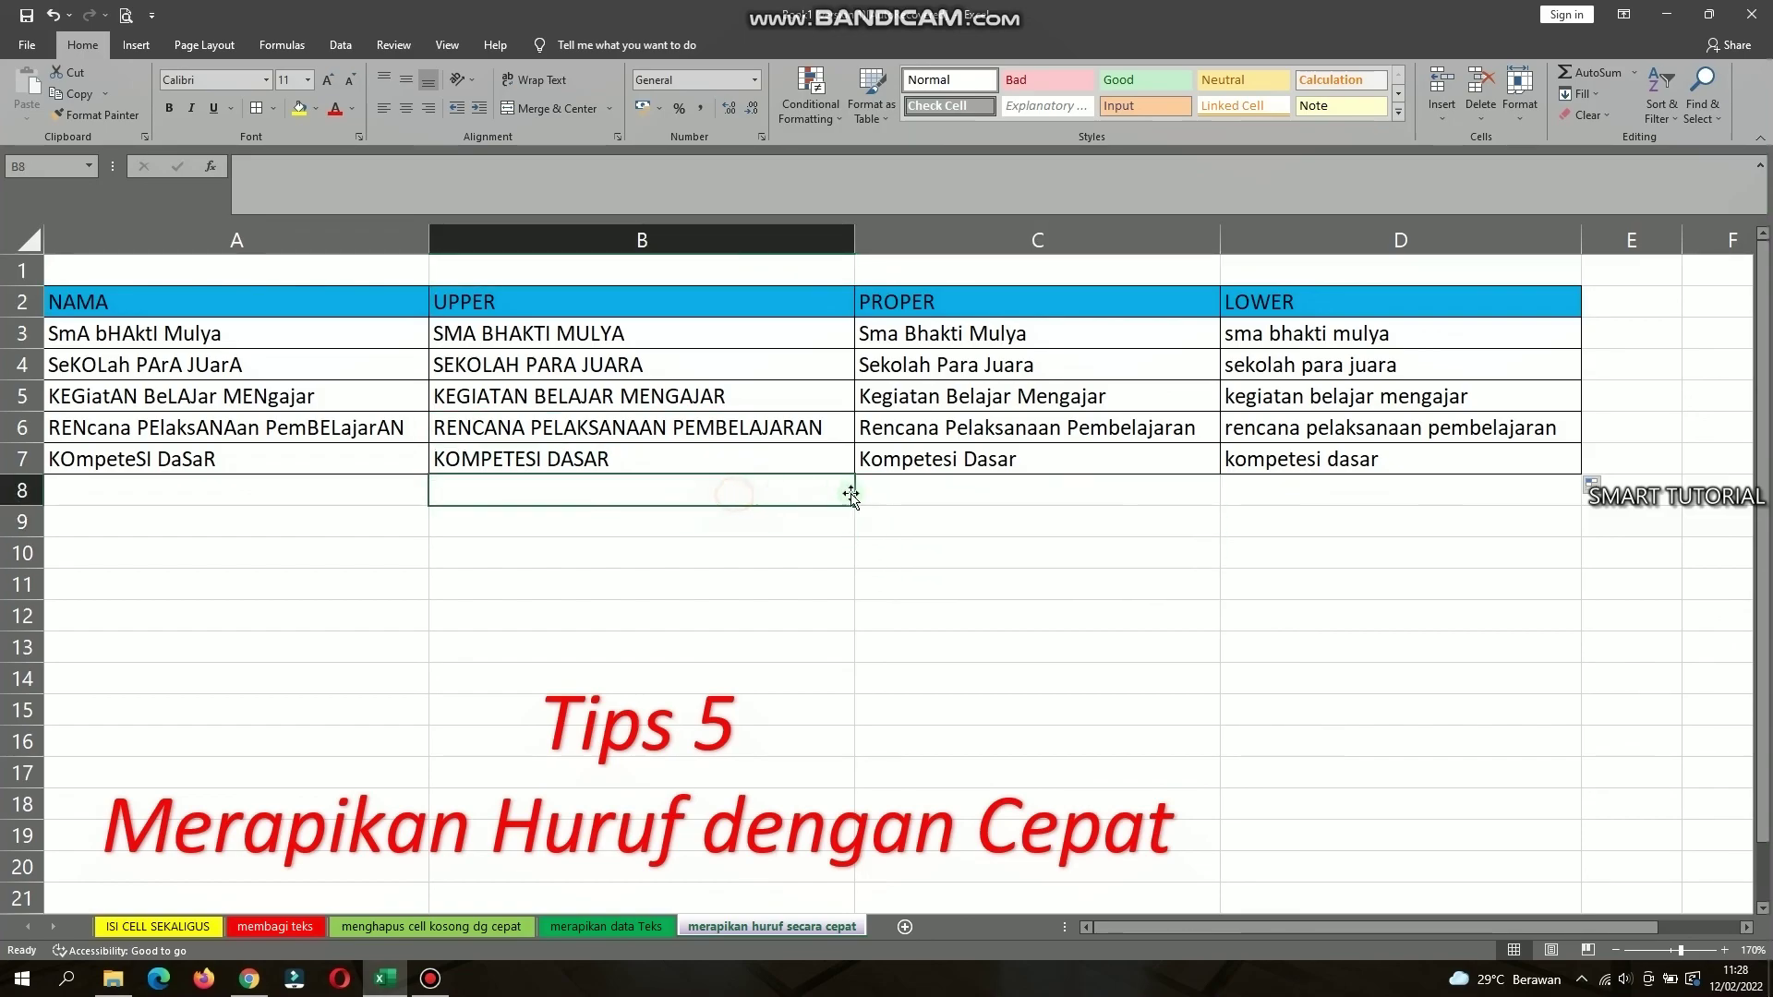